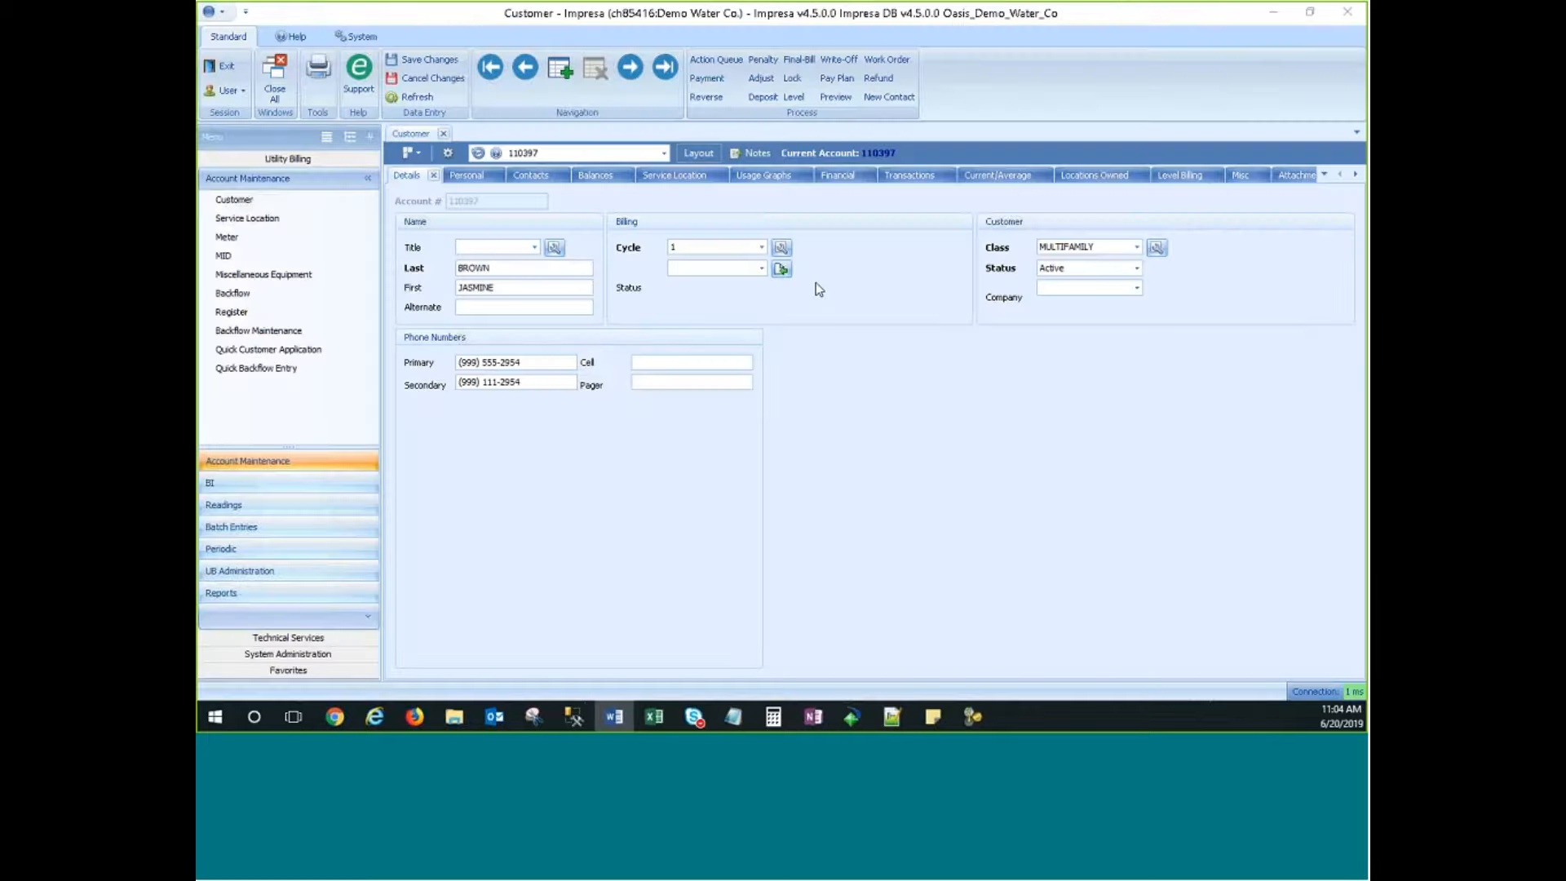
Open the Service Location form and load an occupied residential address from the address lookup.
{"action": "left_click", "coordinate": [272, 218]}
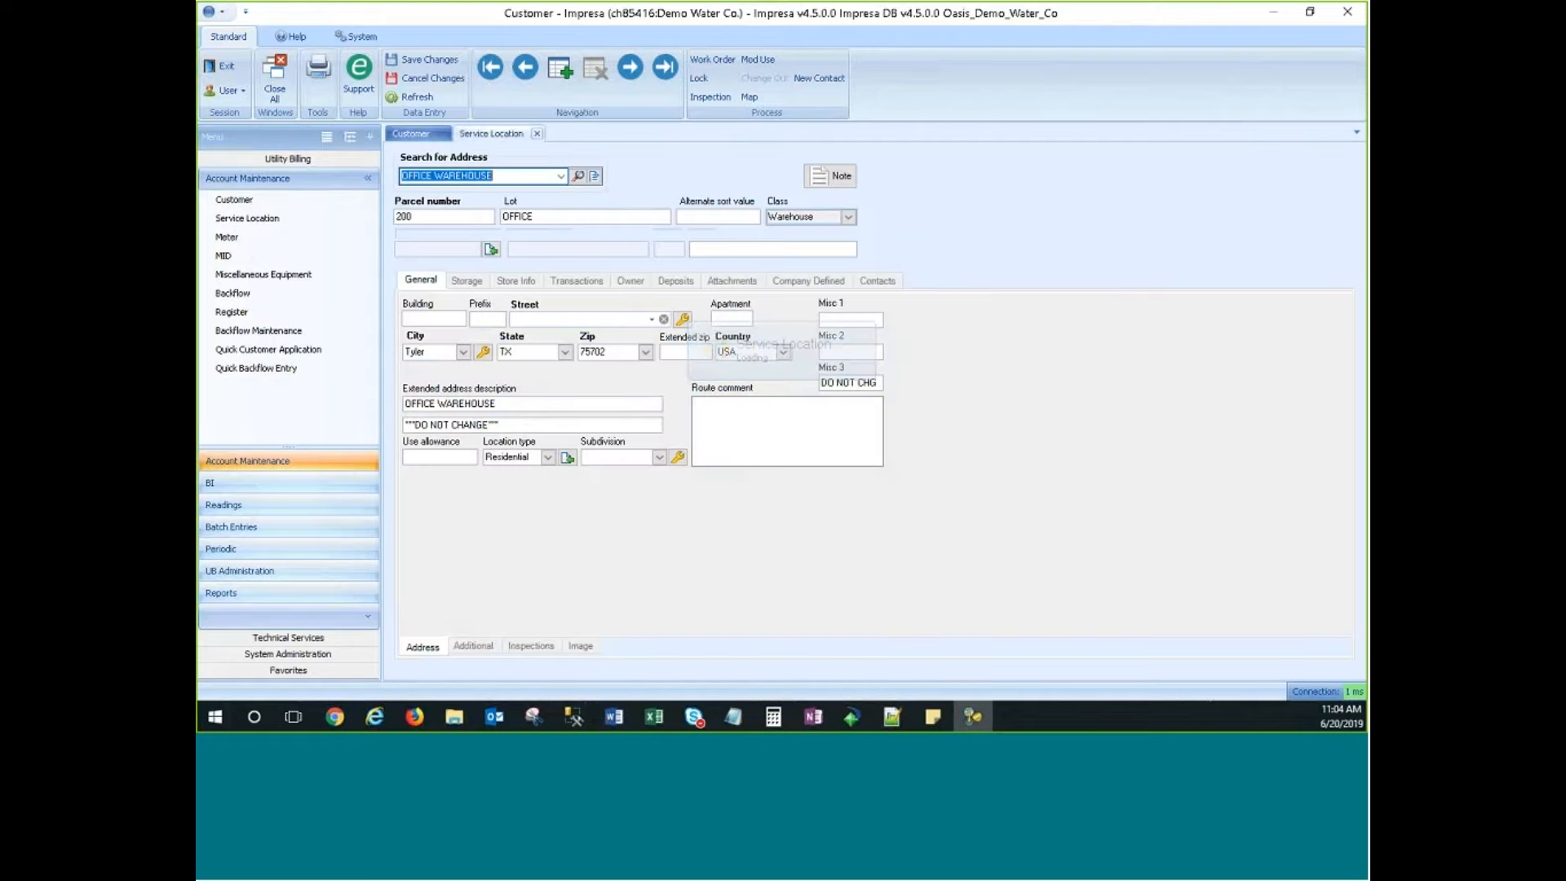
{"action": "left_click", "coordinate": [922, 439]}
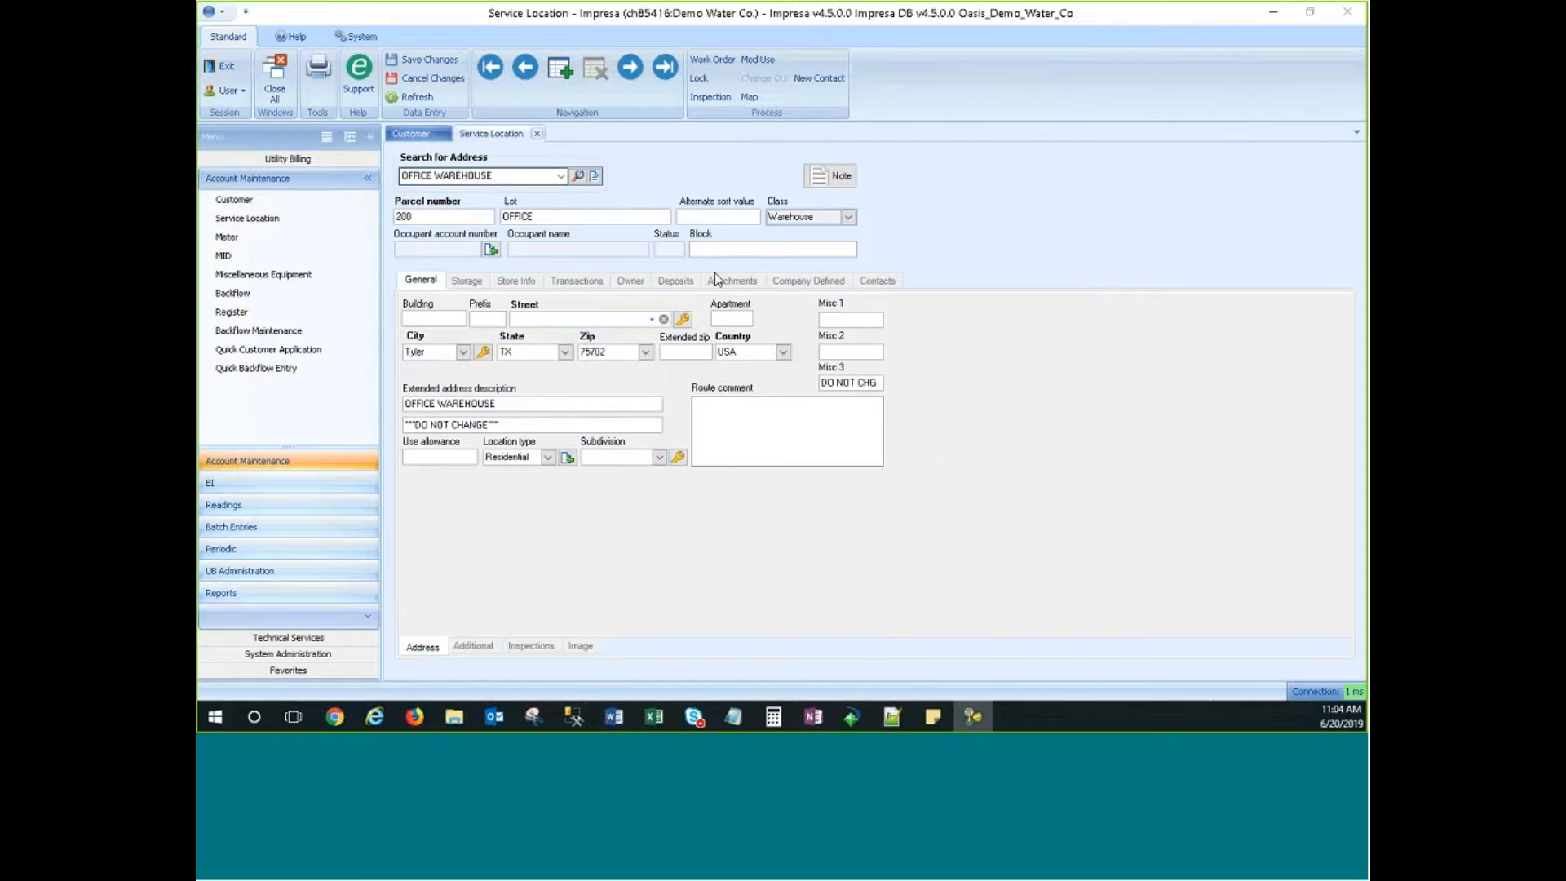
{"action": "left_click", "coordinate": [560, 177]}
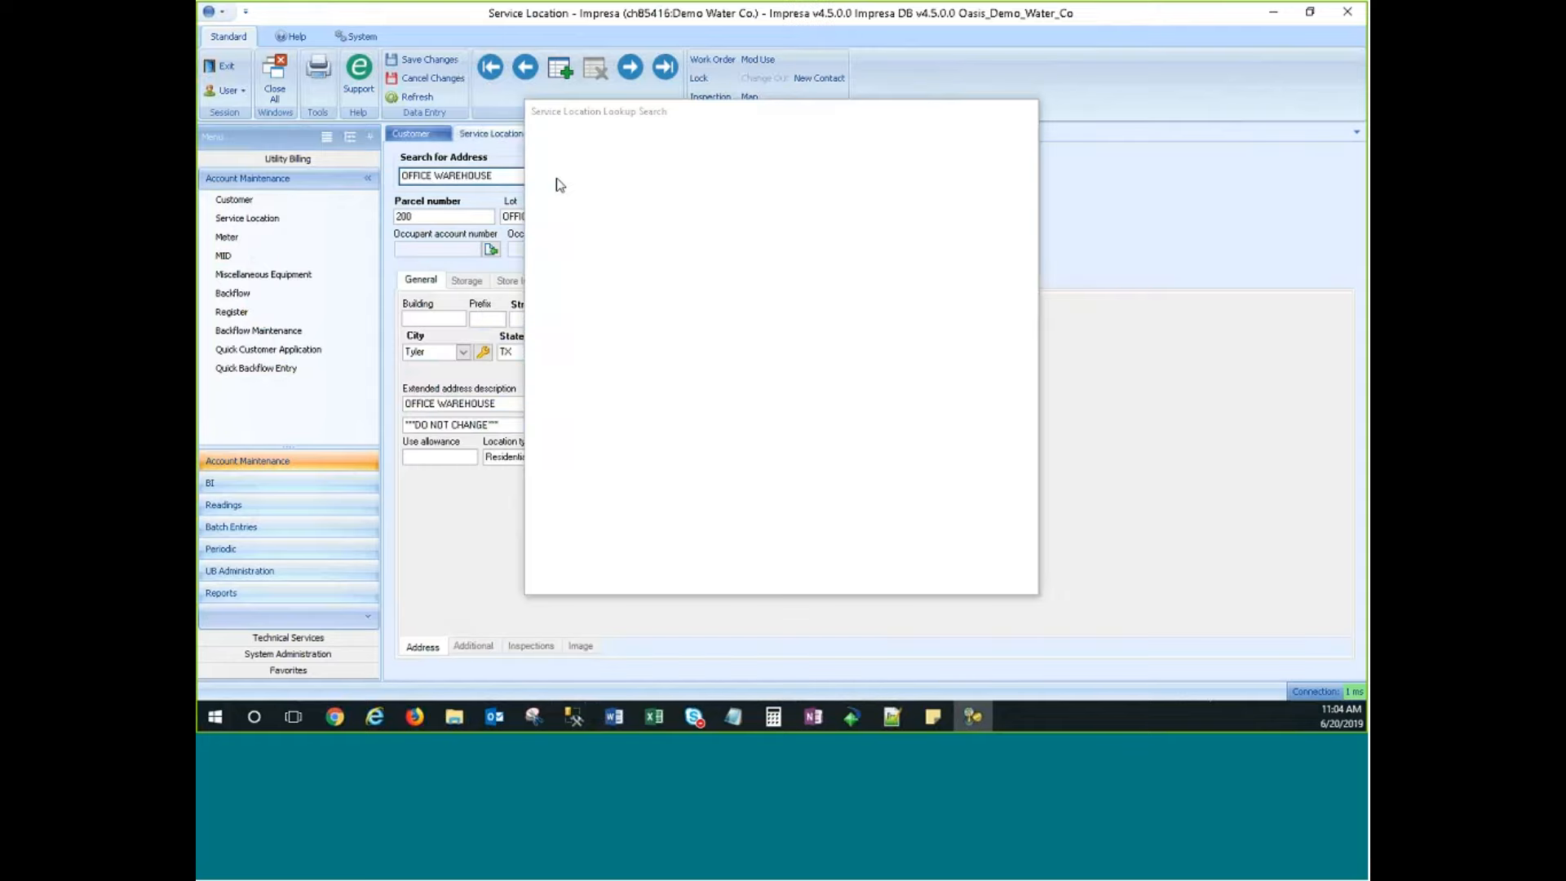
{"action": "scroll", "coordinate": [672, 465], "scroll_direction": "down", "scroll_amount": 10}
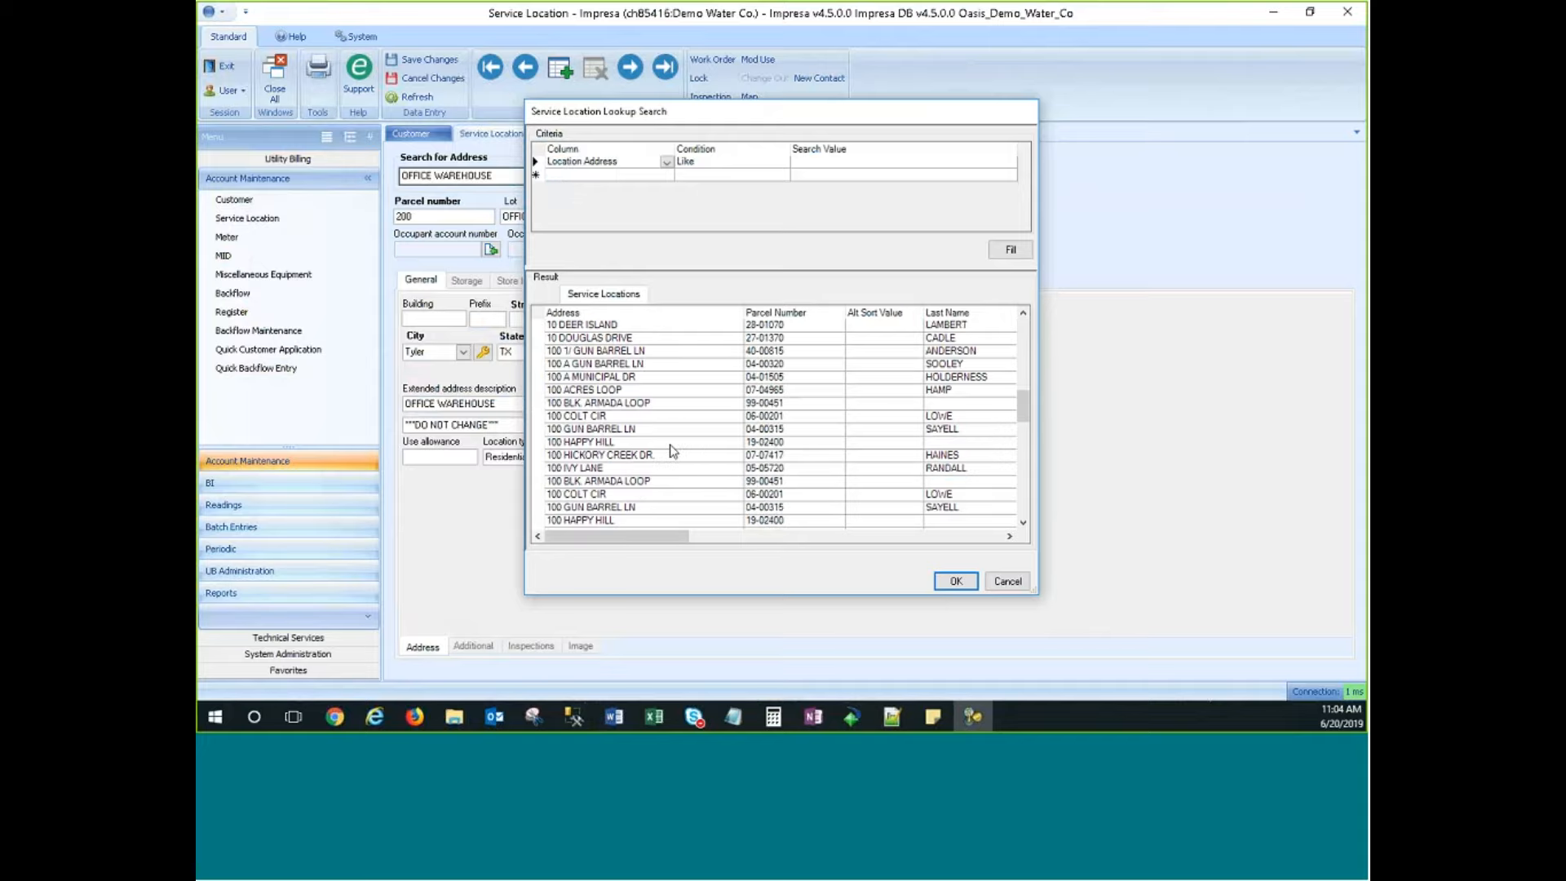
{"action": "left_click", "coordinate": [602, 471]}
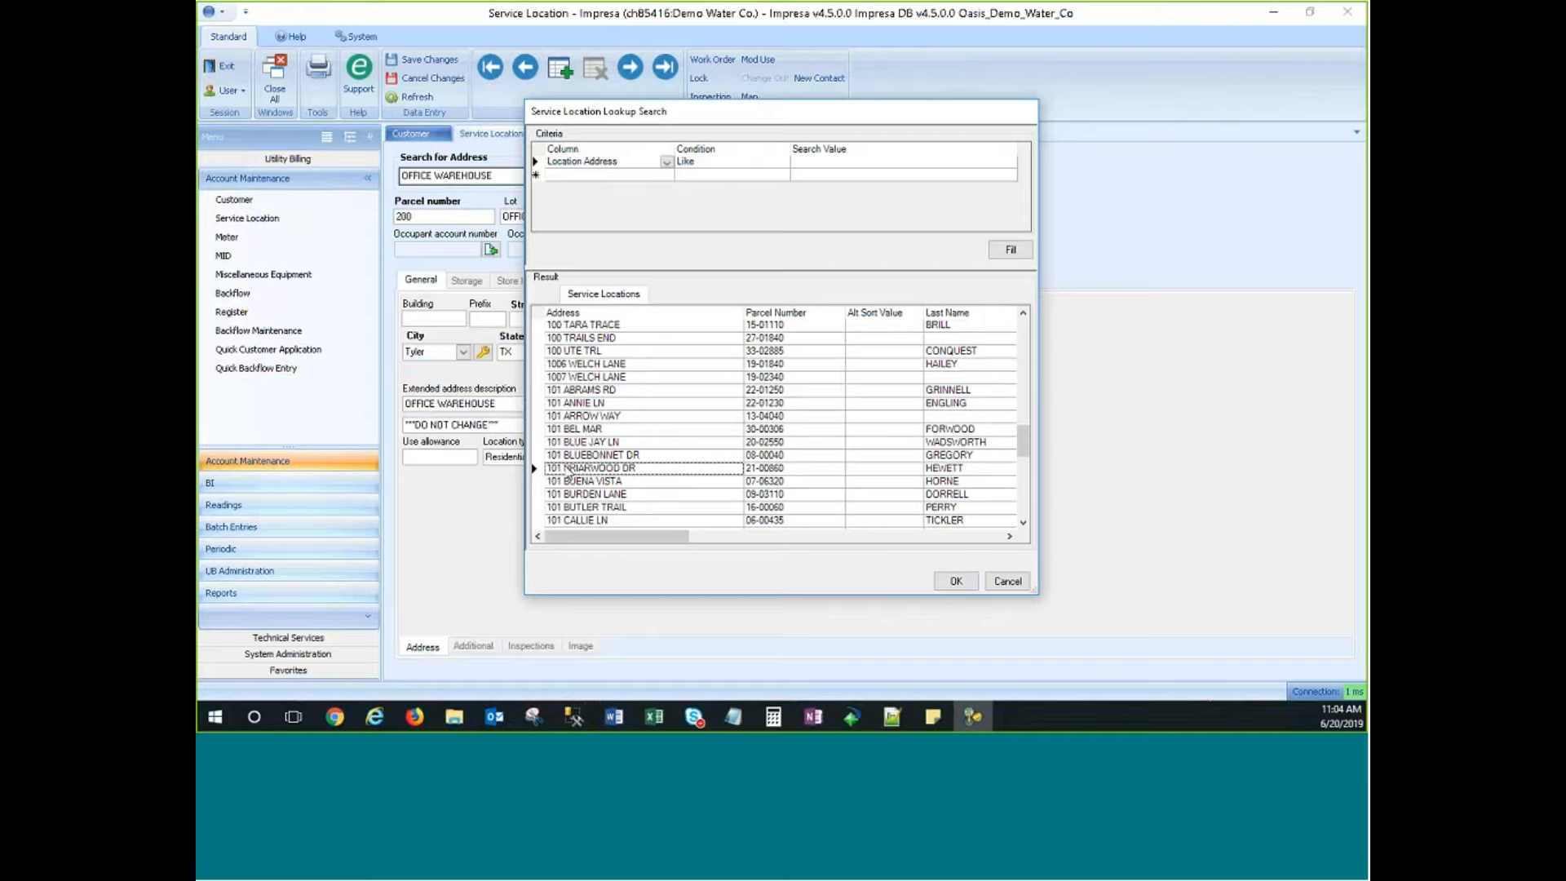
{"action": "double_click", "coordinate": [565, 471]}
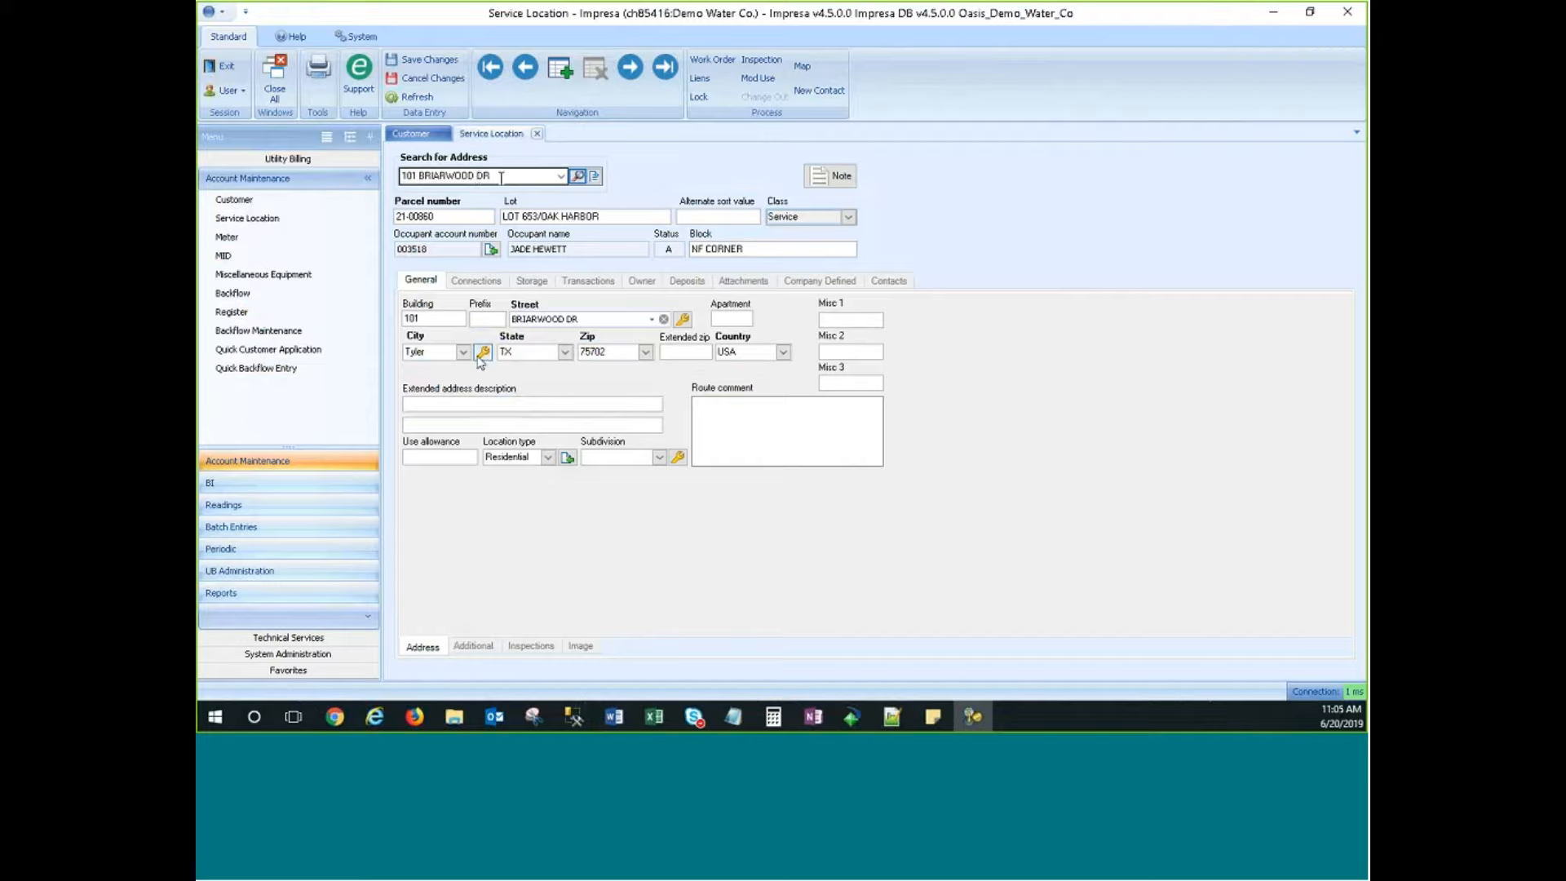
Examine the building number and the list of available street names for the loaded service location.
{"action": "left_click", "coordinate": [422, 318]}
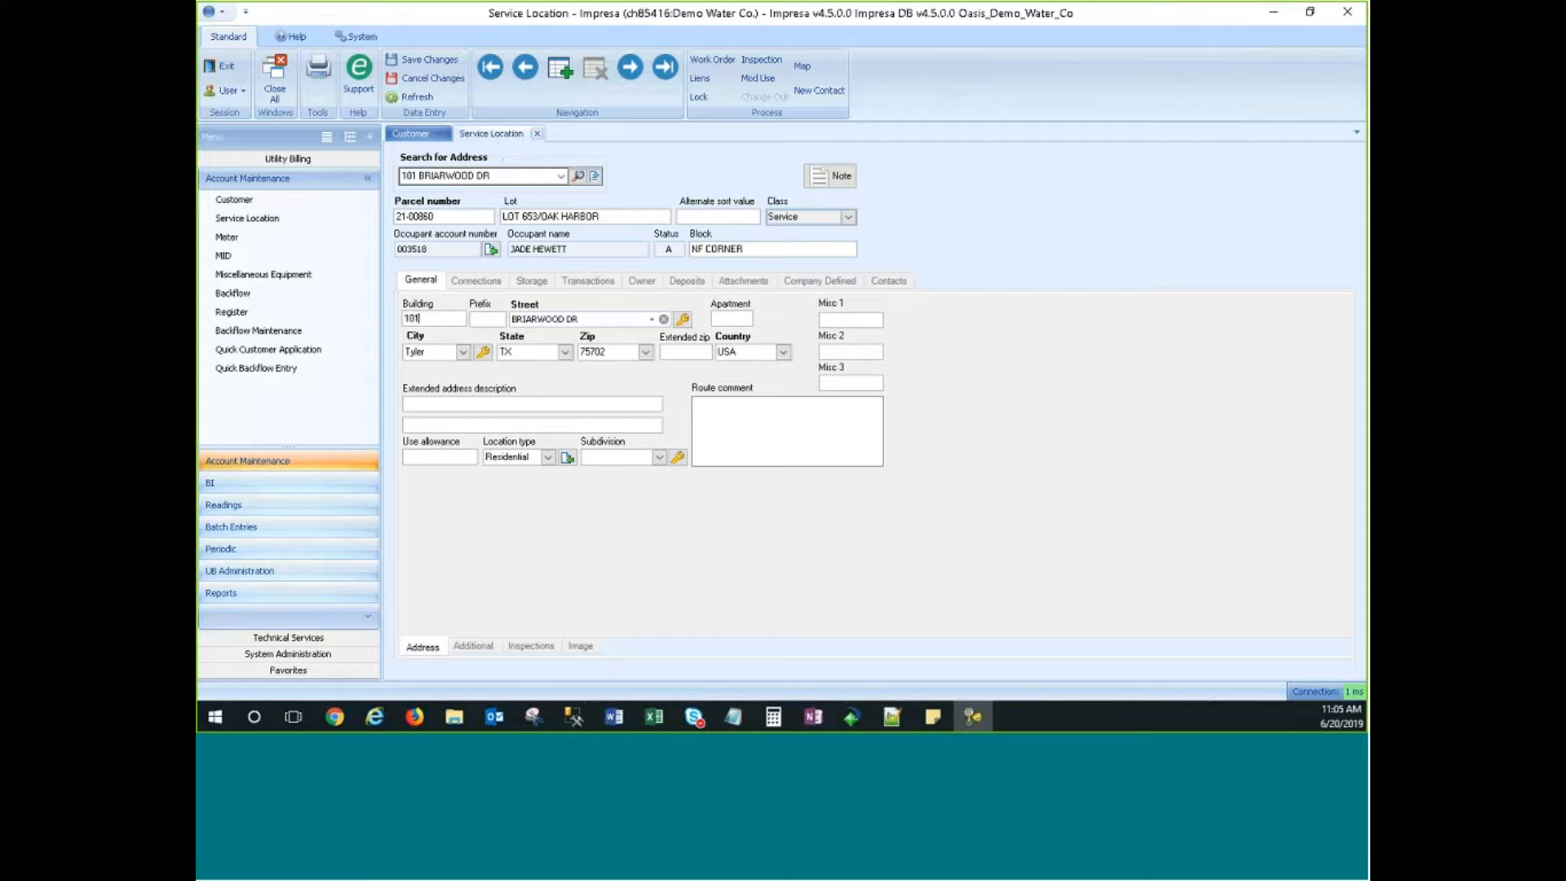
{"action": "left_click", "coordinate": [587, 322]}
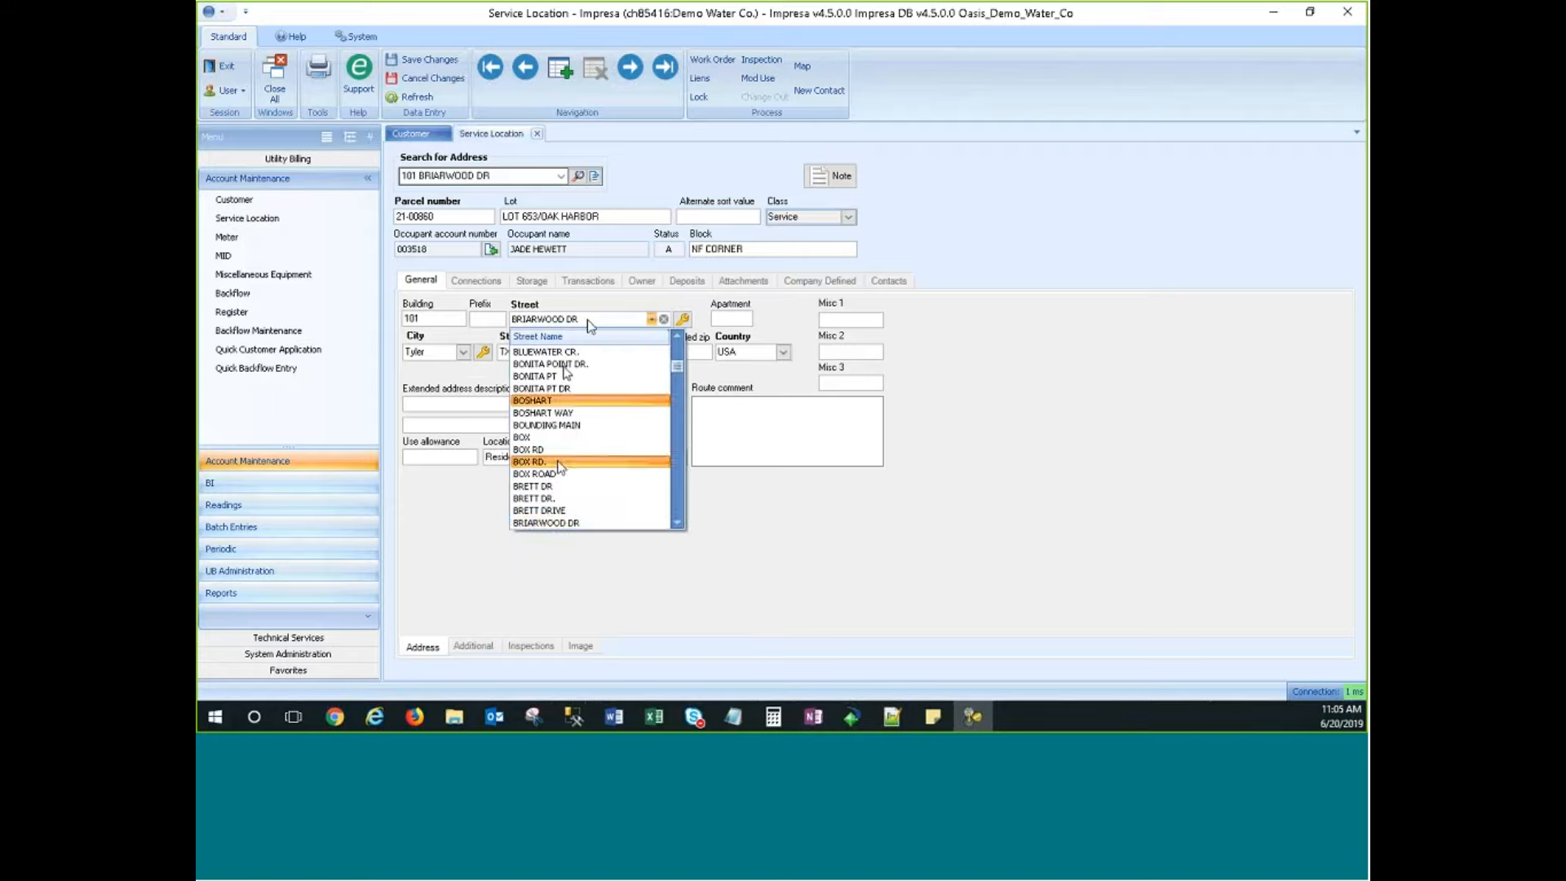
{"action": "left_click", "coordinate": [433, 318]}
{"action": "double_click", "coordinate": [433, 318]}
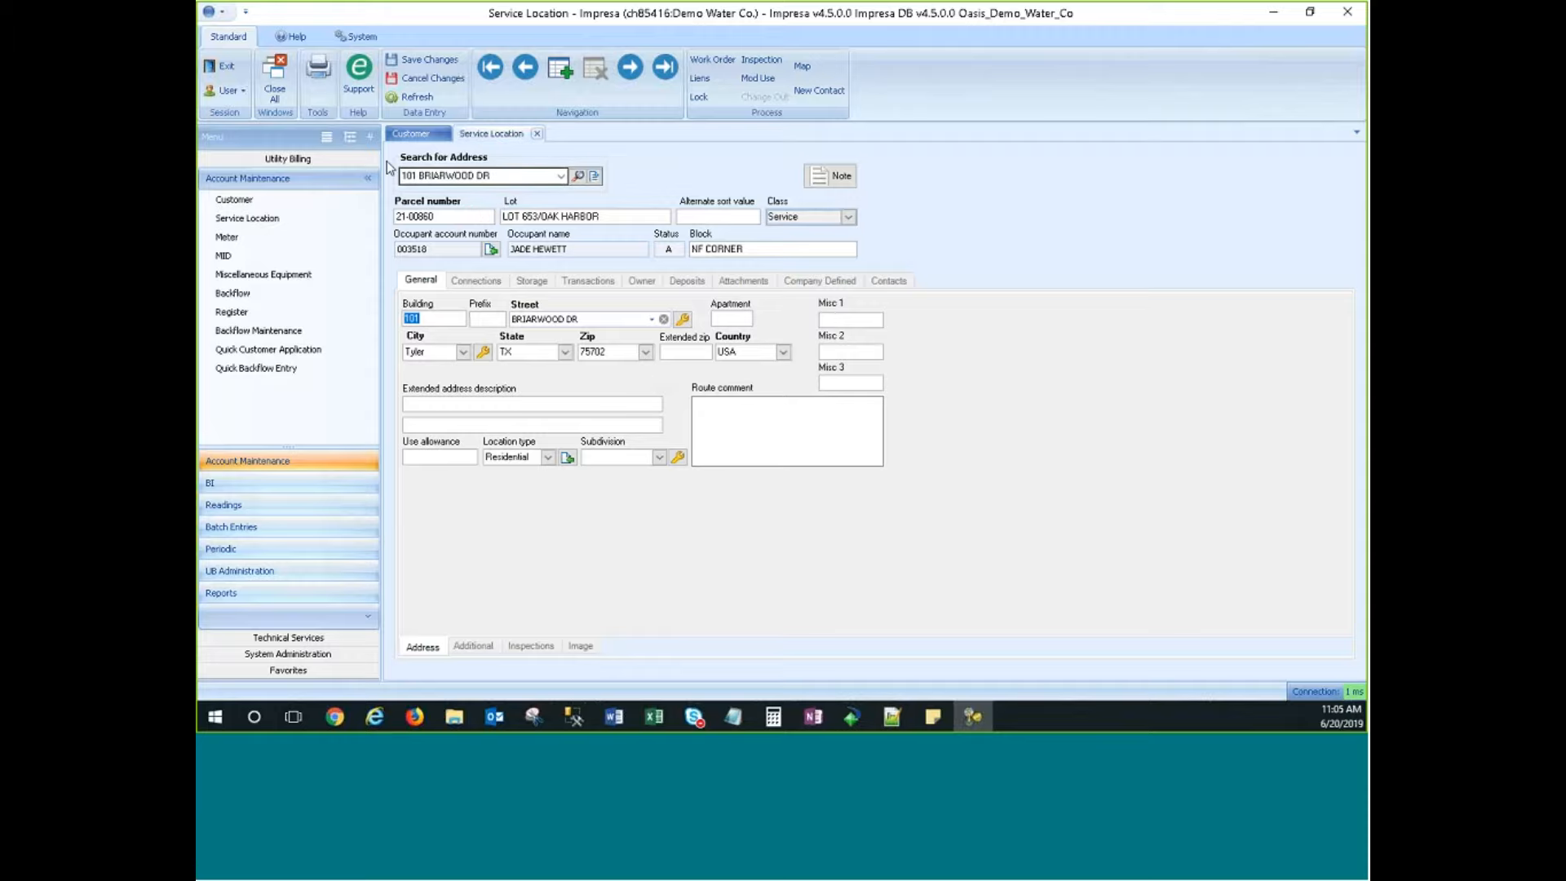
View the customer record, then switch to Word to examine the ub_customer, ub_service_location and ub_meter table diagram before returning to the service location.
{"action": "left_click", "coordinate": [410, 133]}
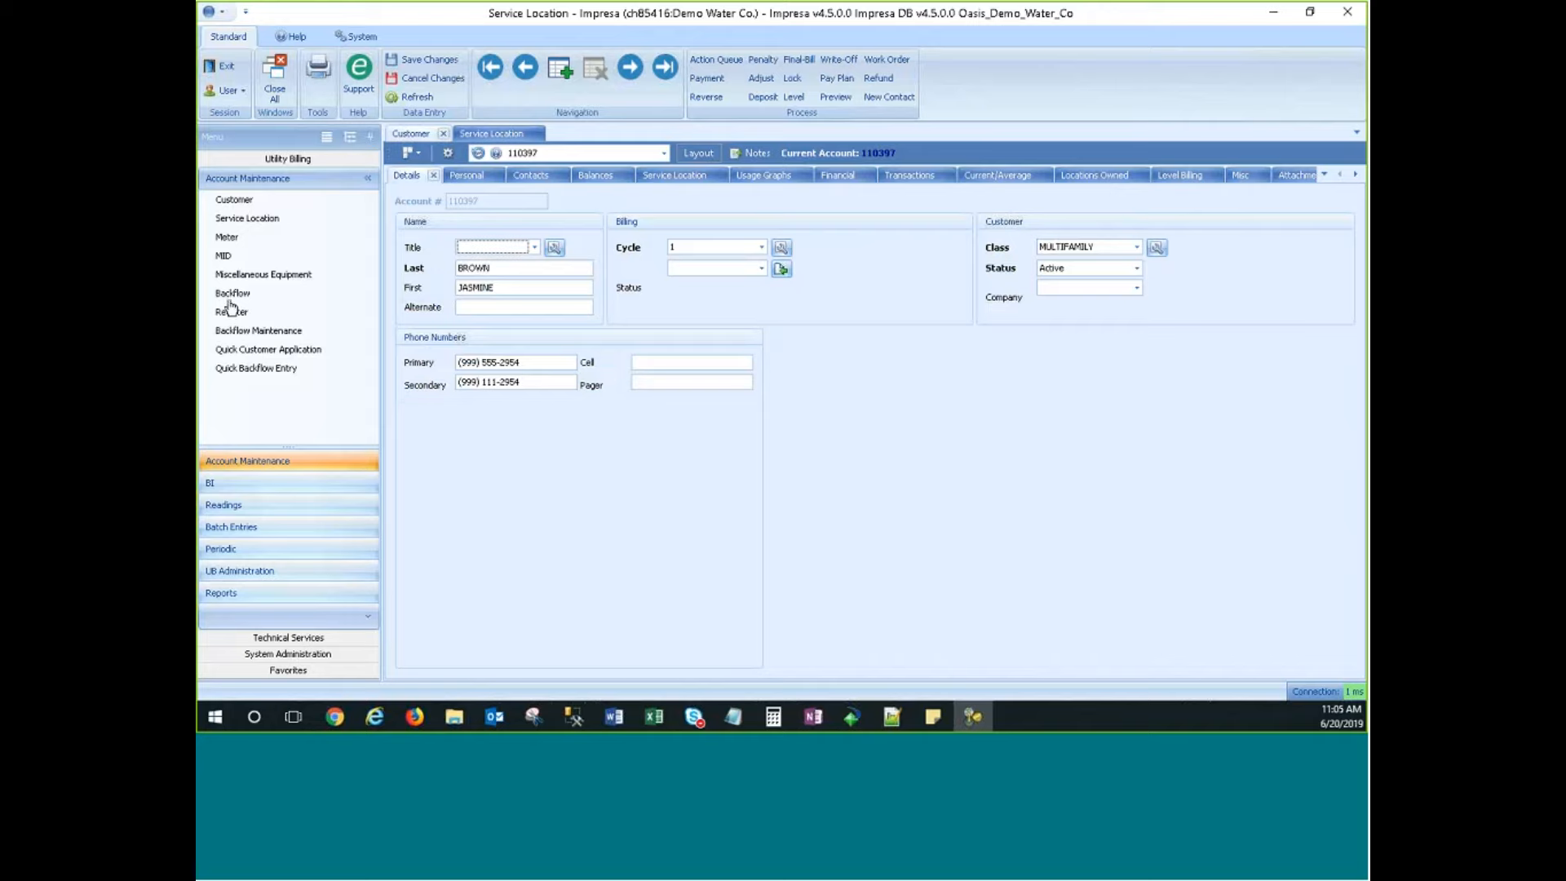
{"action": "key", "text": "alt+Tab"}
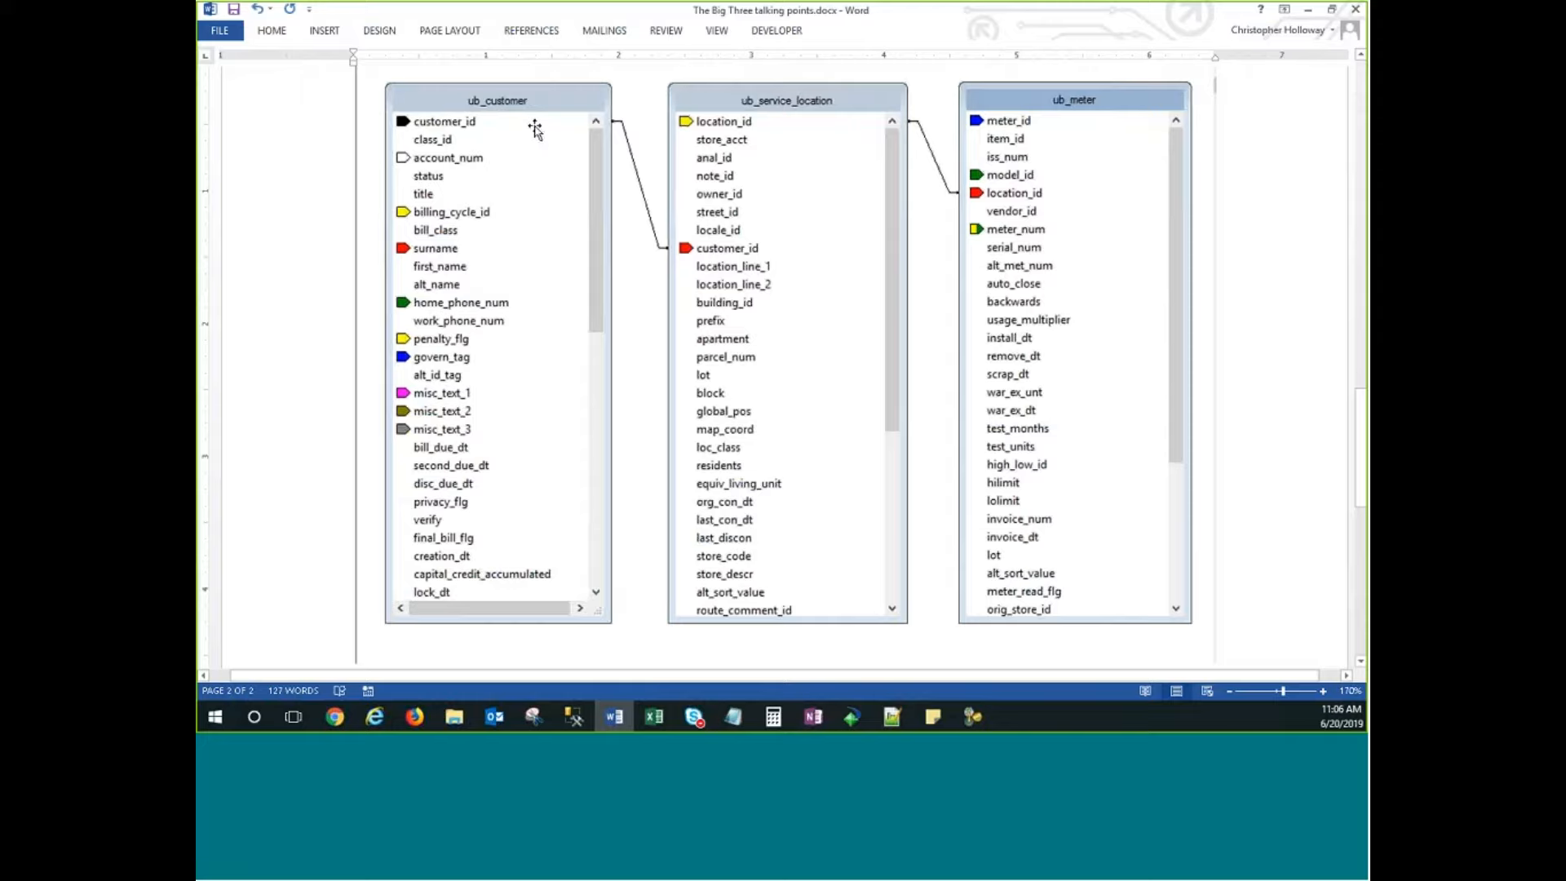
{"action": "left_click", "coordinate": [589, 211]}
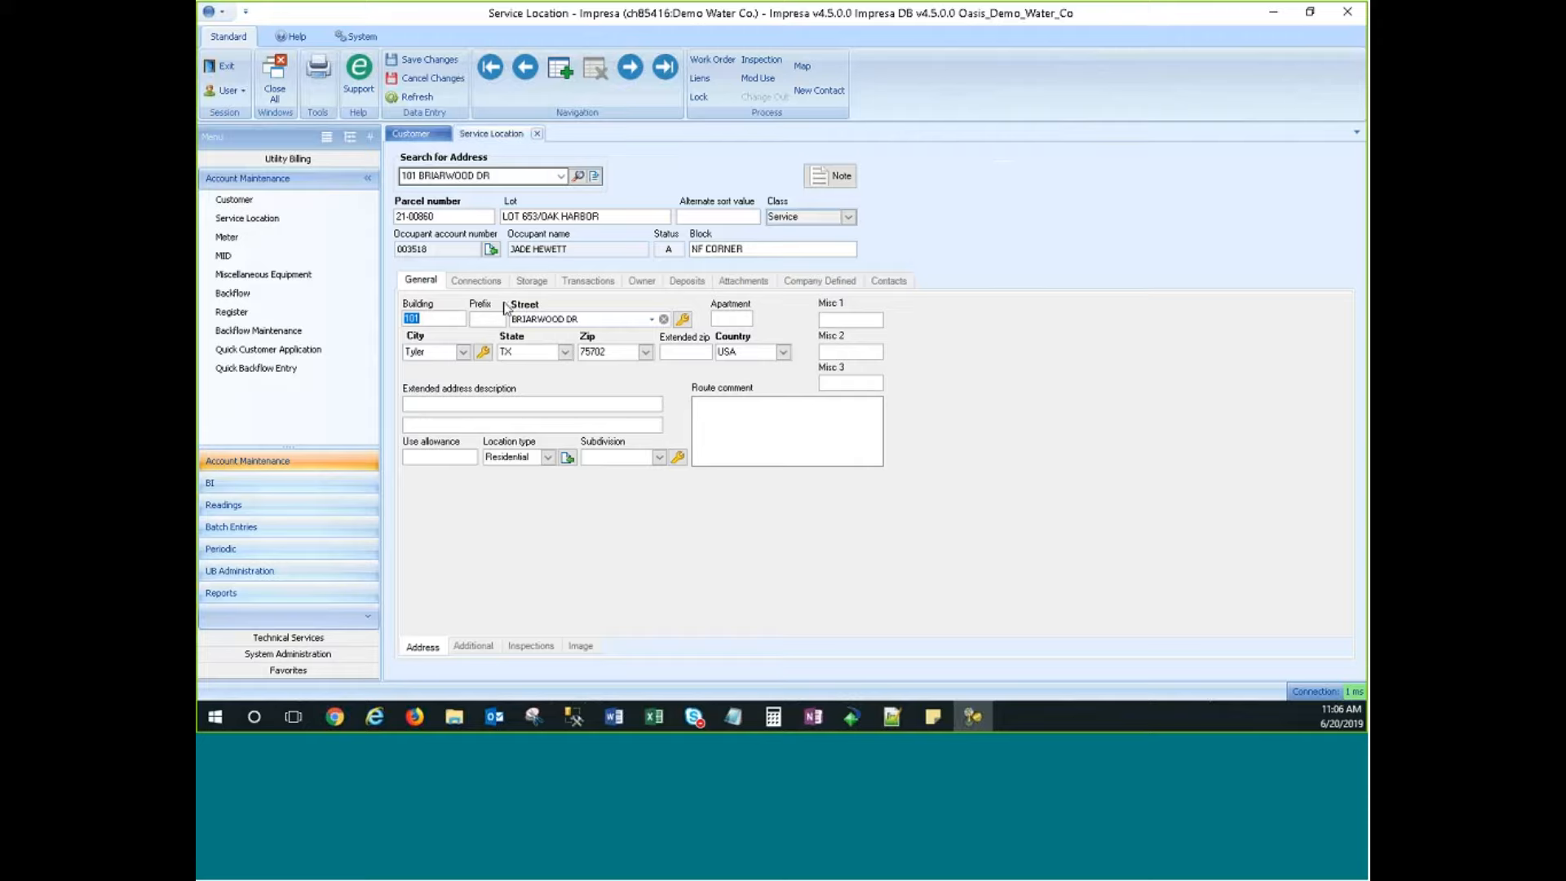
Examine the parcel number, building number and search address that identify the service location.
{"action": "left_click", "coordinate": [446, 218]}
{"action": "left_click", "coordinate": [448, 320]}
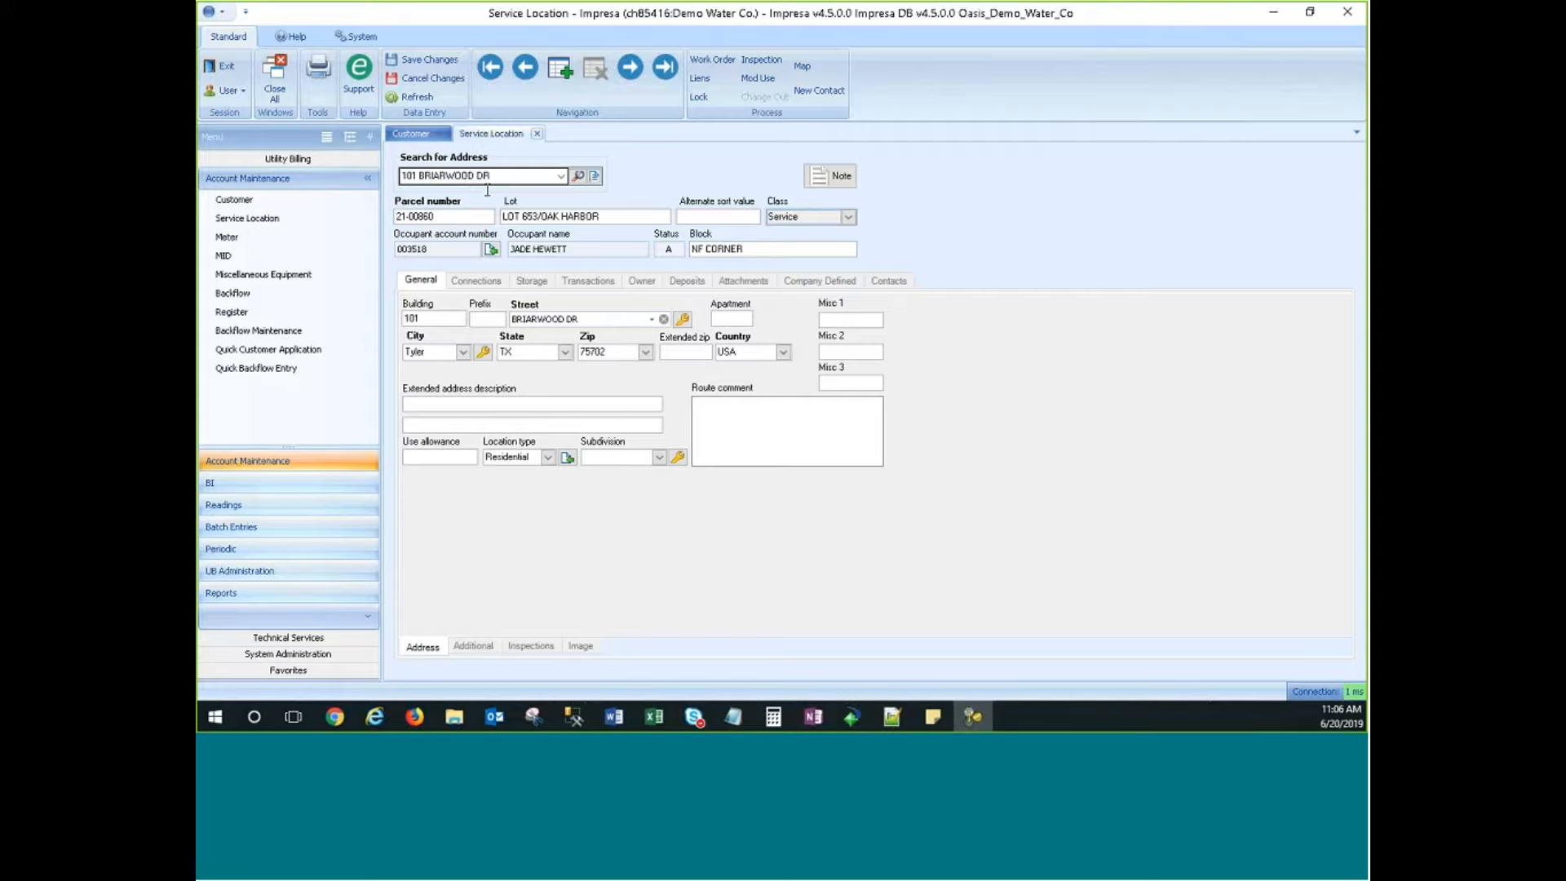
{"action": "double_click", "coordinate": [418, 219]}
{"action": "left_click", "coordinate": [448, 217]}
{"action": "left_click", "coordinate": [406, 171]}
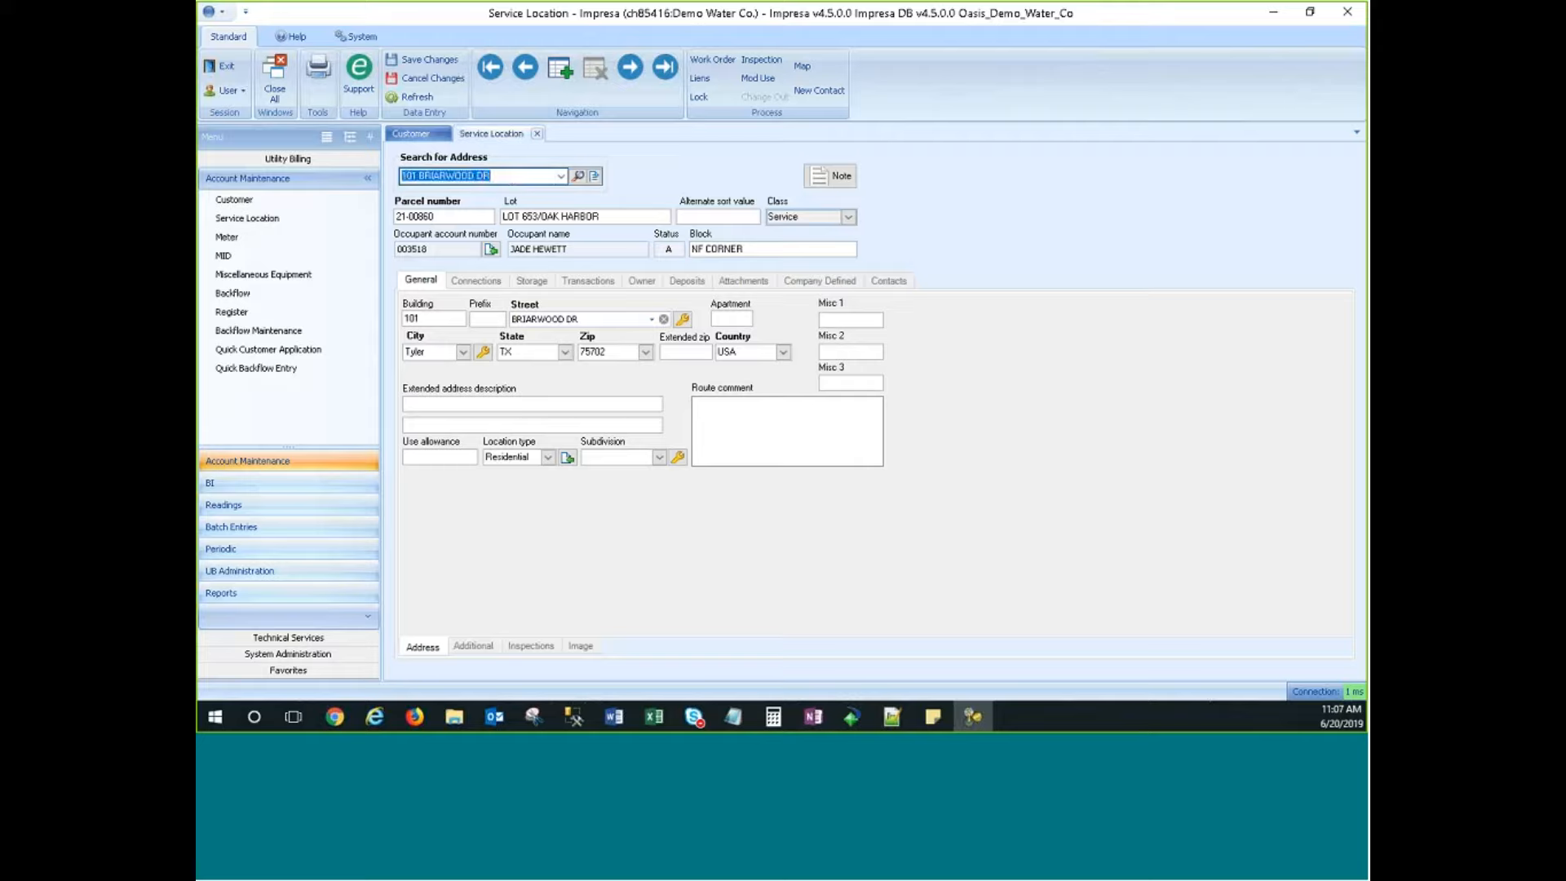
{"action": "left_click", "coordinate": [512, 175]}
{"action": "left_click_drag", "start_coordinate": [512, 175], "coordinate": [401, 161]}
{"action": "left_click", "coordinate": [508, 177]}
Open the Meter form and compare its identifying fields with the Service Location and Customer forms.
{"action": "left_click", "coordinate": [240, 238]}
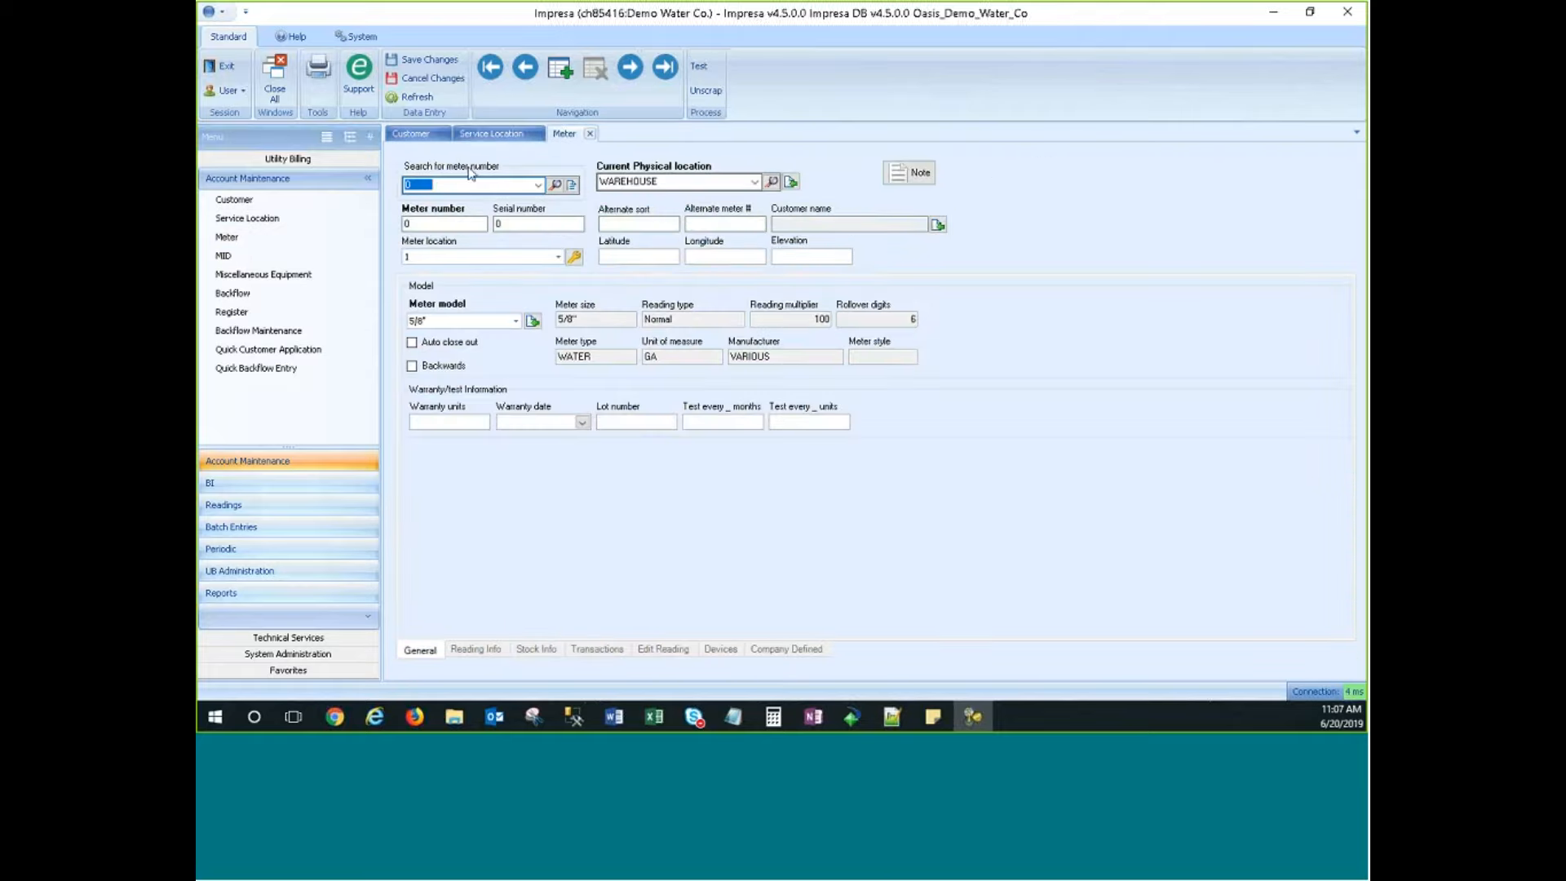
{"action": "left_click", "coordinate": [493, 134]}
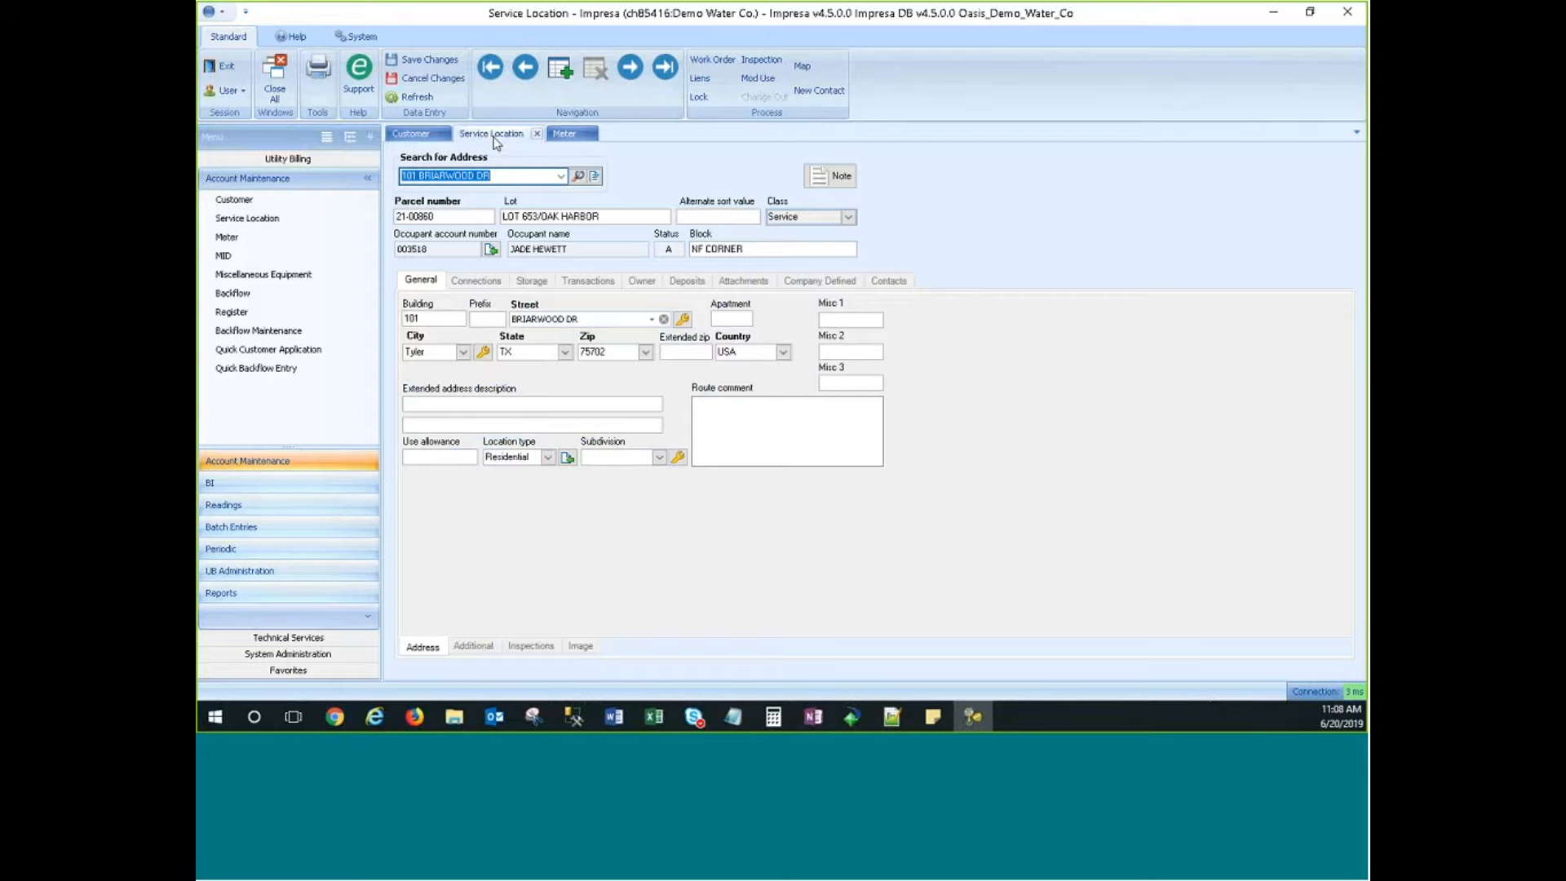
{"action": "left_click", "coordinate": [520, 175]}
{"action": "left_click", "coordinate": [411, 135]}
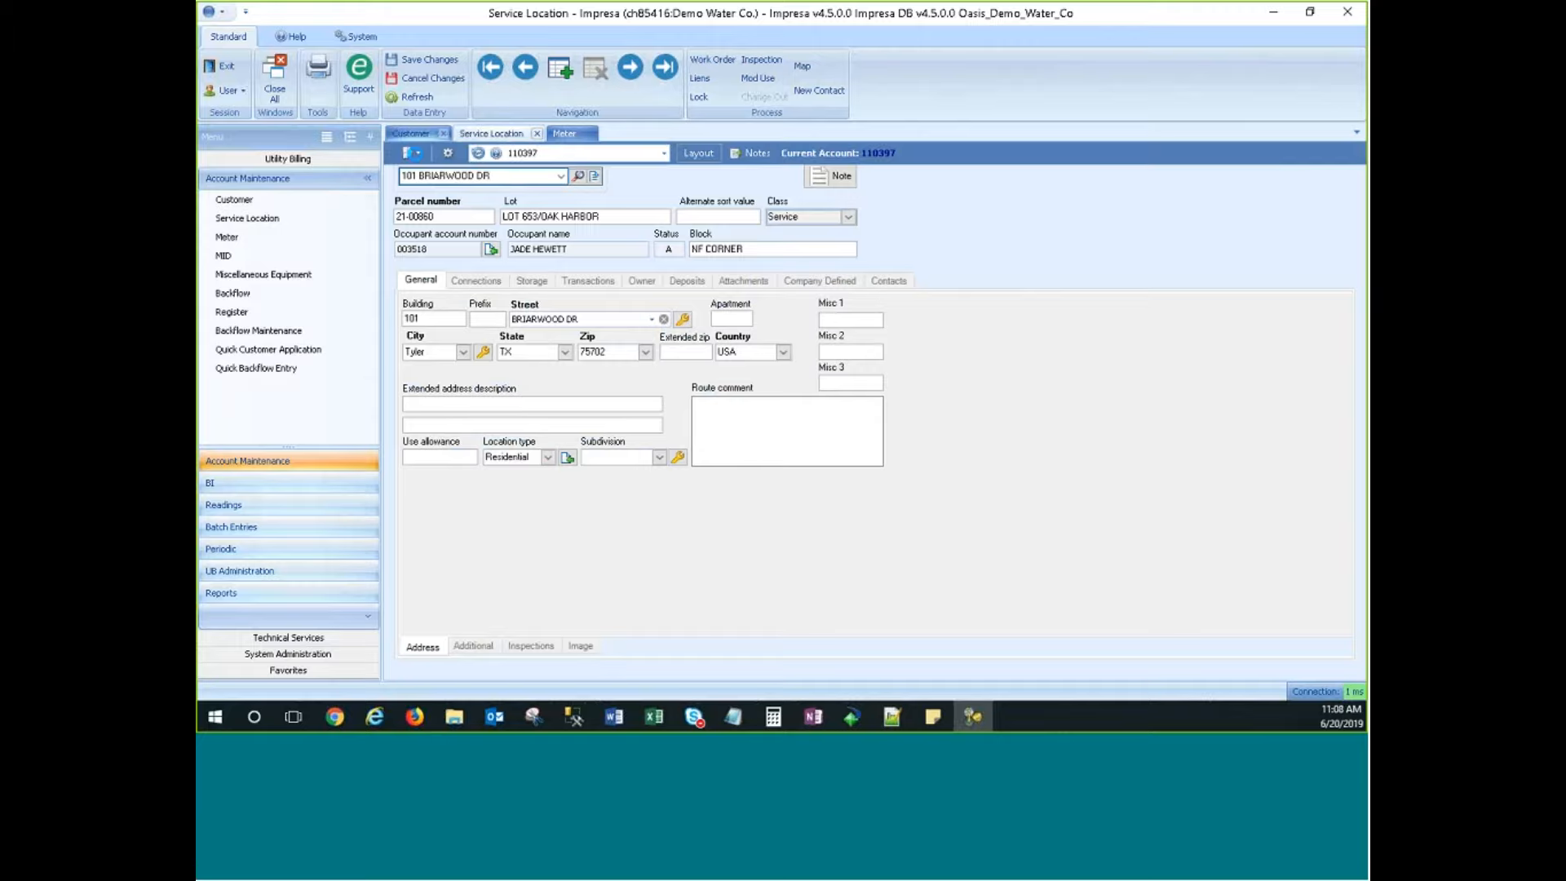
{"action": "left_click", "coordinate": [491, 135]}
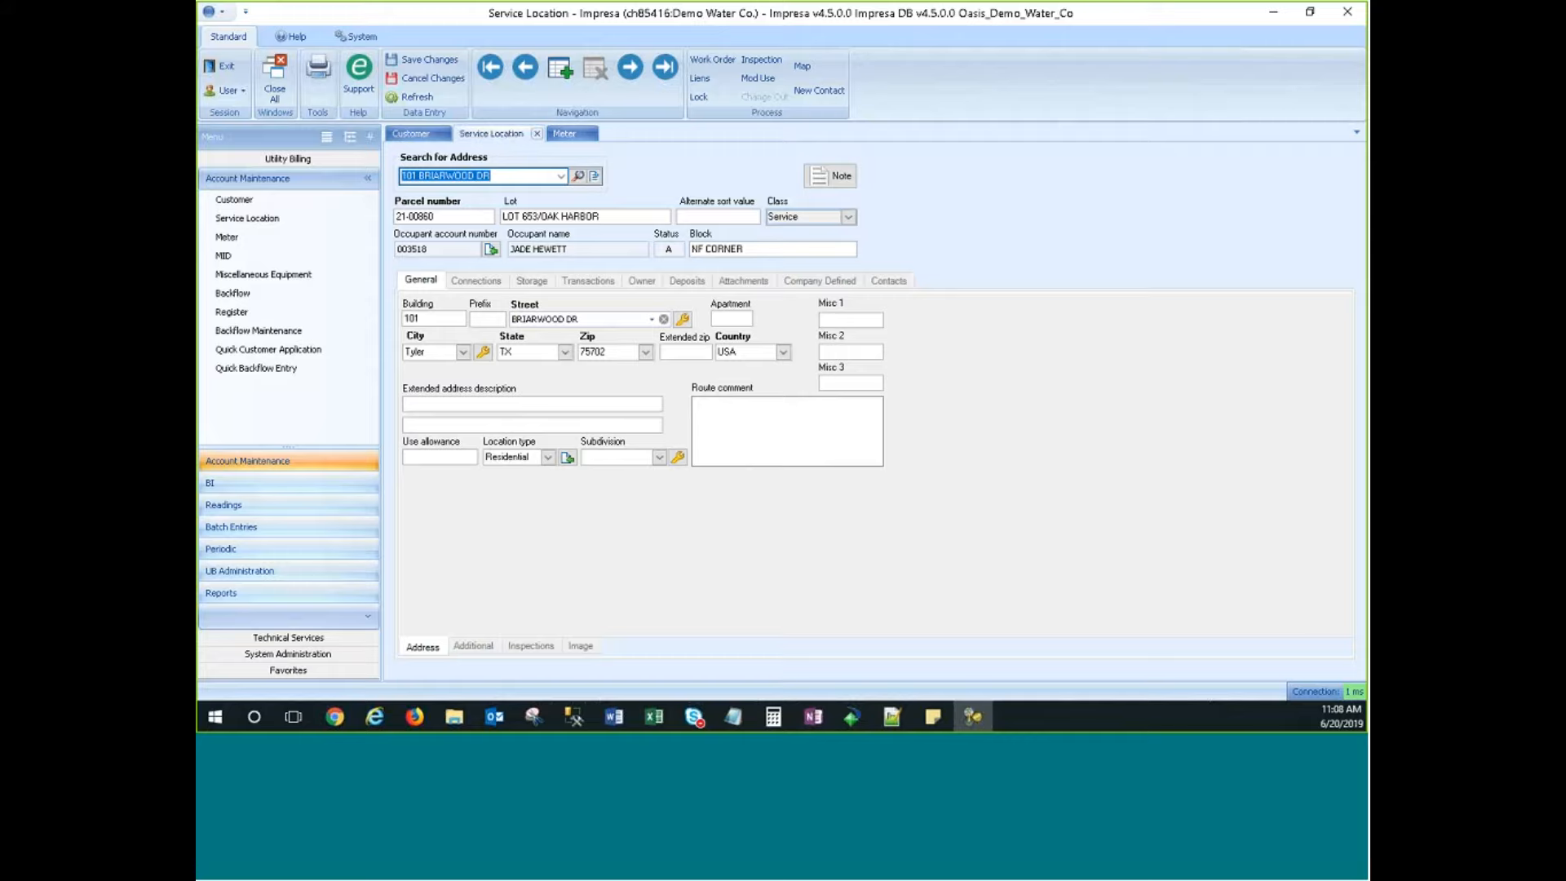
View the customer's balances and inspect the service location filter choices without changing the filter.
{"action": "left_click", "coordinate": [409, 135]}
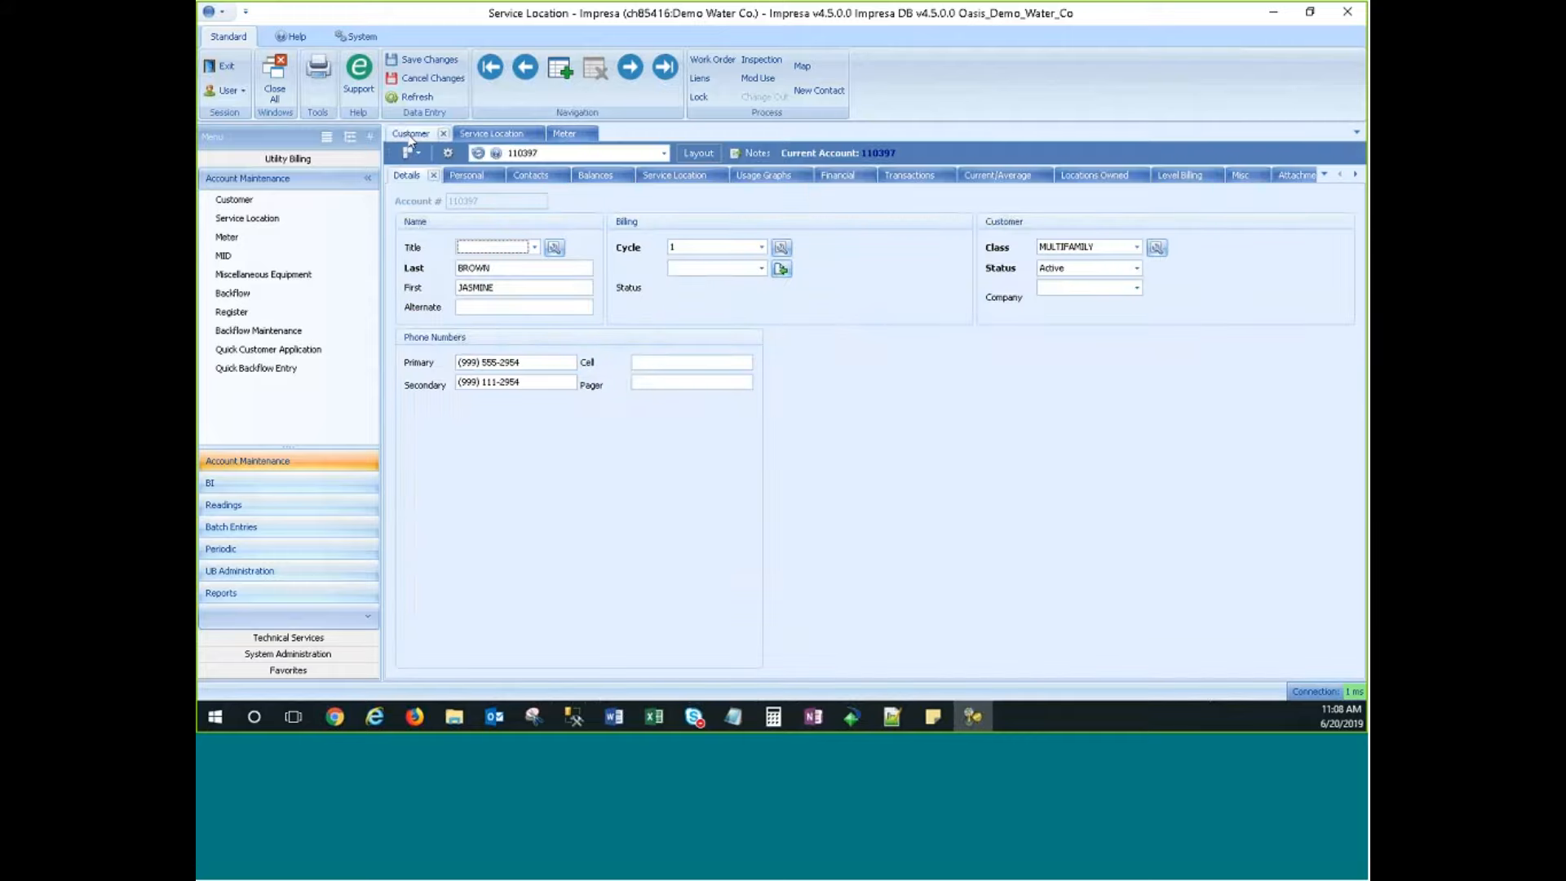
{"action": "left_click", "coordinate": [589, 180]}
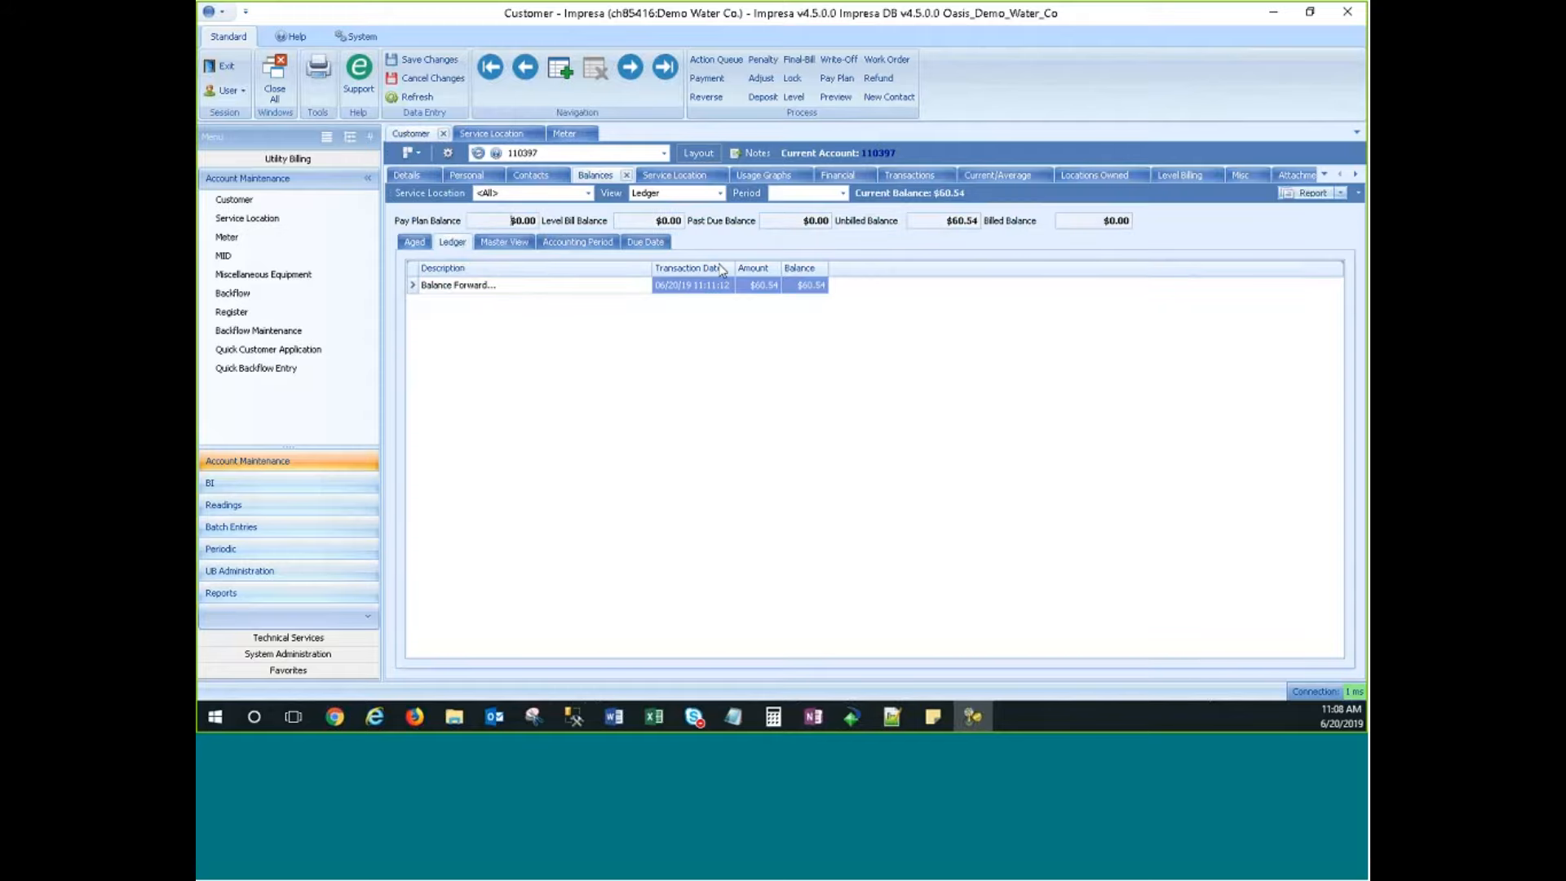
{"action": "left_click", "coordinate": [587, 194]}
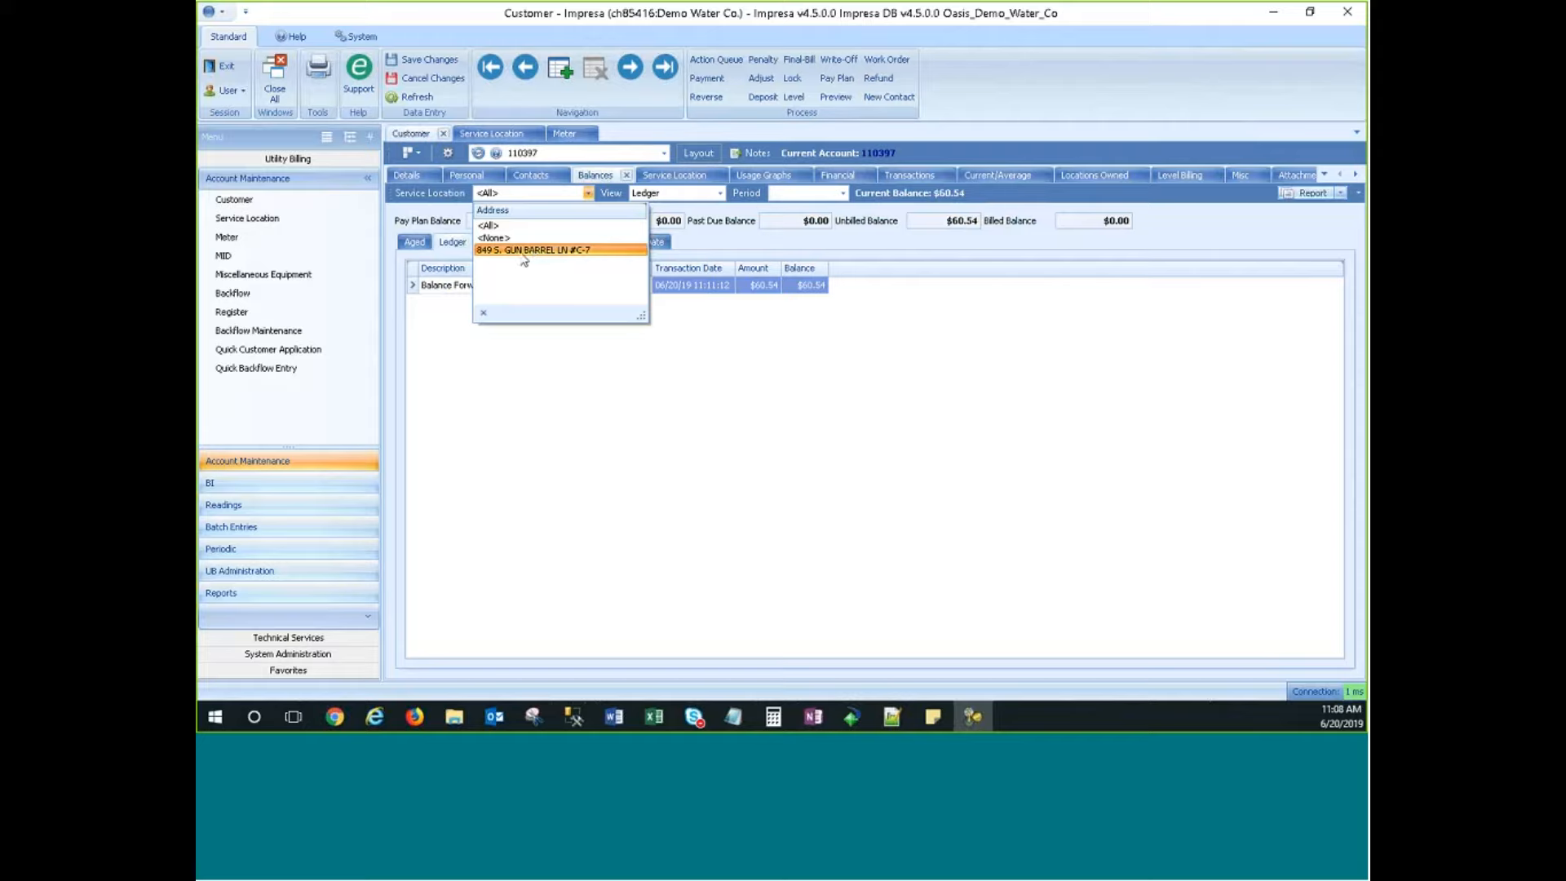
{"action": "left_click", "coordinate": [737, 253]}
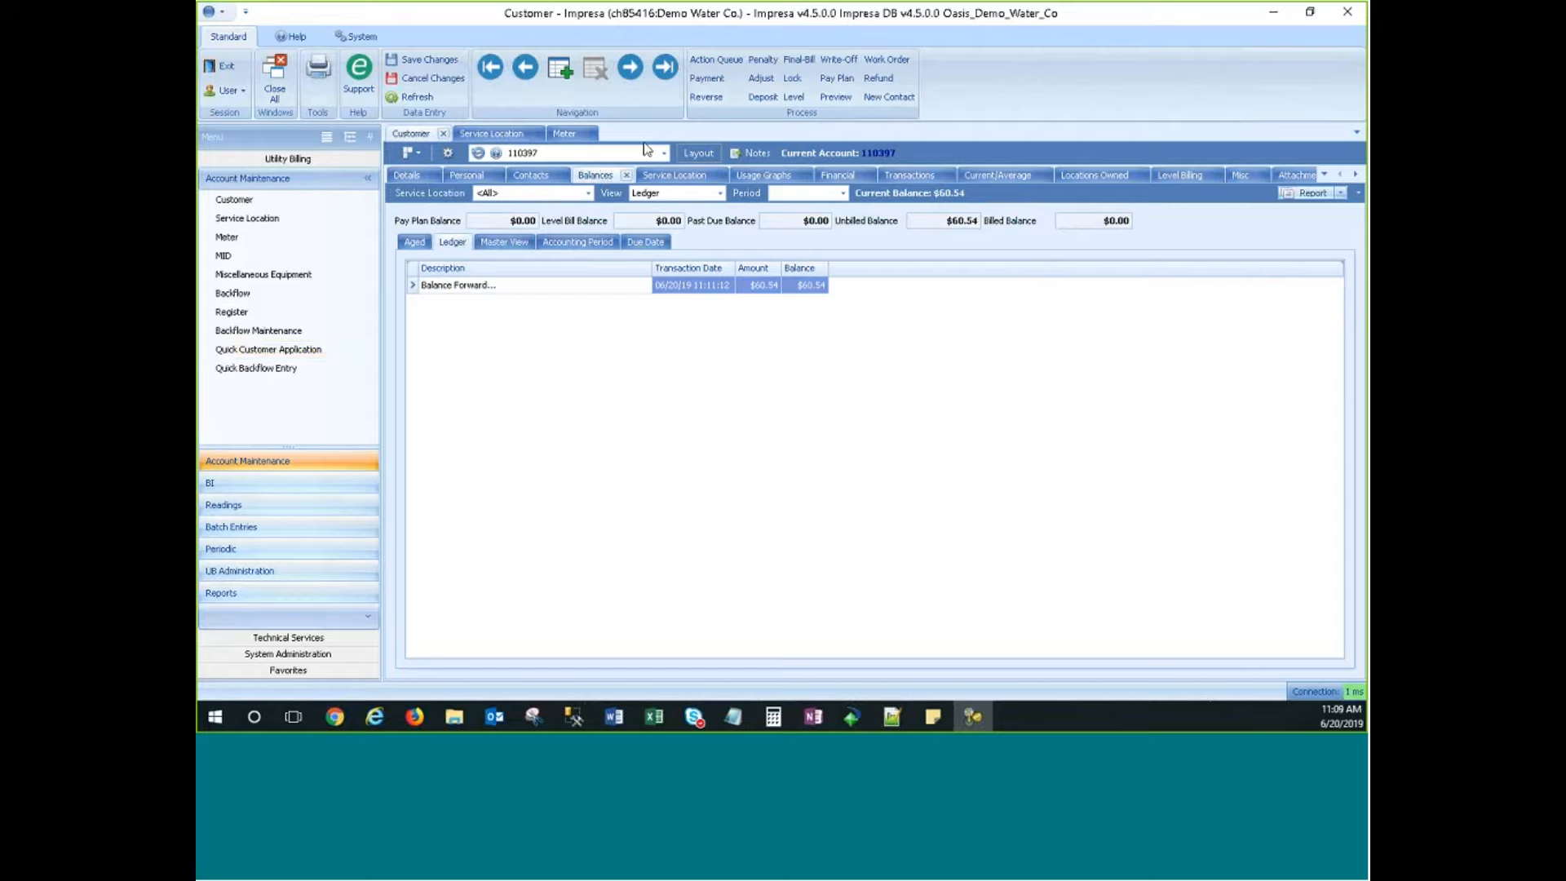
Compare the service location's address with the customer record and return to the Service Location form.
{"action": "left_click", "coordinate": [512, 140]}
{"action": "left_click", "coordinate": [508, 176]}
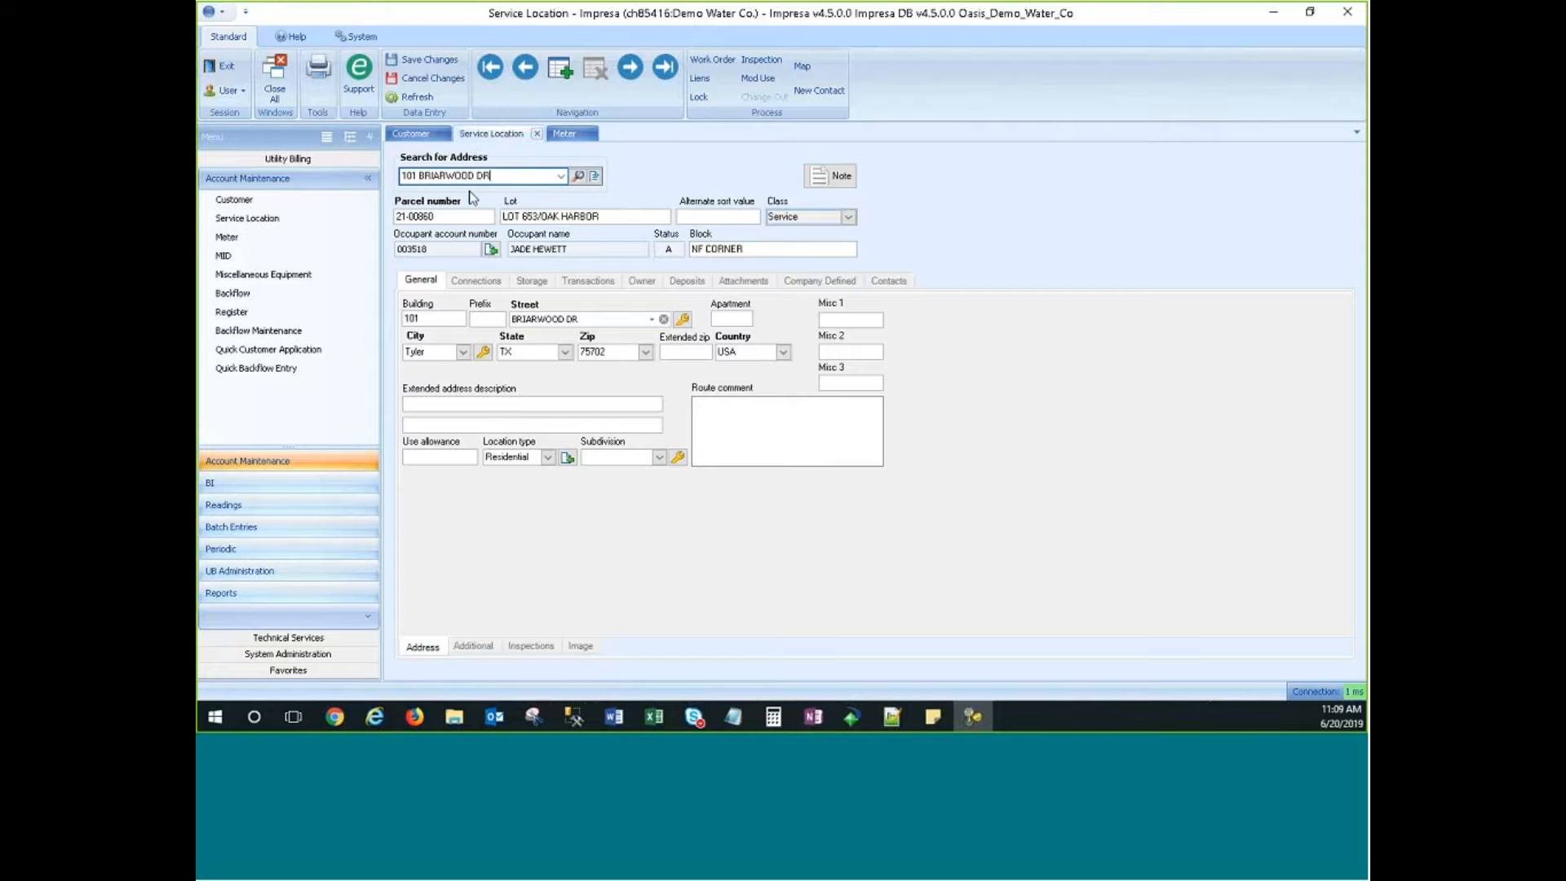
{"action": "left_click", "coordinate": [410, 133]}
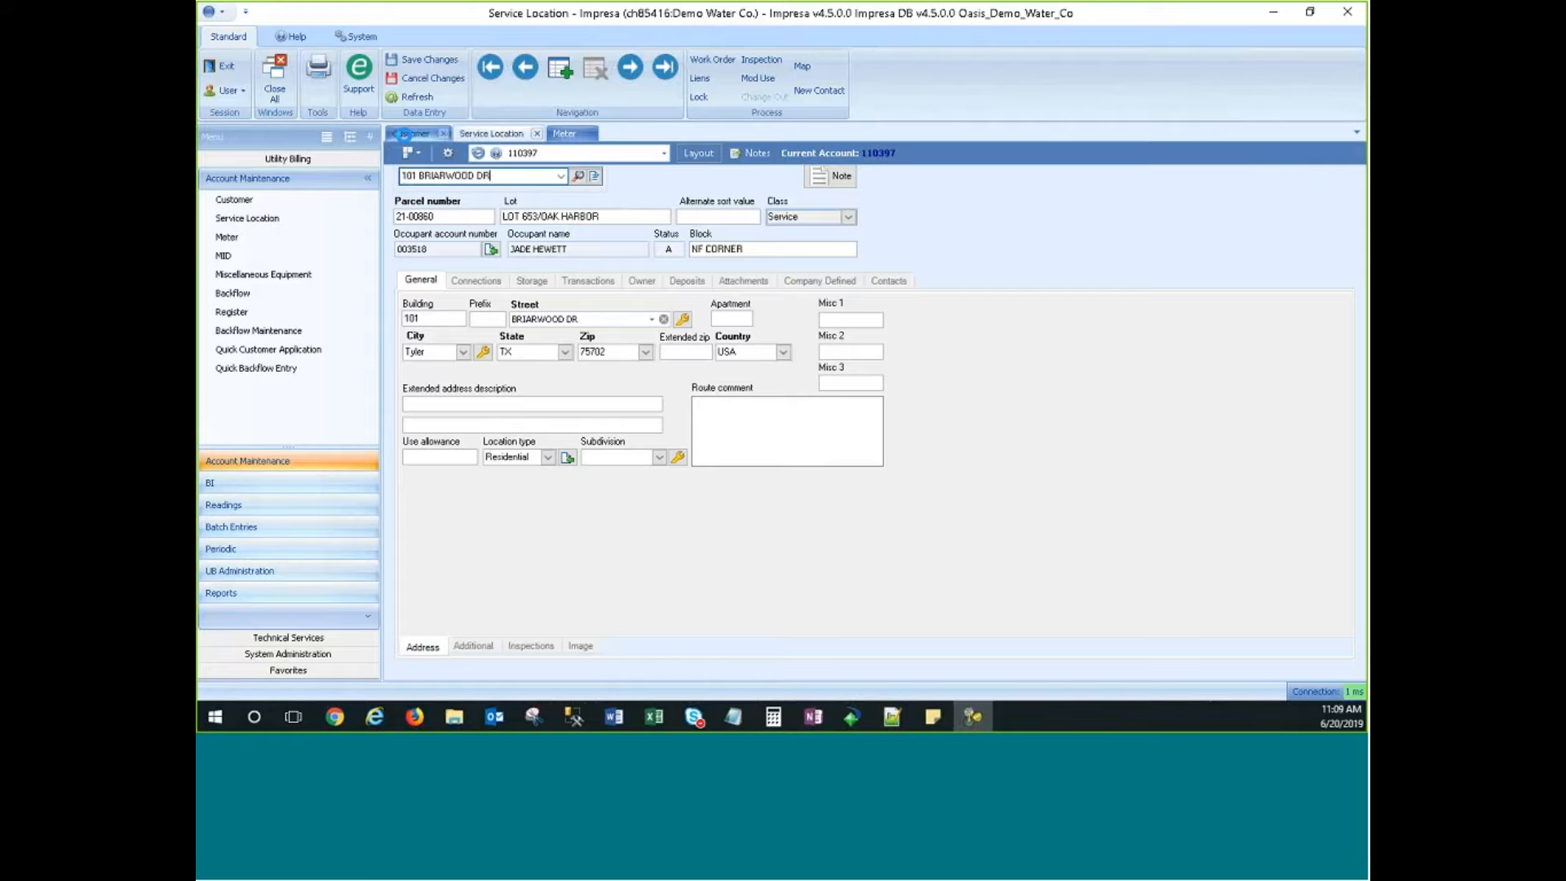
{"action": "left_click", "coordinate": [498, 135]}
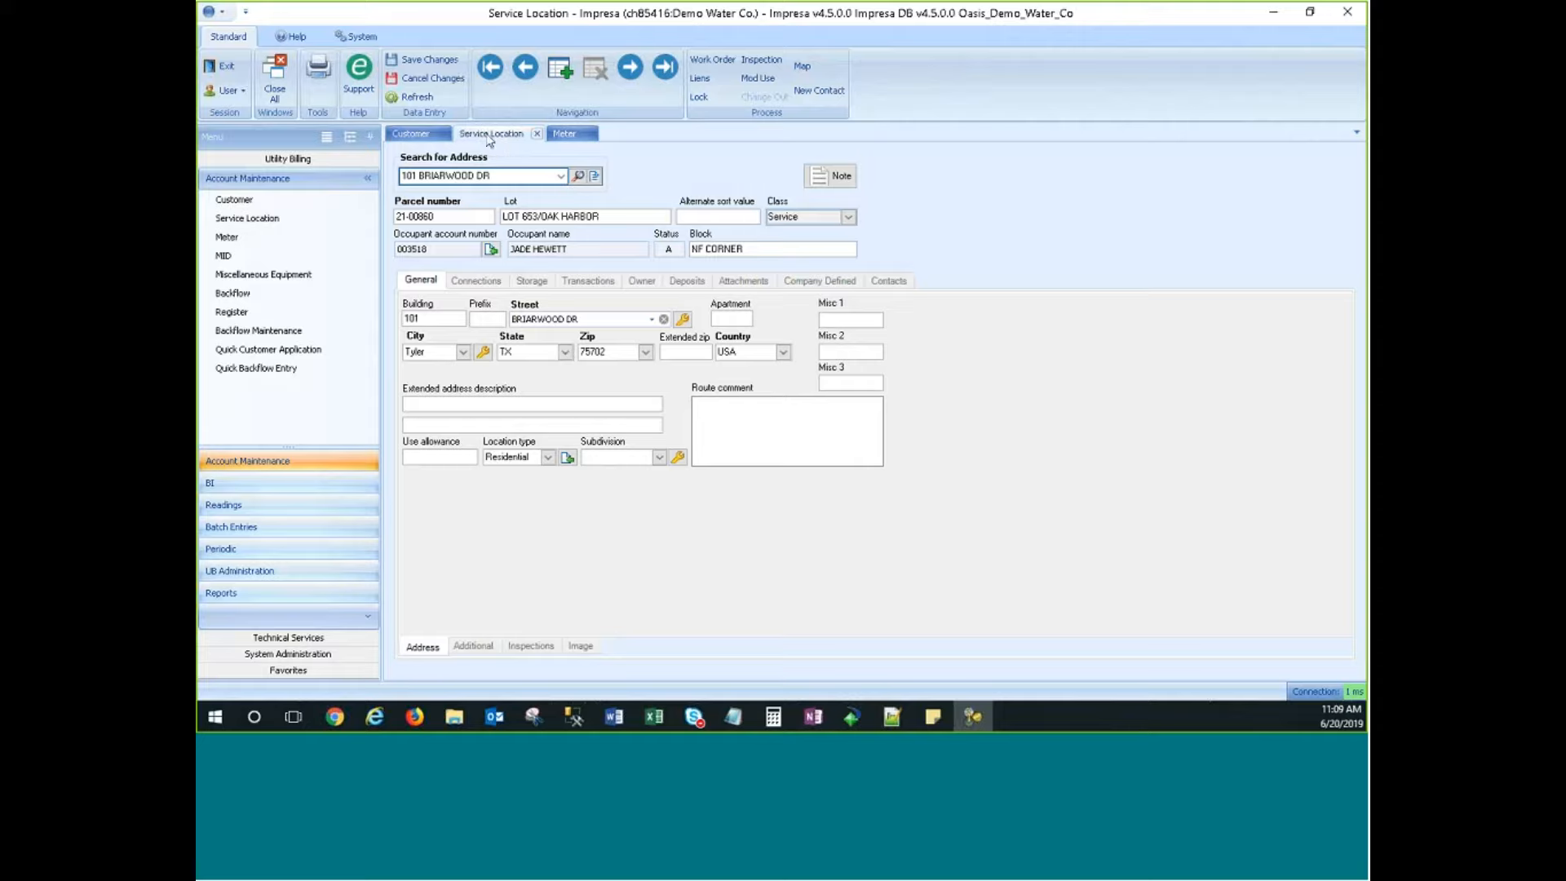
Create a new service location record with parcel number 12344 and the city Tyler, TX 75702, USA.
{"action": "left_click", "coordinate": [563, 72]}
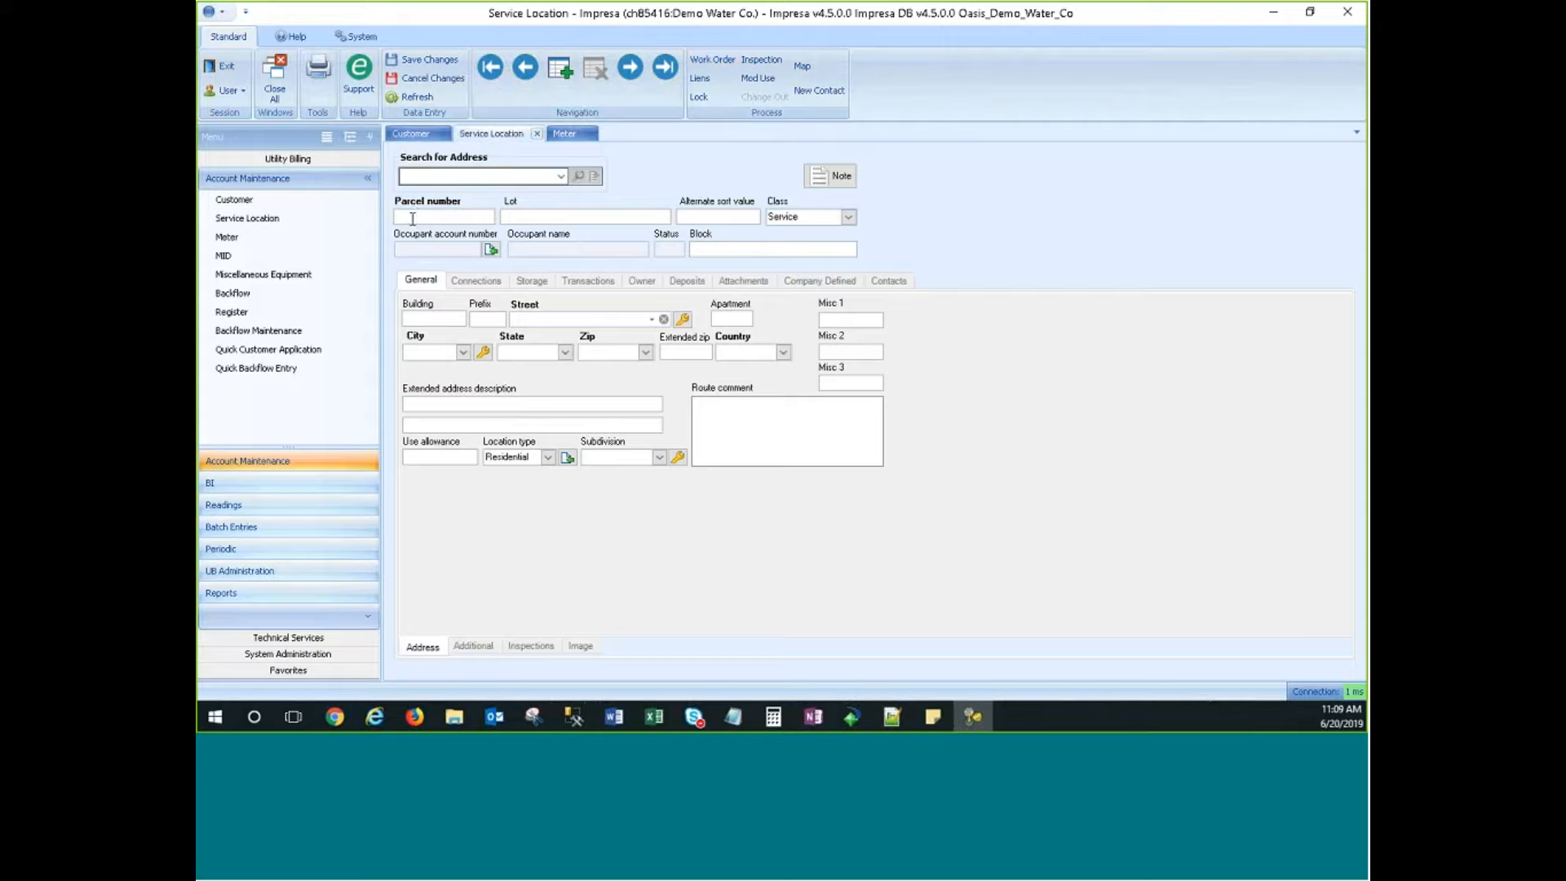
{"action": "left_click", "coordinate": [412, 219]}
{"action": "type", "text": "12344"}
{"action": "double_click", "coordinate": [432, 221]}
{"action": "left_click", "coordinate": [433, 220]}
{"action": "left_click_drag", "start_coordinate": [434, 217], "coordinate": [376, 214]}
{"action": "left_click", "coordinate": [463, 352]}
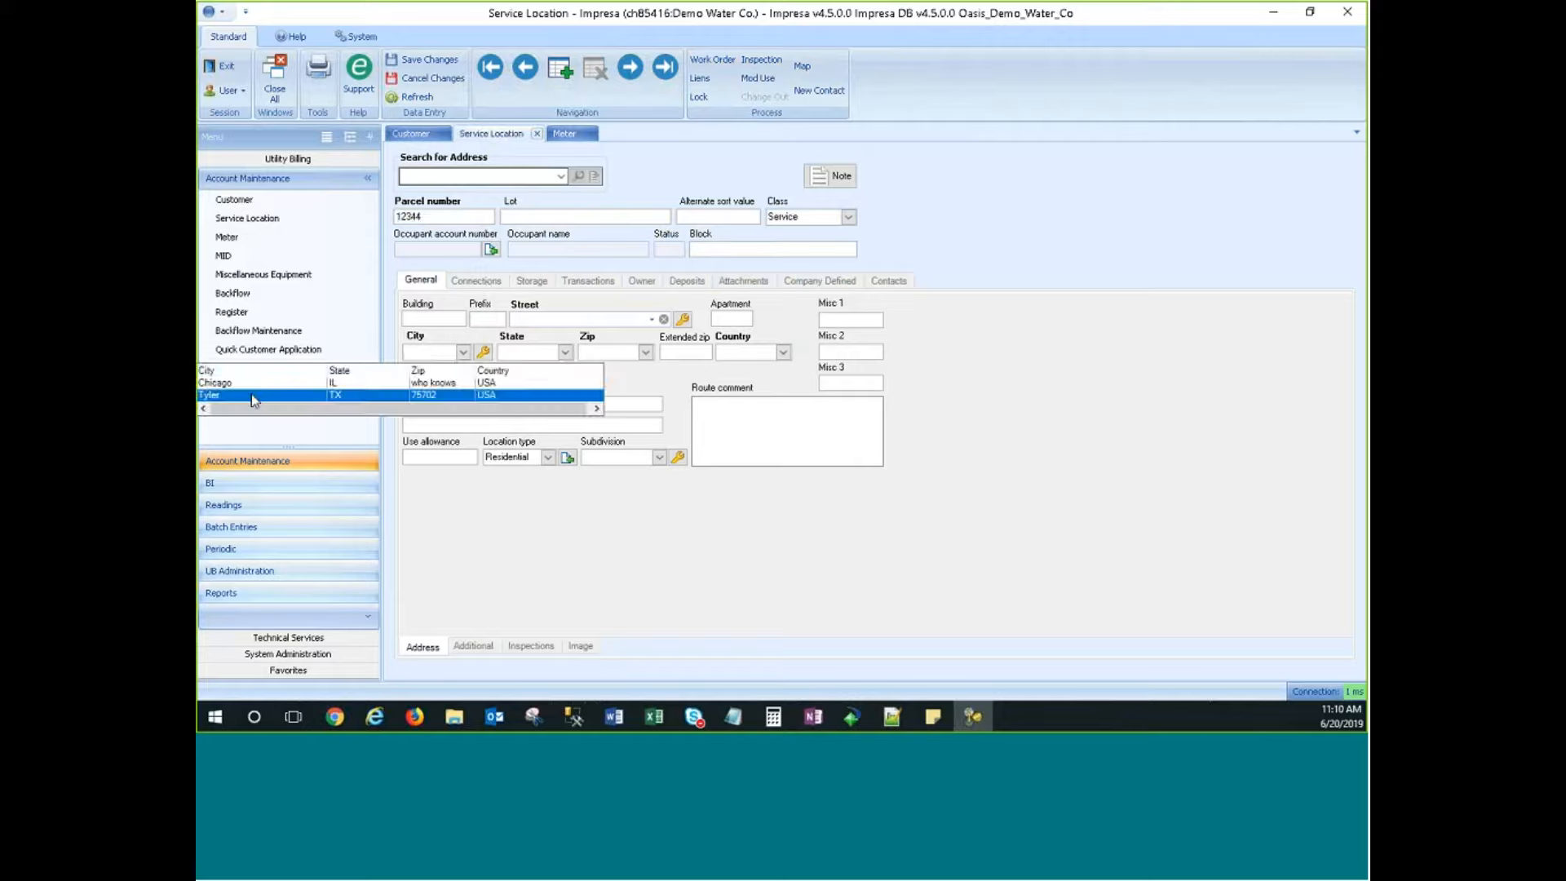
{"action": "left_click", "coordinate": [272, 396]}
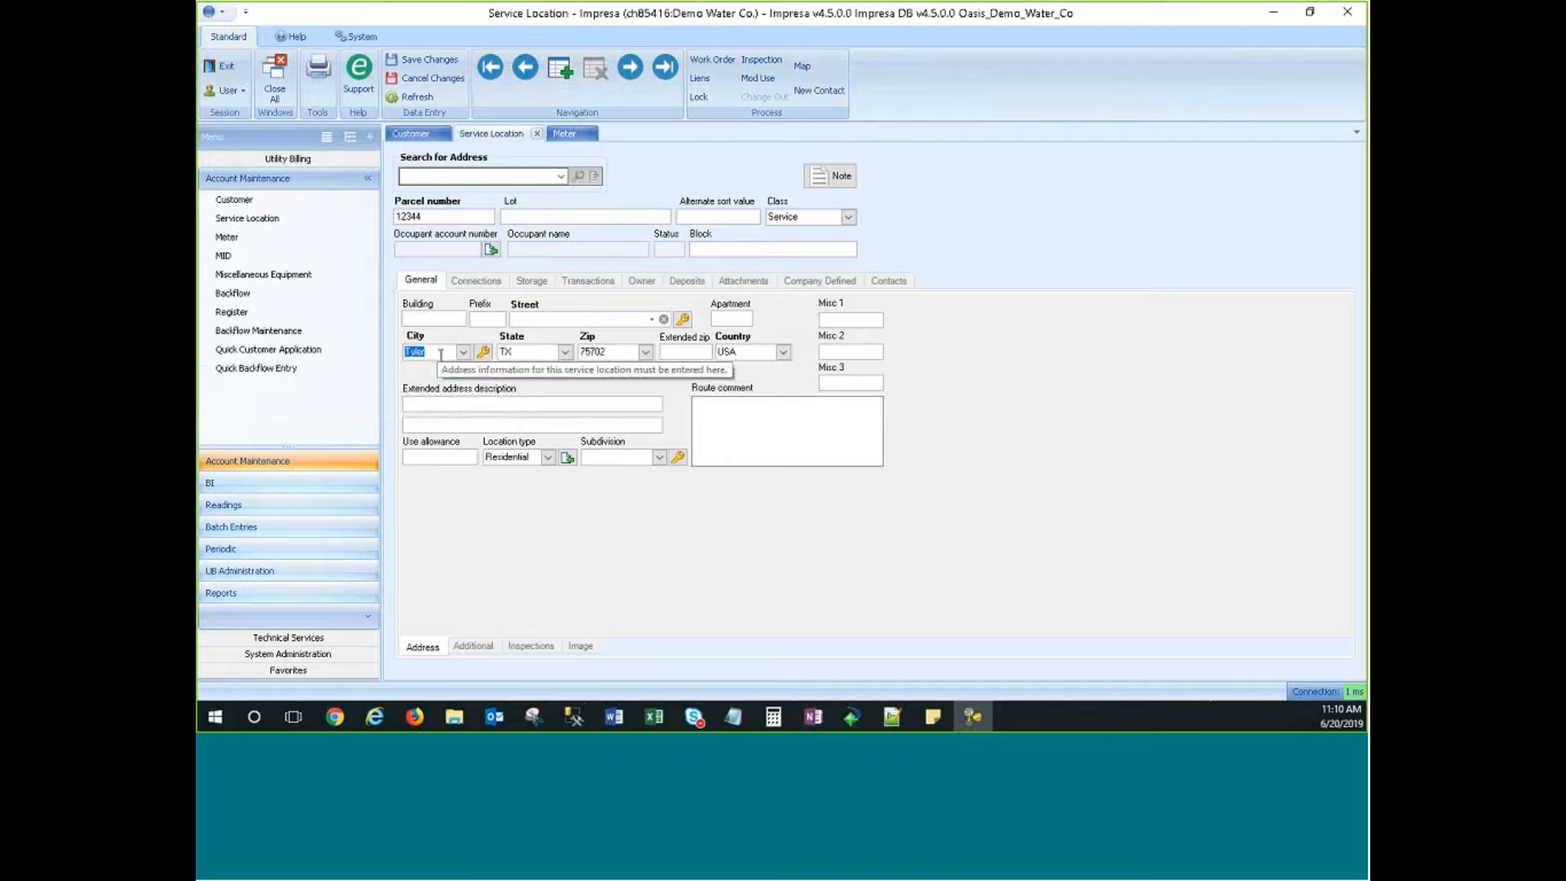
Inspect the city, state, zip and country entries in Code Maintenance and cancel without changes.
{"action": "left_click", "coordinate": [488, 354]}
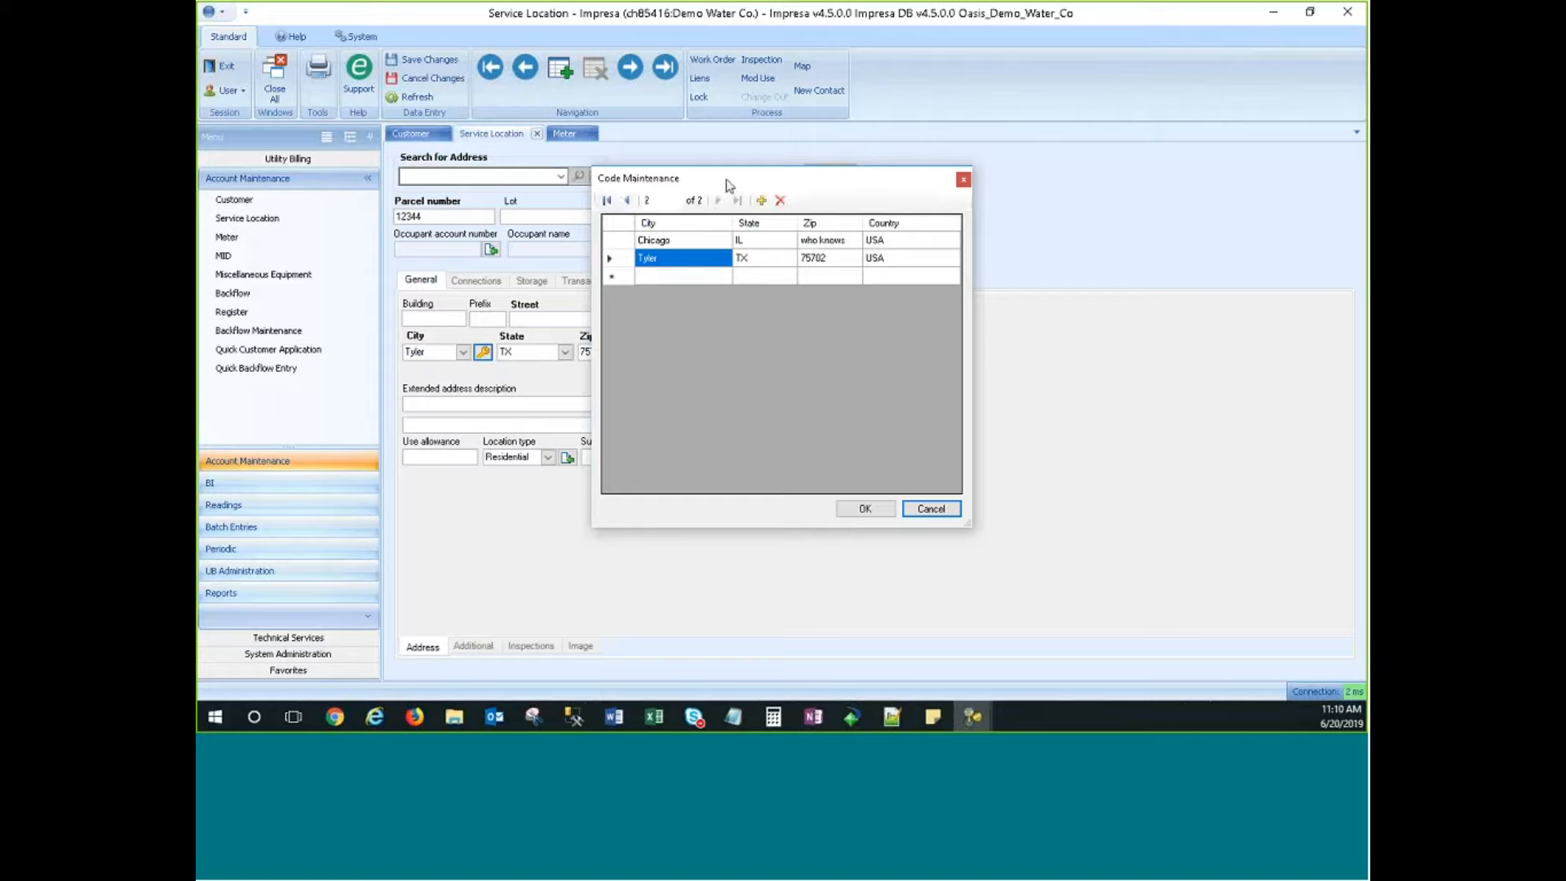
{"action": "left_click_drag", "start_coordinate": [727, 180], "coordinate": [767, 139]}
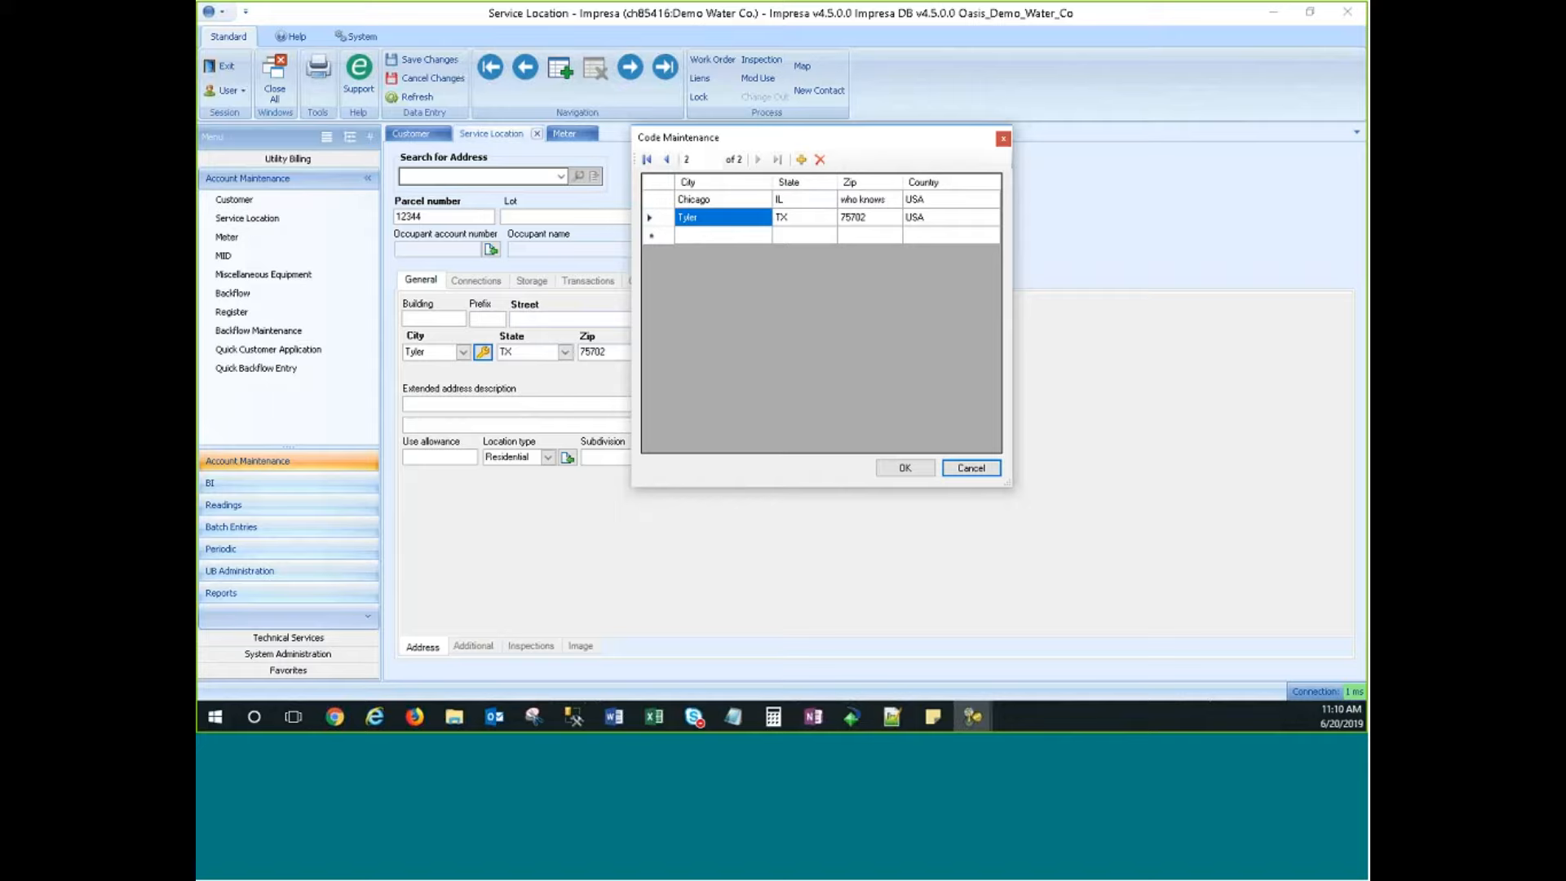
{"action": "left_click_drag", "start_coordinate": [901, 140], "coordinate": [1050, 148]}
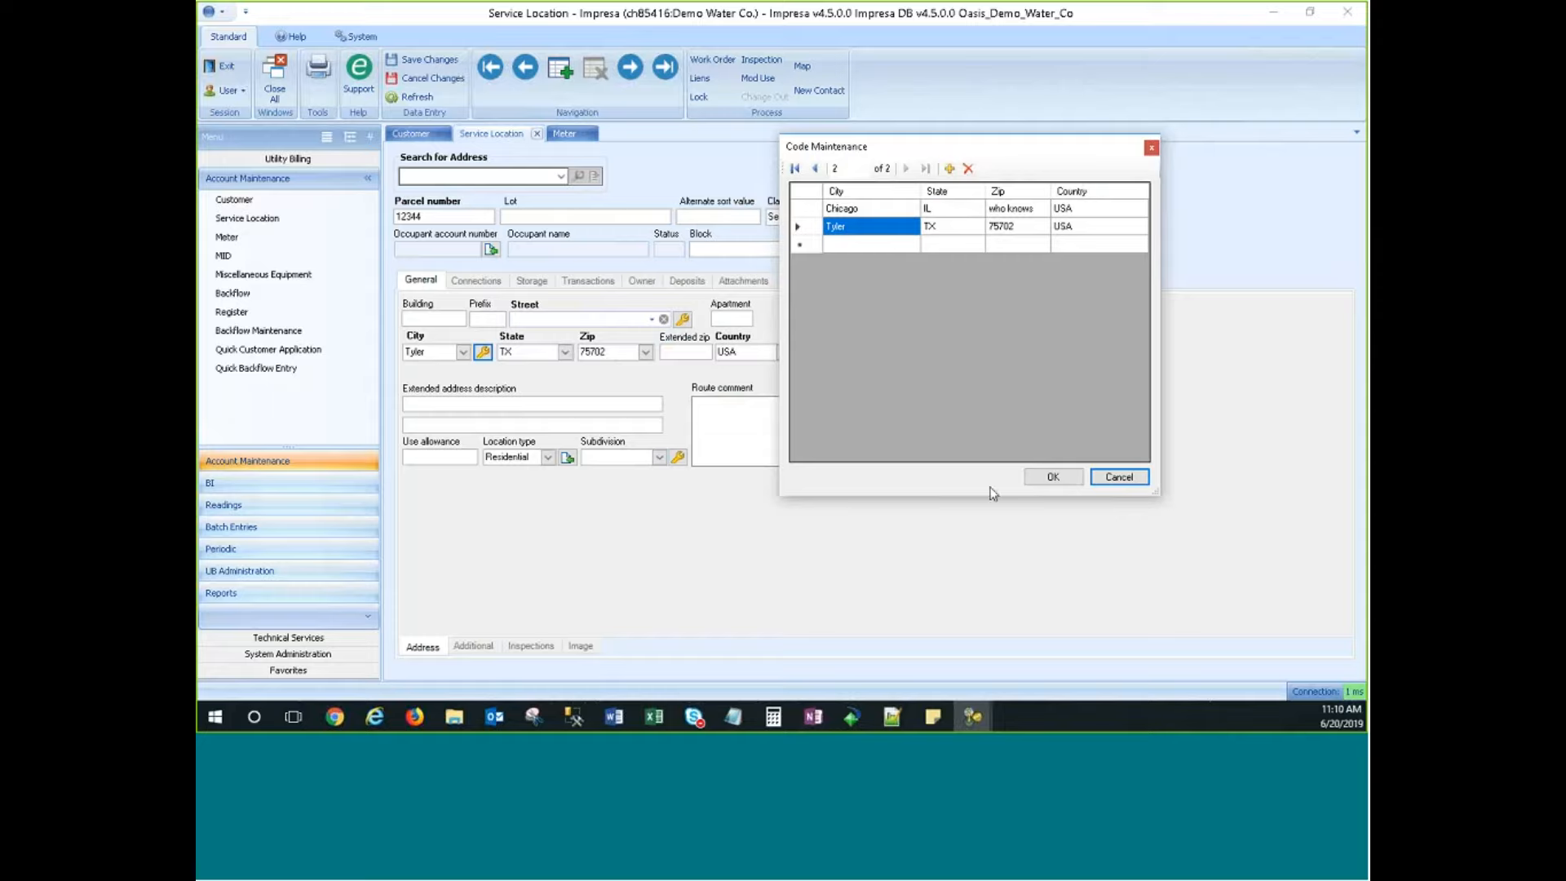
{"action": "left_click", "coordinate": [1131, 481]}
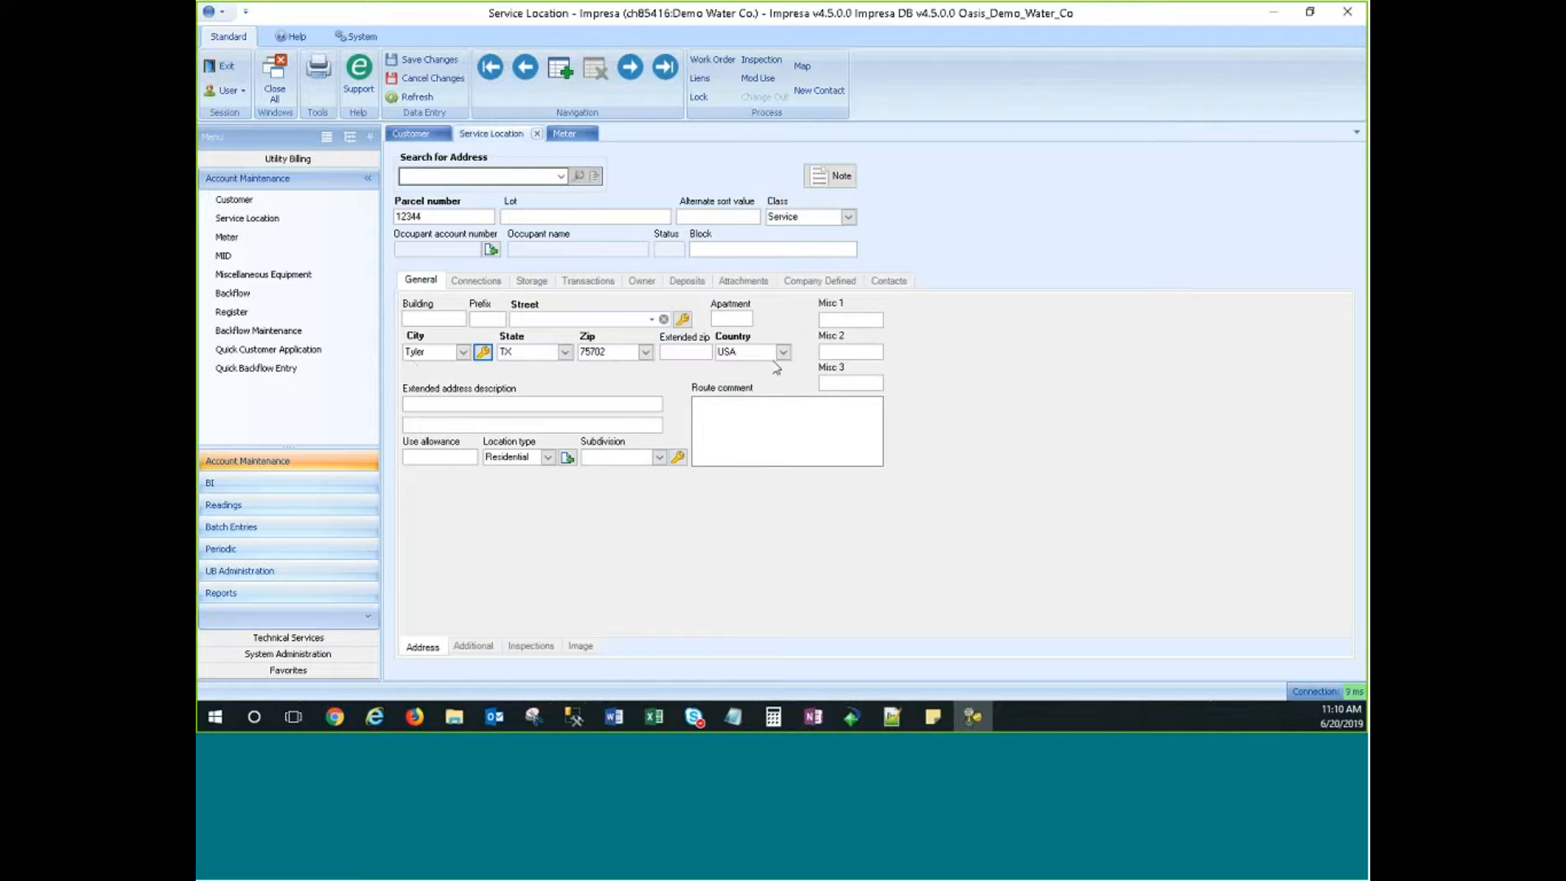
Choose the street for the new service location's address from the list of street names.
{"action": "left_click", "coordinate": [563, 352]}
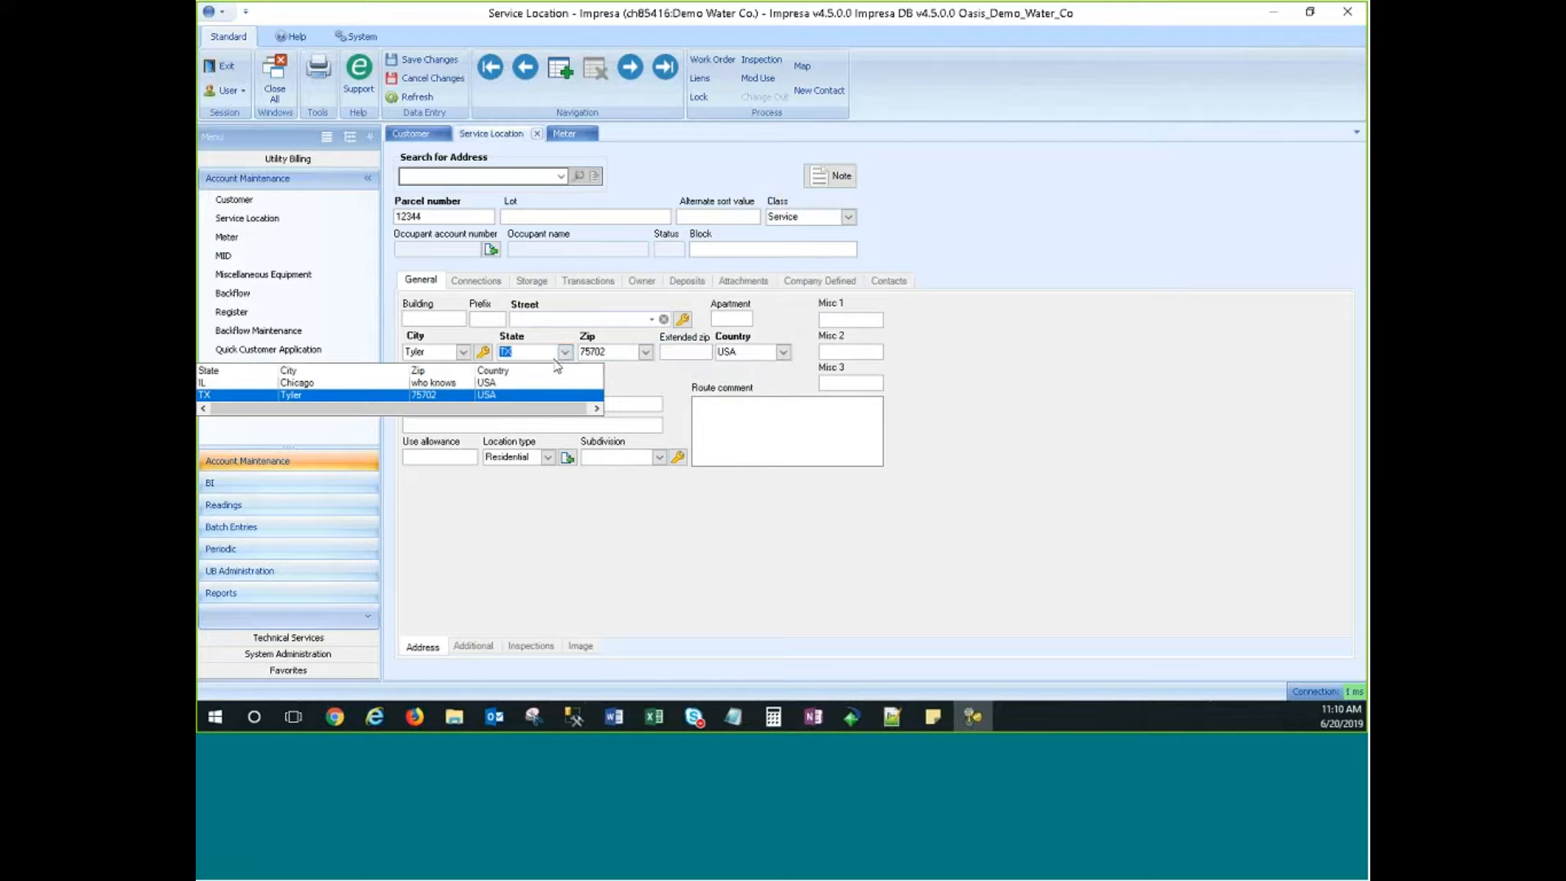
{"action": "left_click", "coordinate": [563, 353]}
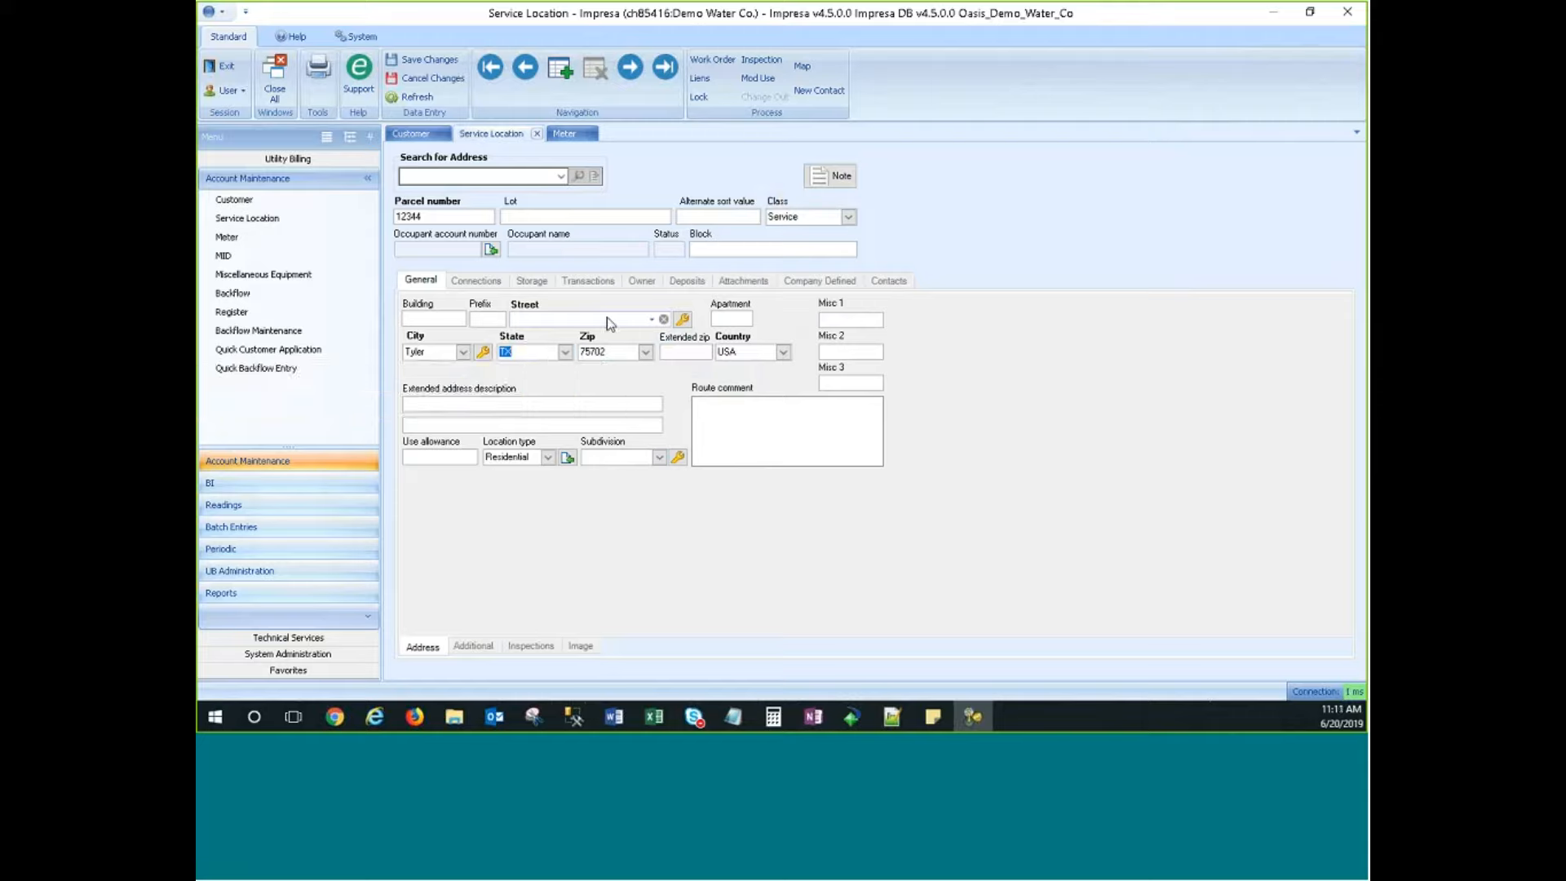
{"action": "left_click", "coordinate": [651, 320]}
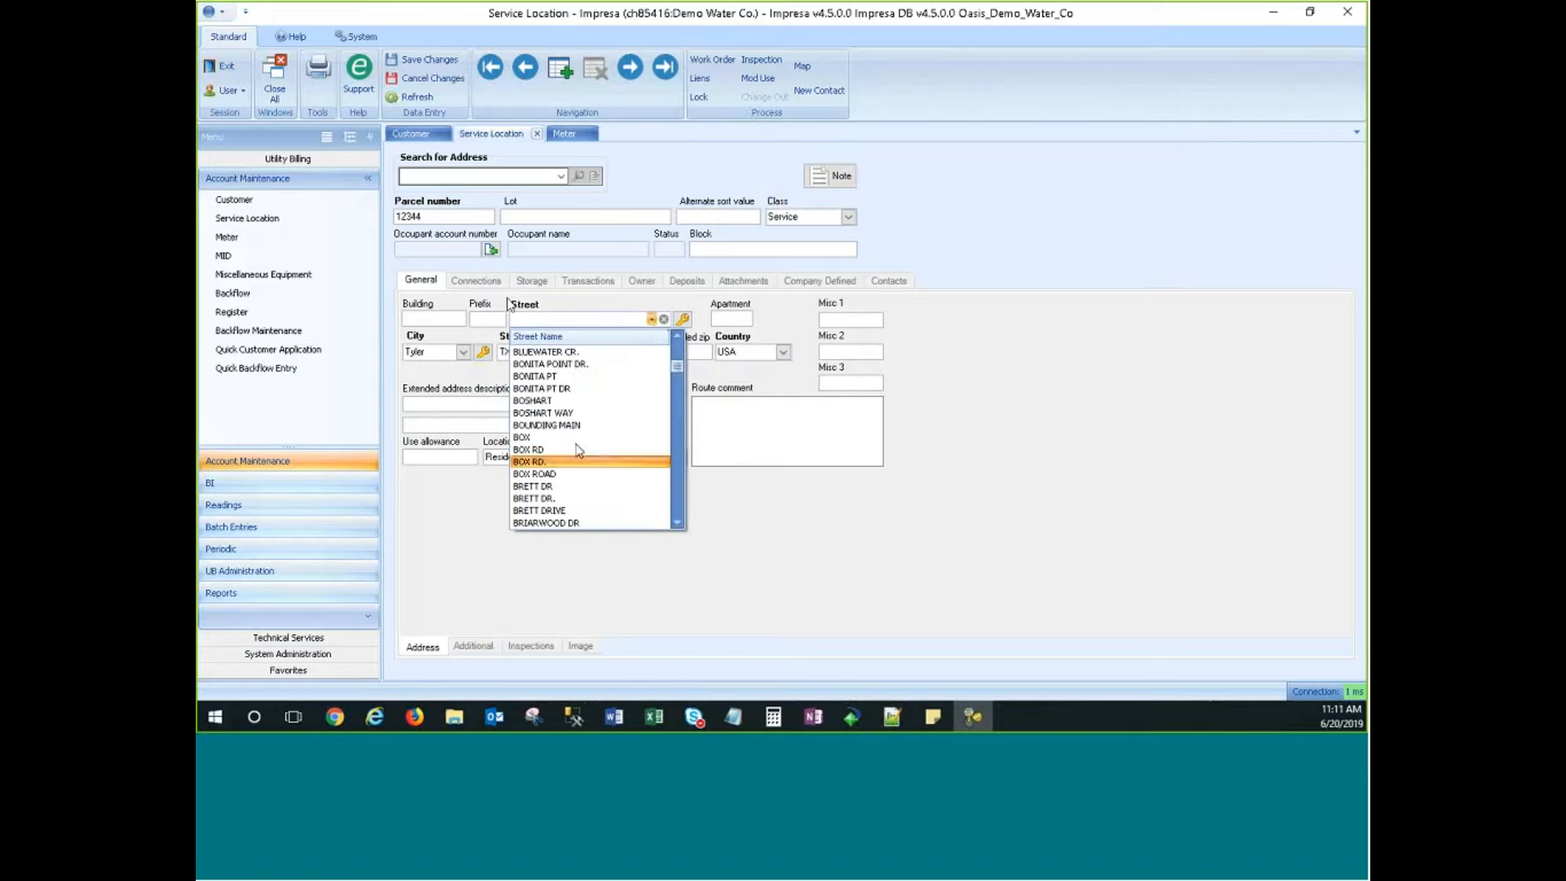
{"action": "scroll", "coordinate": [563, 464], "scroll_direction": "down", "scroll_amount": 5}
{"action": "scroll", "coordinate": [561, 467], "scroll_direction": "down", "scroll_amount": 2}
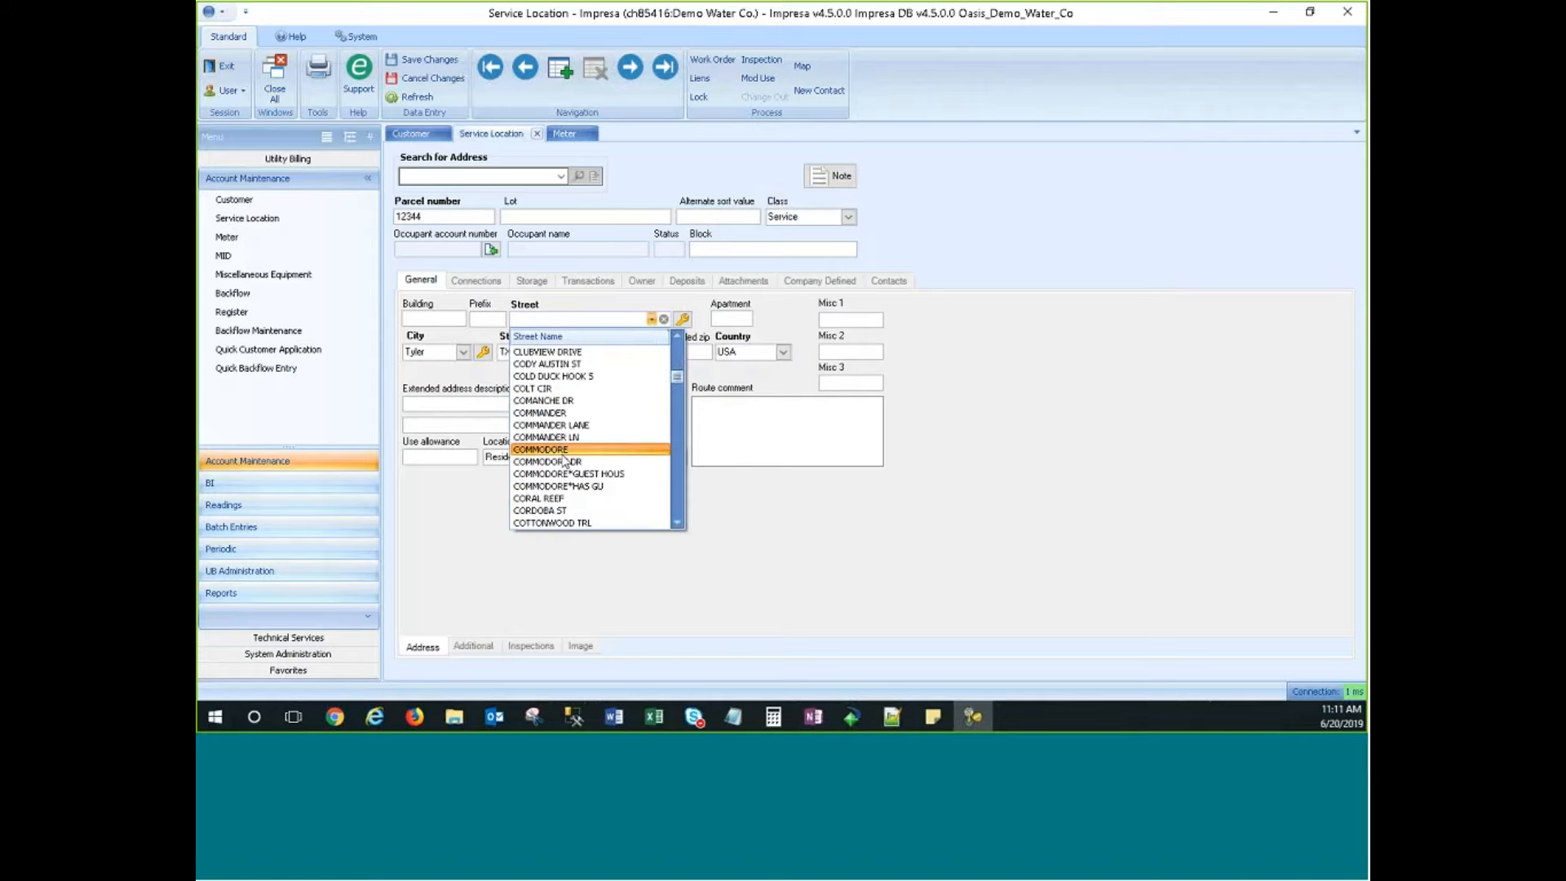
{"action": "left_click", "coordinate": [561, 454]}
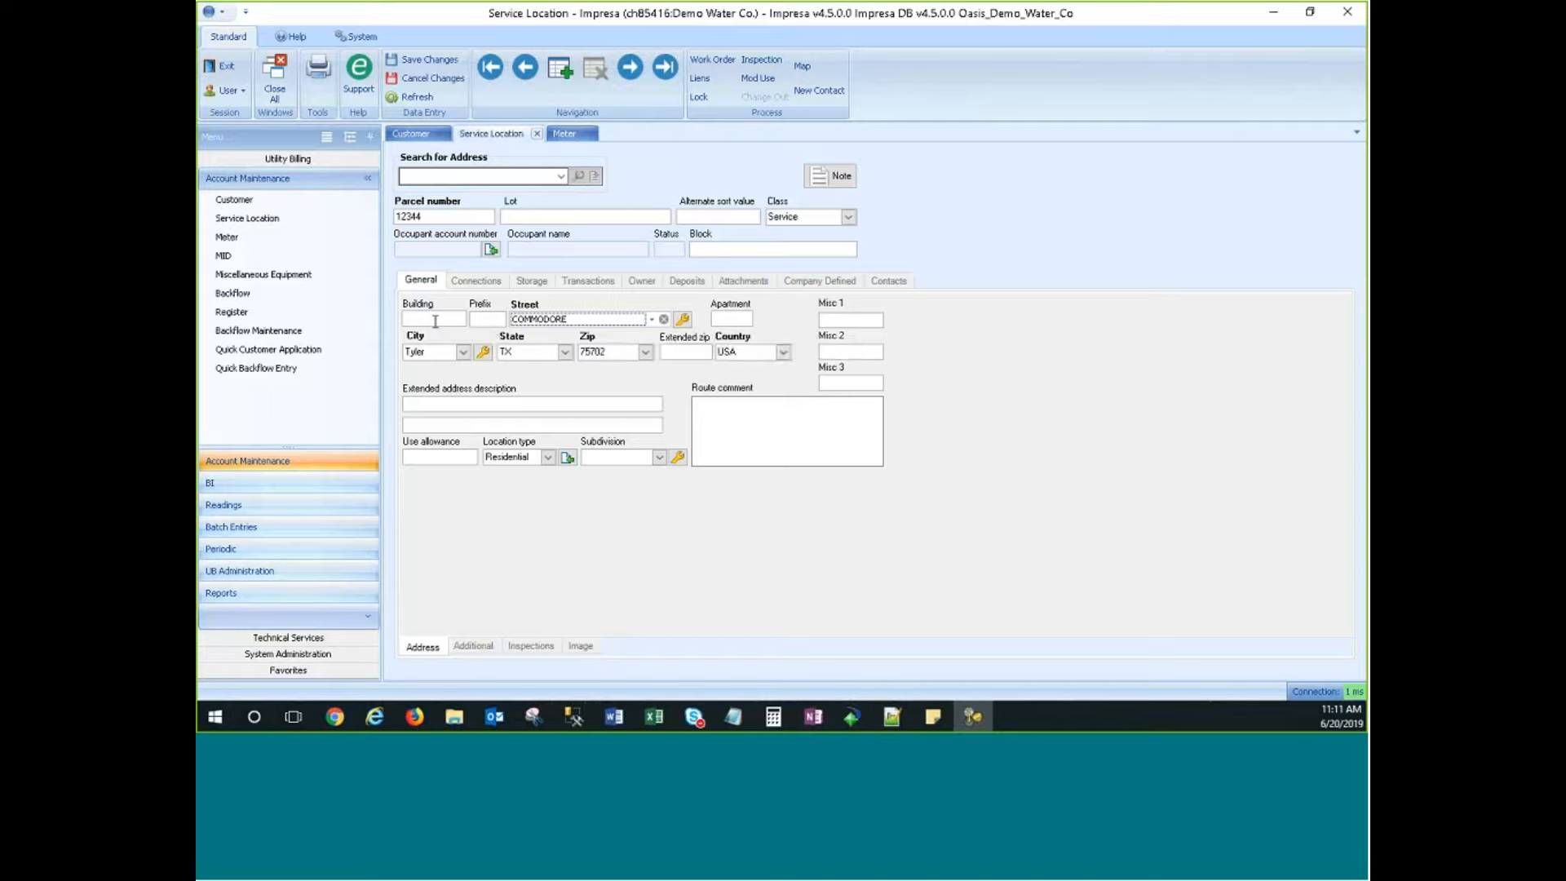
Enter the building number for the new service location's address and save the record.
{"action": "left_click", "coordinate": [435, 319]}
{"action": "type", "text": "12"}
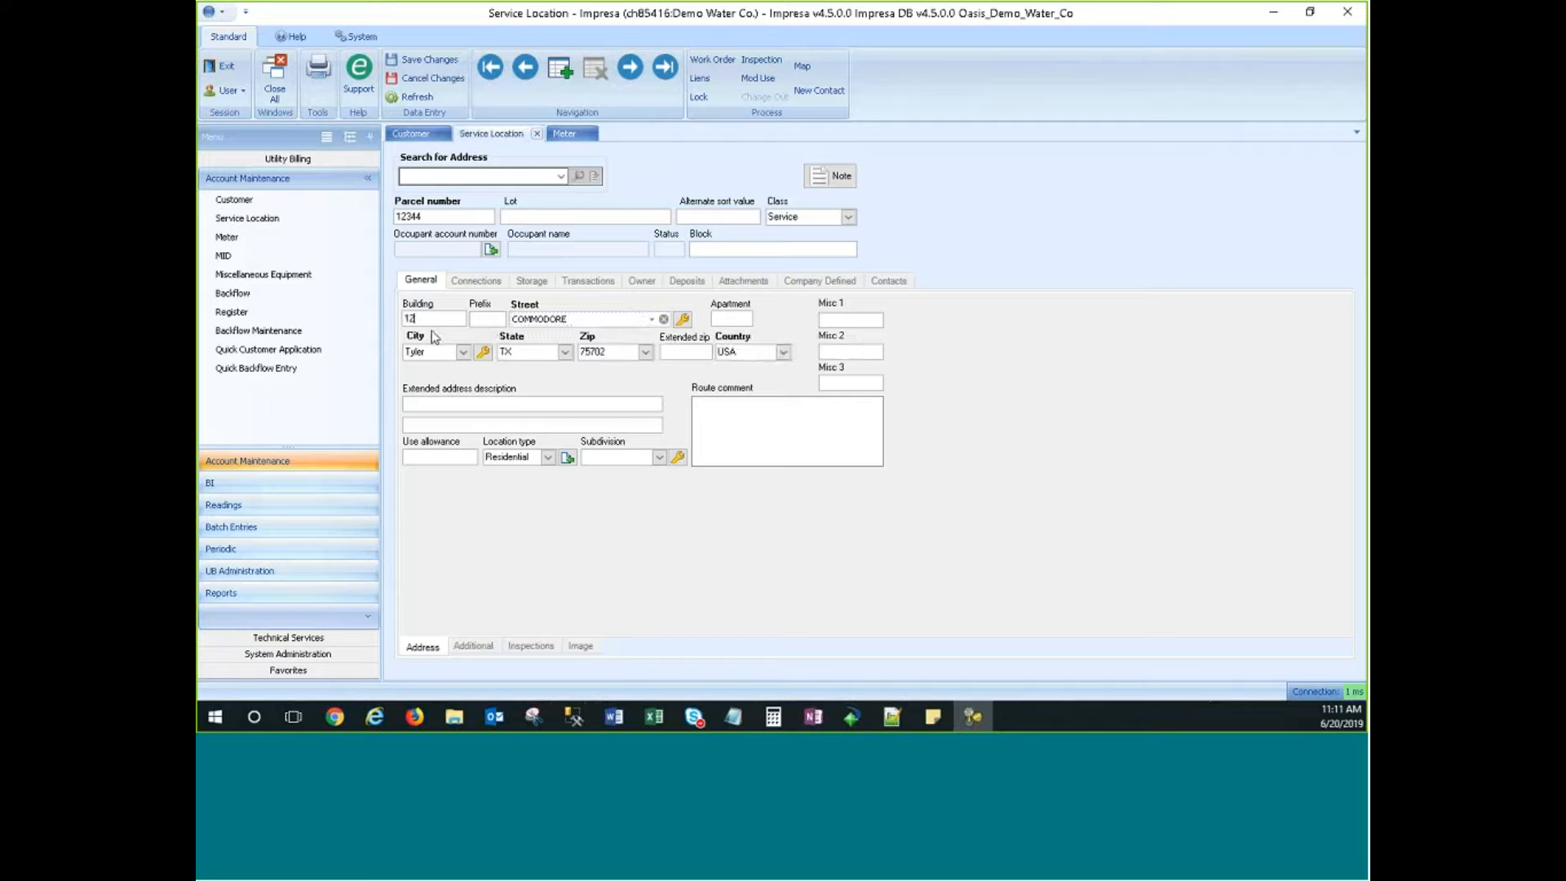
{"action": "type", "text": "34"}
{"action": "left_click_drag", "start_coordinate": [433, 321], "coordinate": [395, 324]}
{"action": "left_click", "coordinate": [425, 320]}
{"action": "left_click", "coordinate": [952, 338]}
{"action": "left_click", "coordinate": [420, 65]}
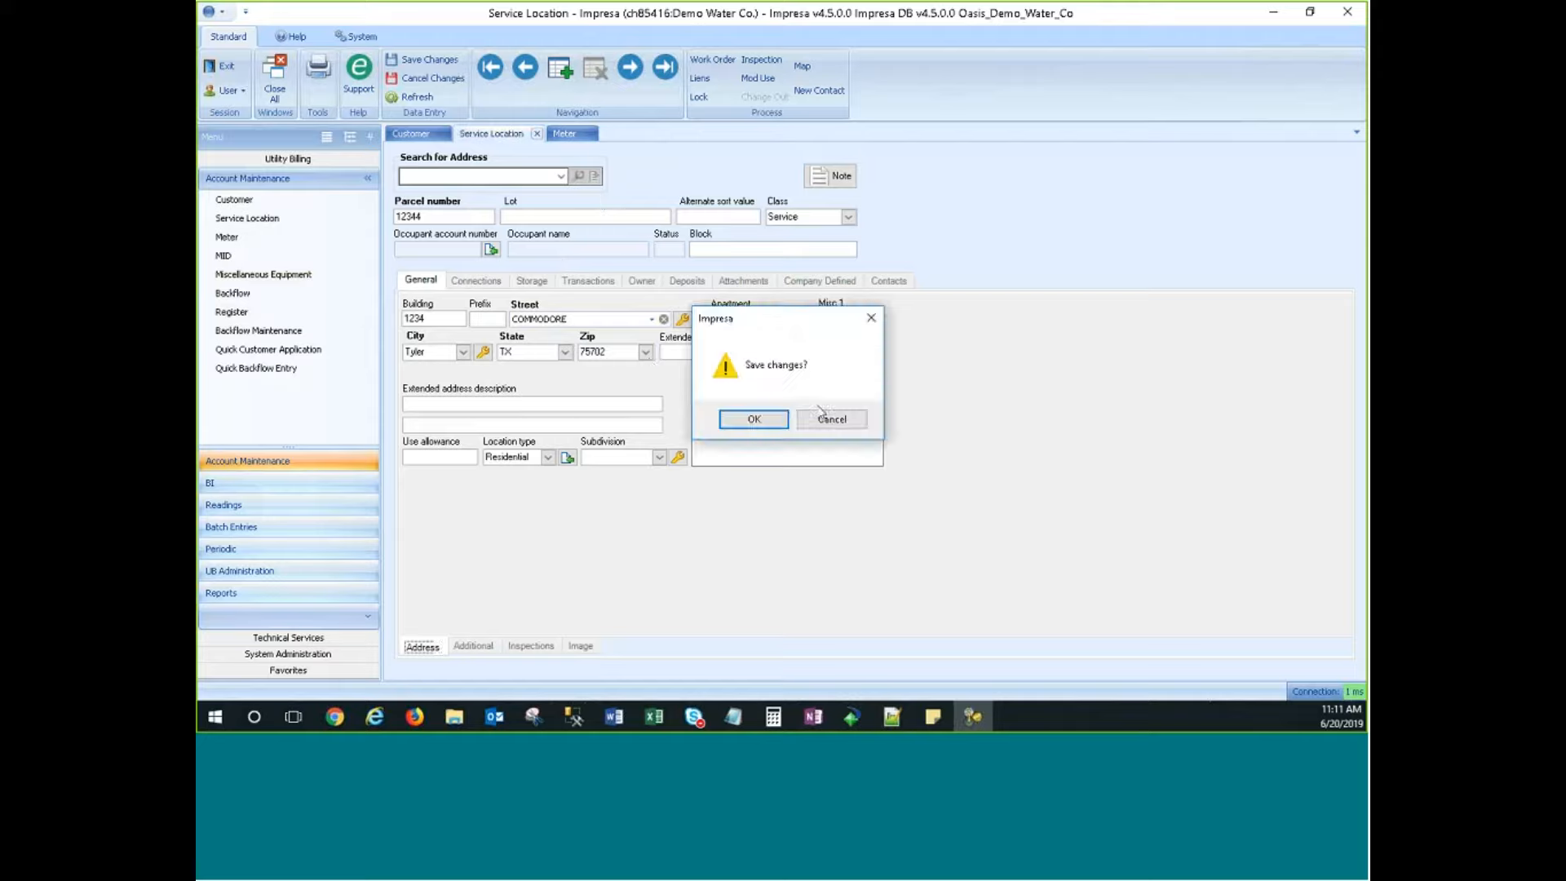
{"action": "left_click", "coordinate": [752, 420]}
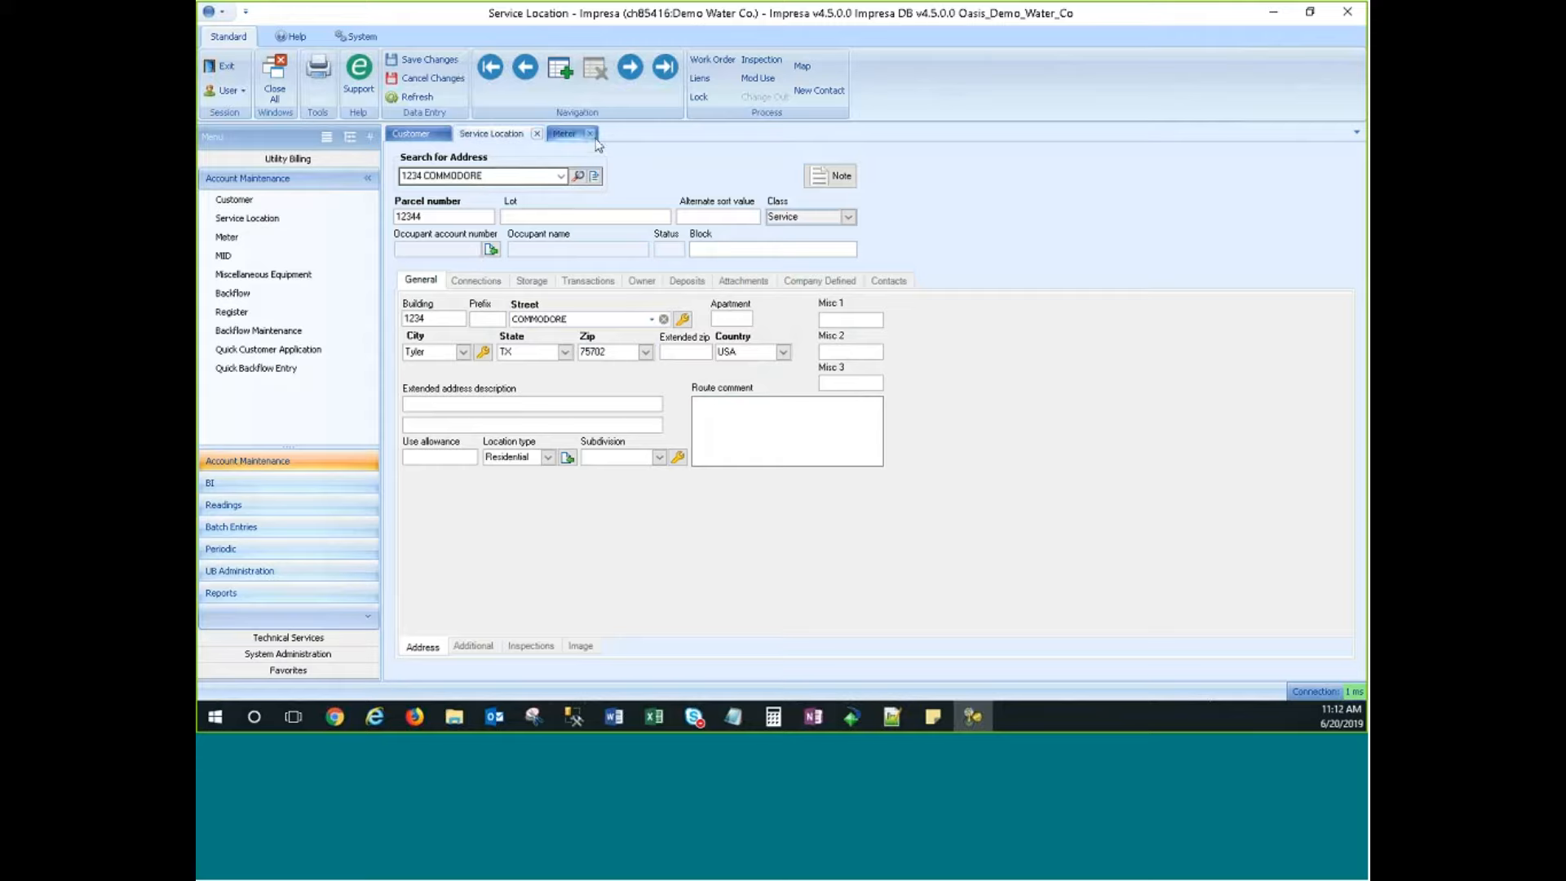
Look up meter 09850328 in the Meter form.
{"action": "left_click", "coordinate": [564, 134]}
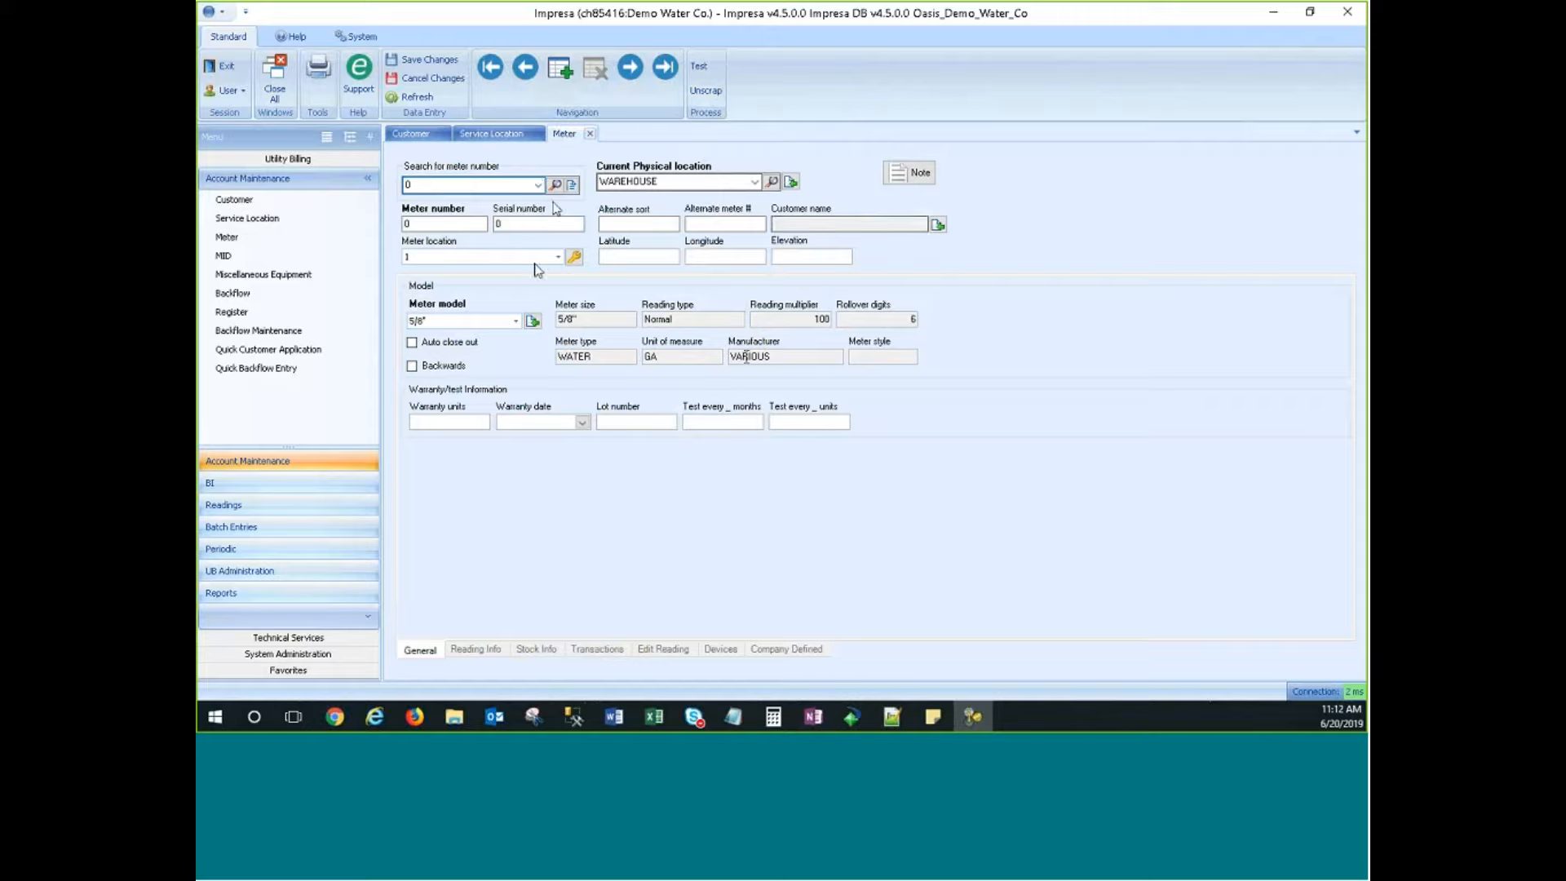
{"action": "left_click", "coordinate": [538, 185]}
{"action": "left_click", "coordinate": [453, 448]}
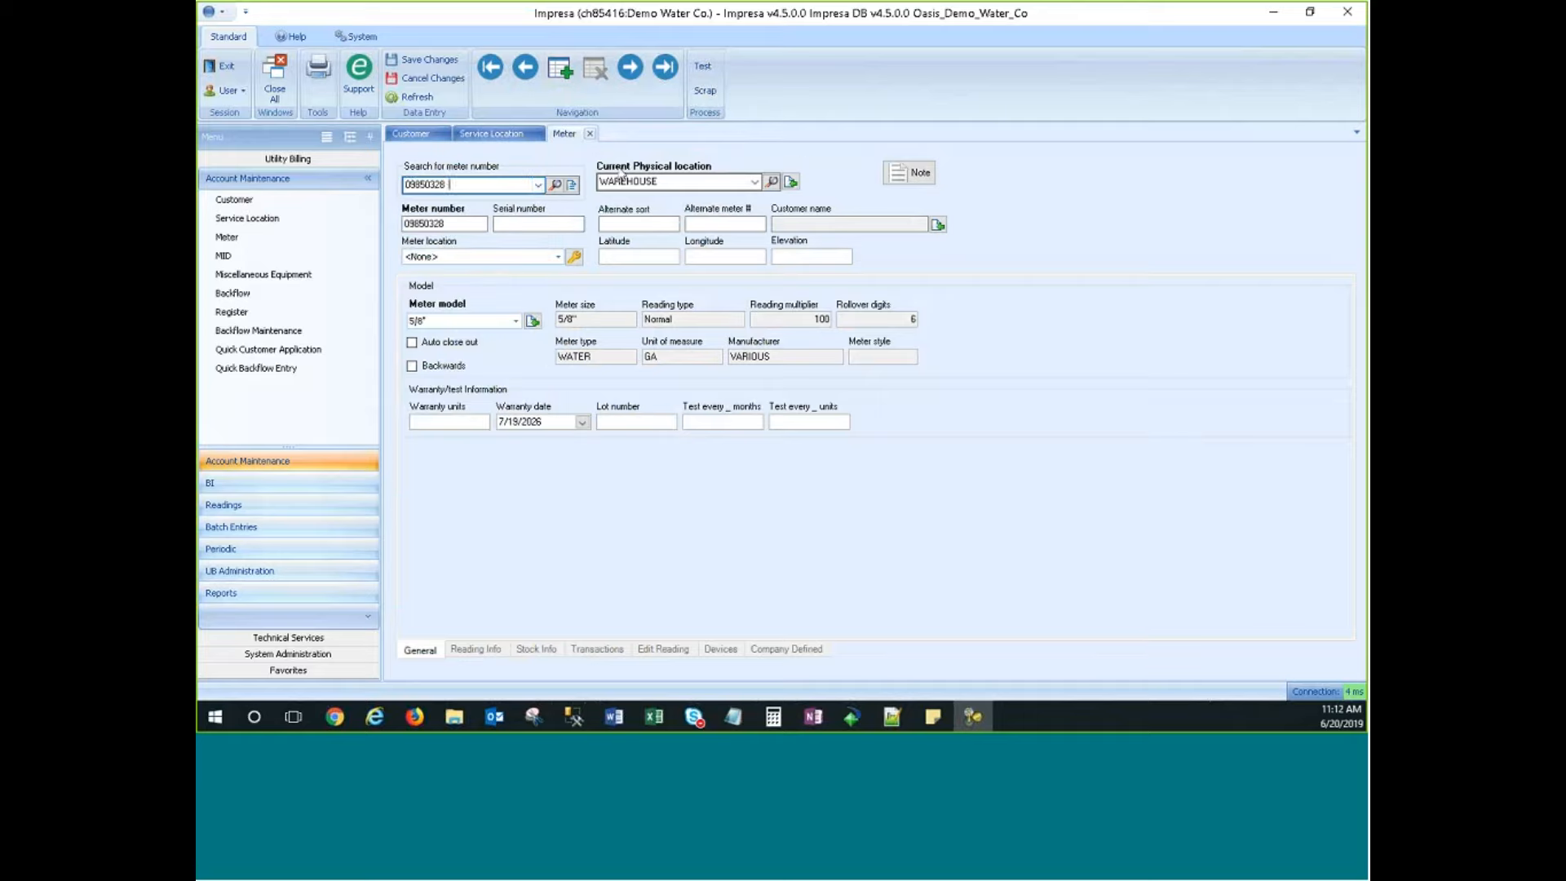
Examine how the meter is identified by its number, along with its model and current physical location.
{"action": "left_click_drag", "start_coordinate": [492, 186], "coordinate": [406, 188]}
{"action": "left_click", "coordinate": [449, 185]}
{"action": "double_click", "coordinate": [440, 186]}
{"action": "left_click", "coordinate": [450, 185]}
{"action": "left_click_drag", "start_coordinate": [449, 185], "coordinate": [438, 184]}
{"action": "double_click", "coordinate": [475, 182]}
{"action": "left_click", "coordinate": [472, 184]}
{"action": "left_click_drag", "start_coordinate": [447, 184], "coordinate": [399, 184]}
{"action": "left_click", "coordinate": [446, 184]}
{"action": "double_click", "coordinate": [447, 184]}
{"action": "left_click", "coordinate": [447, 185]}
{"action": "left_click_drag", "start_coordinate": [452, 184], "coordinate": [406, 186]}
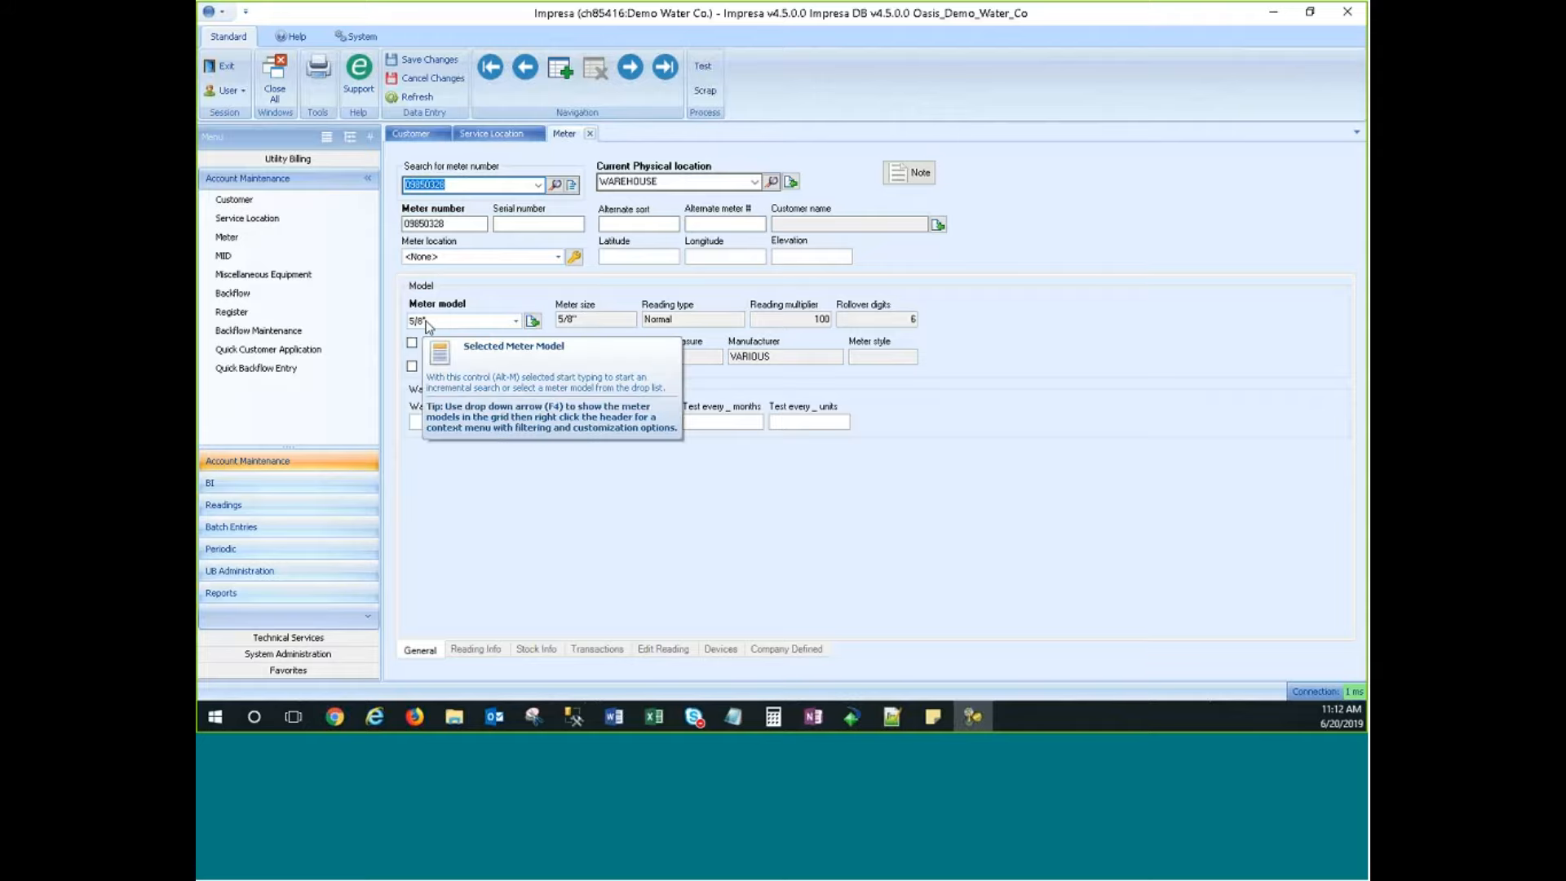
{"action": "left_click", "coordinate": [431, 186]}
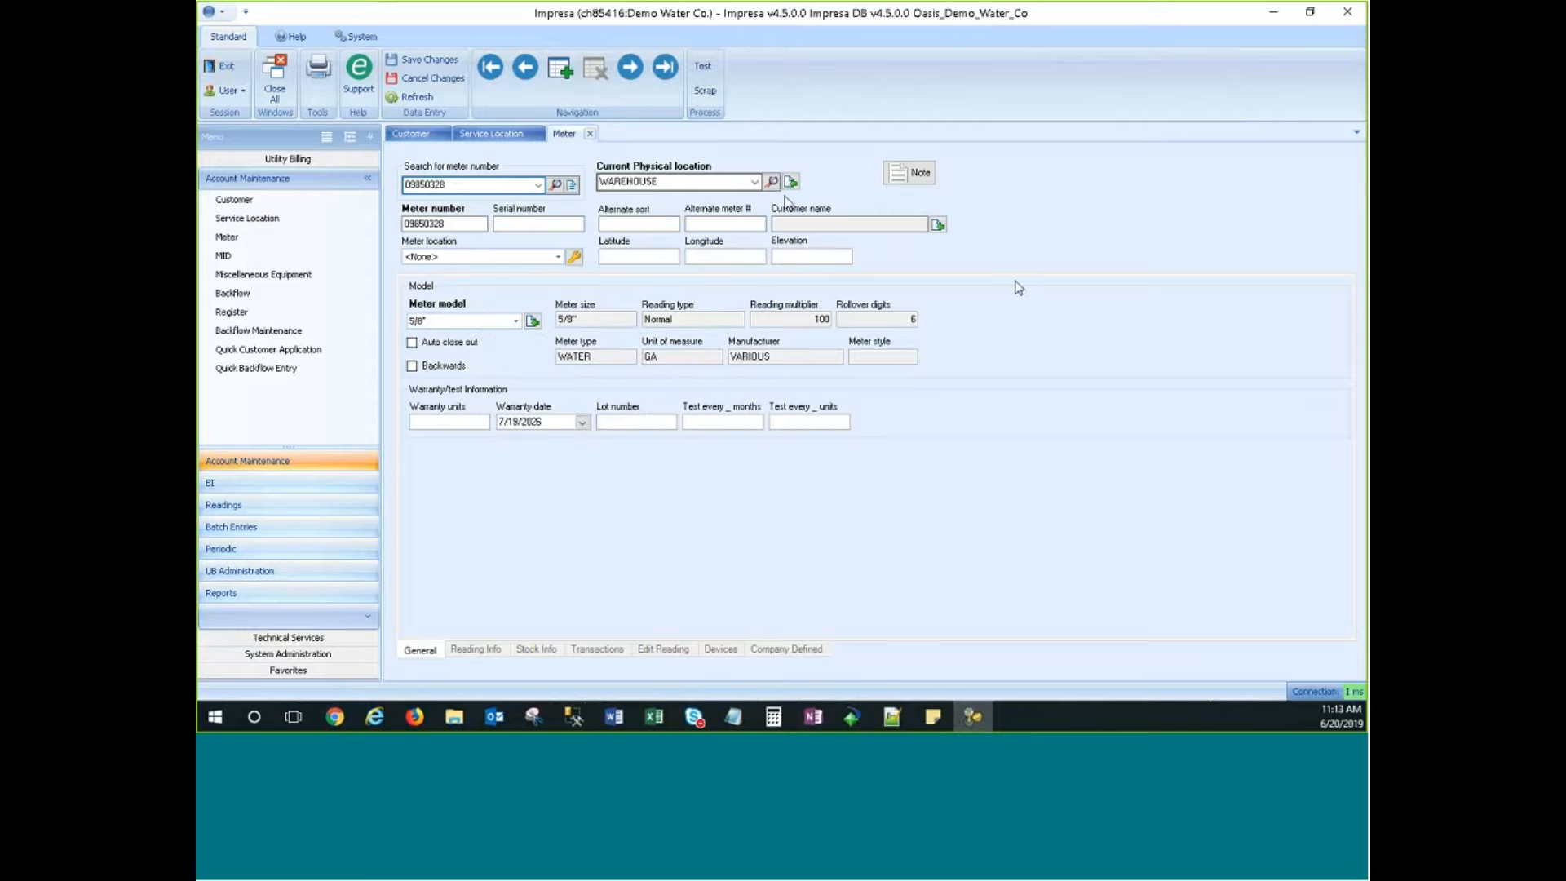
{"action": "left_click", "coordinate": [460, 225]}
{"action": "left_click_drag", "start_coordinate": [458, 185], "coordinate": [384, 188]}
{"action": "left_click", "coordinate": [448, 186]}
{"action": "left_click", "coordinate": [453, 187]}
{"action": "left_click", "coordinate": [457, 185]}
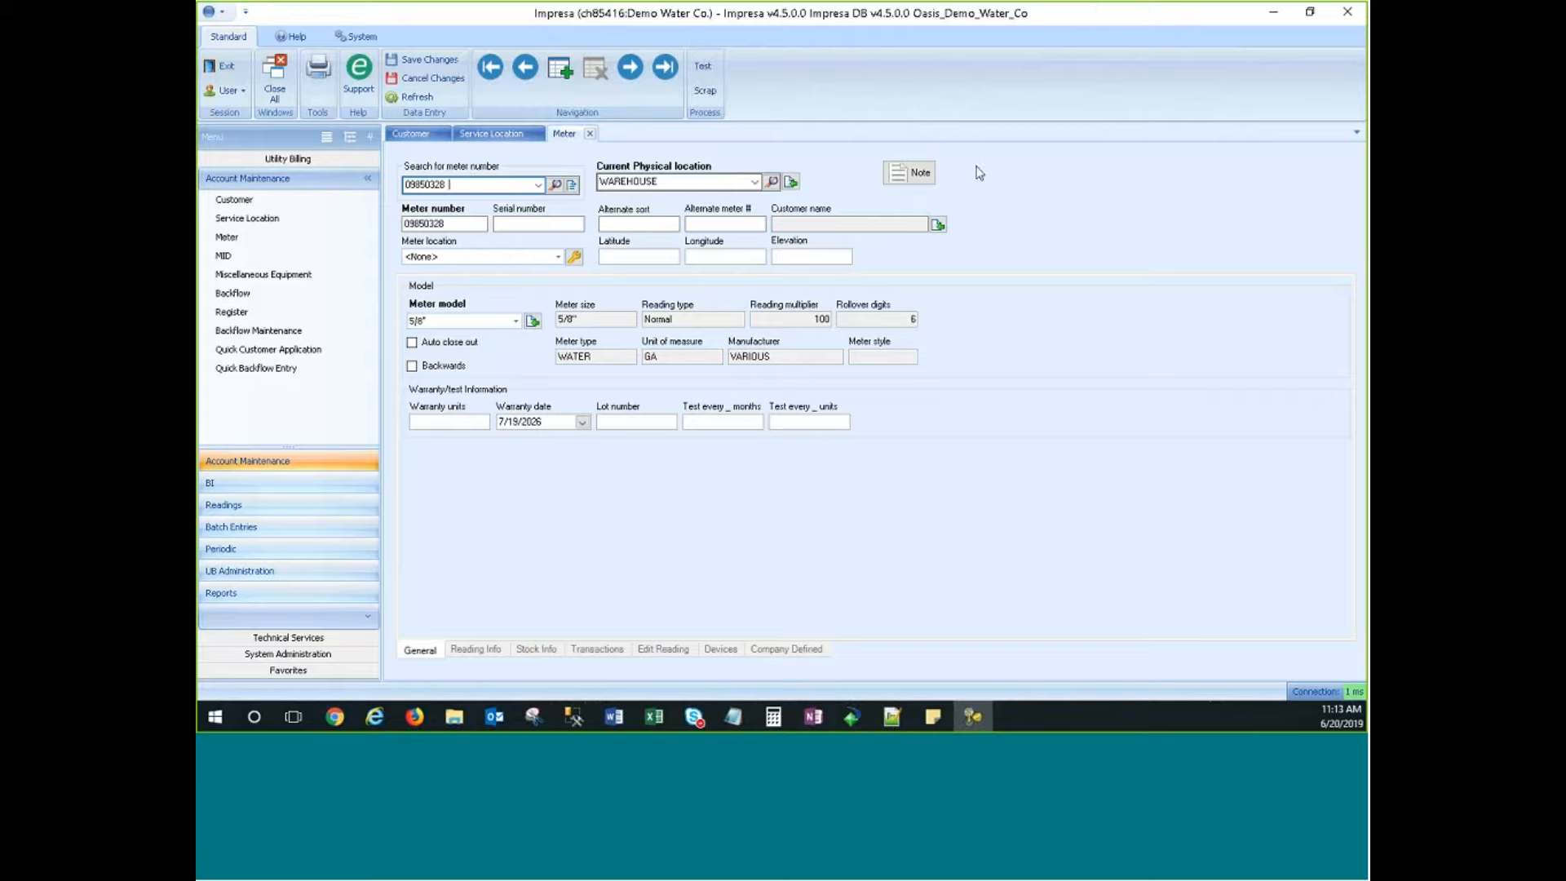
Create a new meter record with meter number 34567890 and meter model 3" 3D.
{"action": "left_click", "coordinate": [563, 76]}
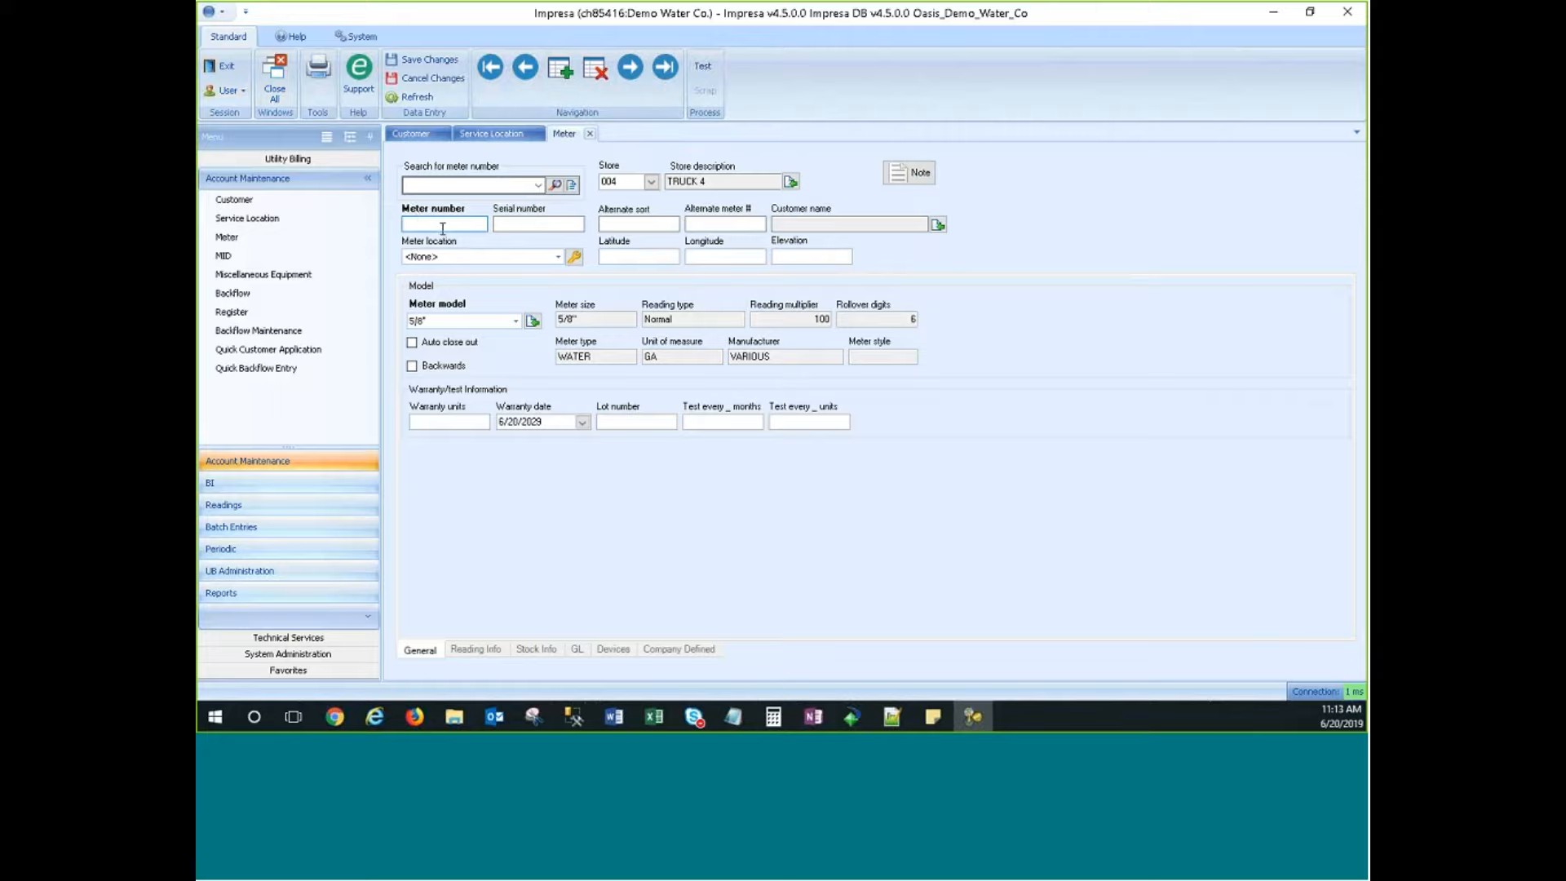
{"action": "type", "text": "34567890"}
{"action": "left_click", "coordinate": [516, 320]}
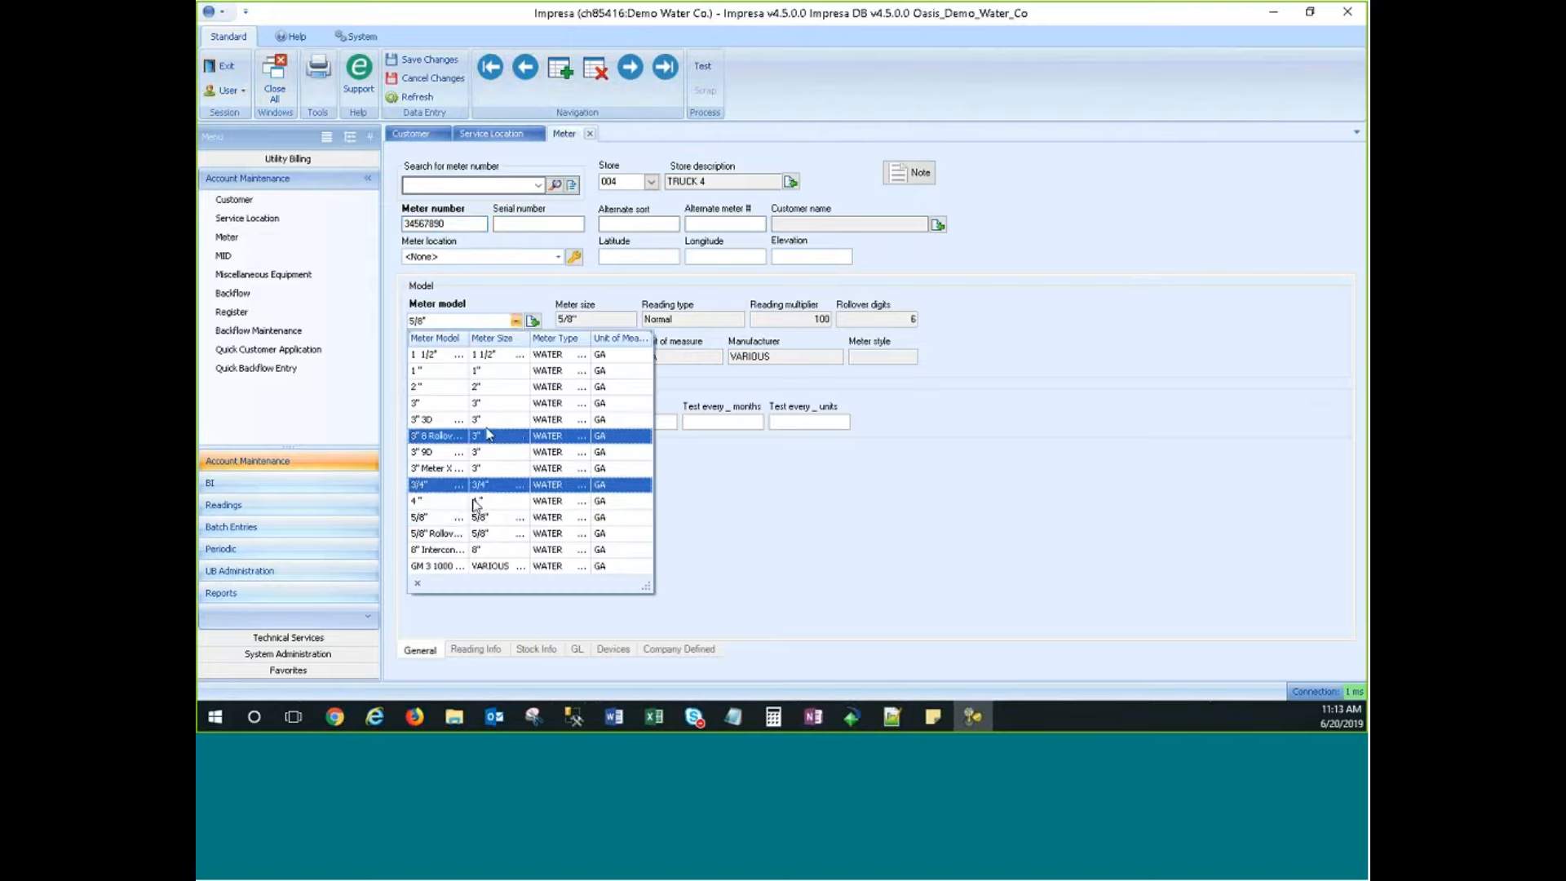
{"action": "left_click", "coordinate": [428, 420]}
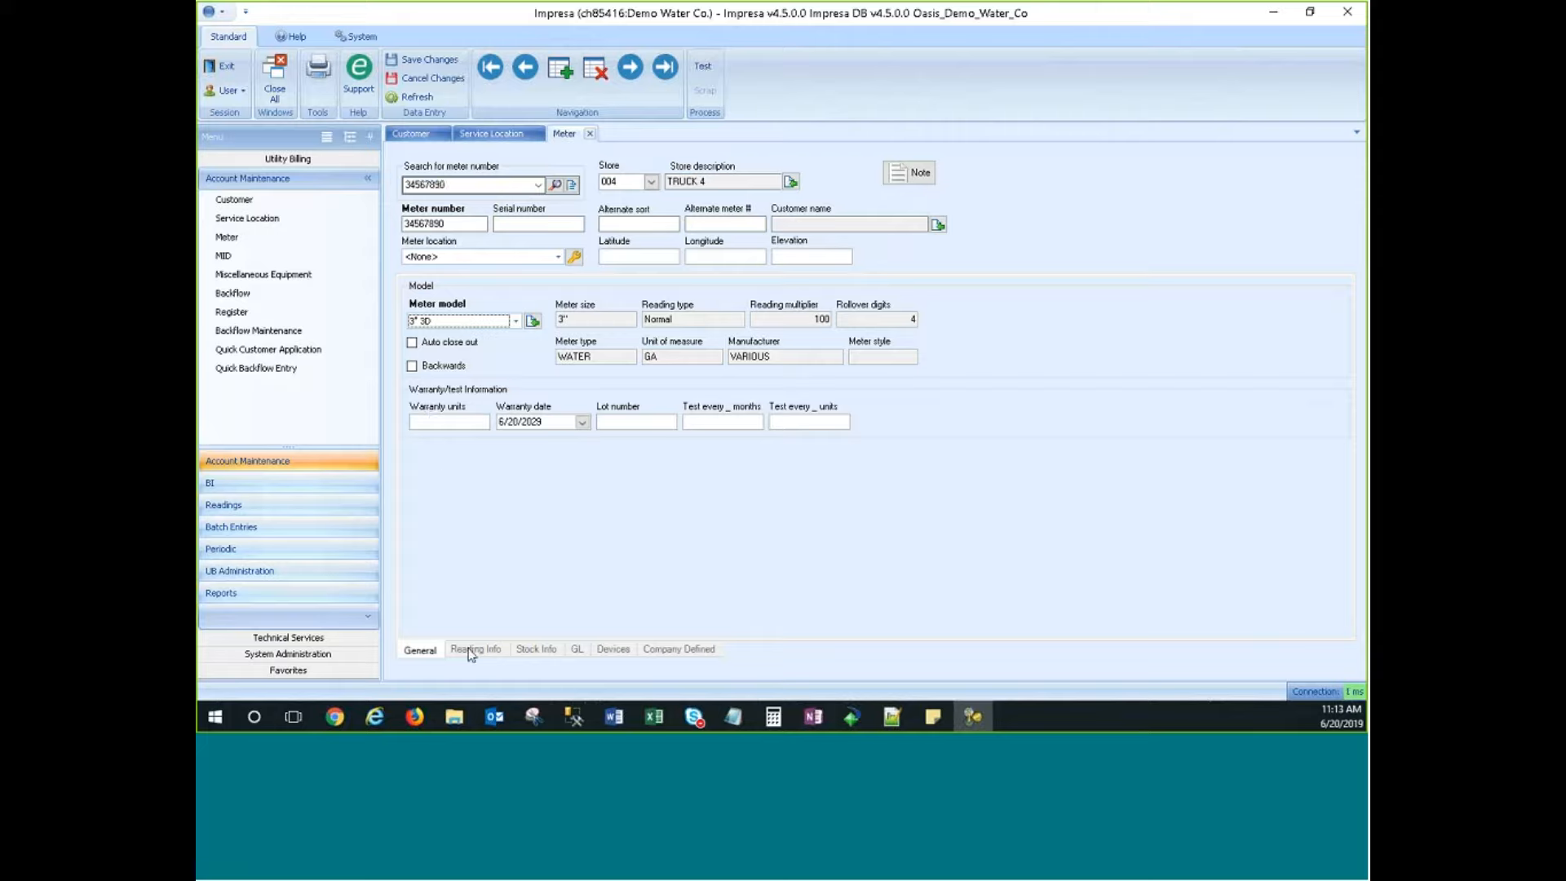
Try to save the new meter record.
{"action": "left_click", "coordinate": [414, 62]}
{"action": "left_click", "coordinate": [771, 422]}
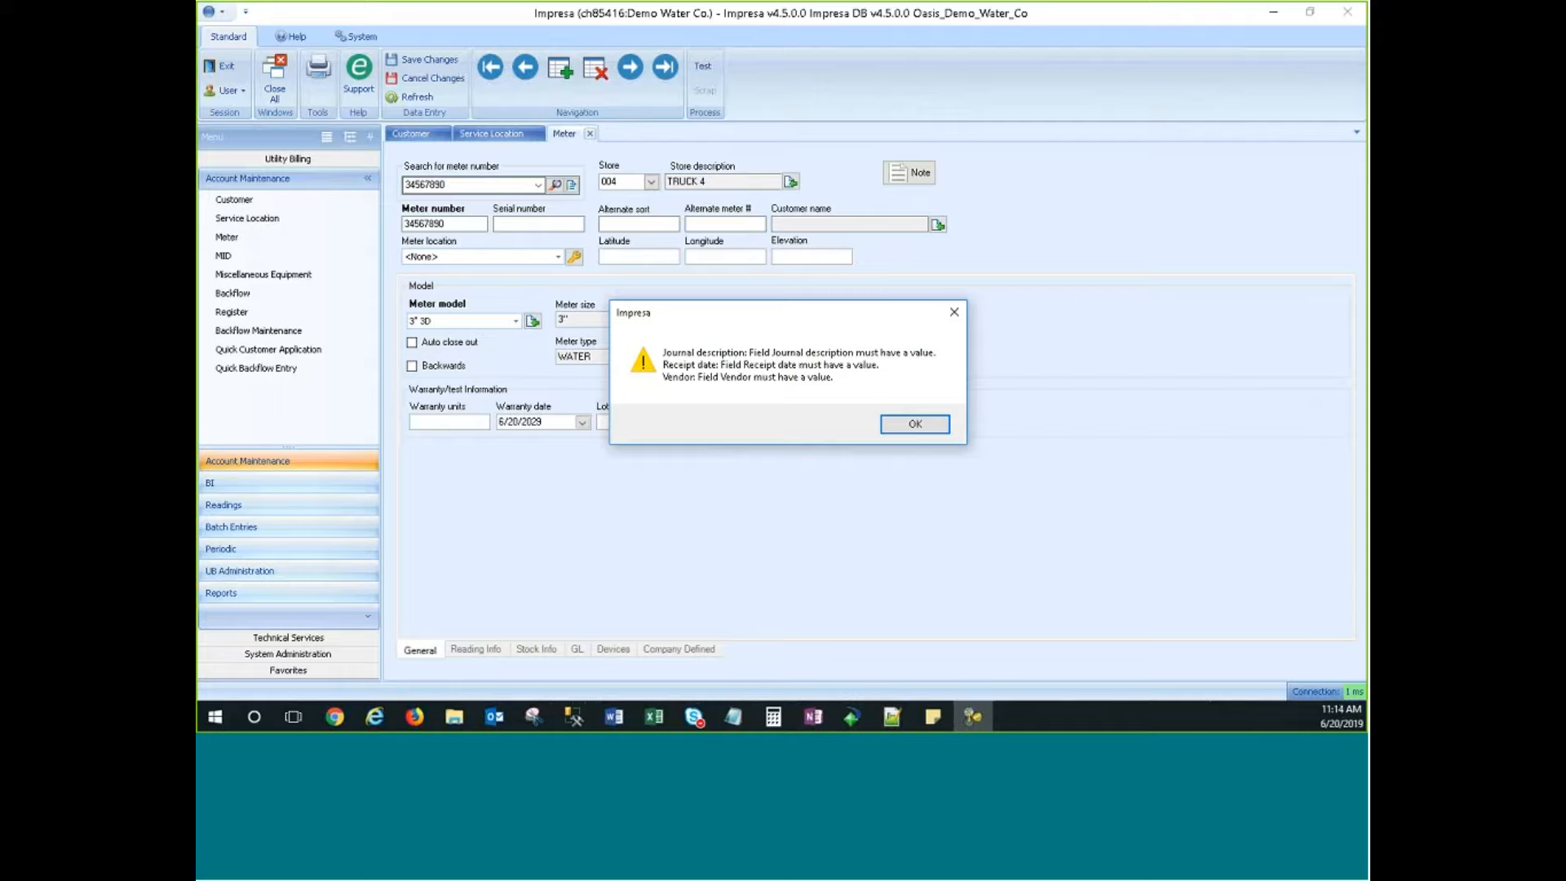
{"action": "left_click", "coordinate": [933, 428]}
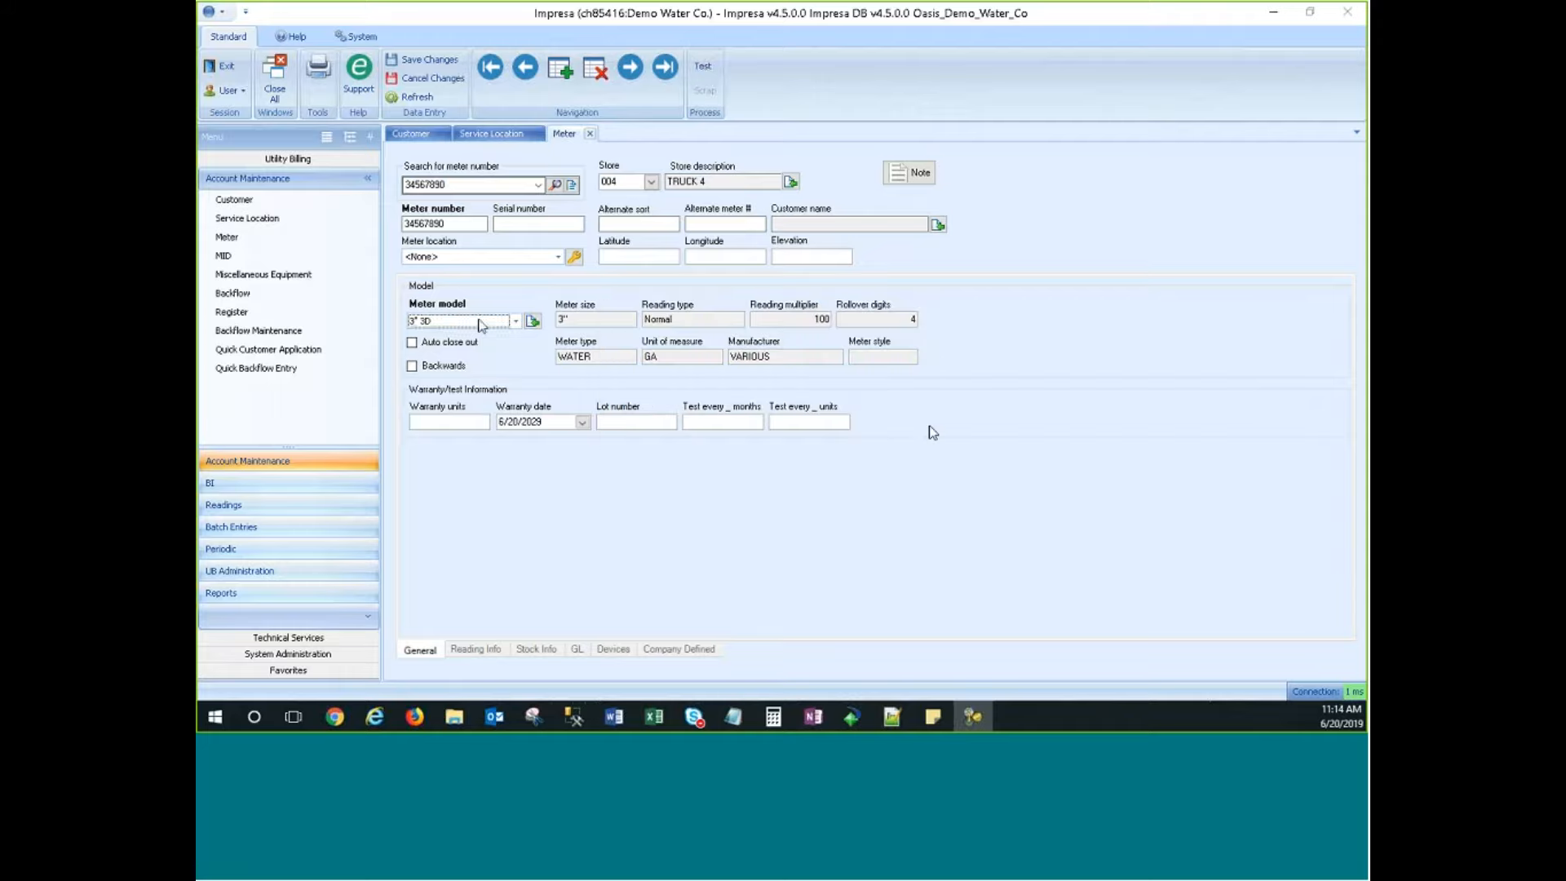
Set the new meter's initial reading to 23.
{"action": "left_click", "coordinate": [469, 652]}
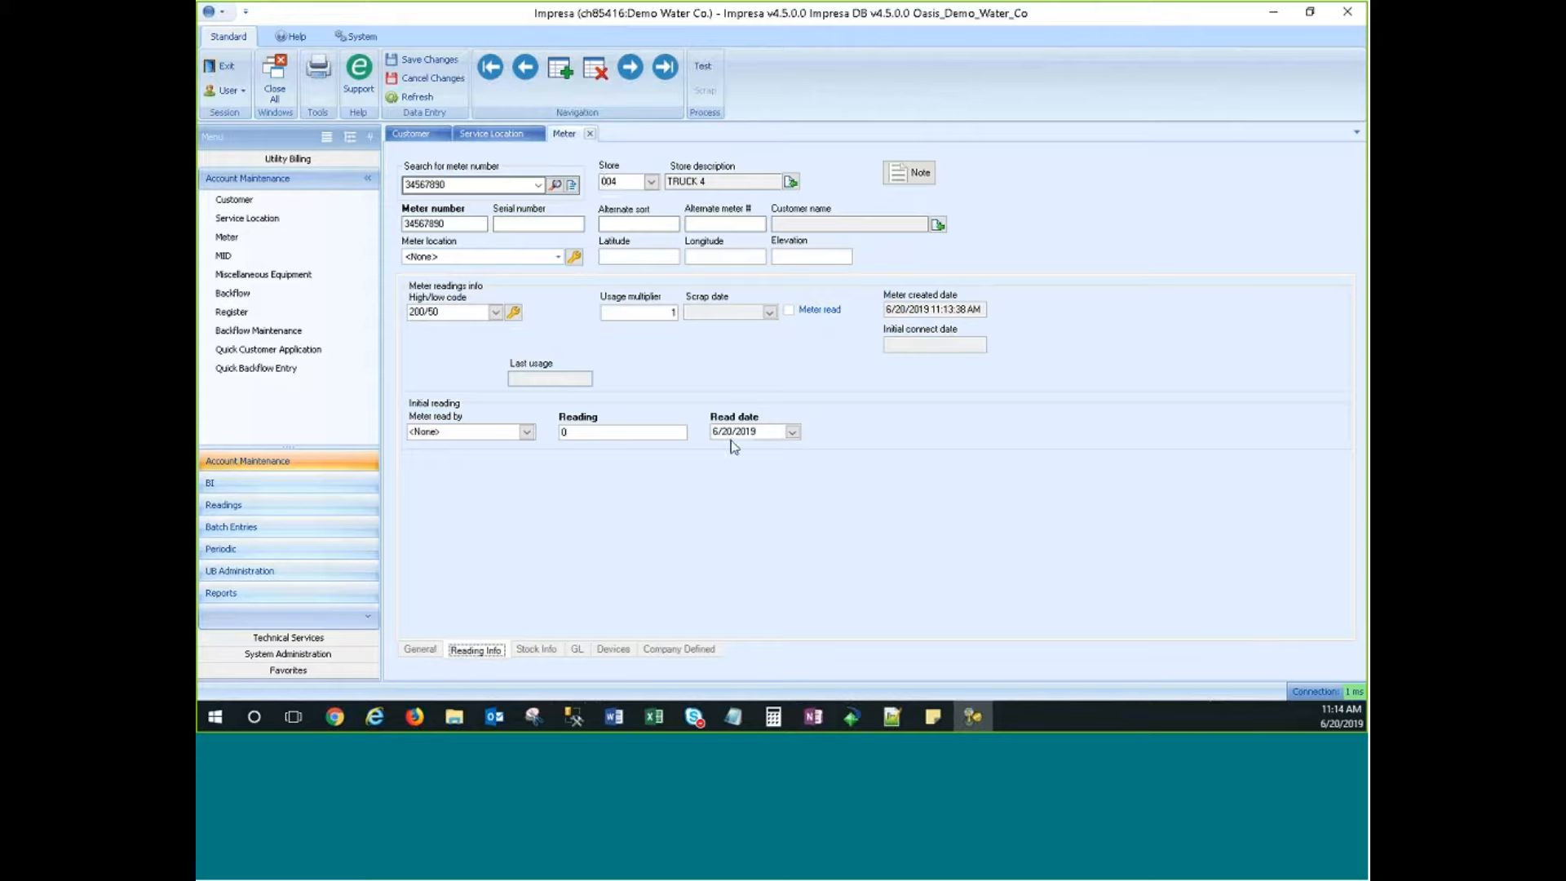
{"action": "left_click", "coordinate": [607, 434]}
{"action": "type", "text": "3"}
{"action": "double_click", "coordinate": [584, 433]}
{"action": "type", "text": "23"}
Assign Concrete Modification Services as the vendor in the new meter's stock information.
{"action": "left_click", "coordinate": [531, 650]}
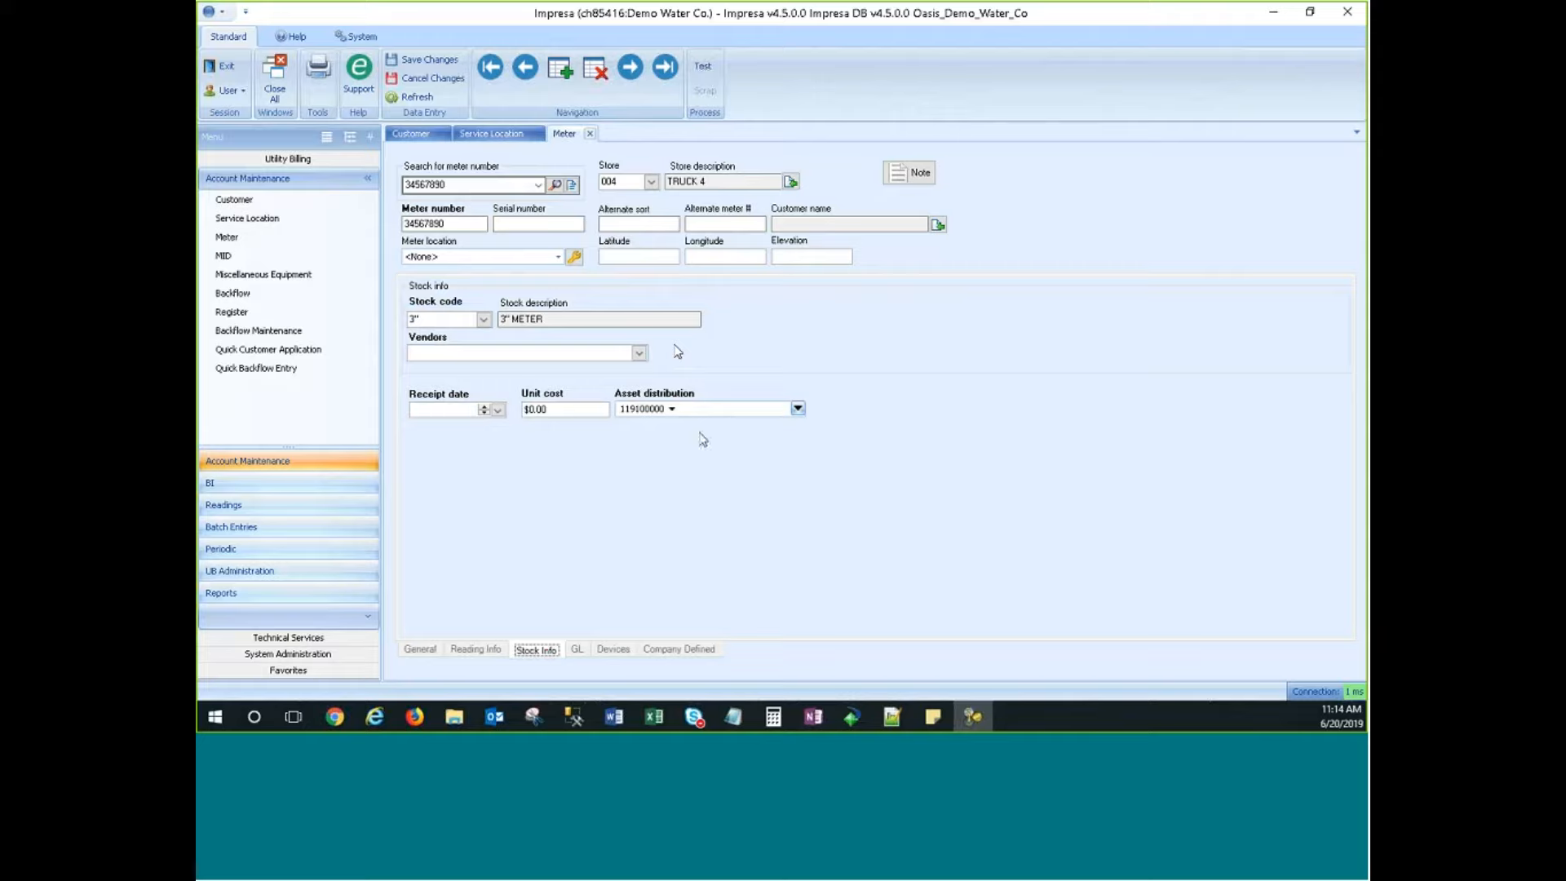
{"action": "left_click", "coordinate": [639, 354]}
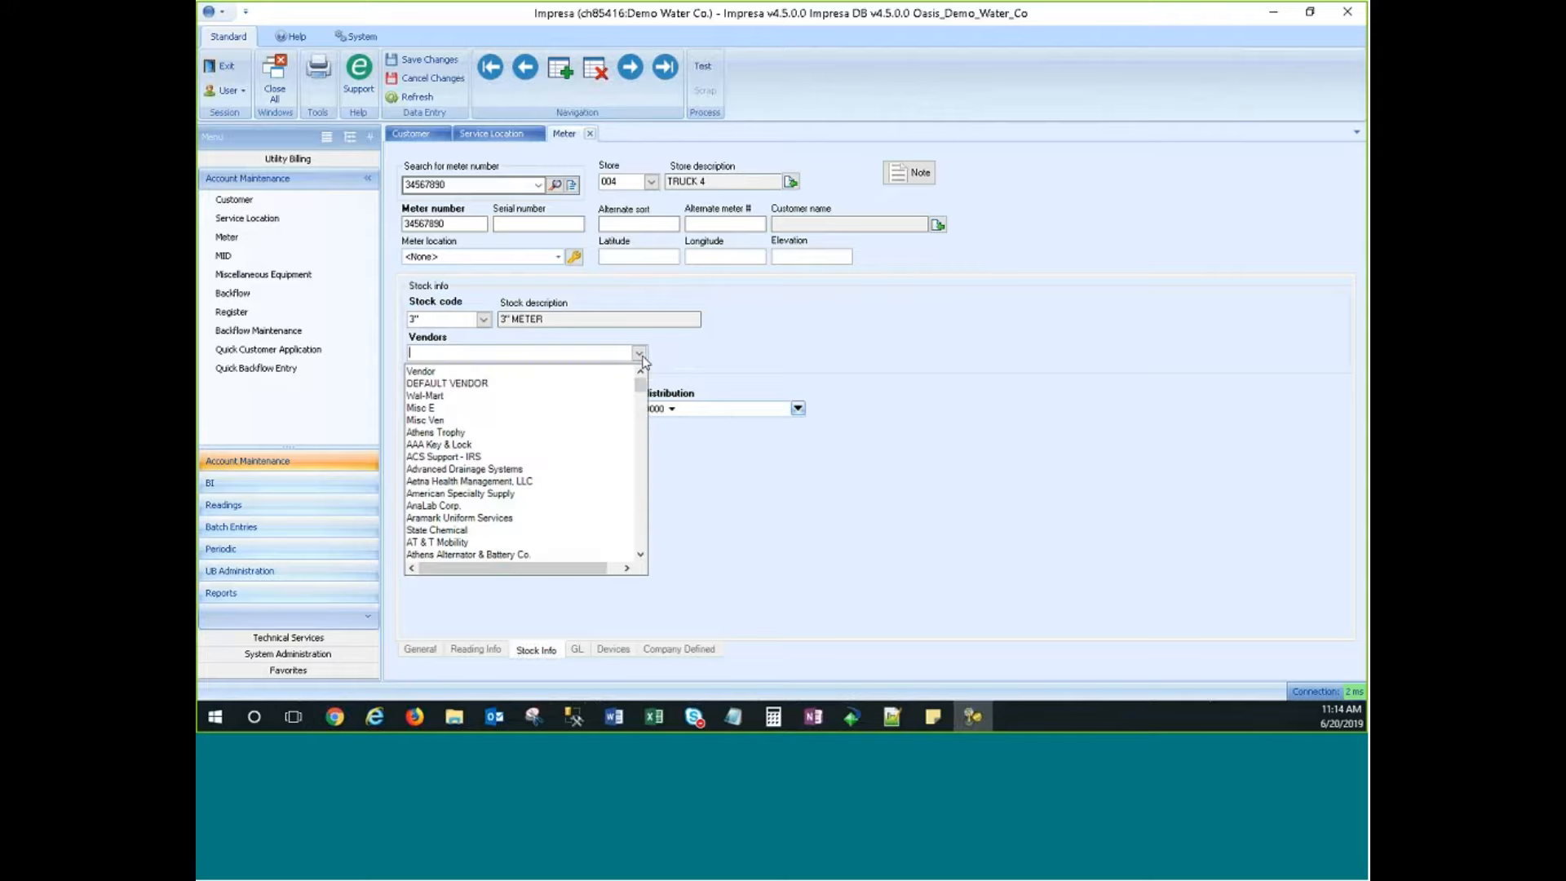
{"action": "scroll", "coordinate": [640, 377], "scroll_direction": "down", "scroll_amount": 5}
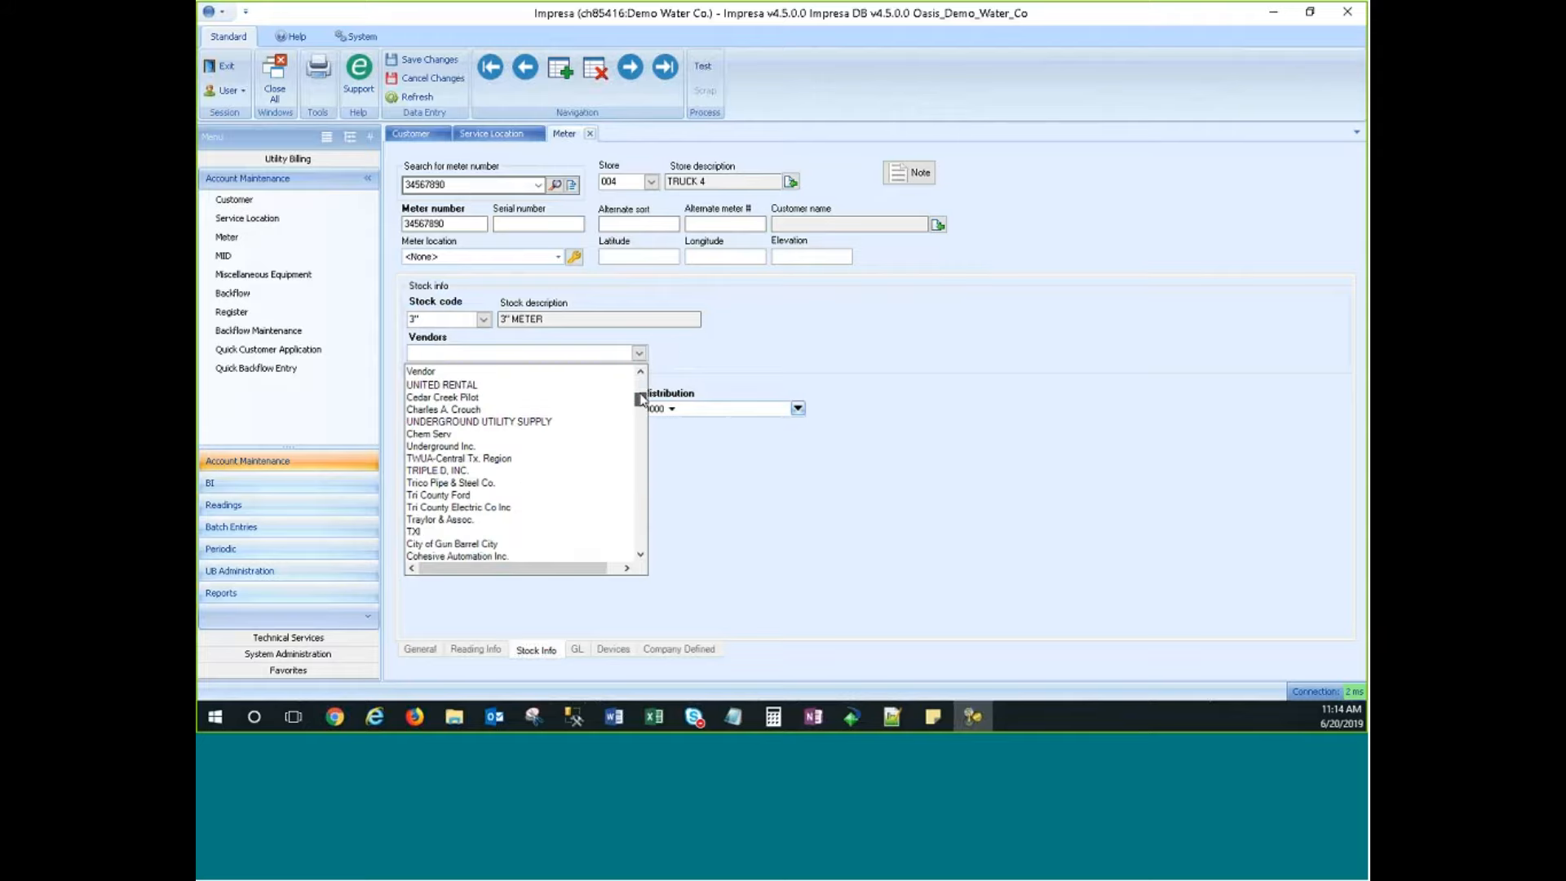
{"action": "scroll", "coordinate": [463, 505], "scroll_direction": "down", "scroll_amount": 5}
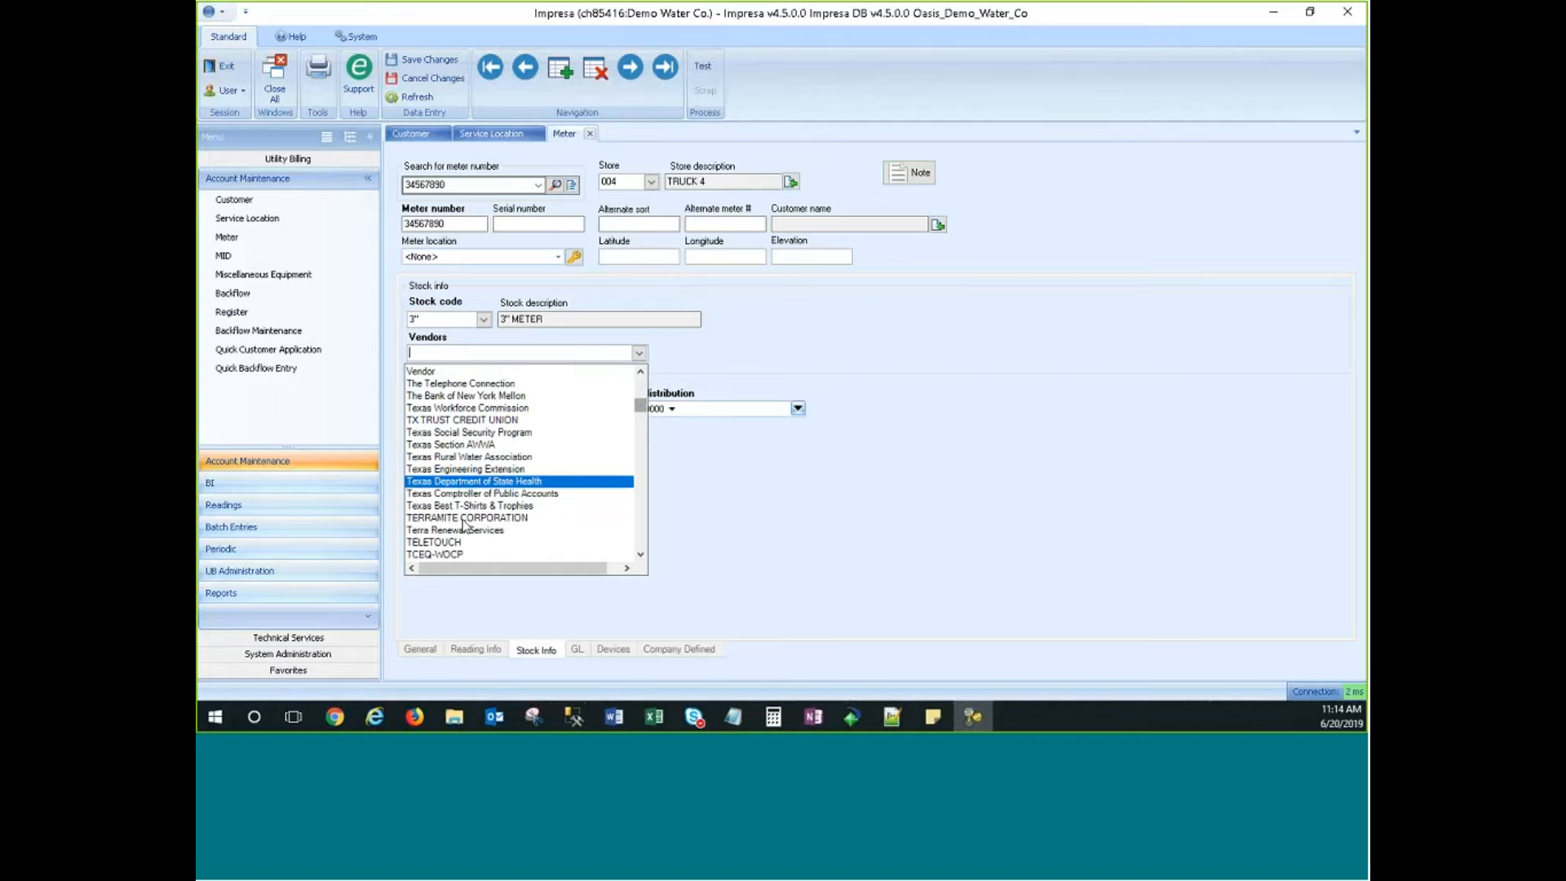
{"action": "scroll", "coordinate": [463, 510], "scroll_direction": "up", "scroll_amount": 5}
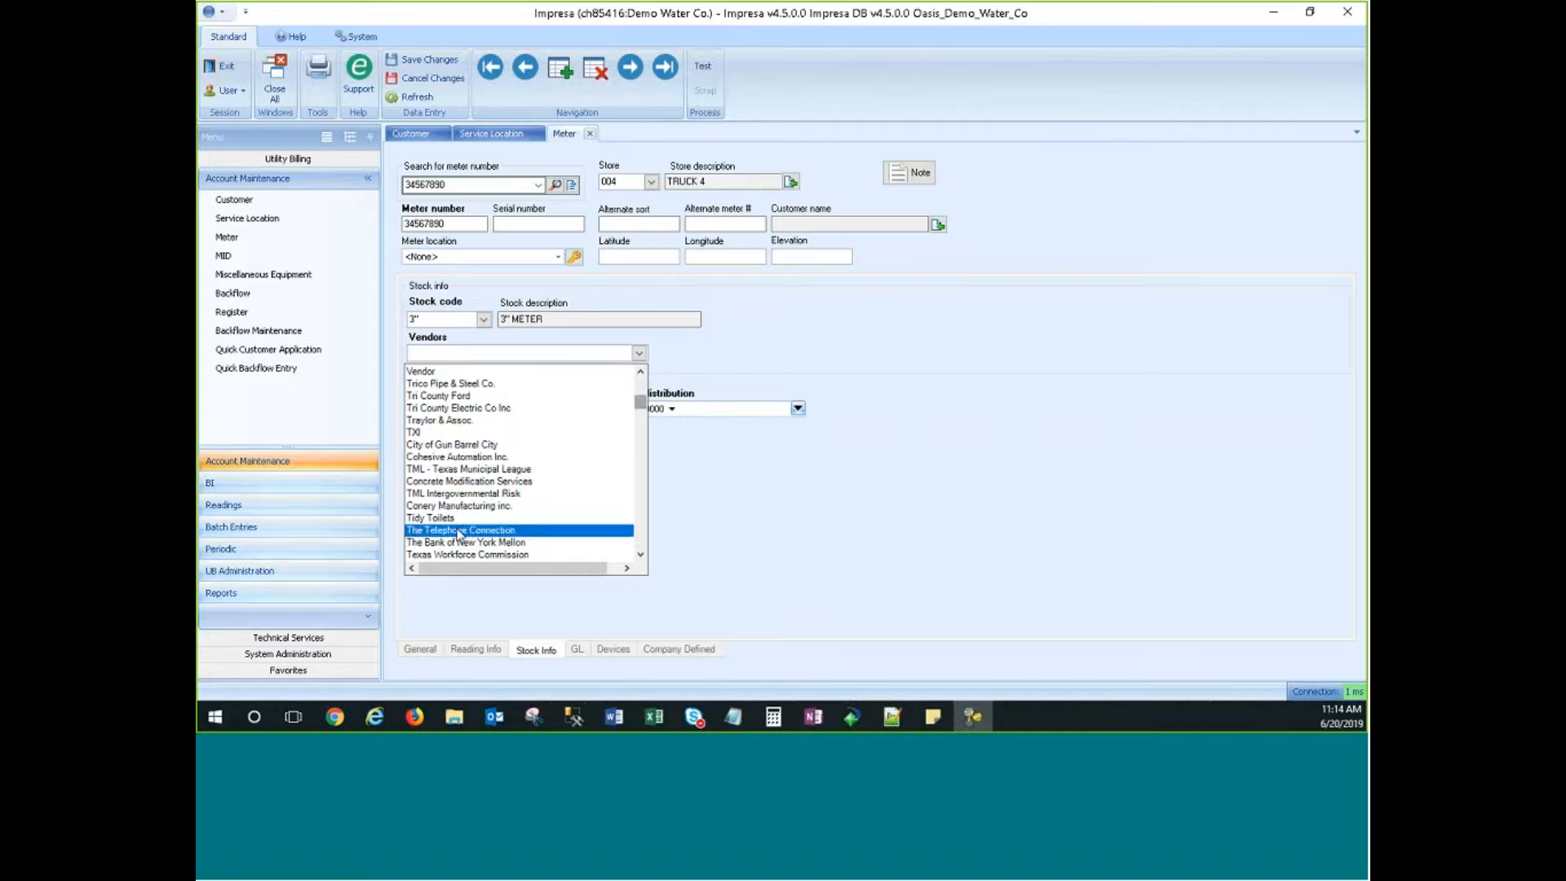
{"action": "left_click", "coordinate": [468, 481]}
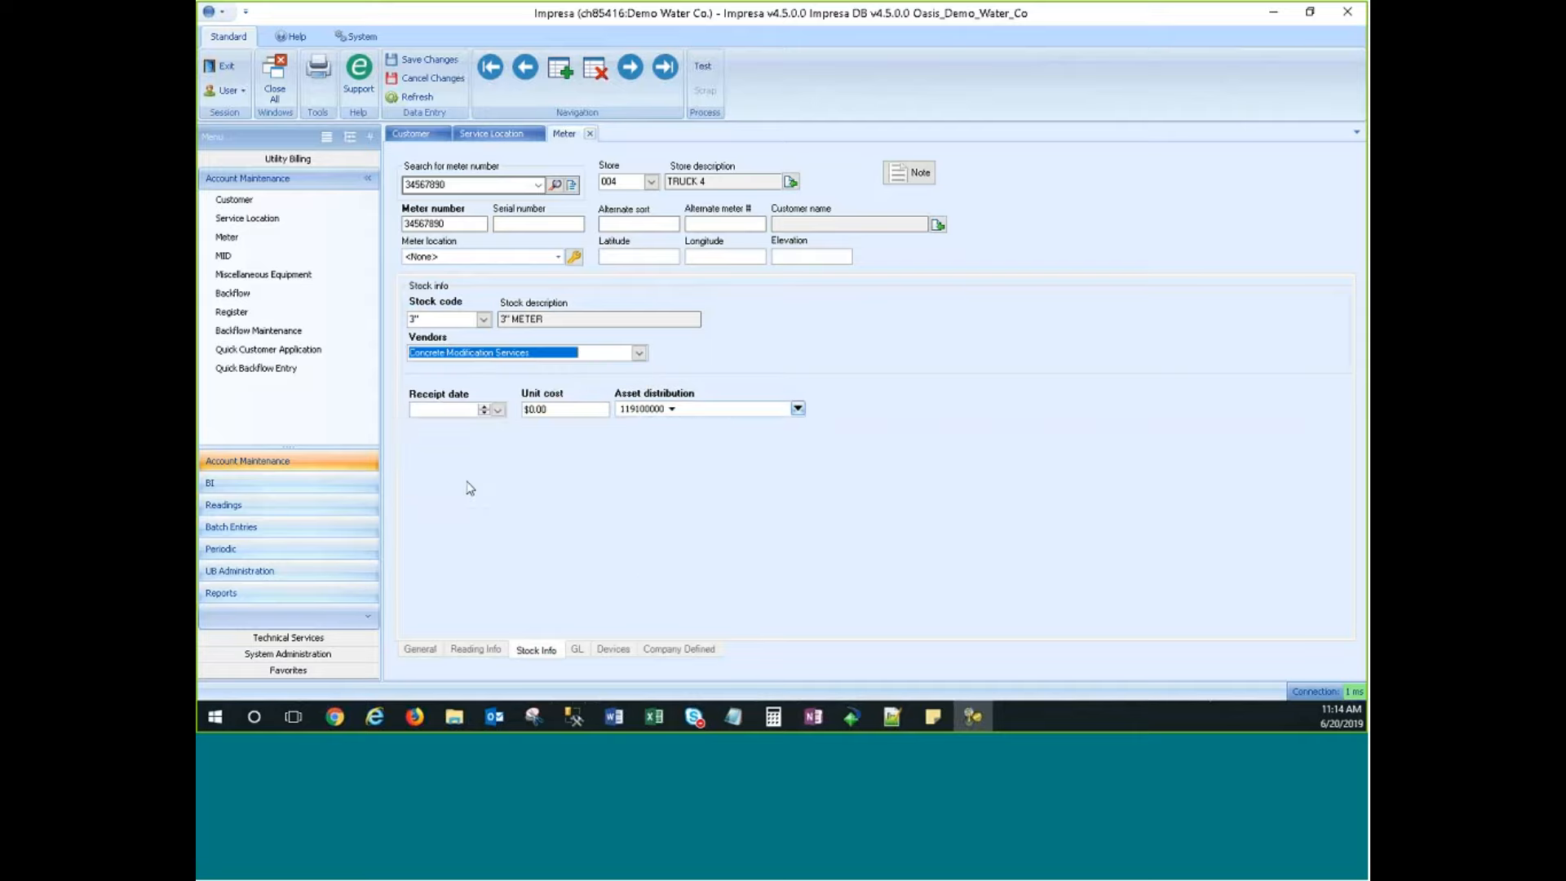
{"action": "left_click", "coordinate": [576, 353]}
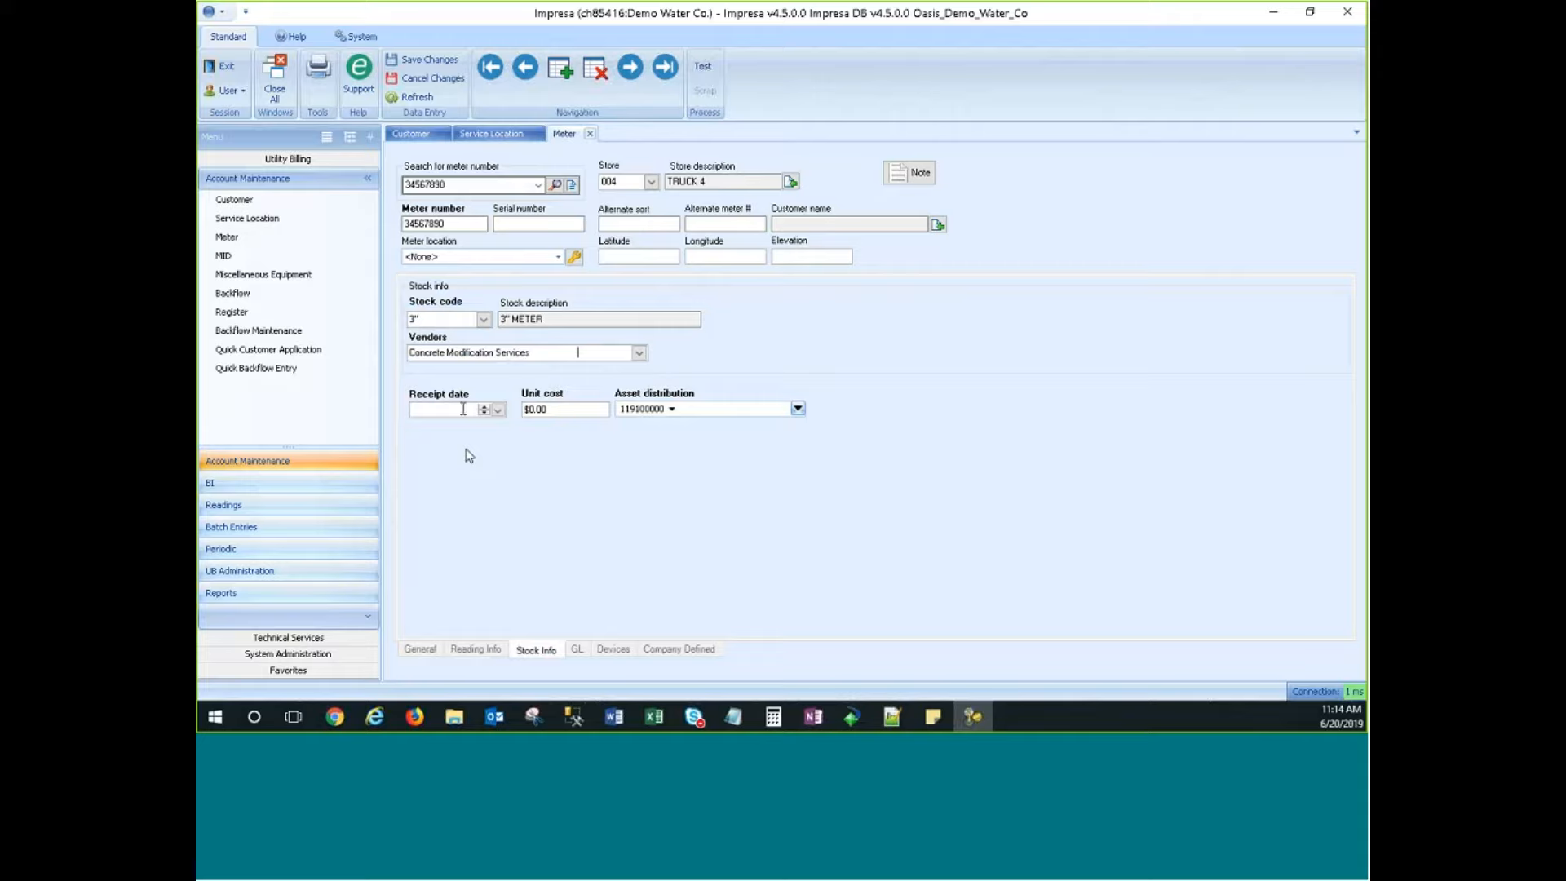
Set the meter's stock receipt date to 6/20/2019 and select the unit cost for editing.
{"action": "left_click", "coordinate": [498, 410]}
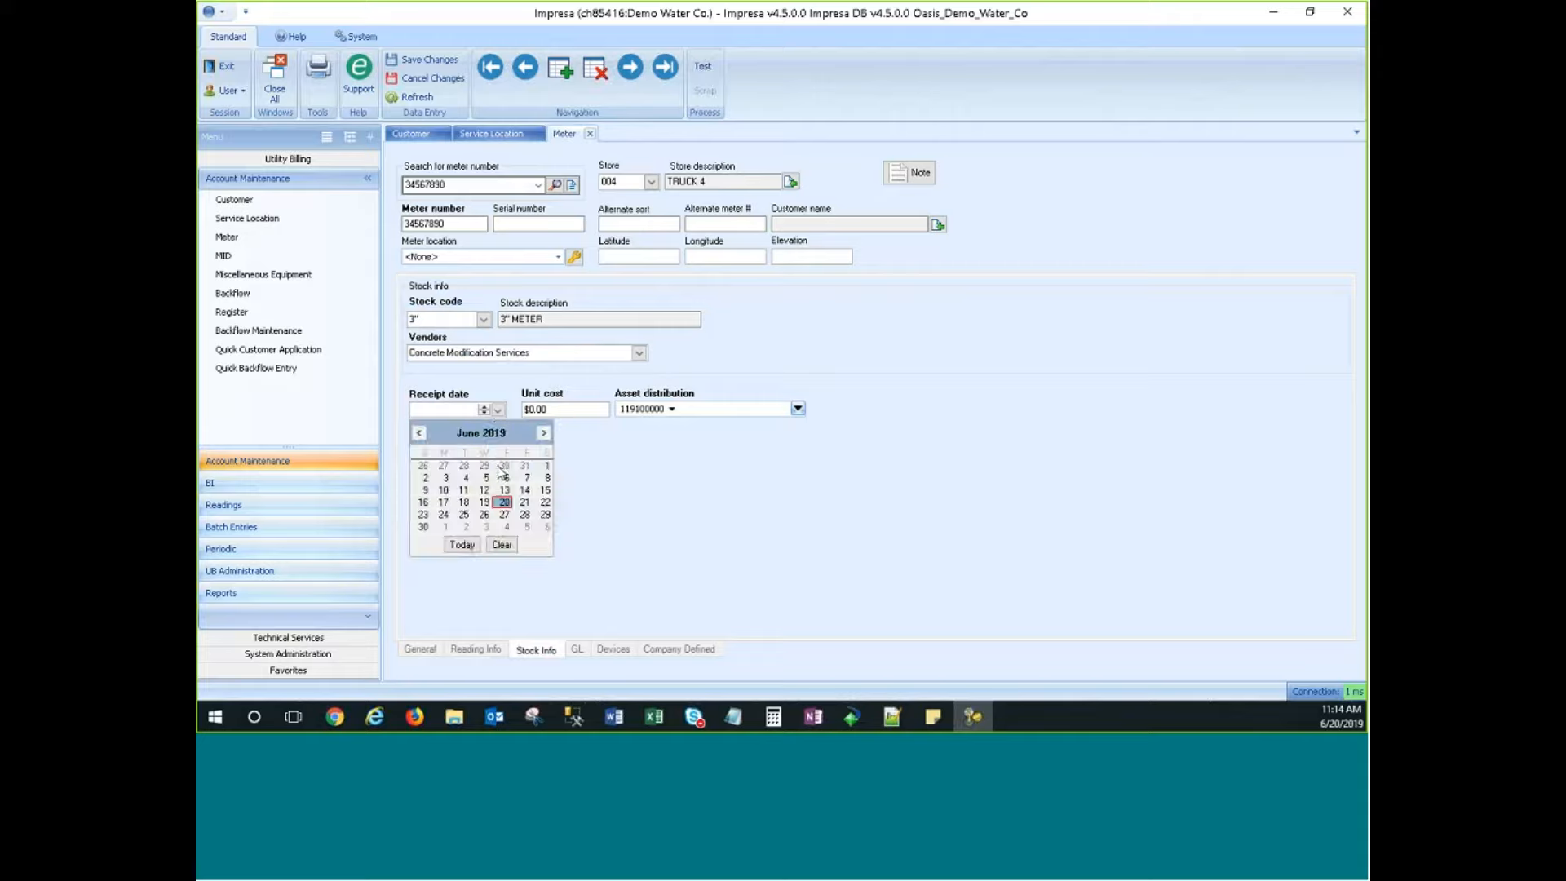
{"action": "left_click", "coordinate": [503, 502]}
{"action": "left_click", "coordinate": [463, 409]}
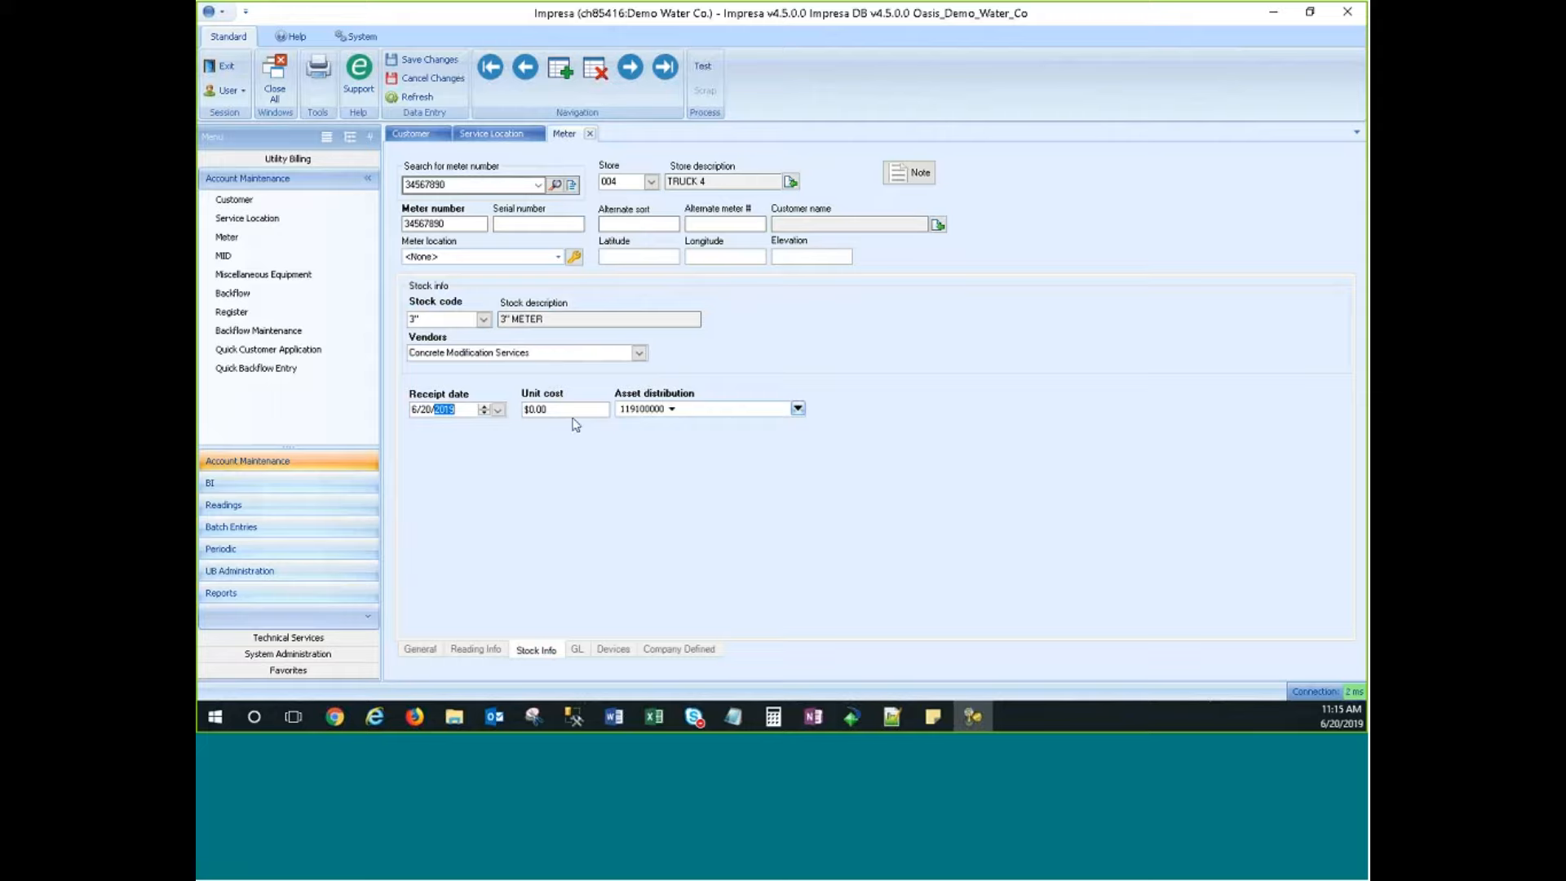
{"action": "key", "text": "Tab"}
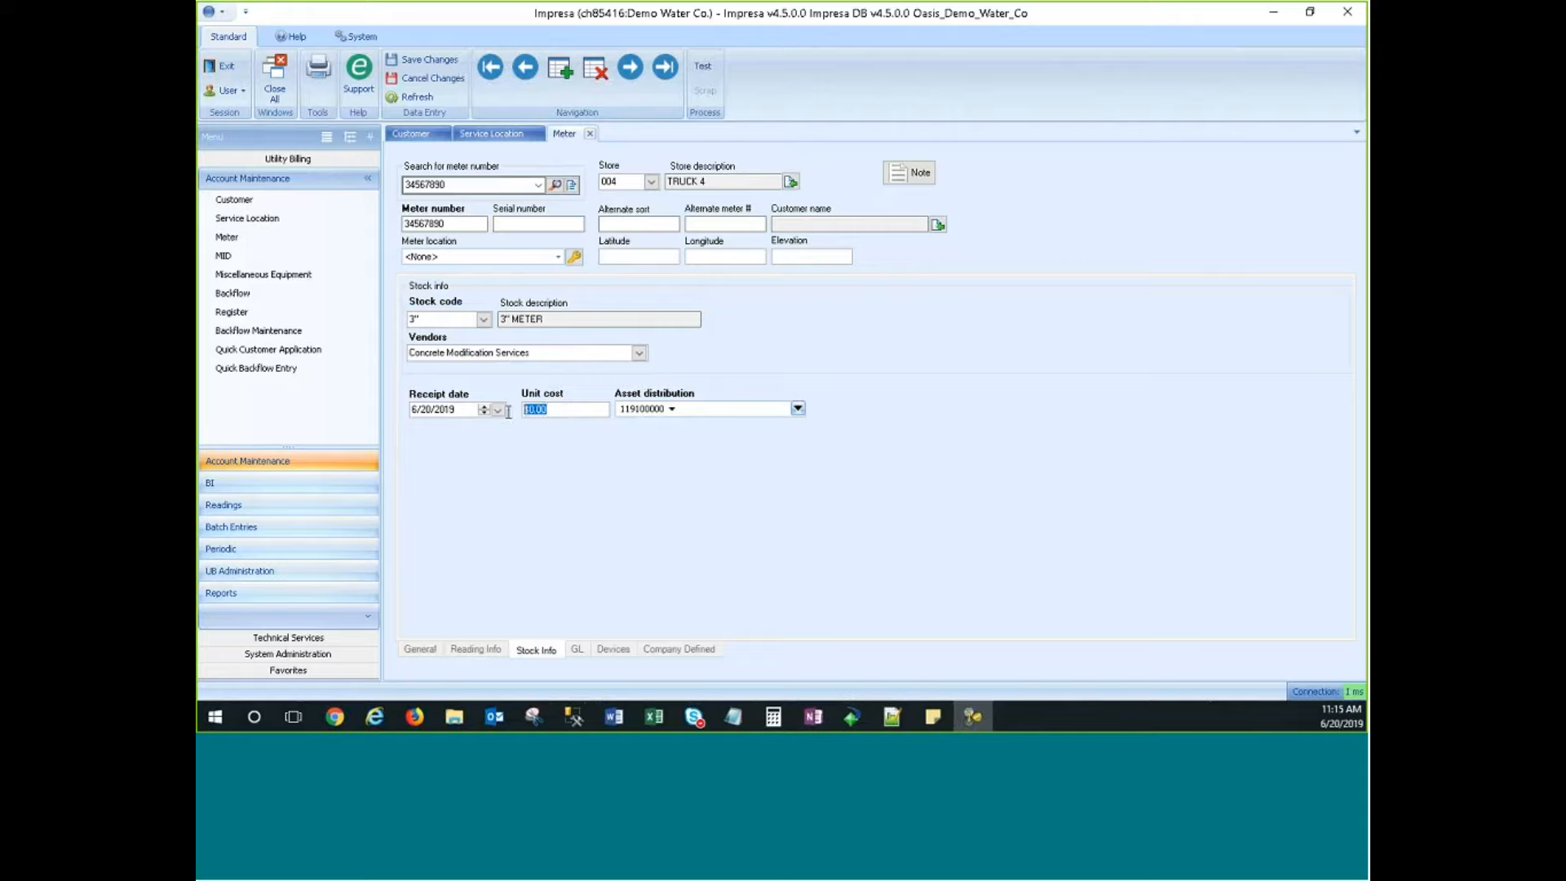
{"action": "left_click", "coordinate": [569, 410]}
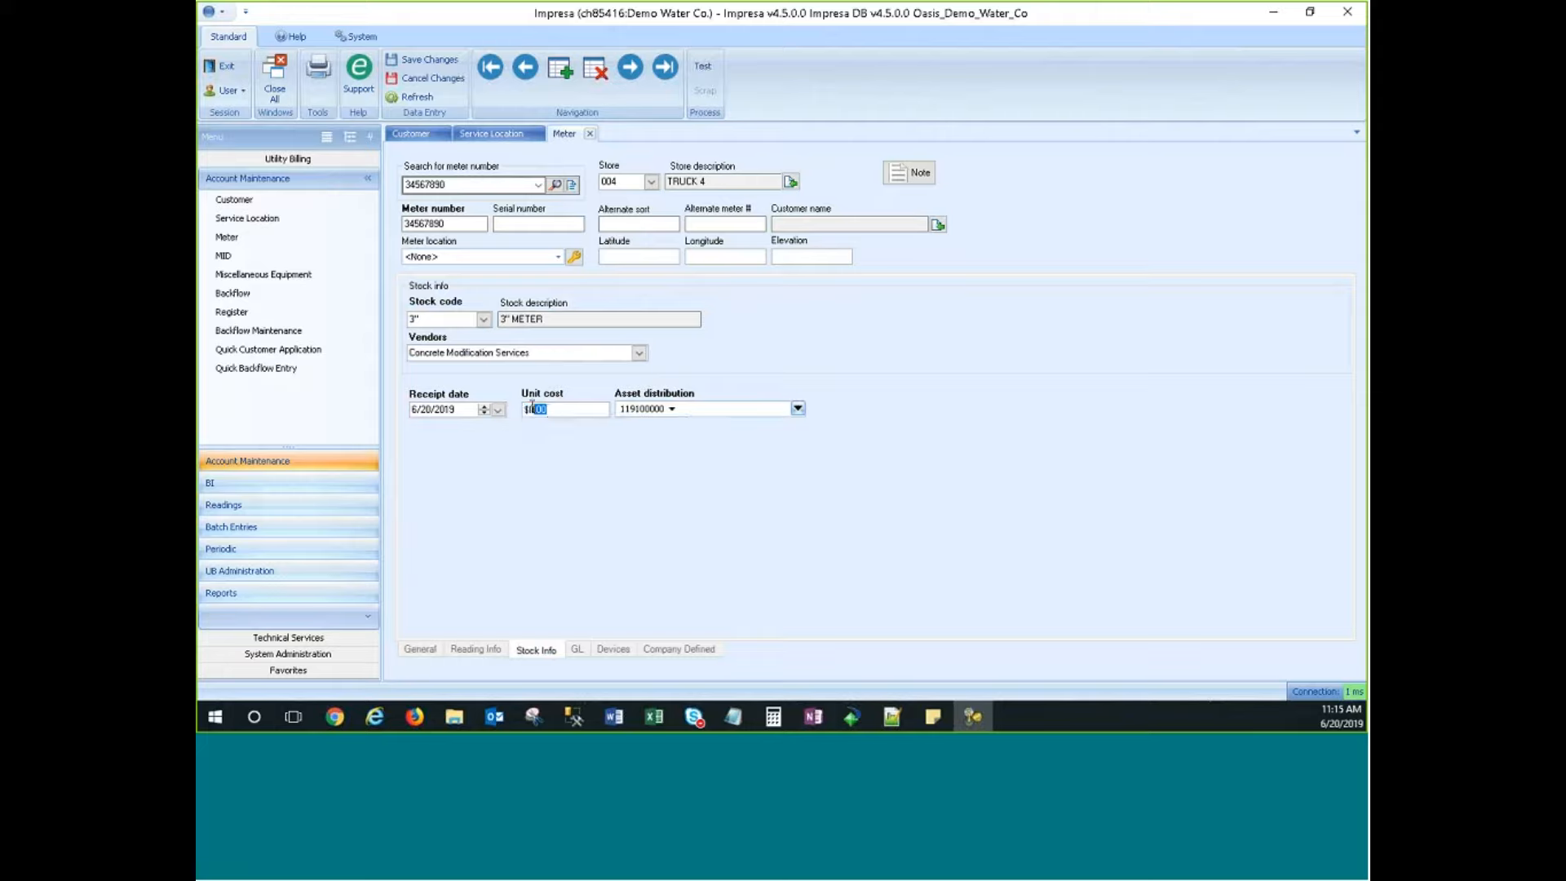
{"action": "double_click", "coordinate": [571, 408]}
Fill in the meter's GL details with post date 6/20/2019, journal description "test meter setup" and the Accounts Payables account.
{"action": "left_click", "coordinate": [577, 648]}
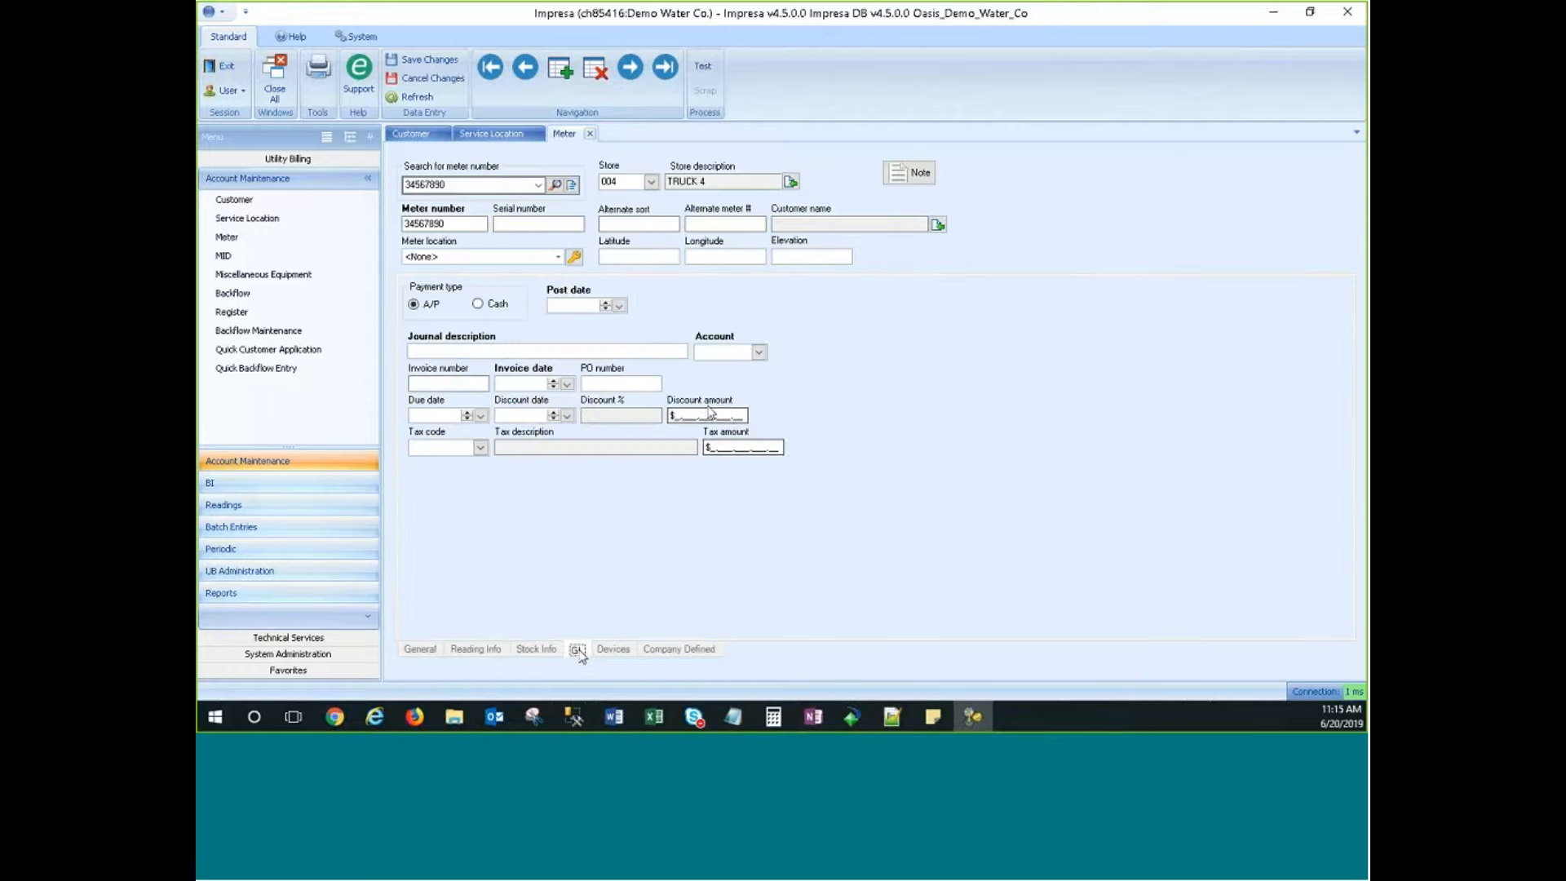
{"action": "left_click", "coordinate": [619, 306]}
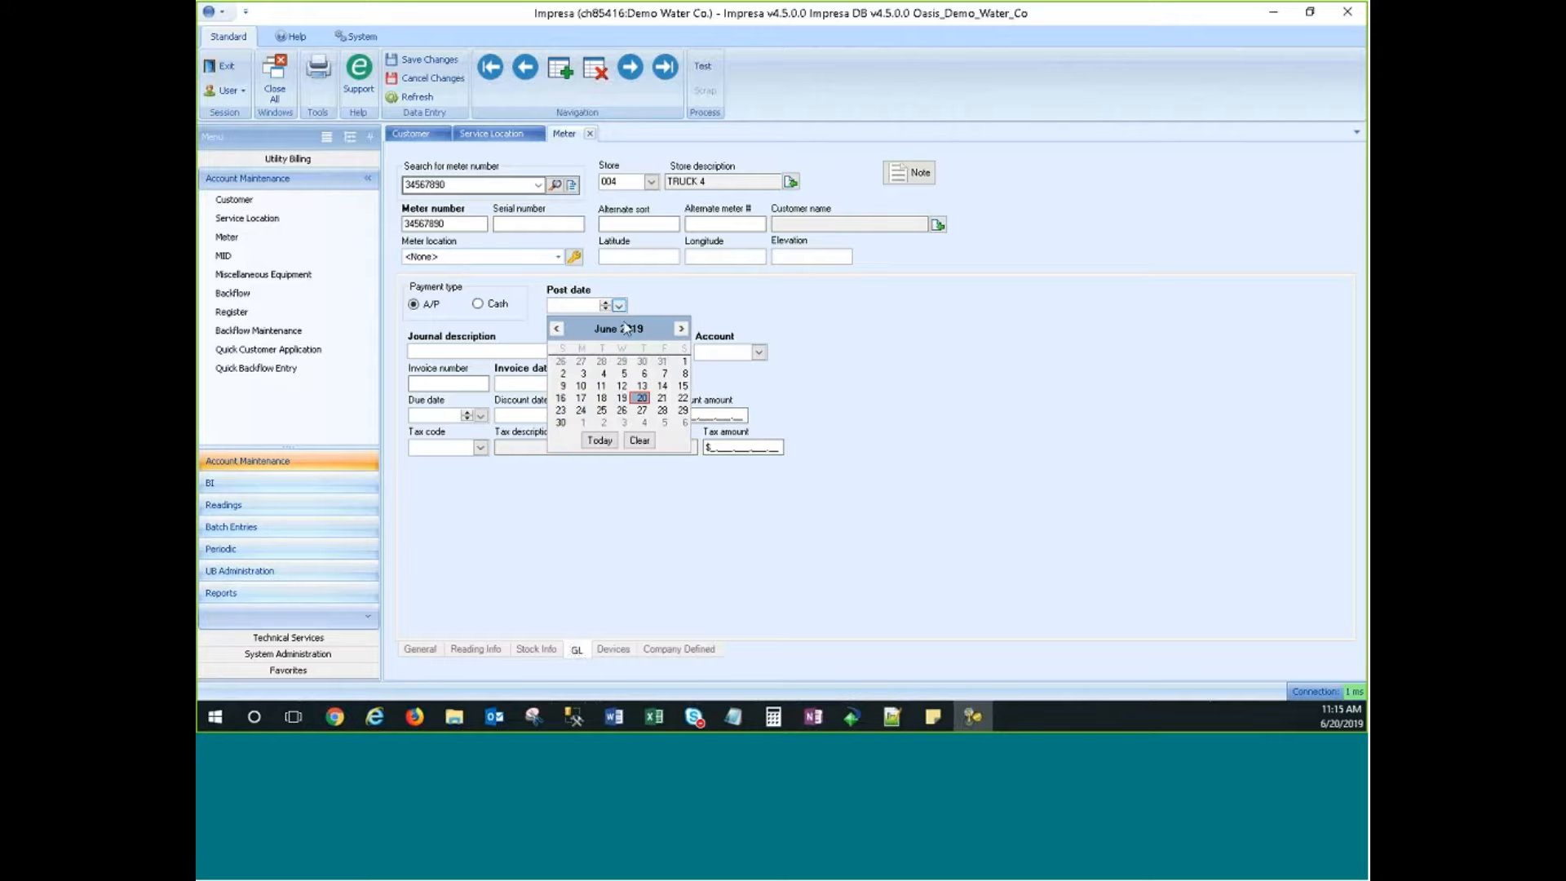
{"action": "left_click", "coordinate": [638, 399]}
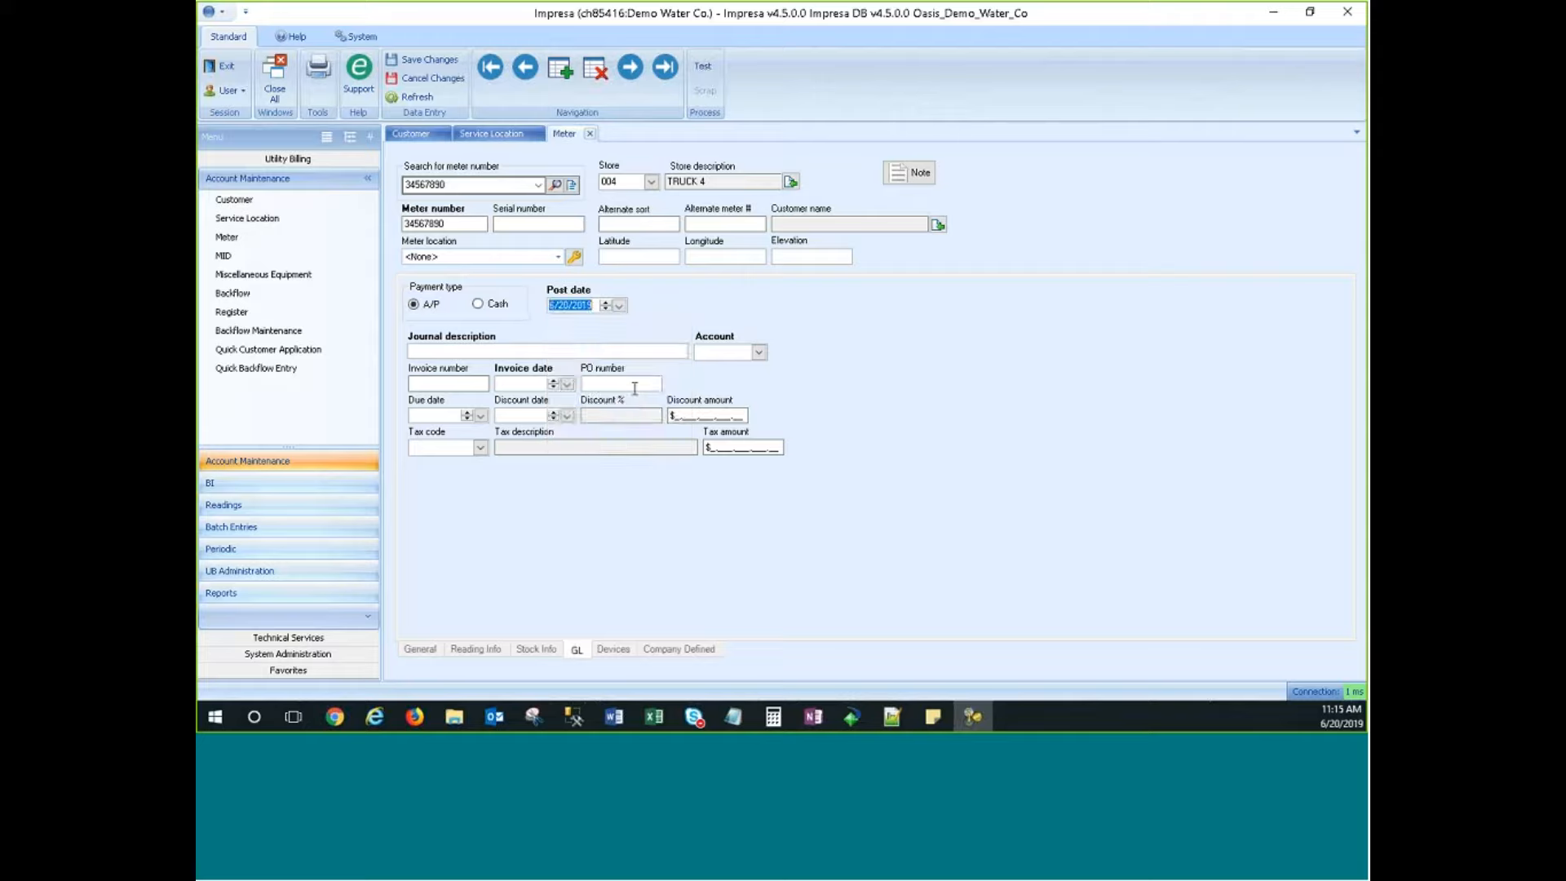
{"action": "left_click", "coordinate": [476, 350]}
{"action": "type", "text": "test meter setup"}
{"action": "left_click", "coordinate": [759, 352]}
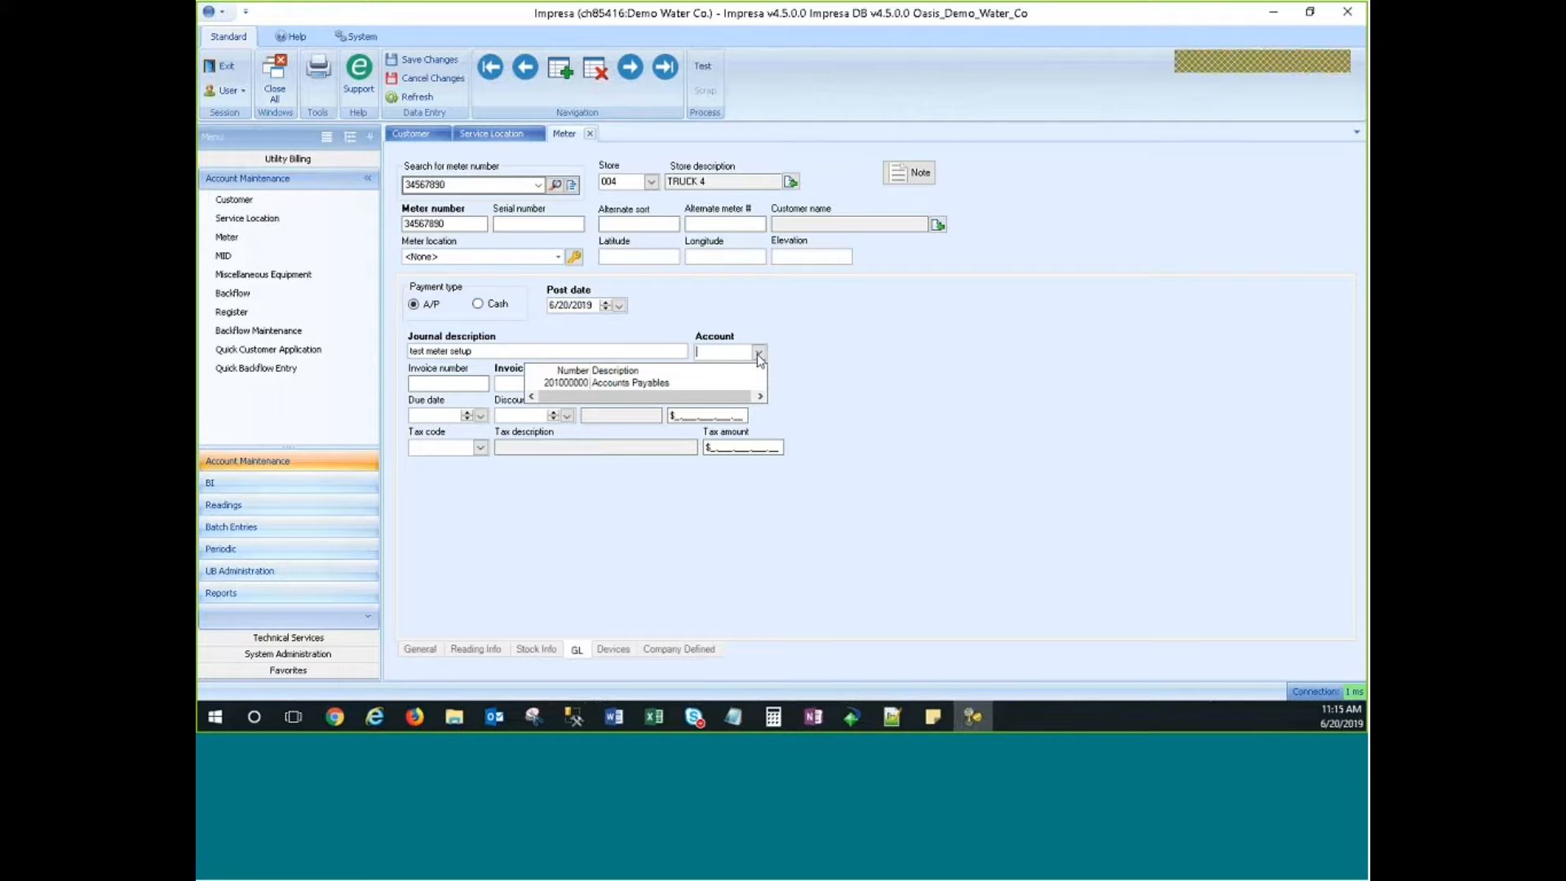
{"action": "left_click", "coordinate": [738, 383]}
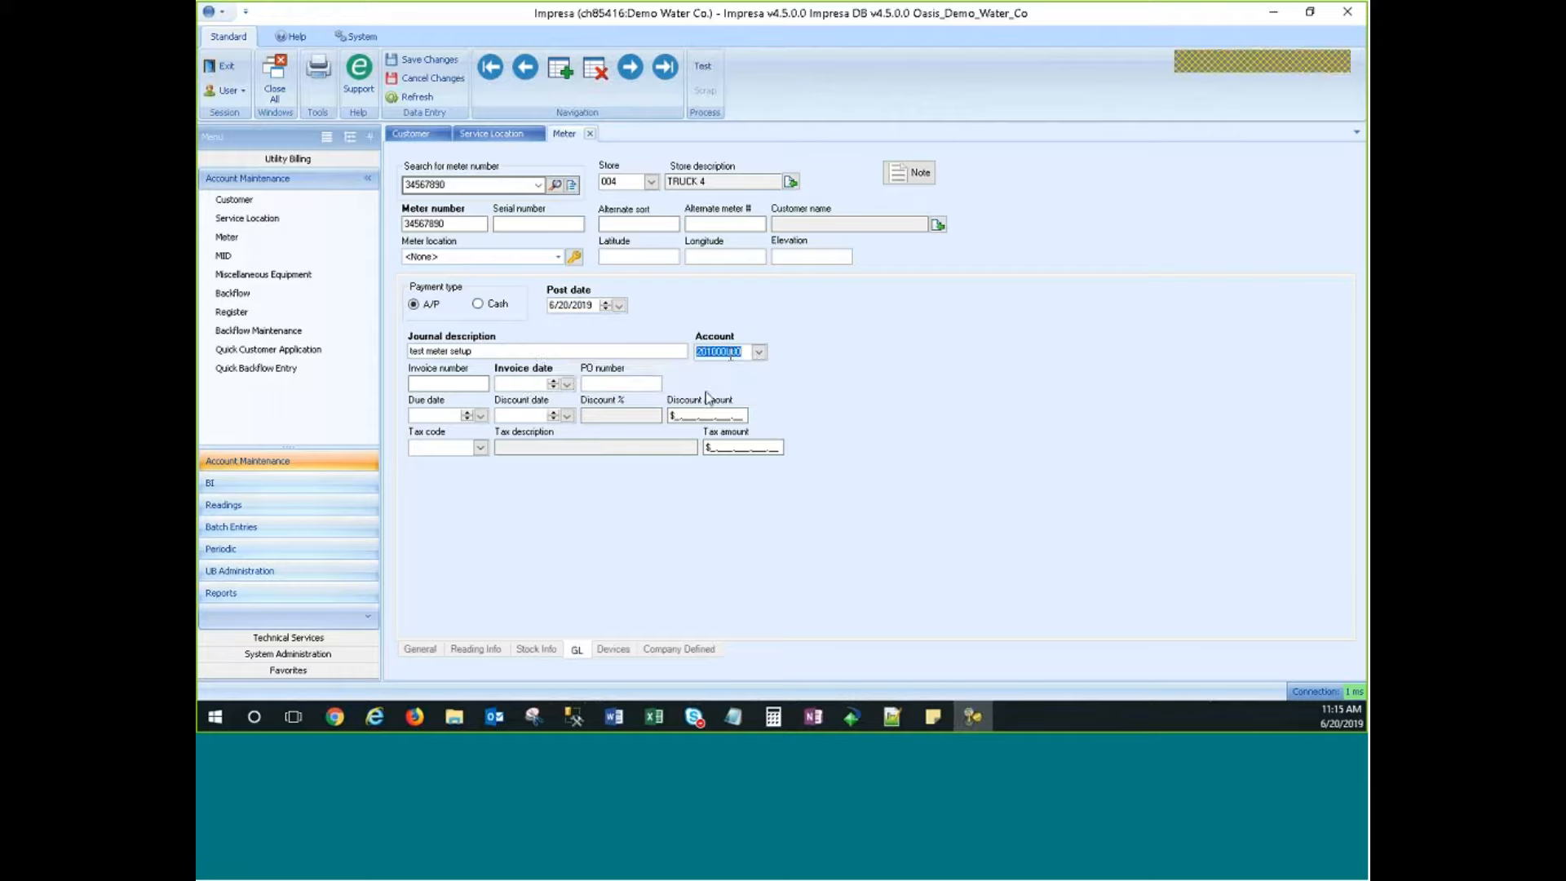
Set the new meter's invoice date to 6/12/2019 and check its Devices and General details.
{"action": "left_click", "coordinate": [567, 383]}
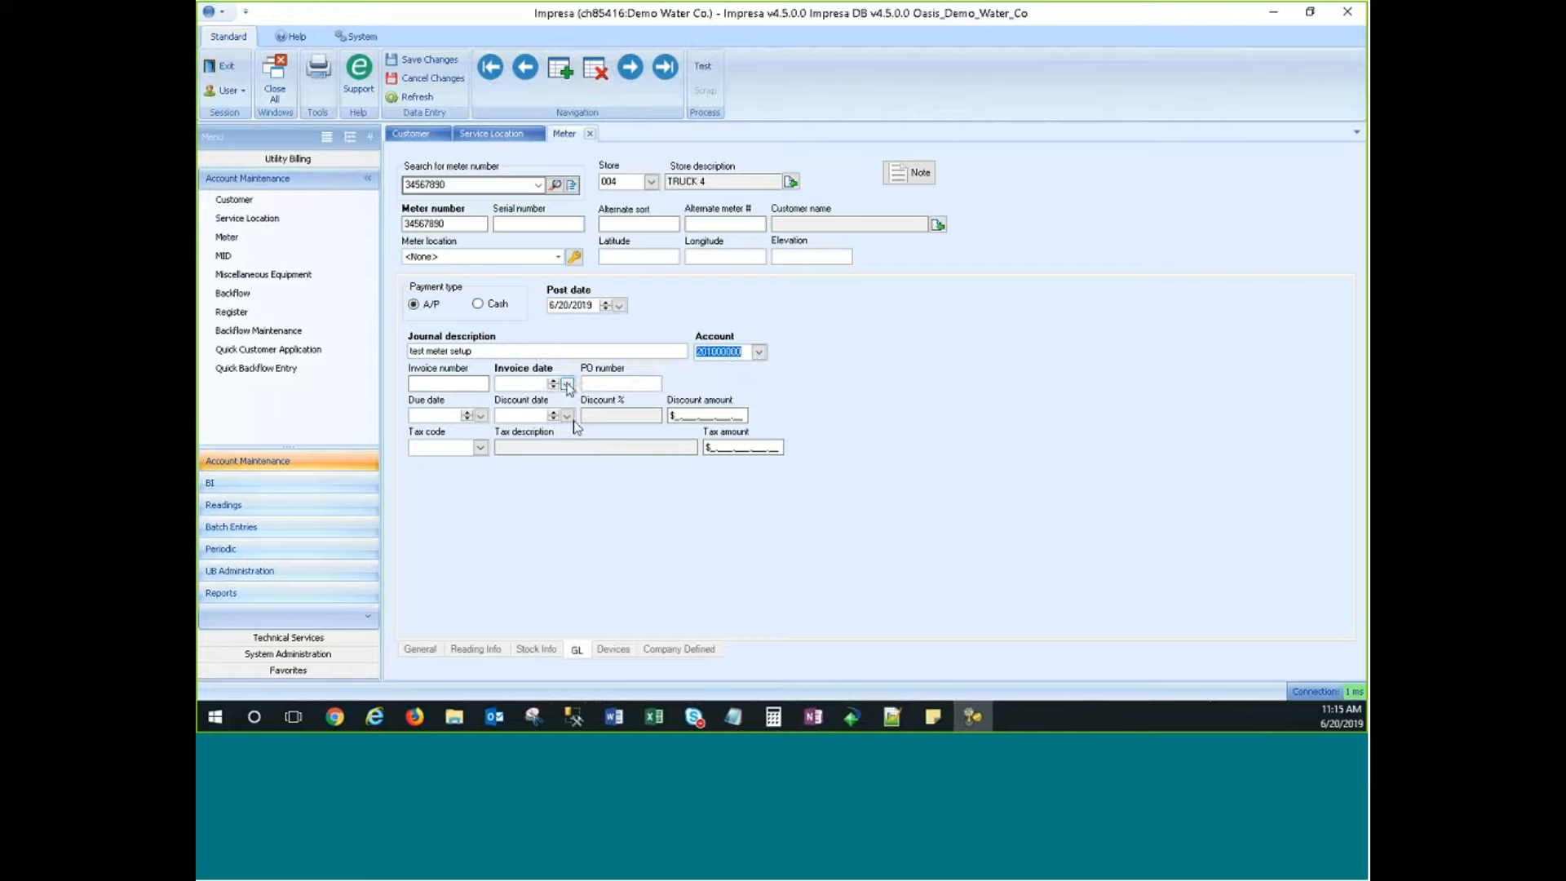
{"action": "left_click", "coordinate": [569, 464]}
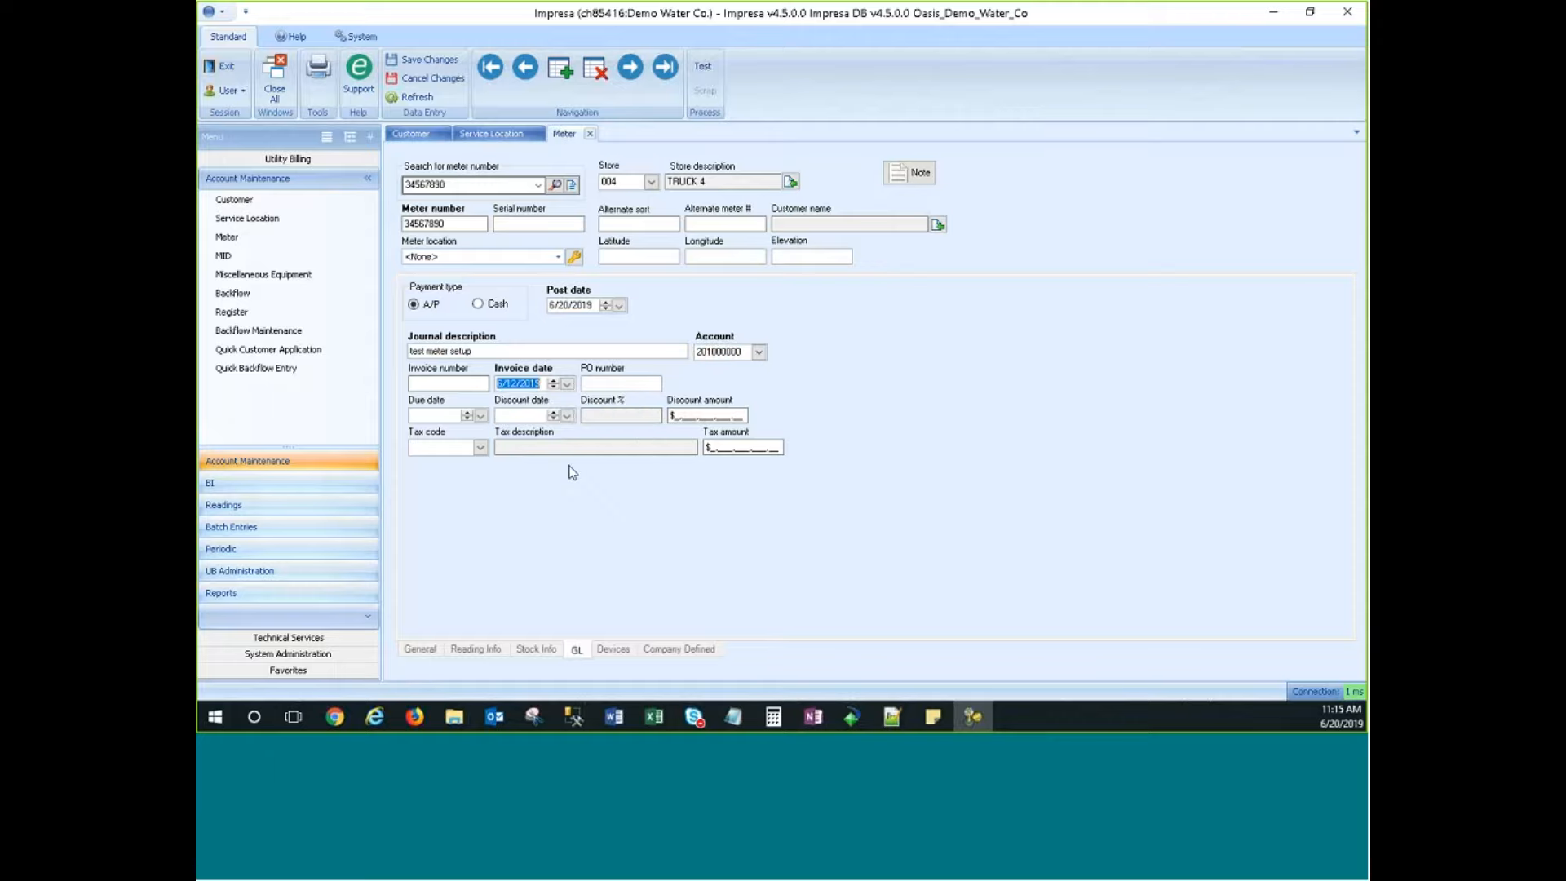
{"action": "left_click", "coordinate": [653, 652]}
{"action": "left_click", "coordinate": [607, 649]}
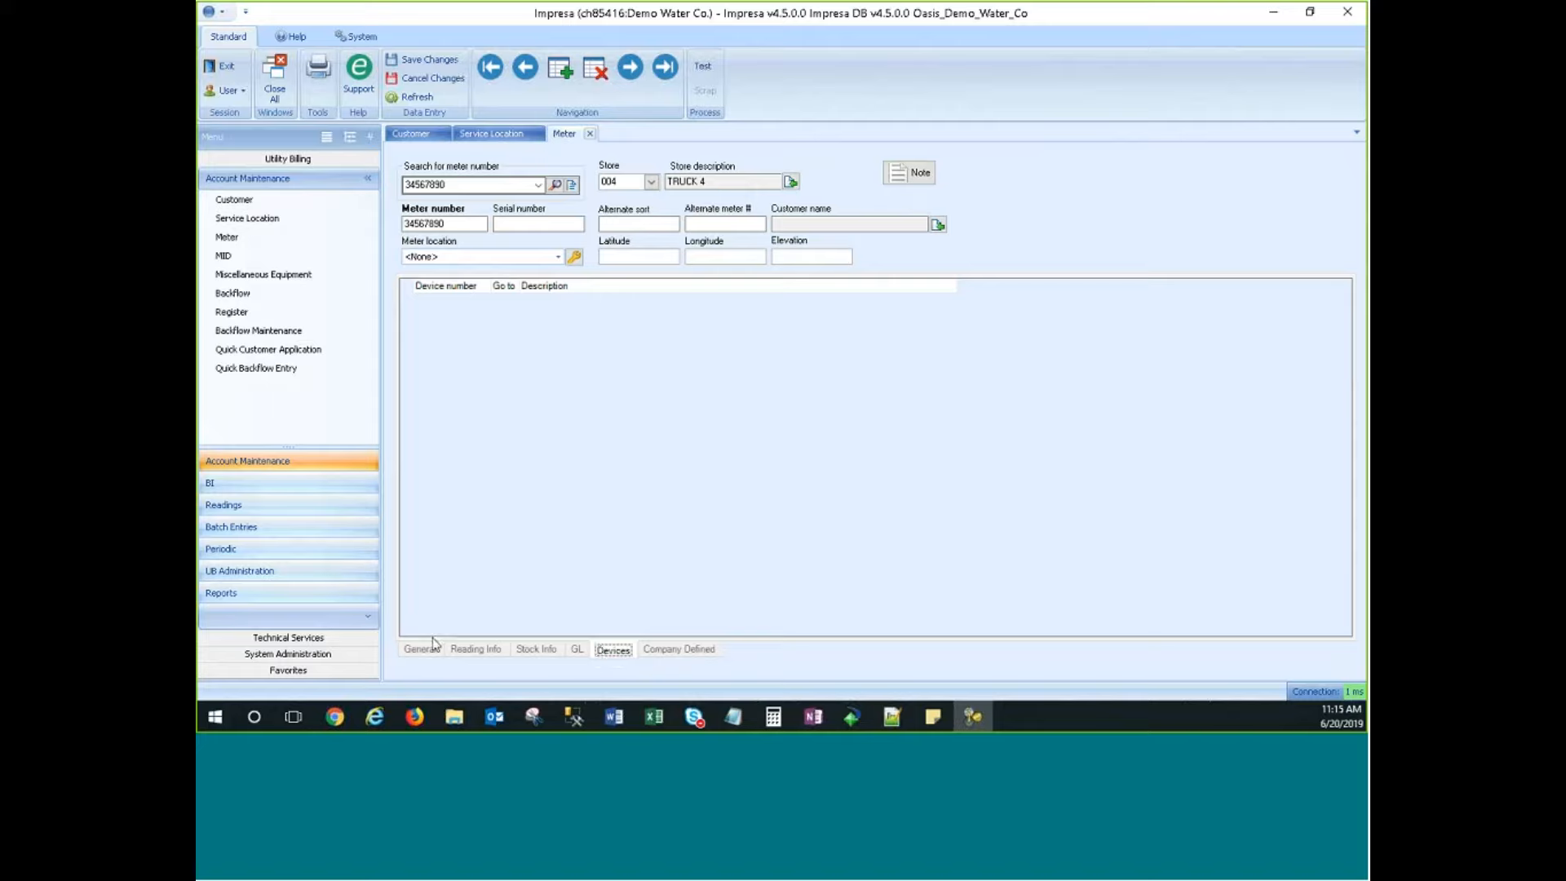
{"action": "left_click", "coordinate": [419, 650]}
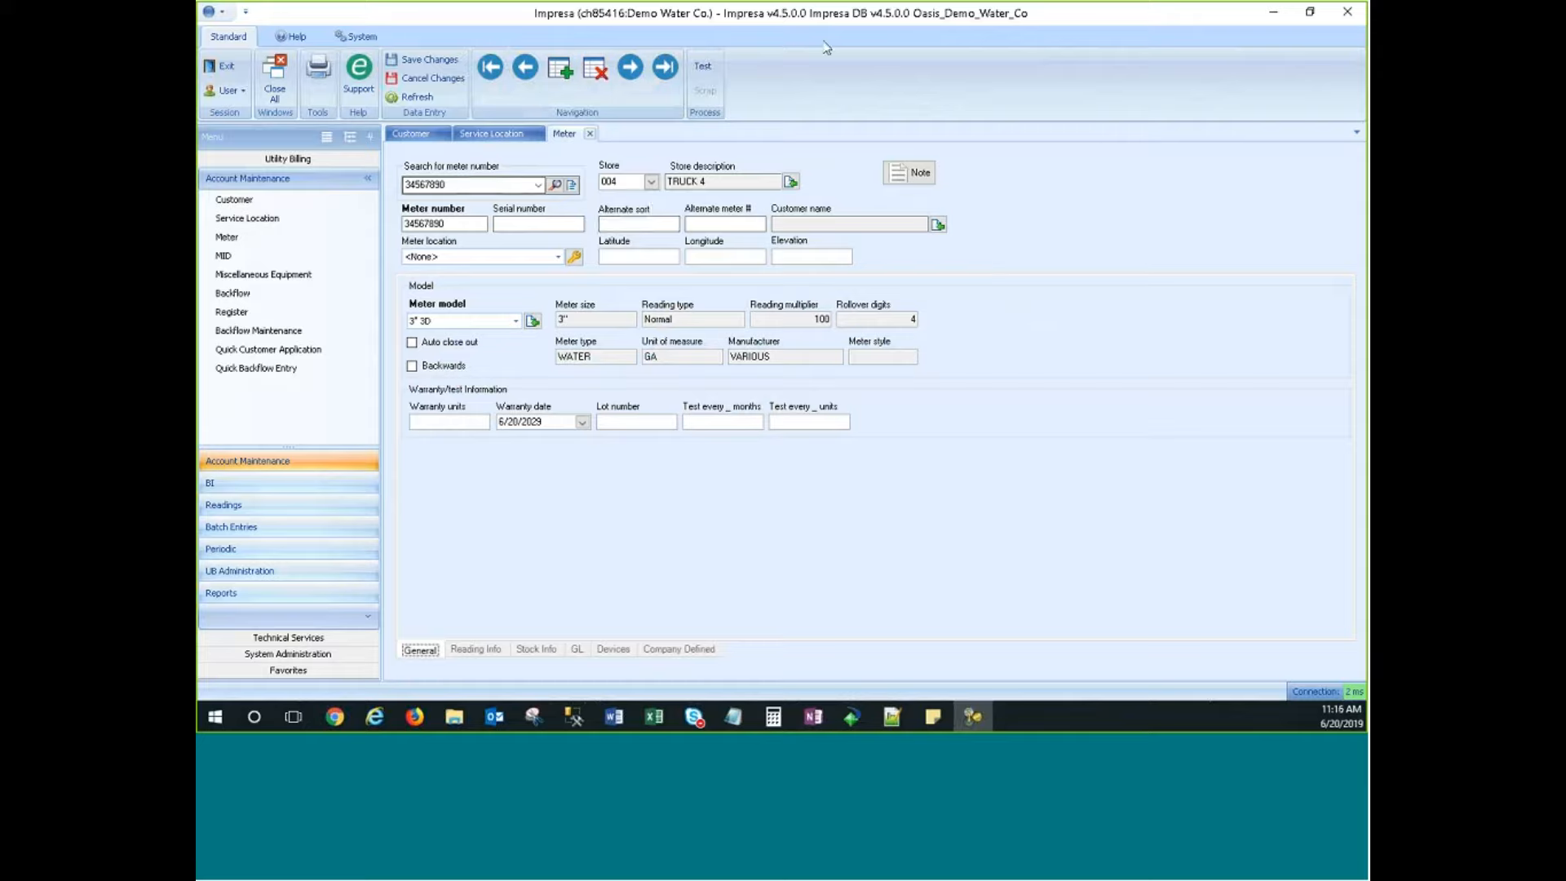
Close the new meter without saving it, and load existing meter 09850344 from the meter records.
{"action": "left_click", "coordinate": [590, 134]}
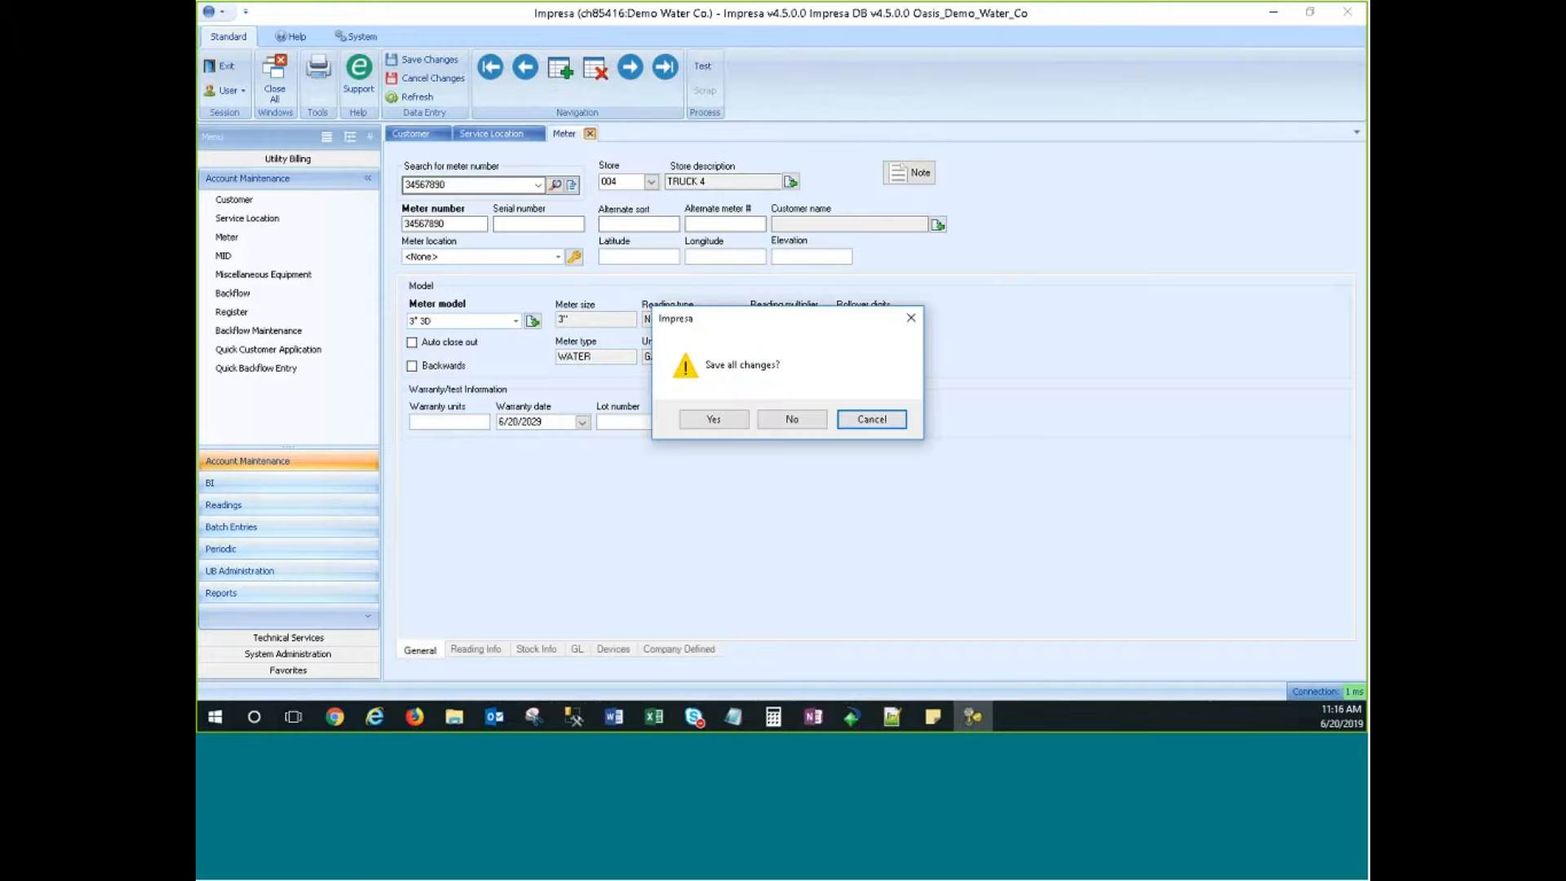
{"action": "left_click", "coordinate": [802, 418]}
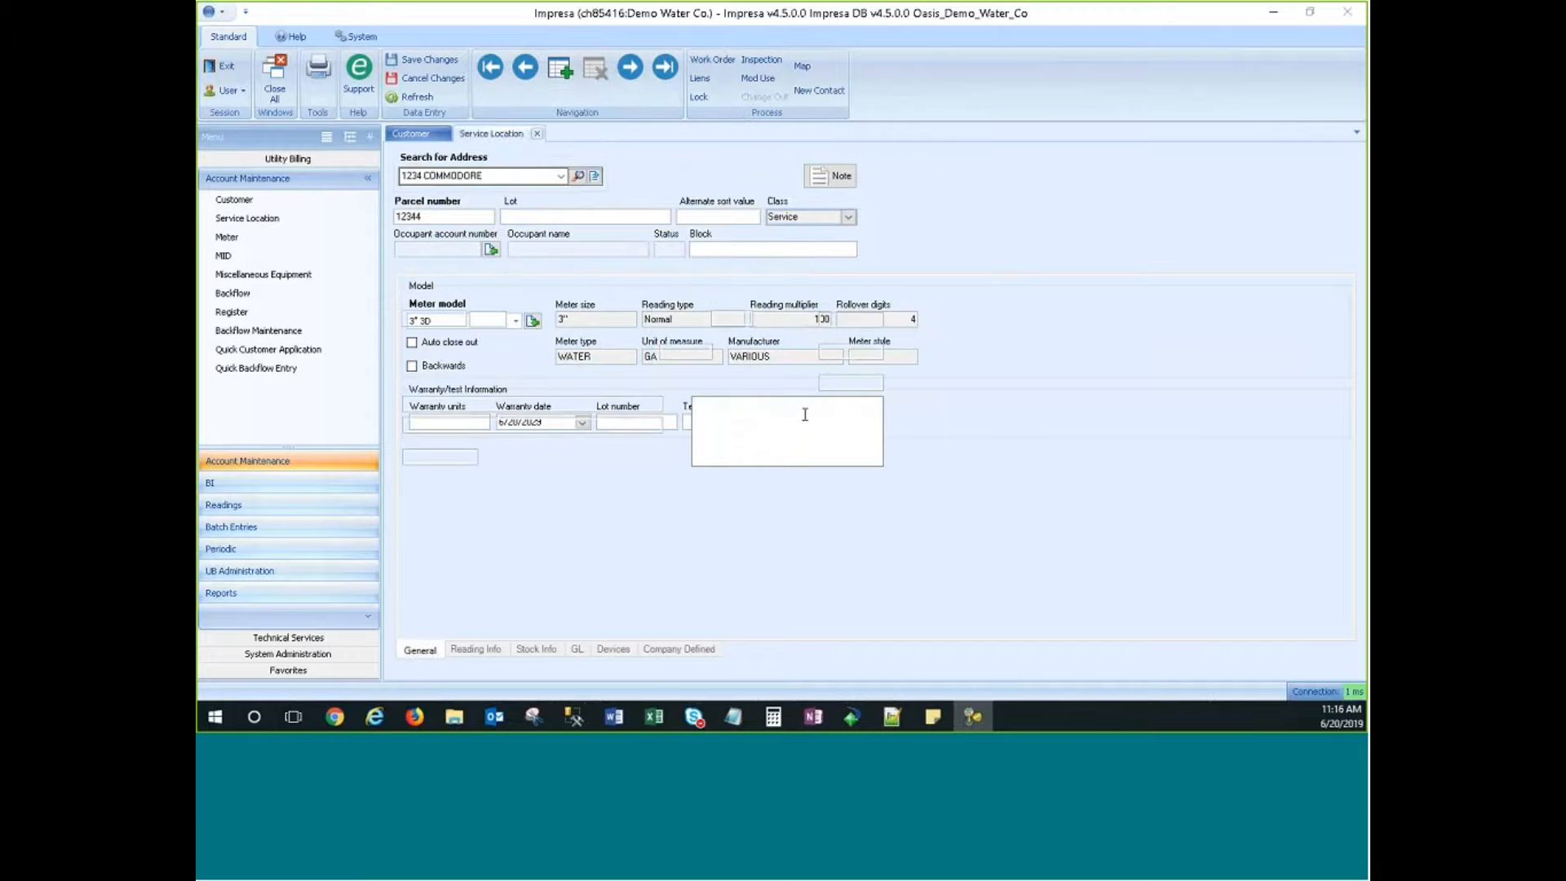
{"action": "left_click", "coordinate": [249, 242]}
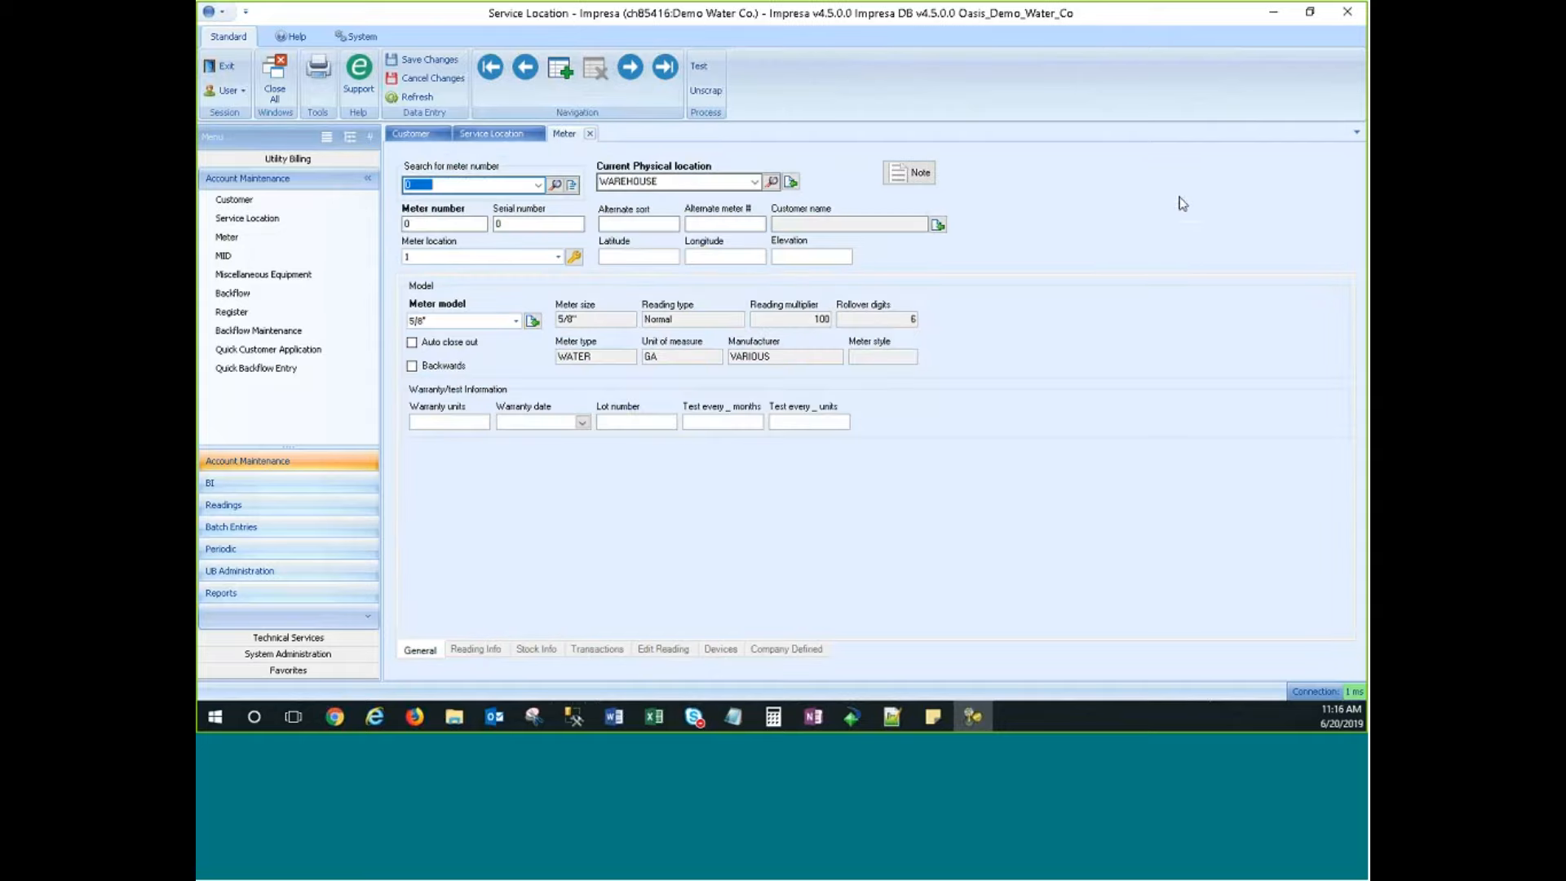
{"action": "left_click", "coordinate": [538, 185]}
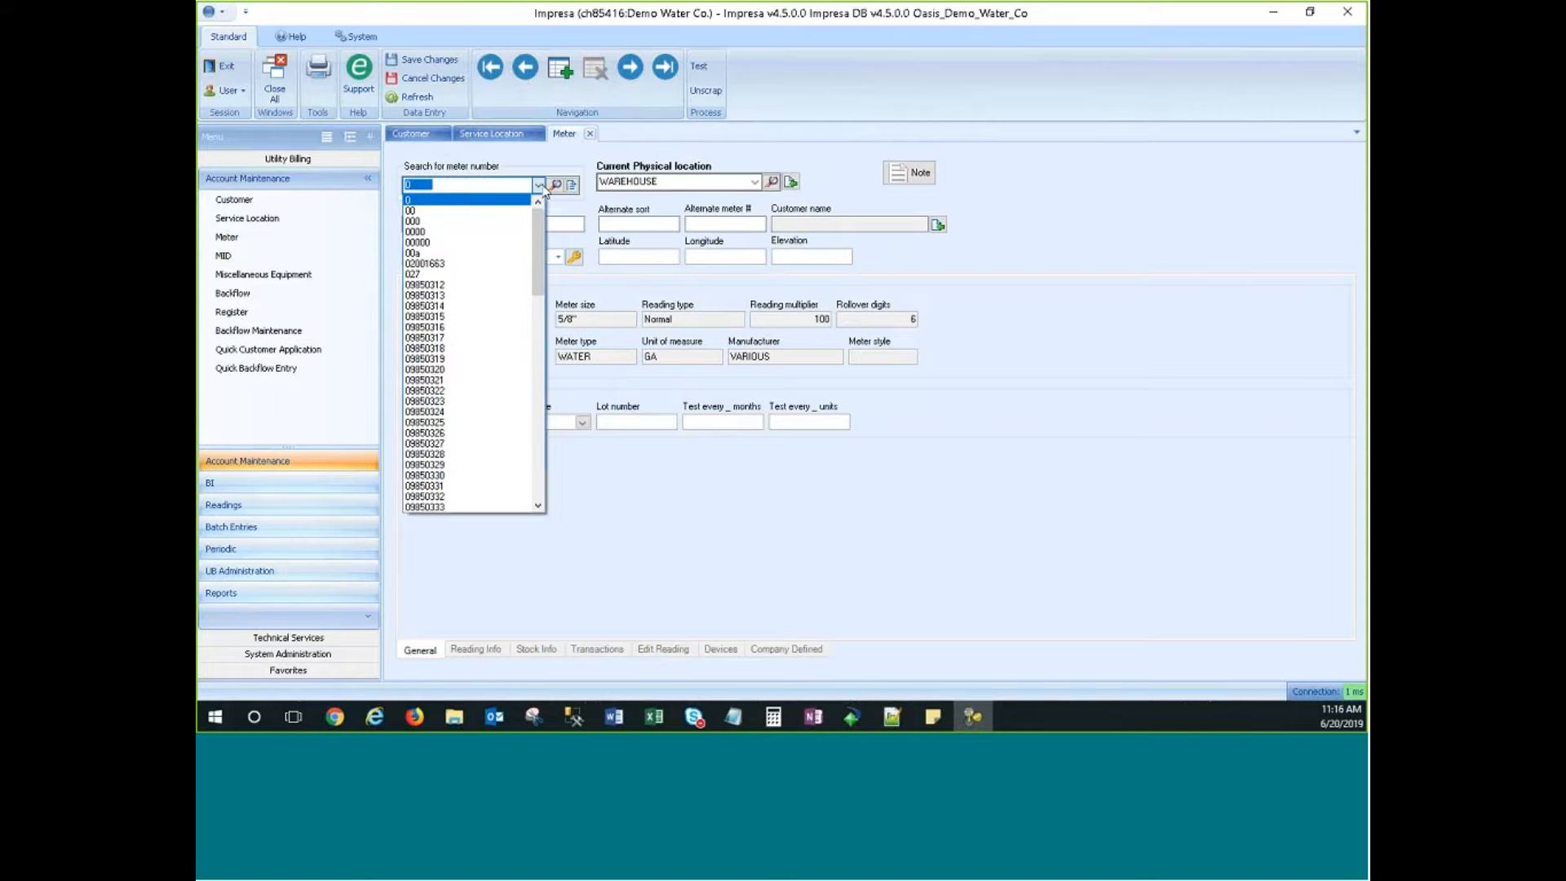
{"action": "scroll", "coordinate": [438, 399], "scroll_direction": "down", "scroll_amount": 9}
{"action": "left_click", "coordinate": [438, 400]}
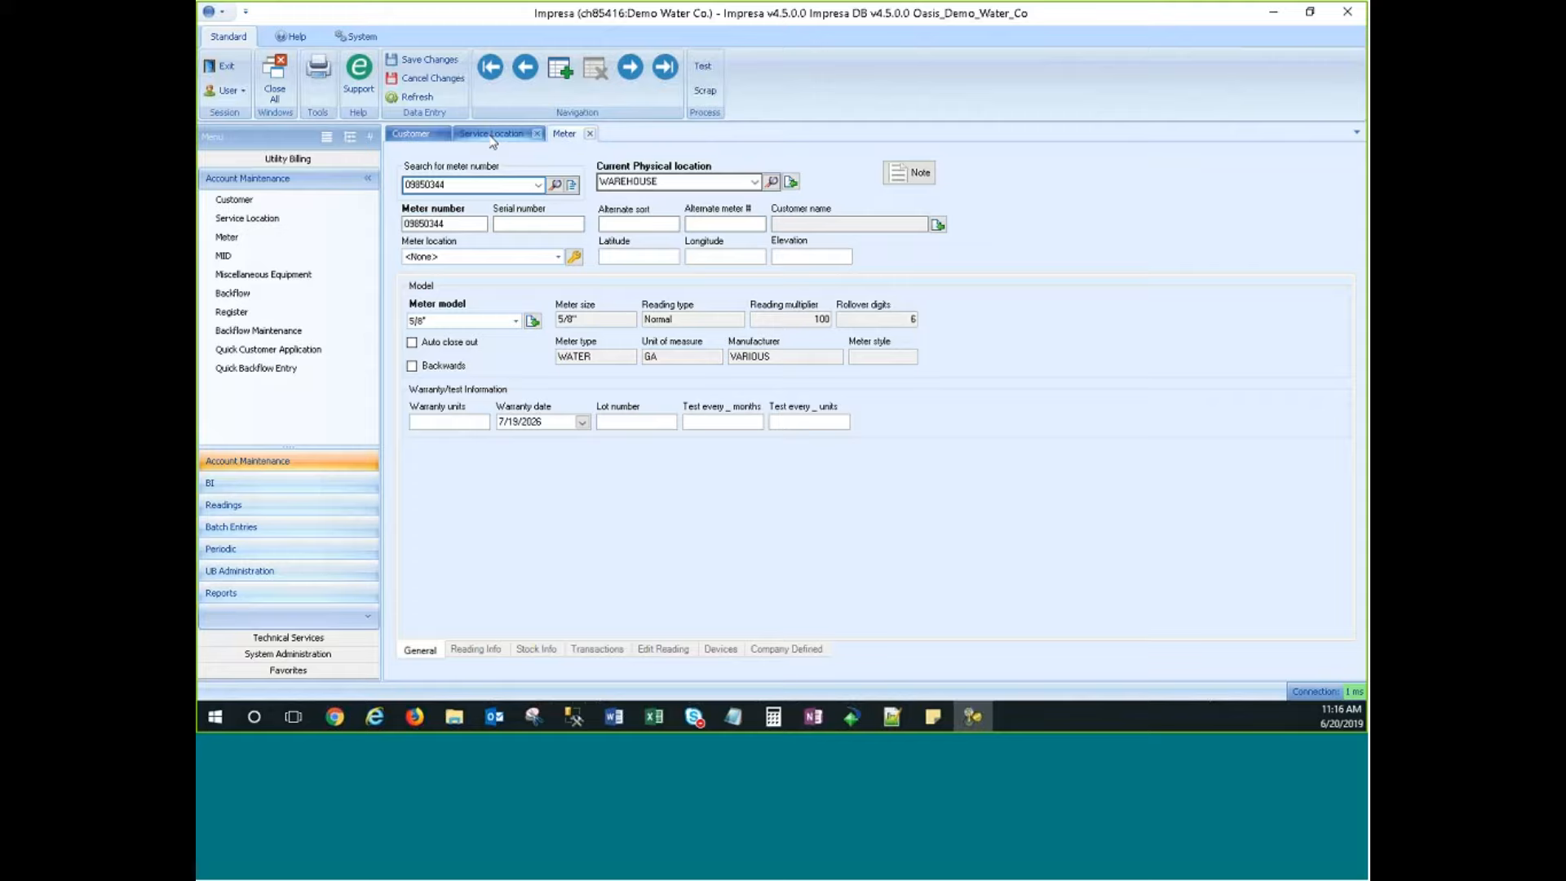
Review the current customer's details and look through the other information categories available on the customer record.
{"action": "left_click", "coordinate": [404, 134]}
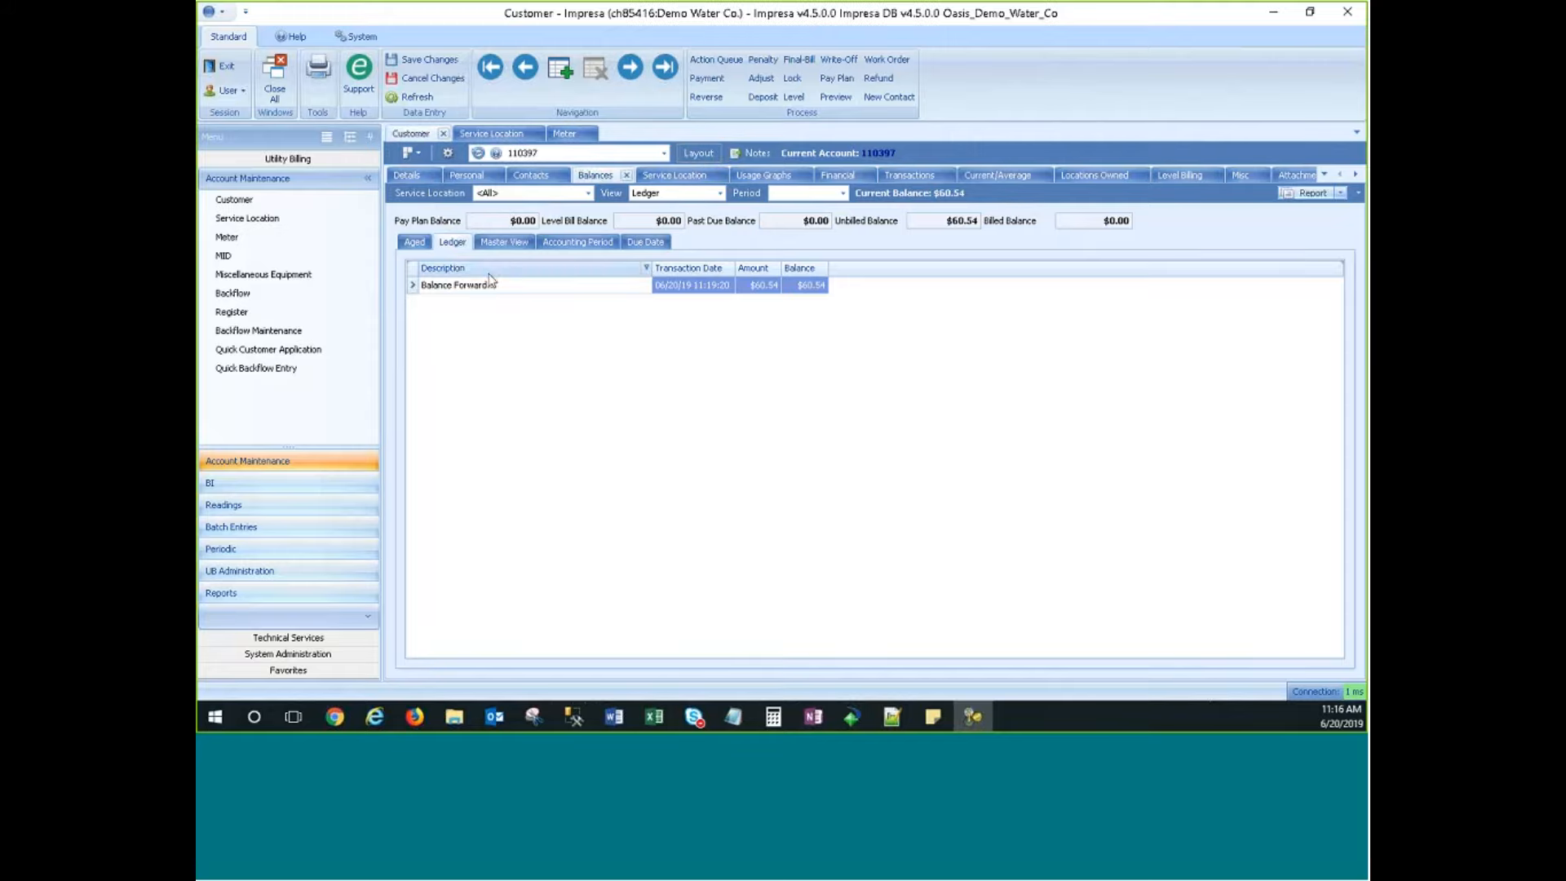
{"action": "left_click", "coordinate": [406, 176]}
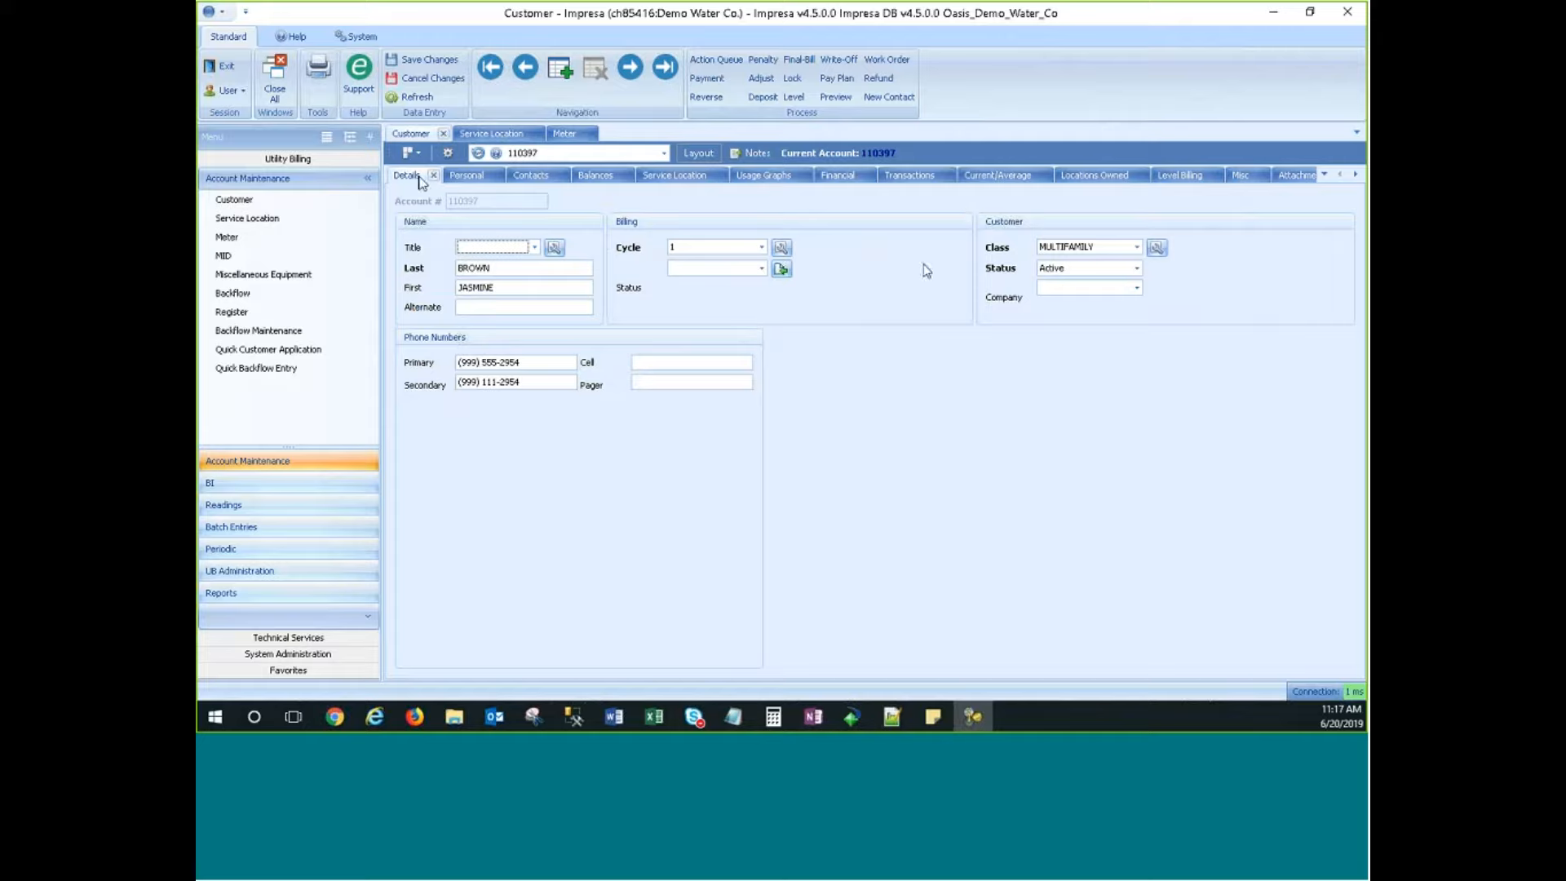
{"action": "left_click", "coordinate": [1355, 176]}
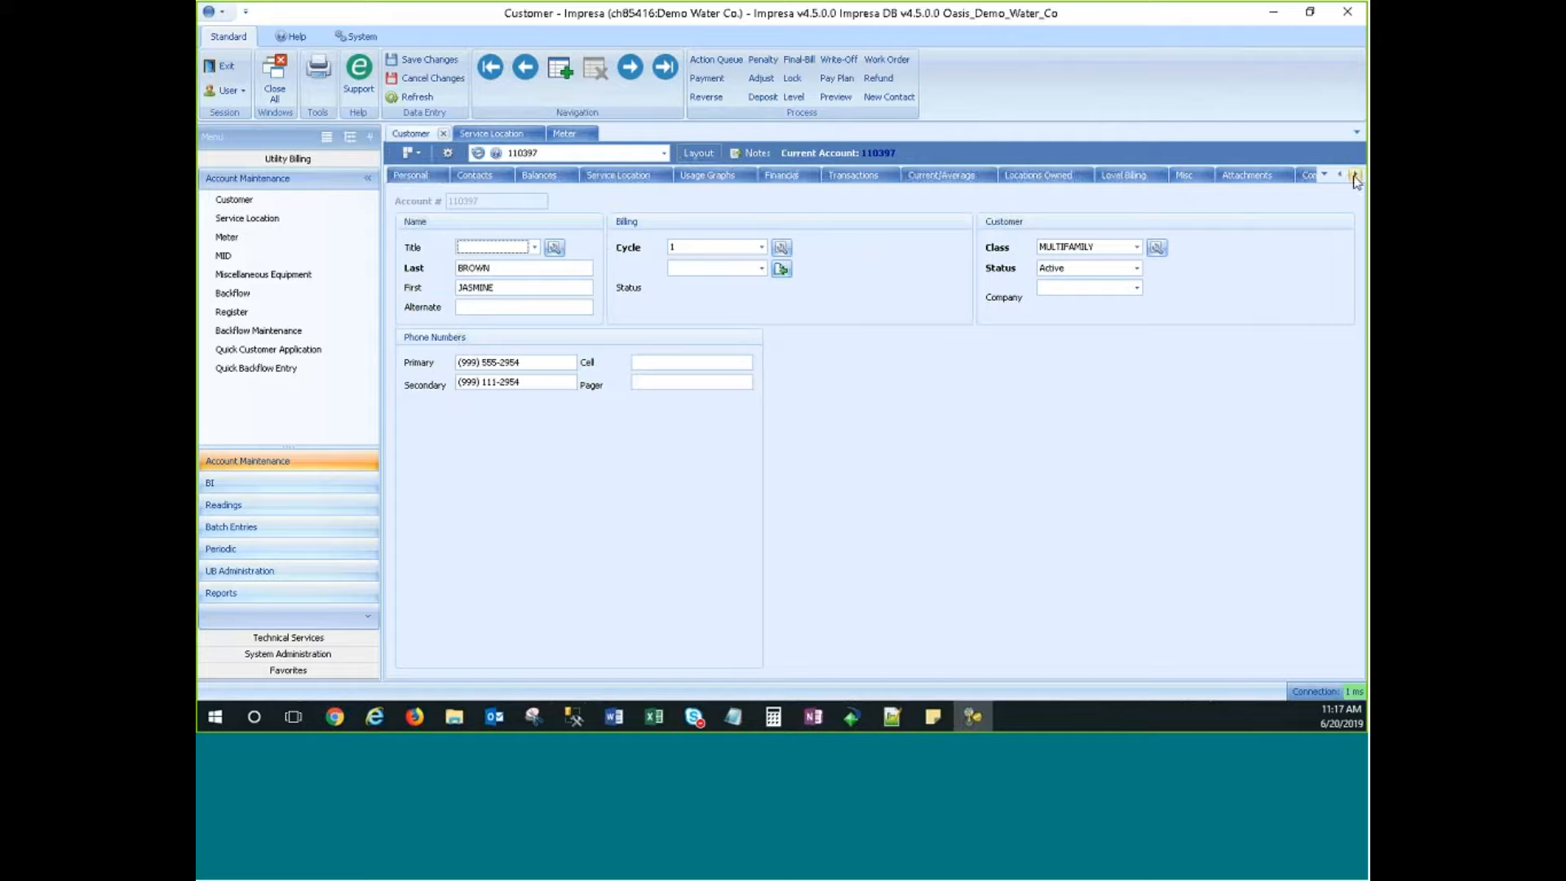
{"action": "left_click", "coordinate": [1354, 176]}
{"action": "left_click", "coordinate": [1340, 176]}
{"action": "left_click", "coordinate": [1340, 176]}
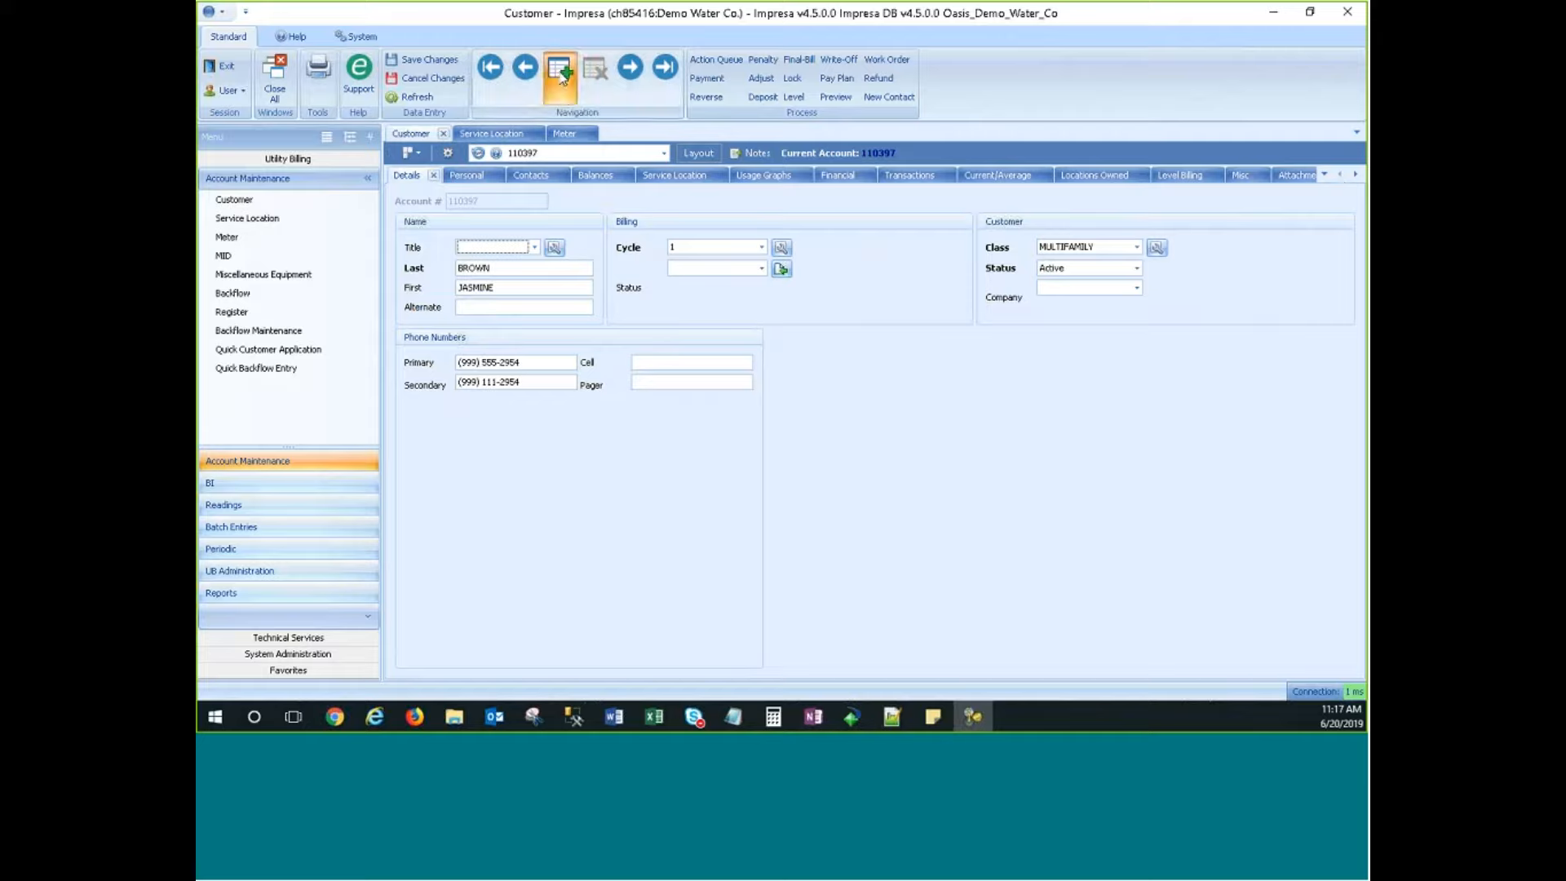
Start a new customer record and look over its Personal and Details fields.
{"action": "left_click", "coordinate": [562, 75]}
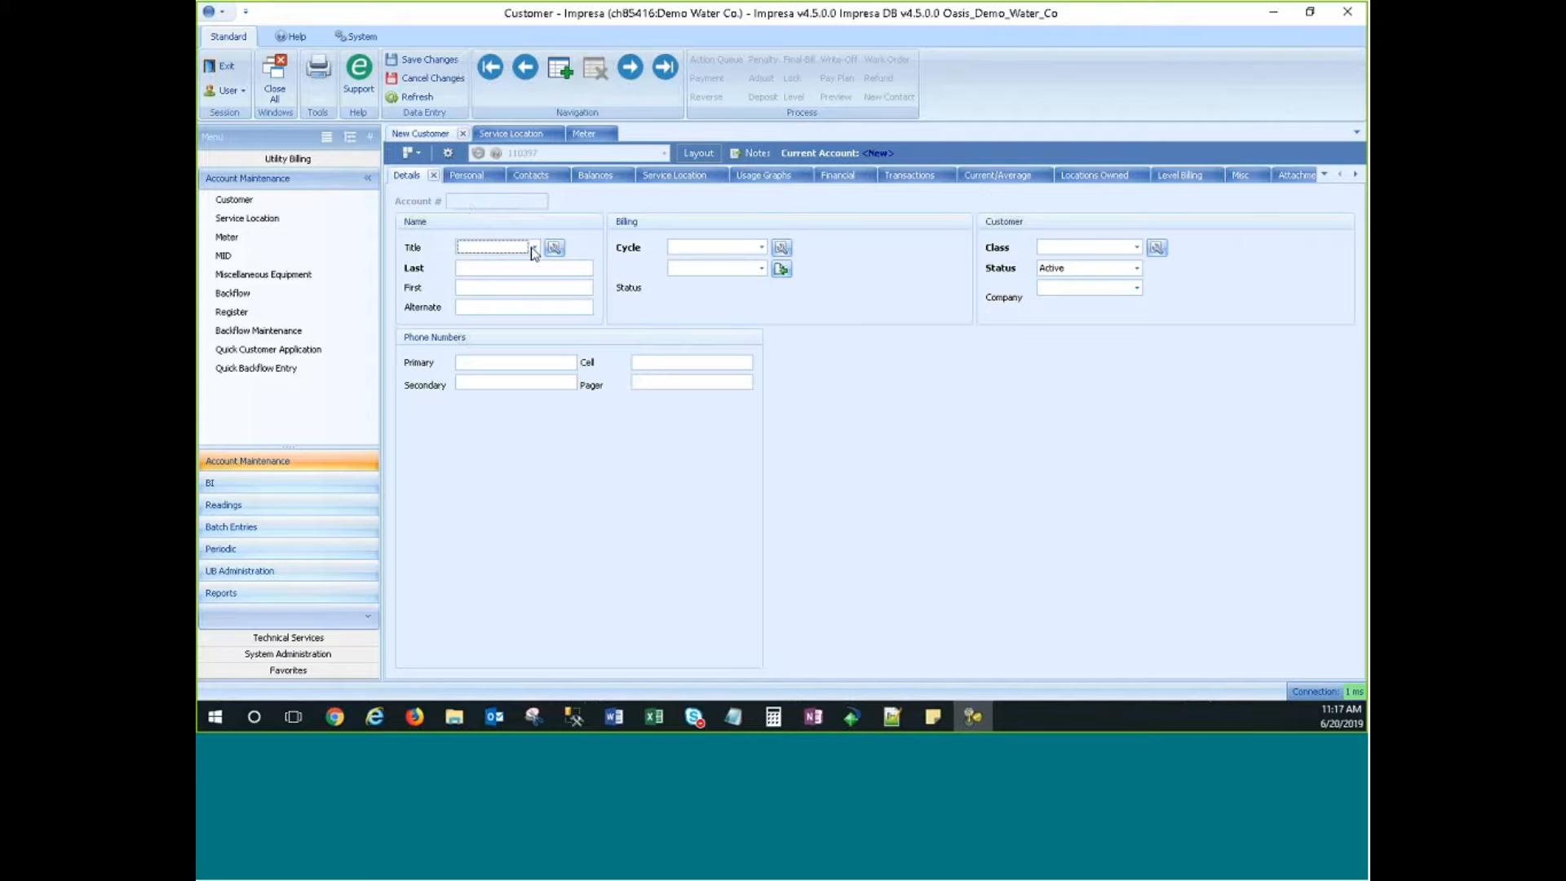
{"action": "left_click", "coordinate": [466, 176]}
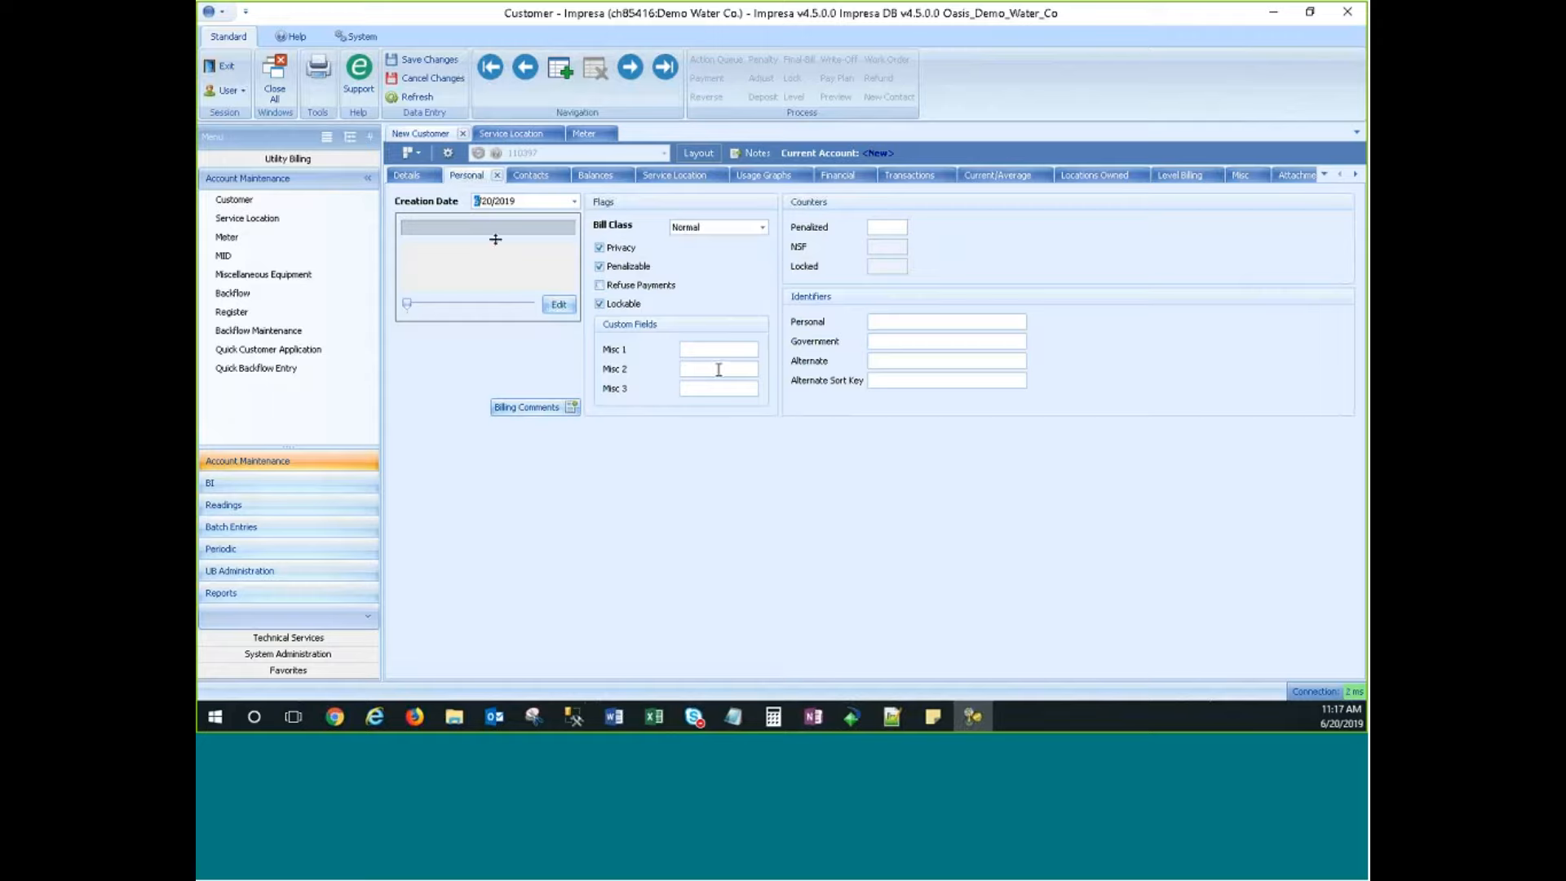
{"action": "left_click", "coordinate": [407, 177]}
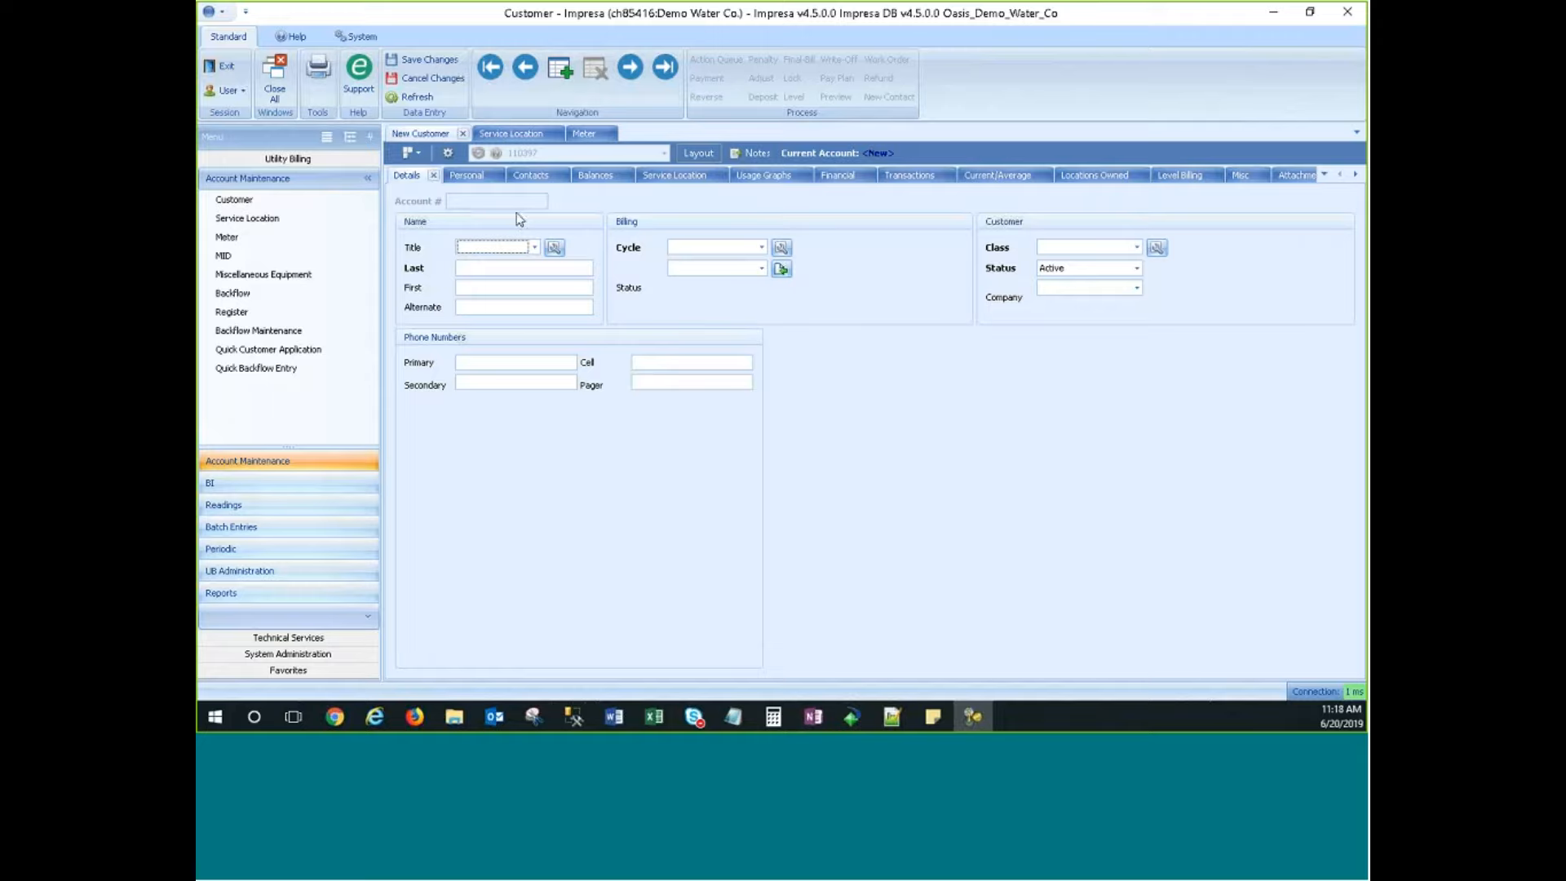
{"action": "left_click", "coordinate": [466, 175]}
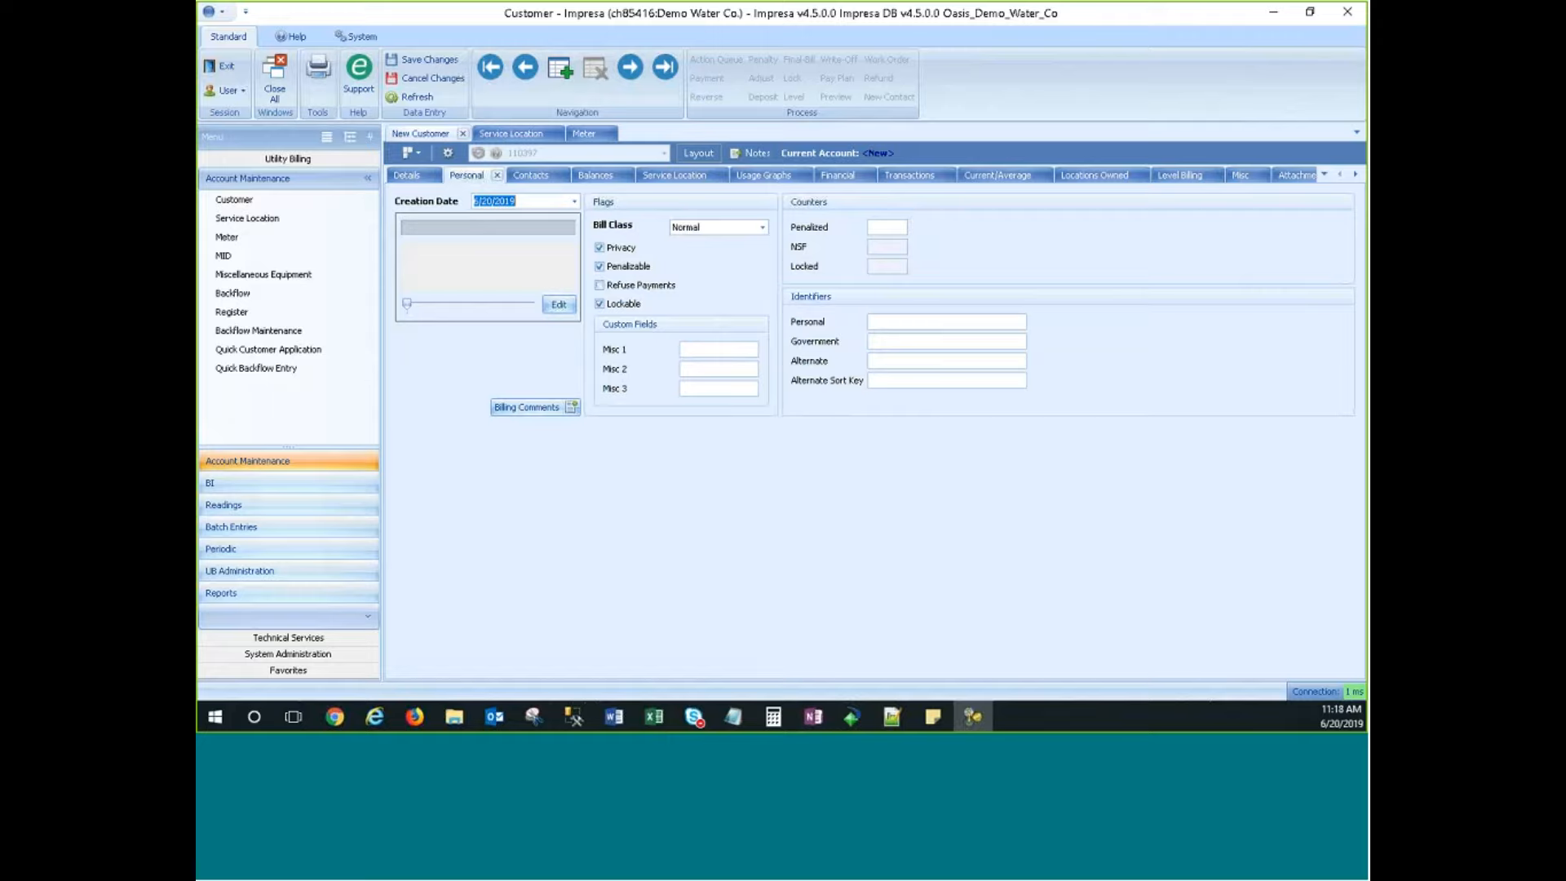
{"action": "left_click", "coordinate": [404, 175]}
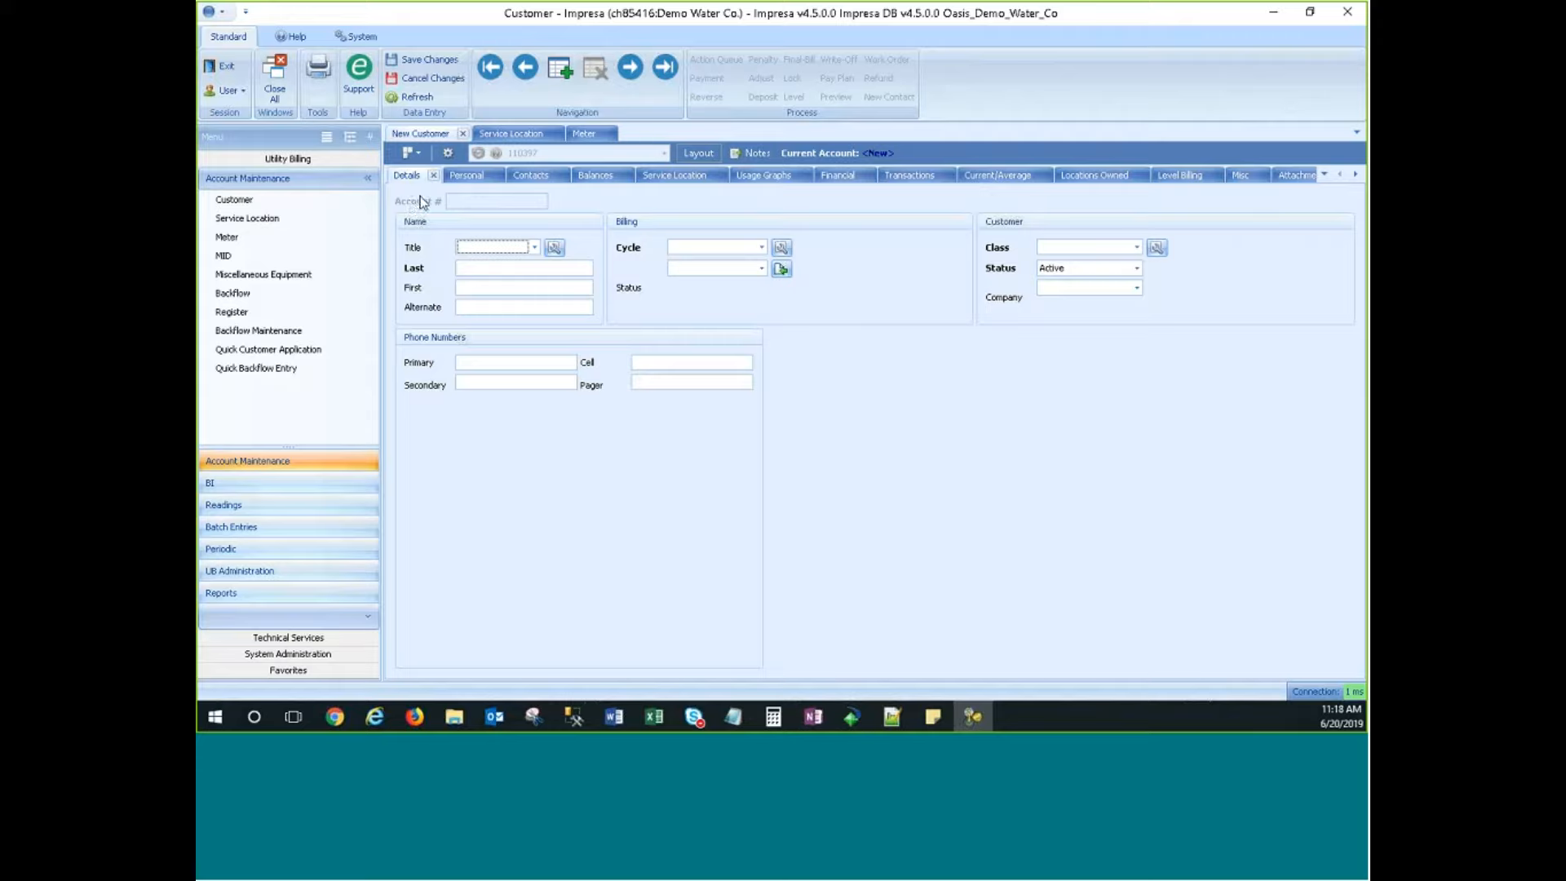
Enter the new customer's last name, and set billing cycle 1, class RESIDENTIAL and status Active.
{"action": "key", "text": "Tab"}
{"action": "type", "text": "holloway"}
{"action": "left_click", "coordinate": [499, 292]}
{"action": "left_click", "coordinate": [761, 247]}
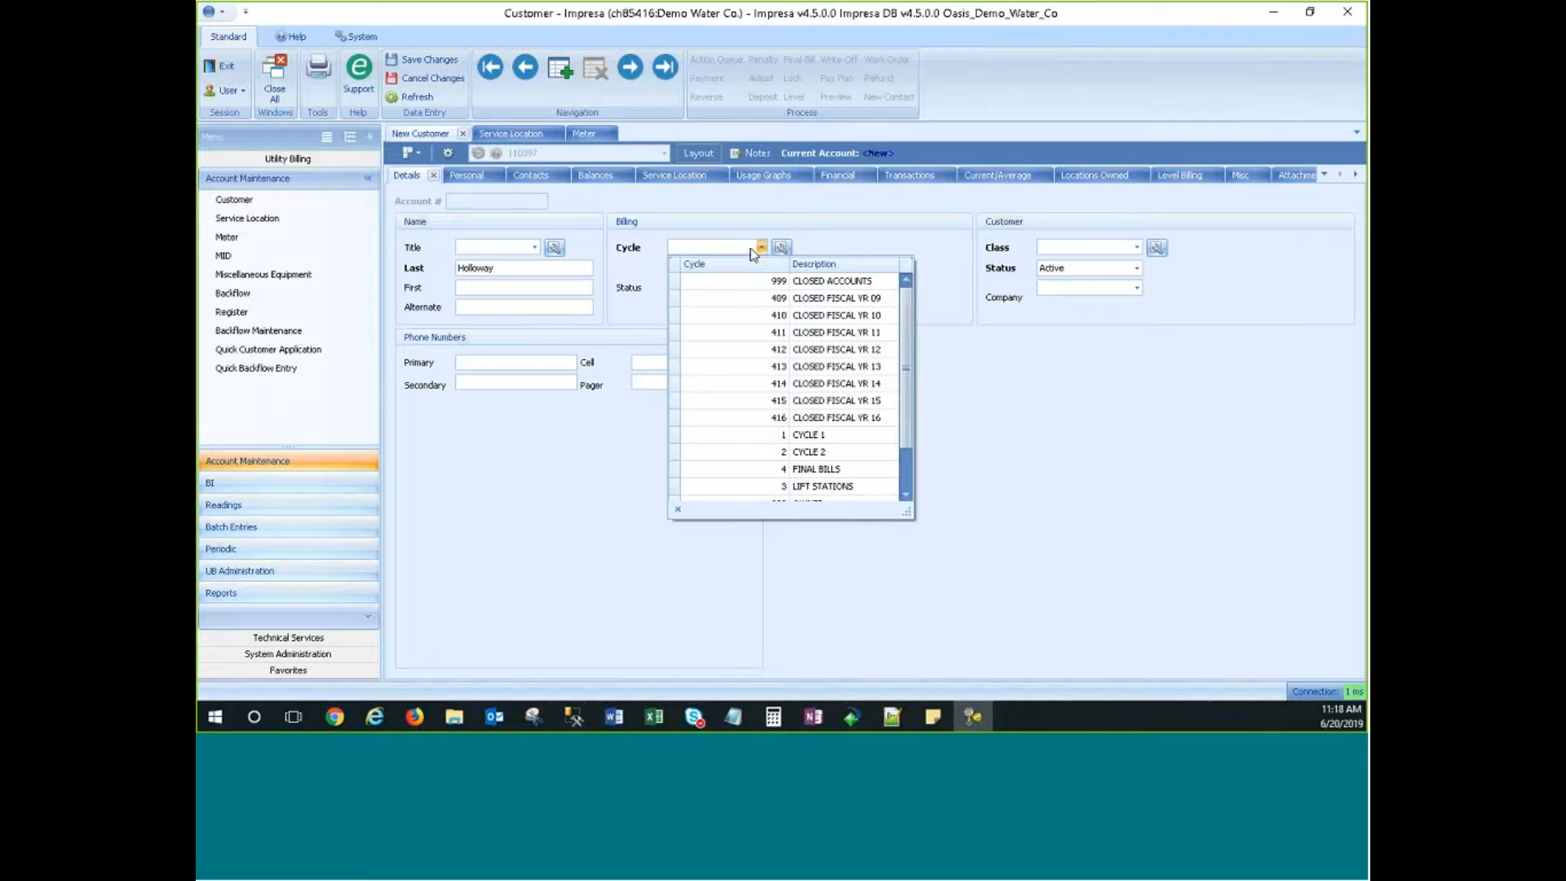
{"action": "left_click", "coordinate": [819, 435]}
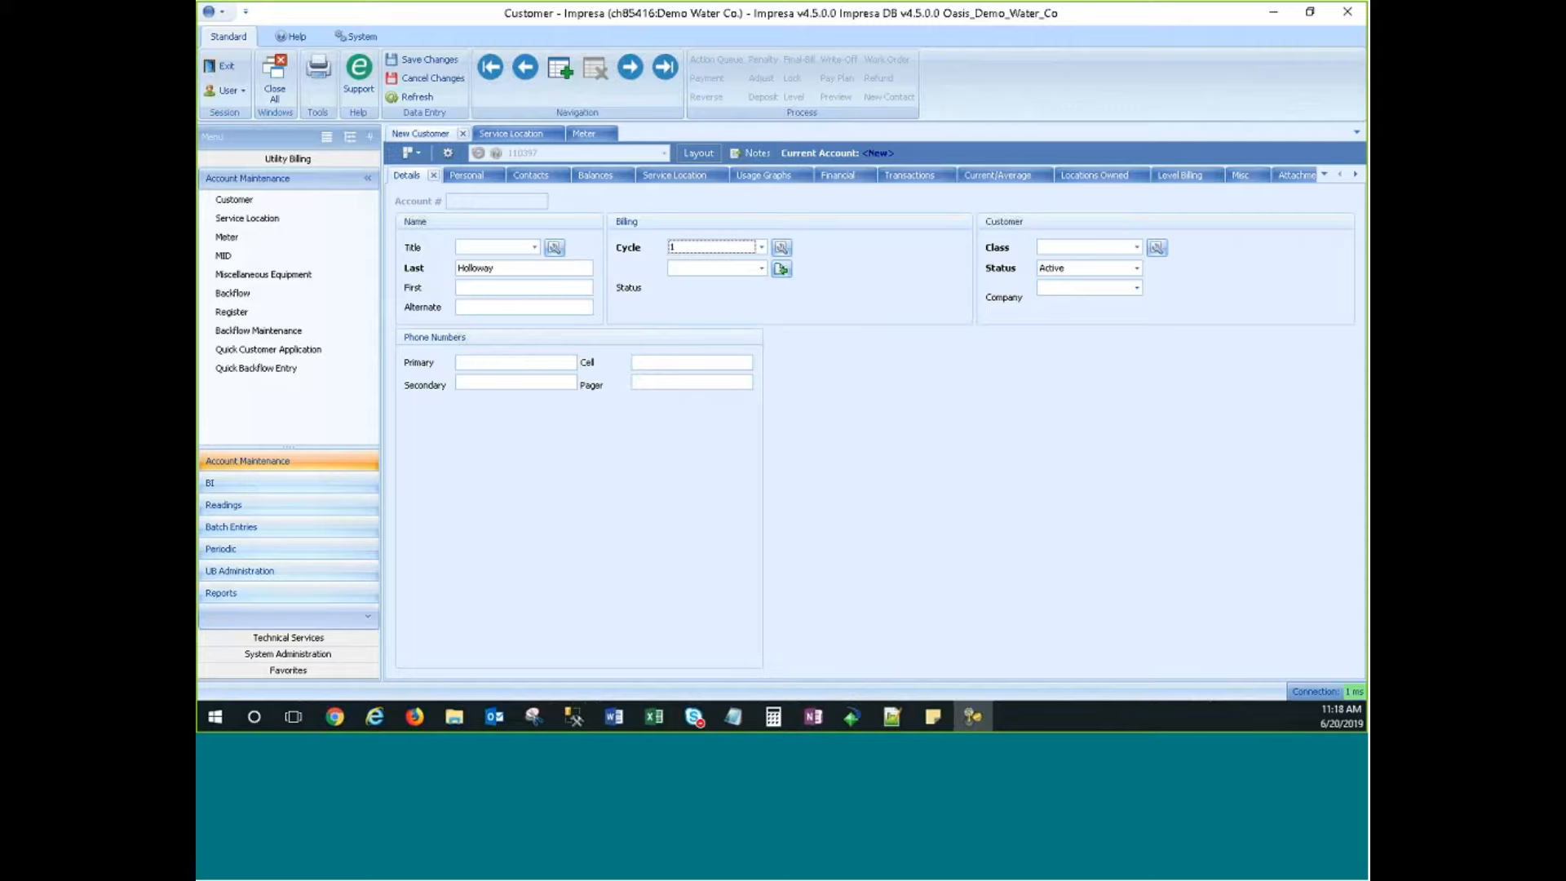
{"action": "left_click", "coordinate": [1138, 247]}
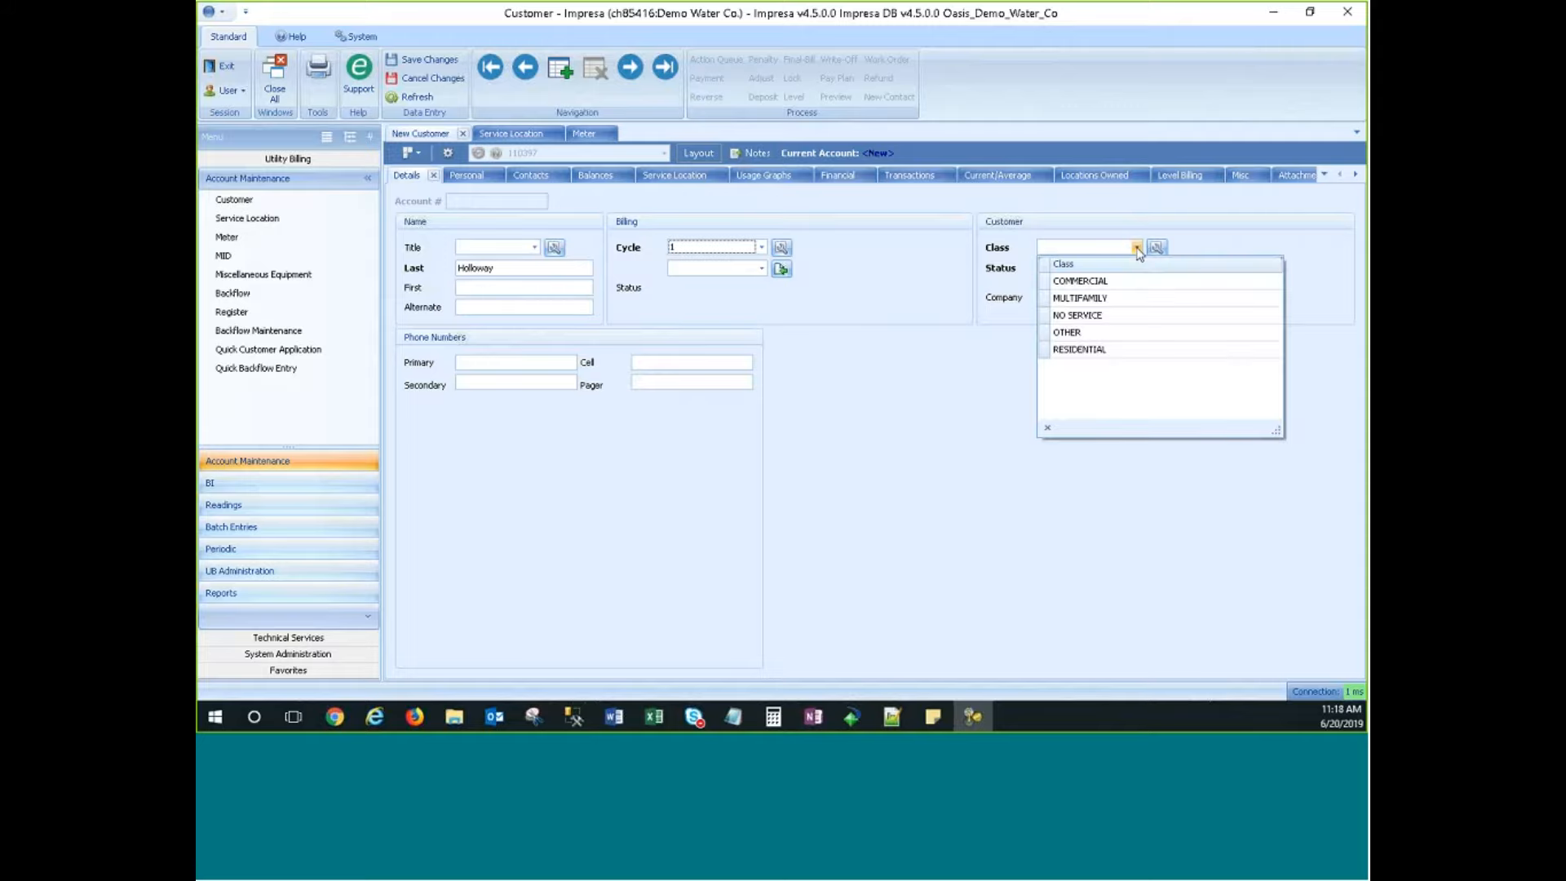
{"action": "left_click", "coordinate": [1103, 349]}
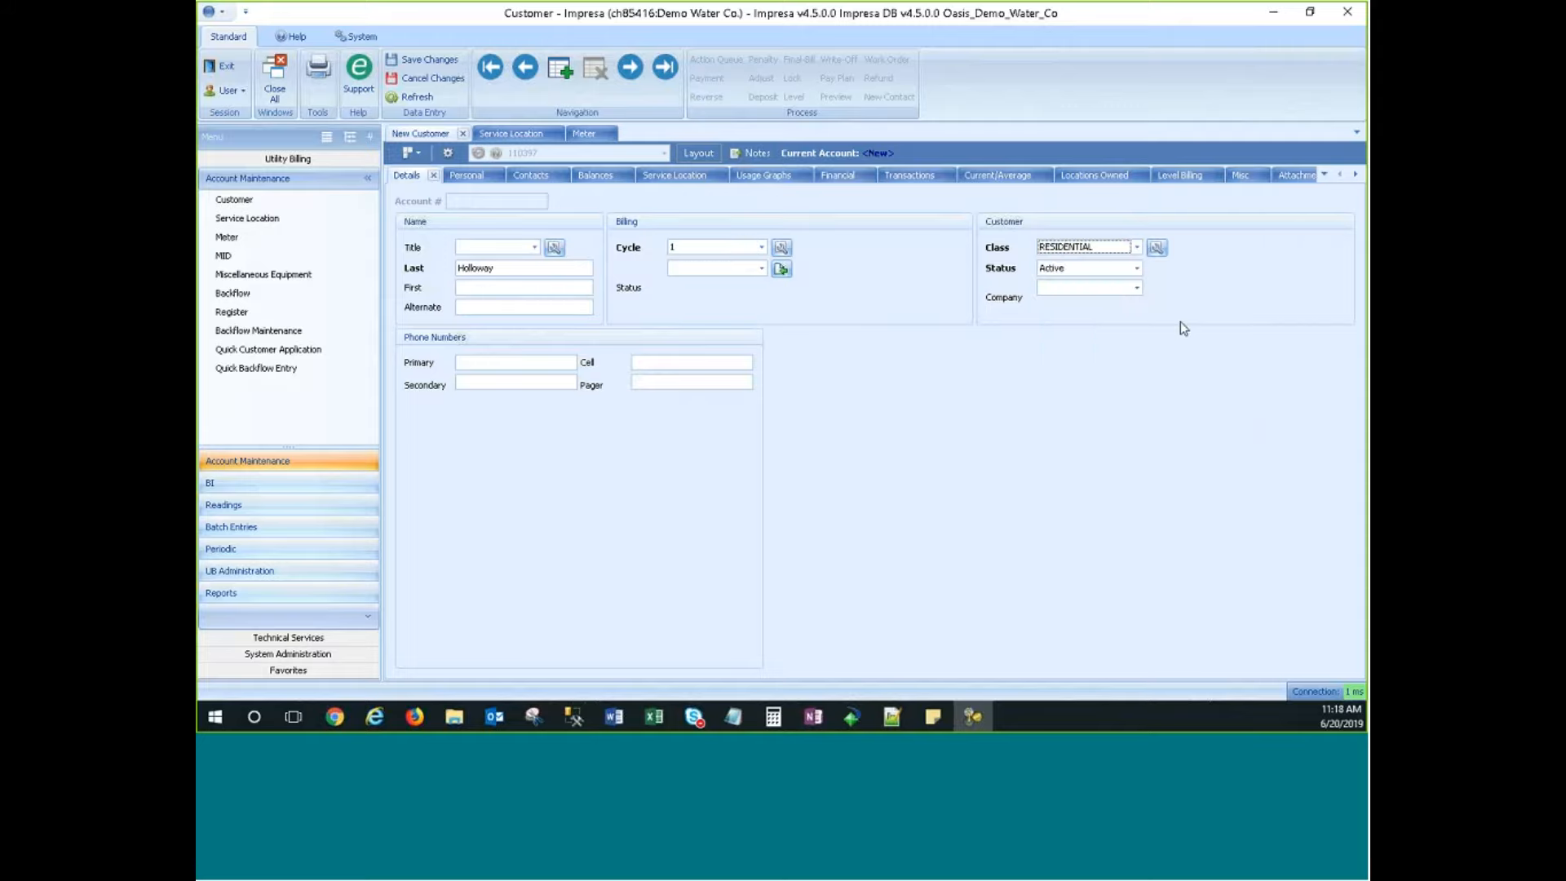
{"action": "left_click", "coordinate": [1137, 268]}
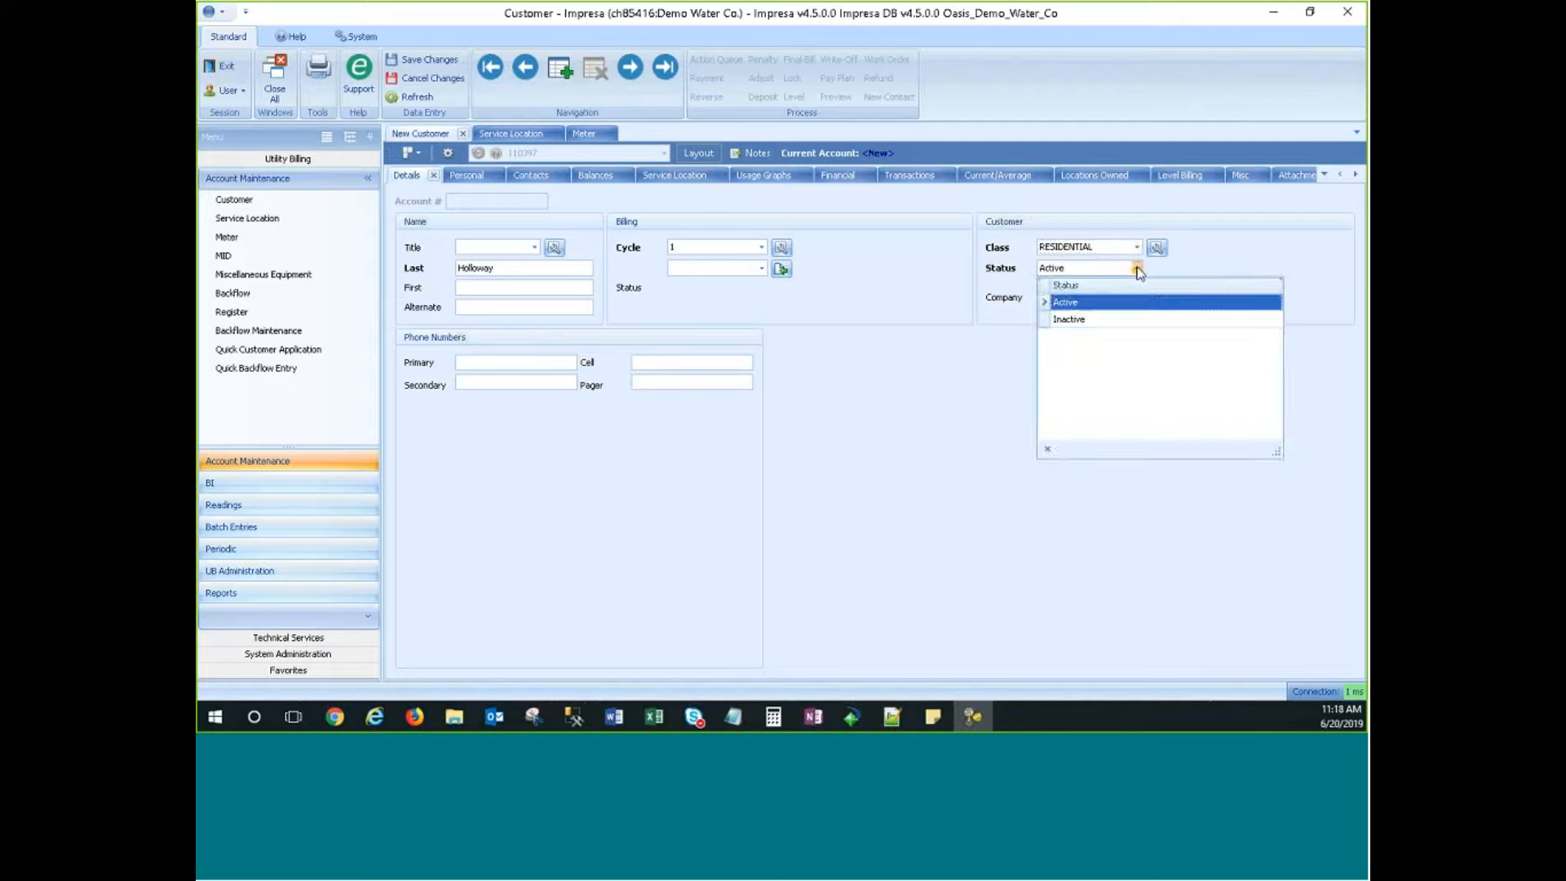
{"action": "left_click", "coordinate": [1138, 270]}
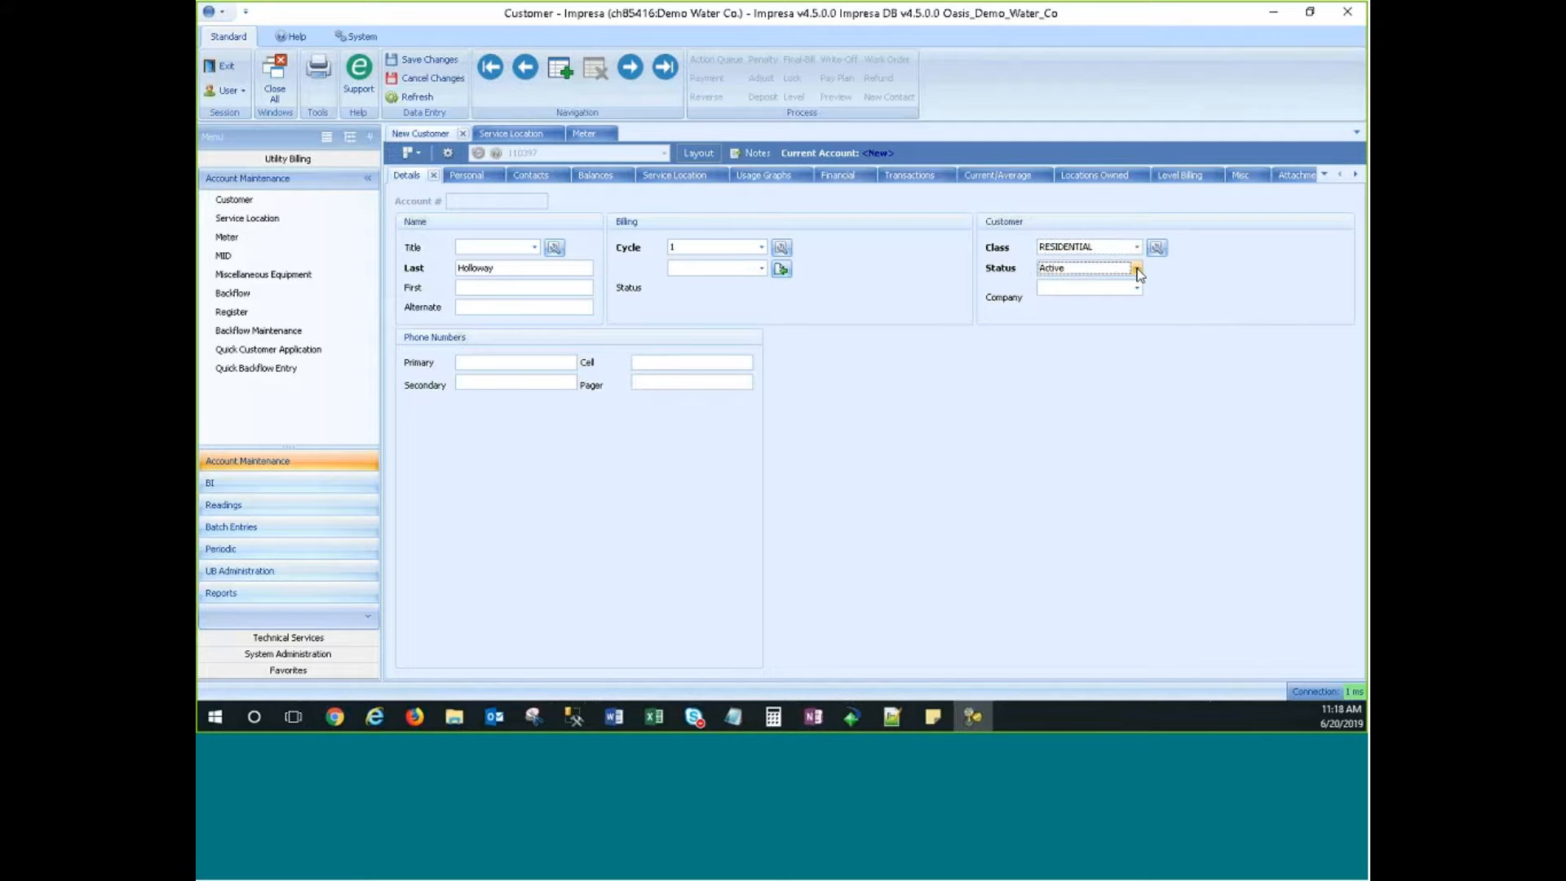
Check the bill class options in the new customer's personal information and keep Normal.
{"action": "left_click", "coordinate": [466, 174]}
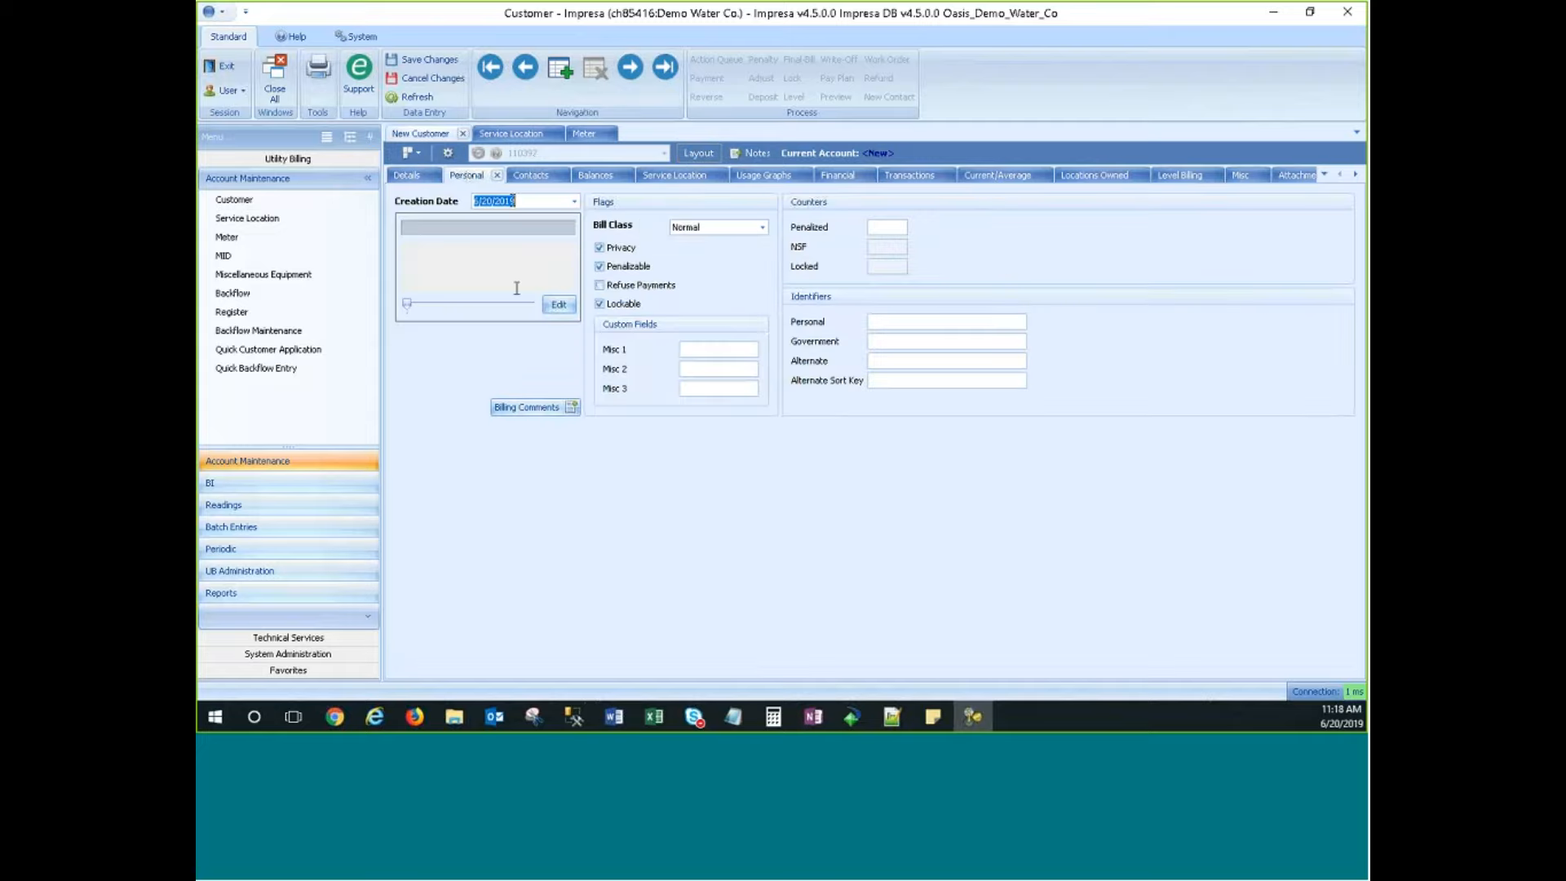
{"action": "left_click", "coordinate": [765, 230]}
{"action": "left_click", "coordinate": [766, 230]}
{"action": "left_click", "coordinate": [739, 229]}
Add a bill-to address with the customer's street, city, state and postal code, and save the new customer record.
{"action": "left_click", "coordinate": [559, 305]}
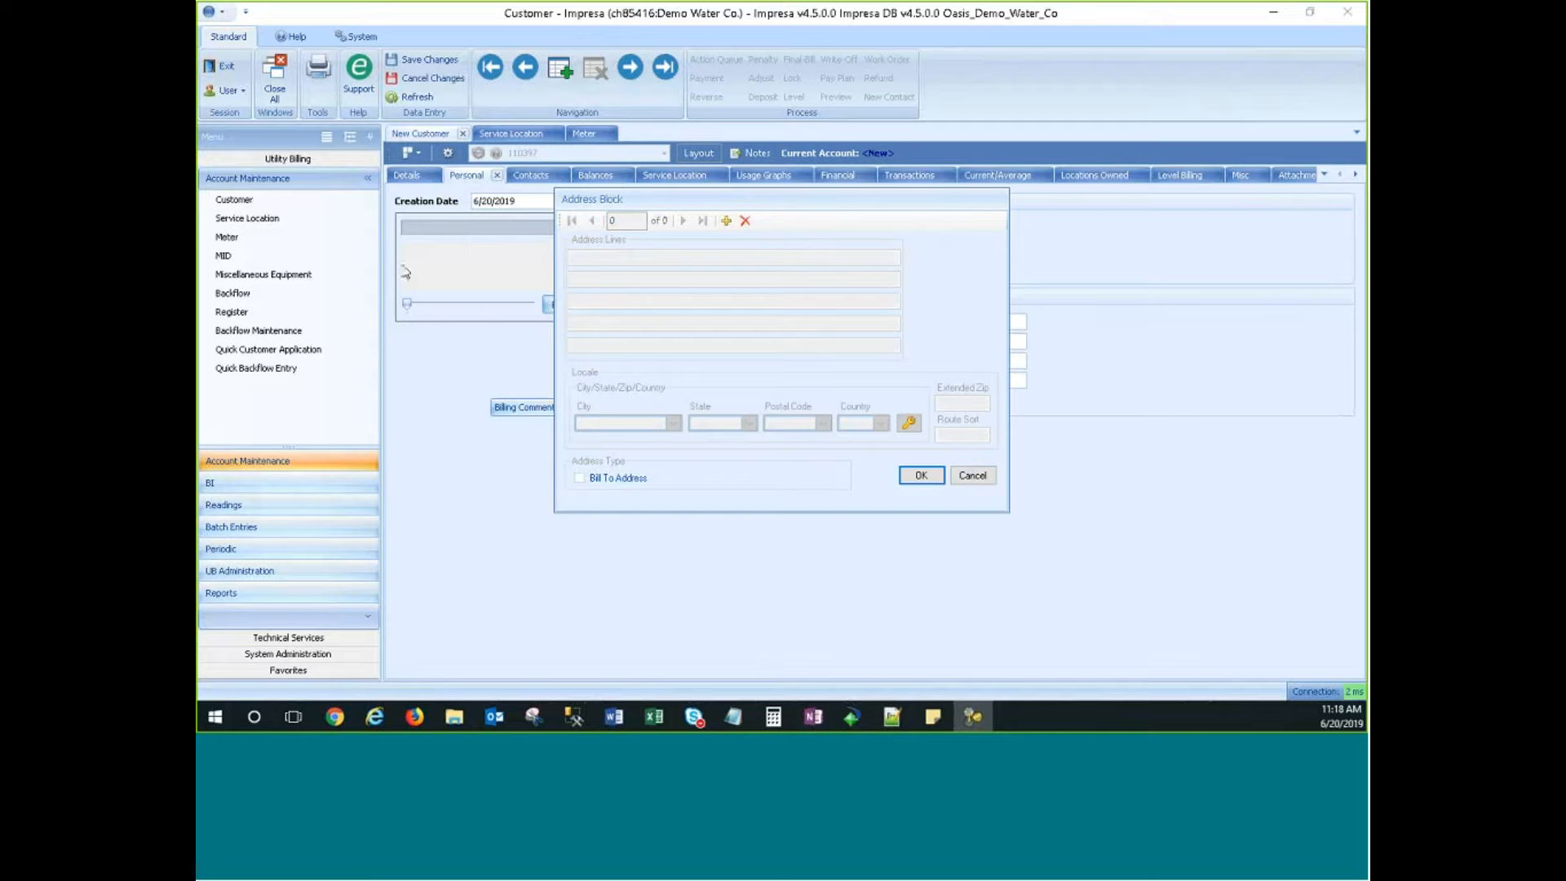
{"action": "left_click", "coordinate": [726, 221]}
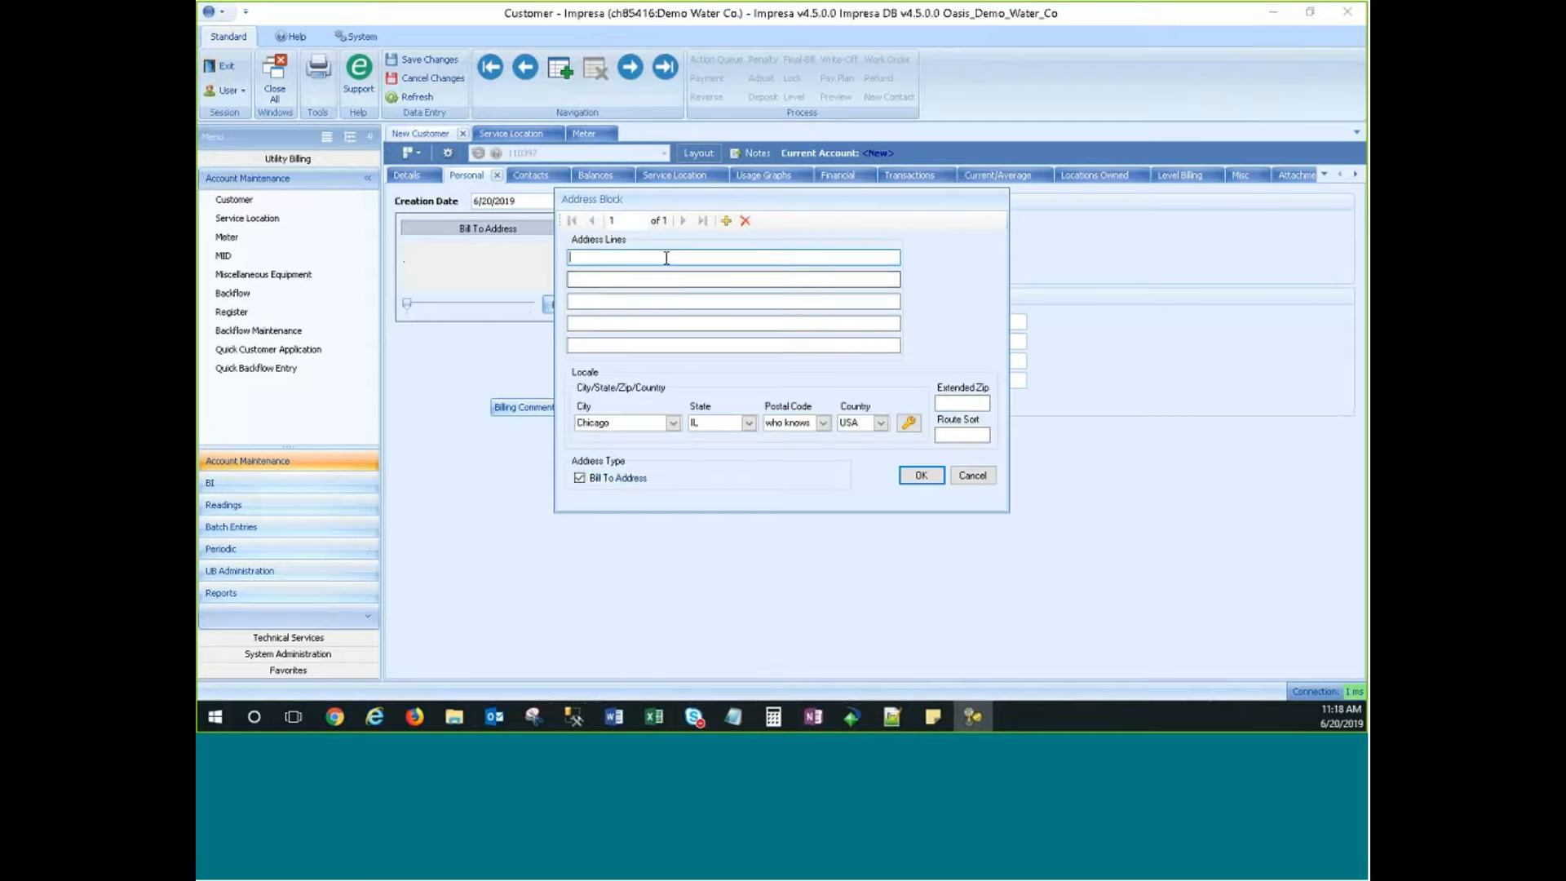
{"action": "type", "text": "1234 stre"}
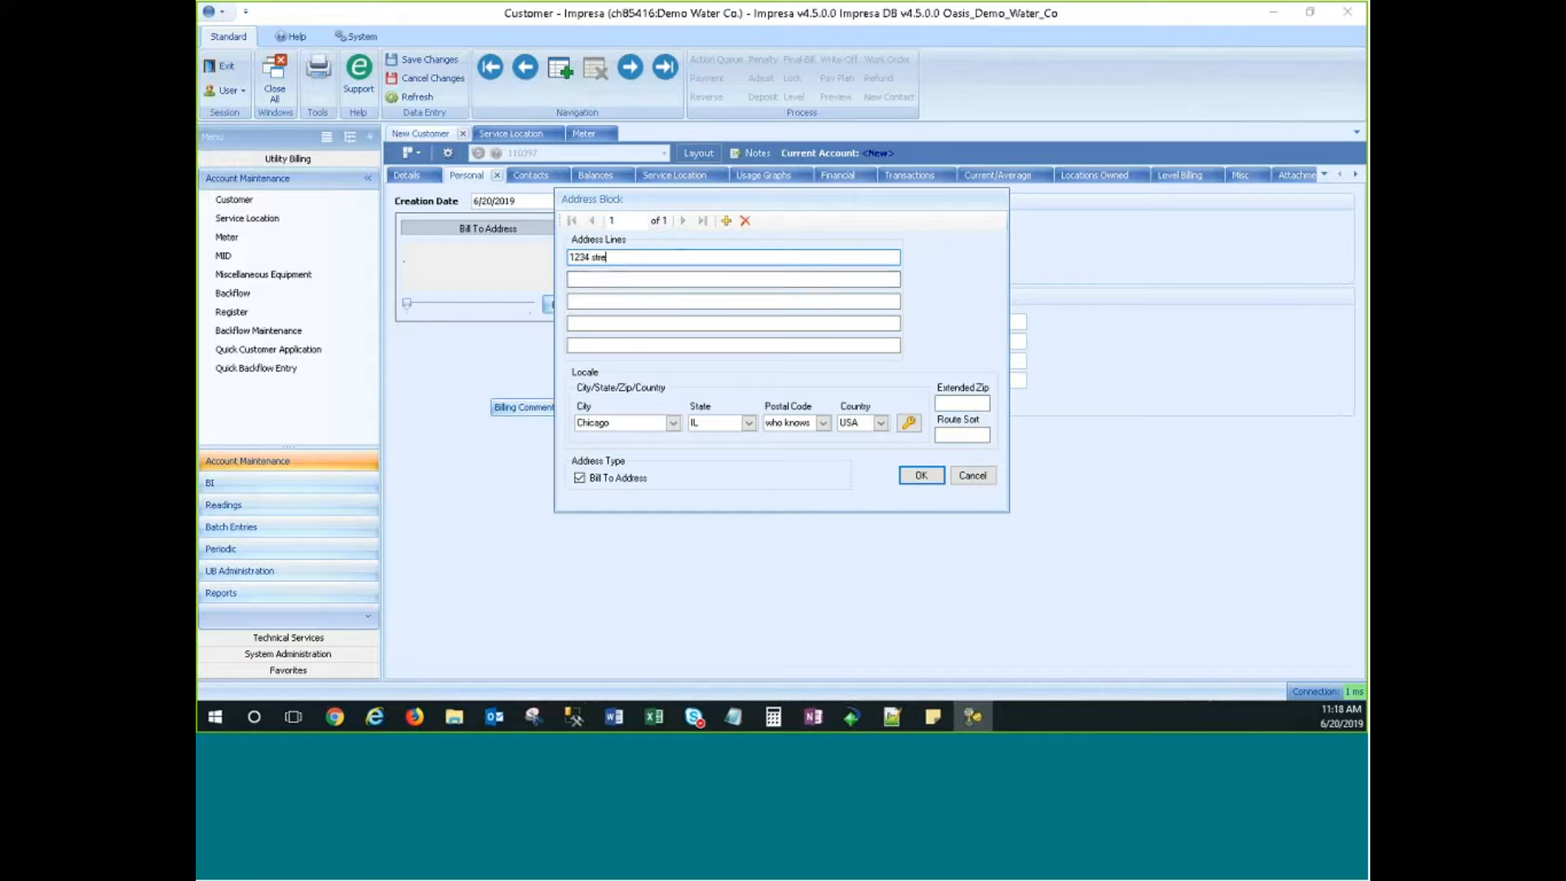
{"action": "type", "text": "et rd"}
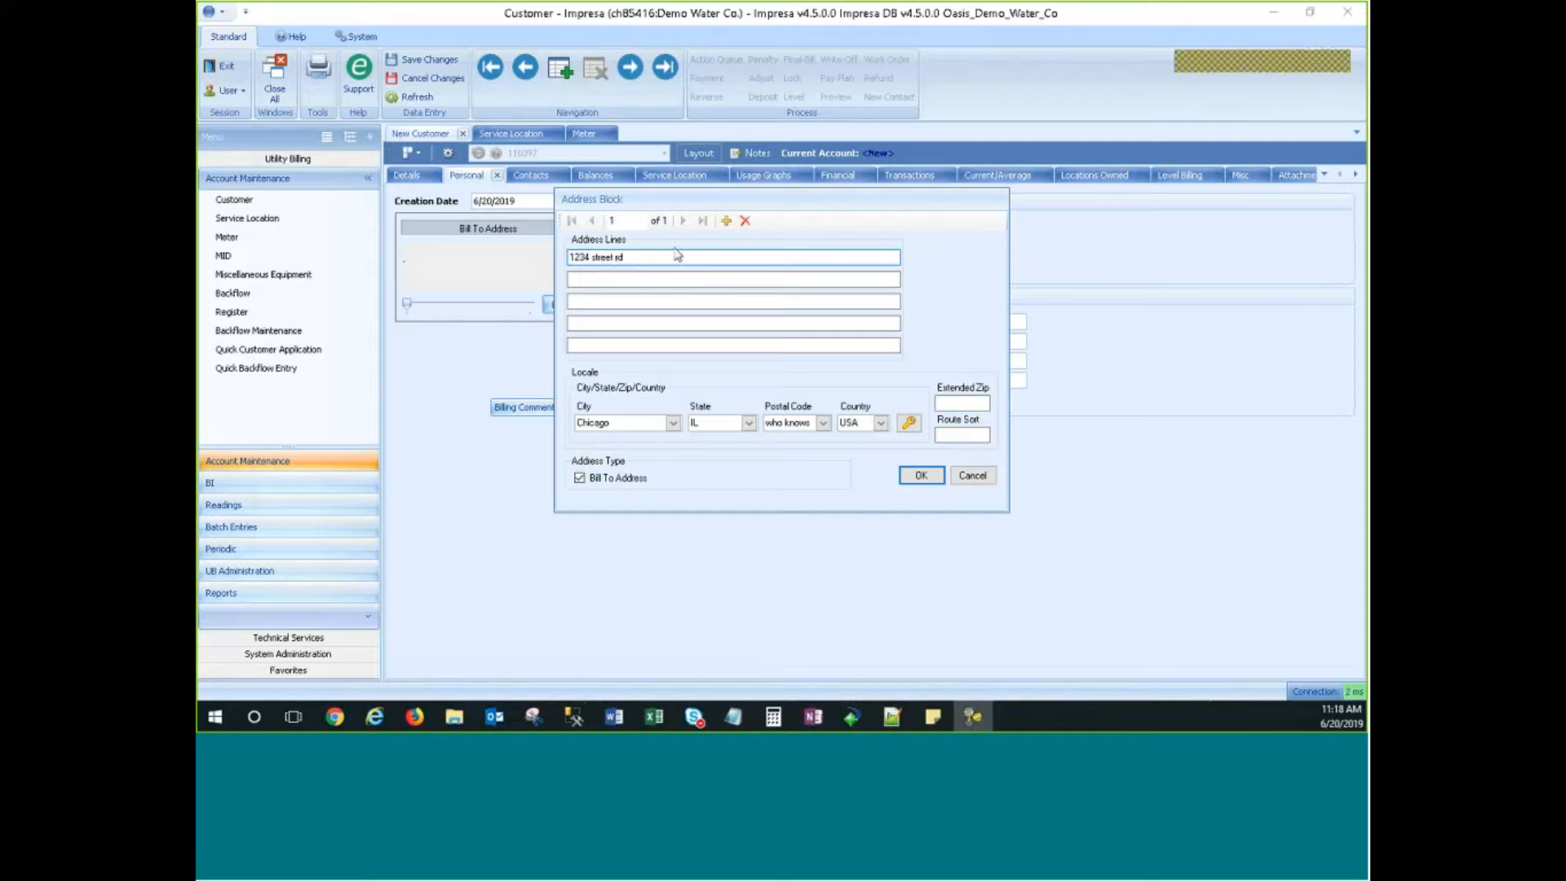
{"action": "left_click", "coordinate": [677, 280]}
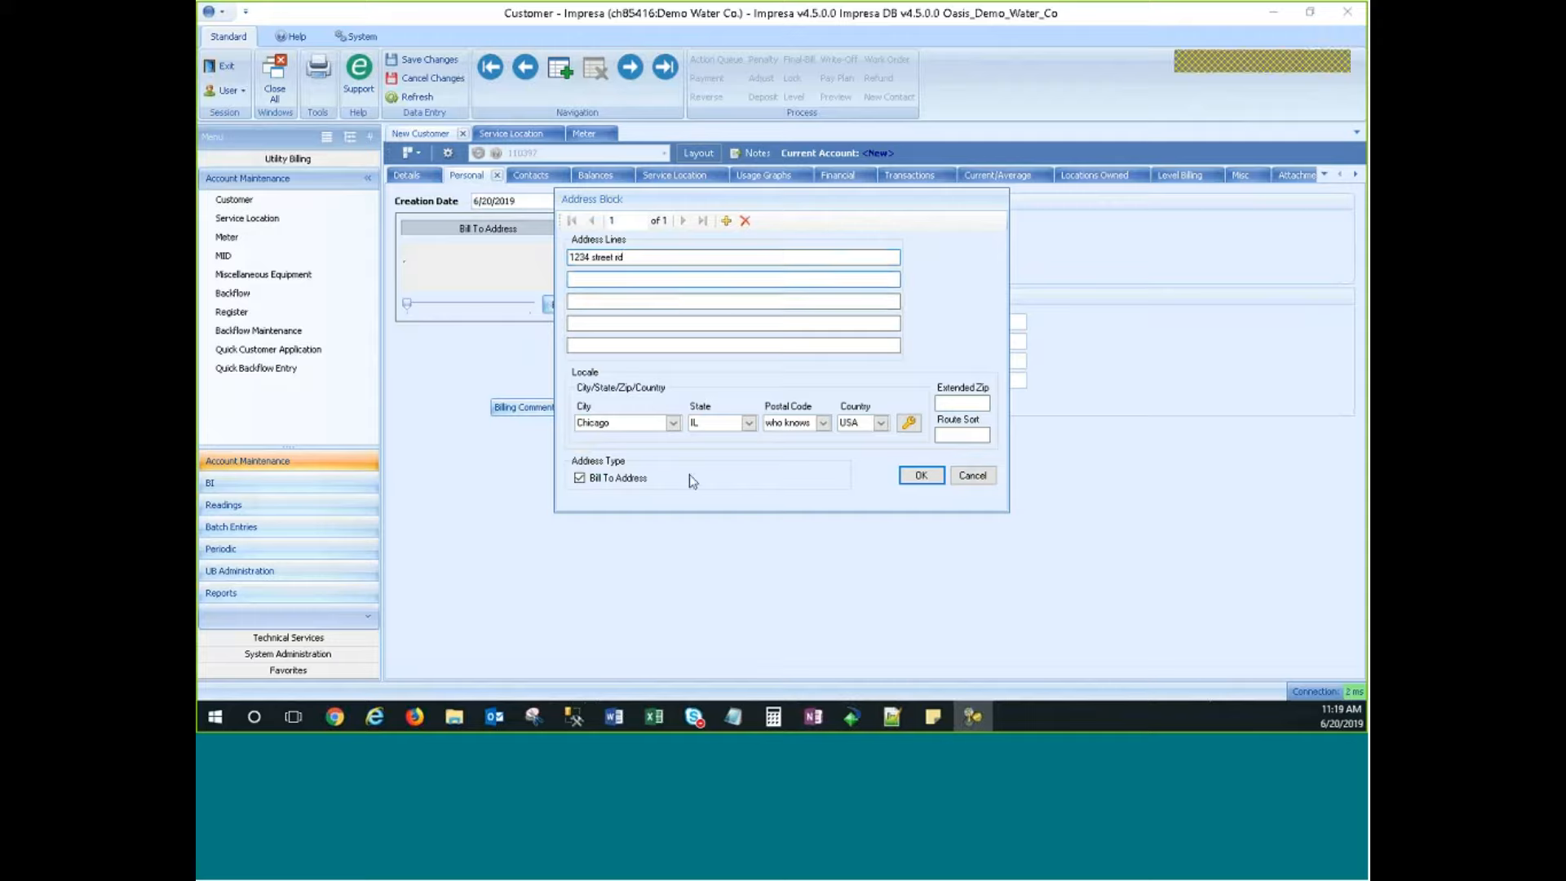
{"action": "left_click", "coordinate": [674, 424]}
{"action": "left_click", "coordinate": [602, 392]}
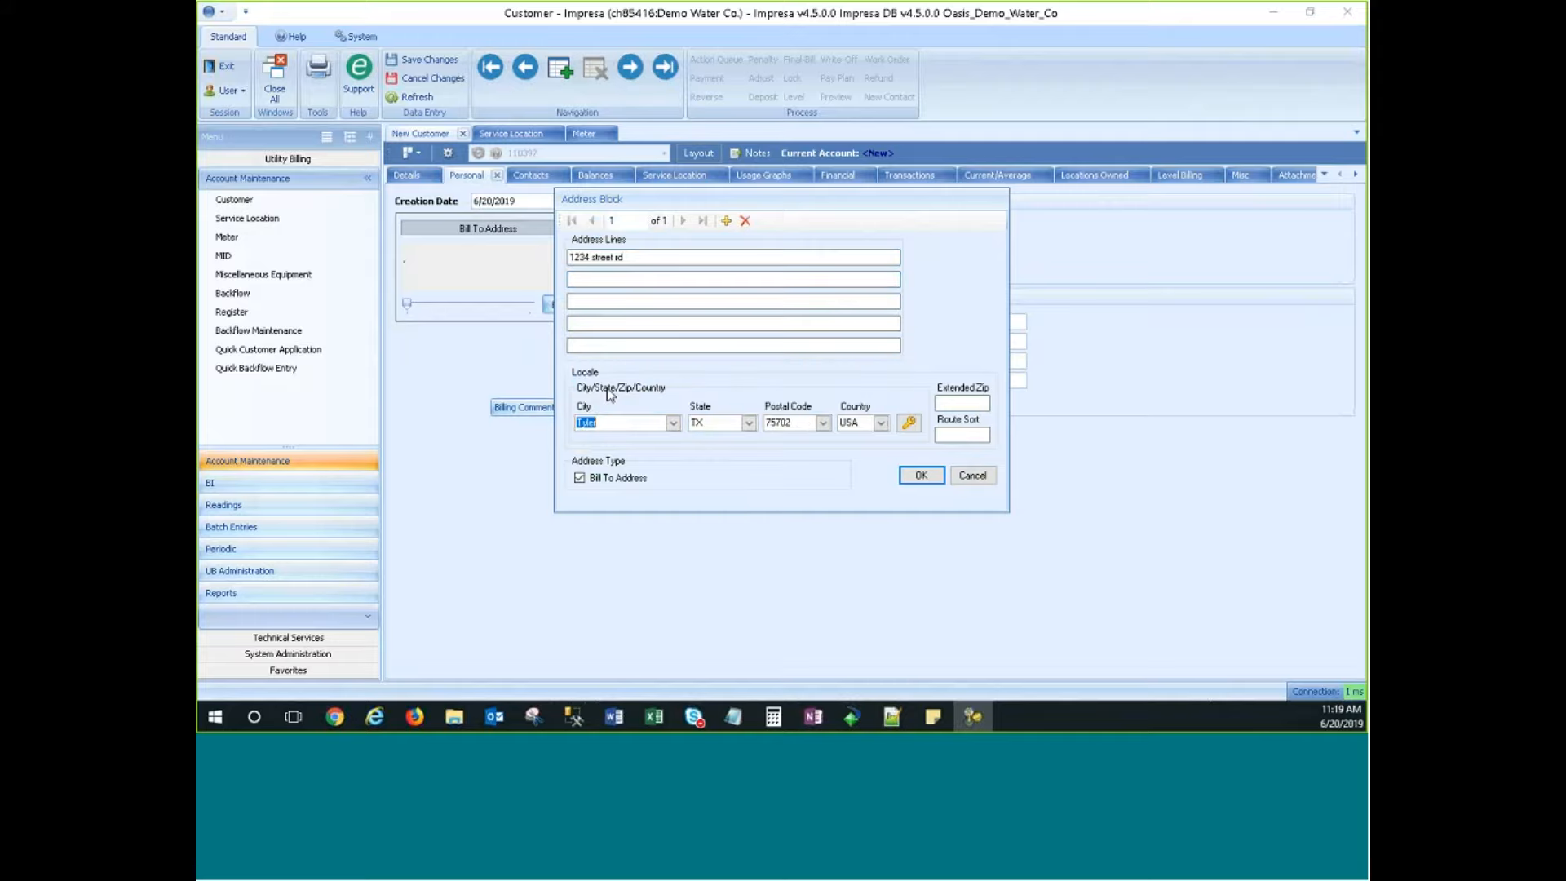
{"action": "left_click", "coordinate": [606, 421]}
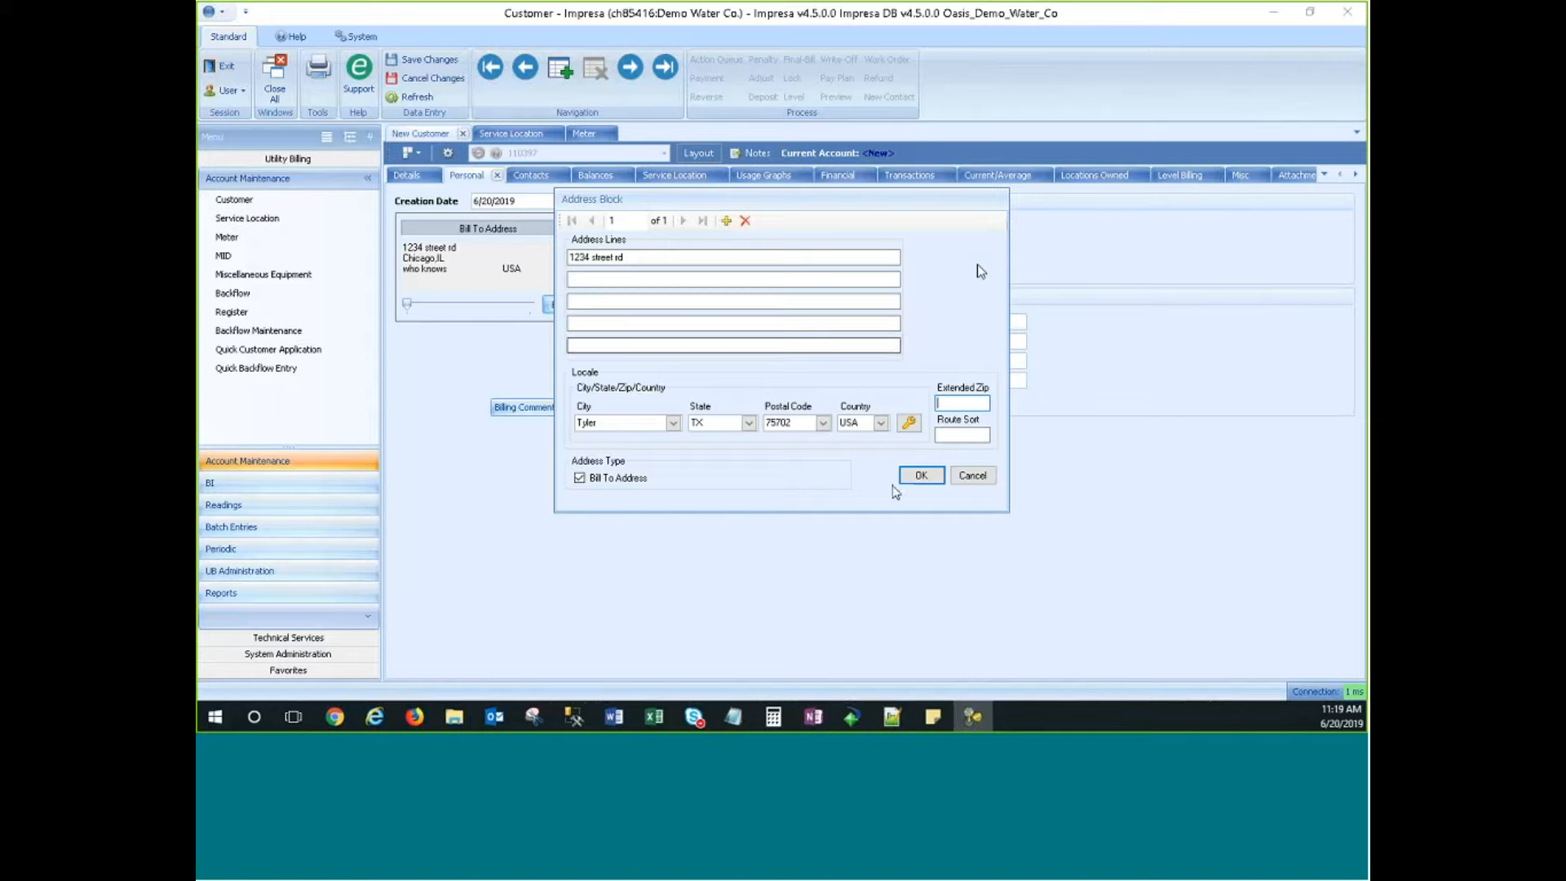
{"action": "left_click", "coordinate": [921, 477]}
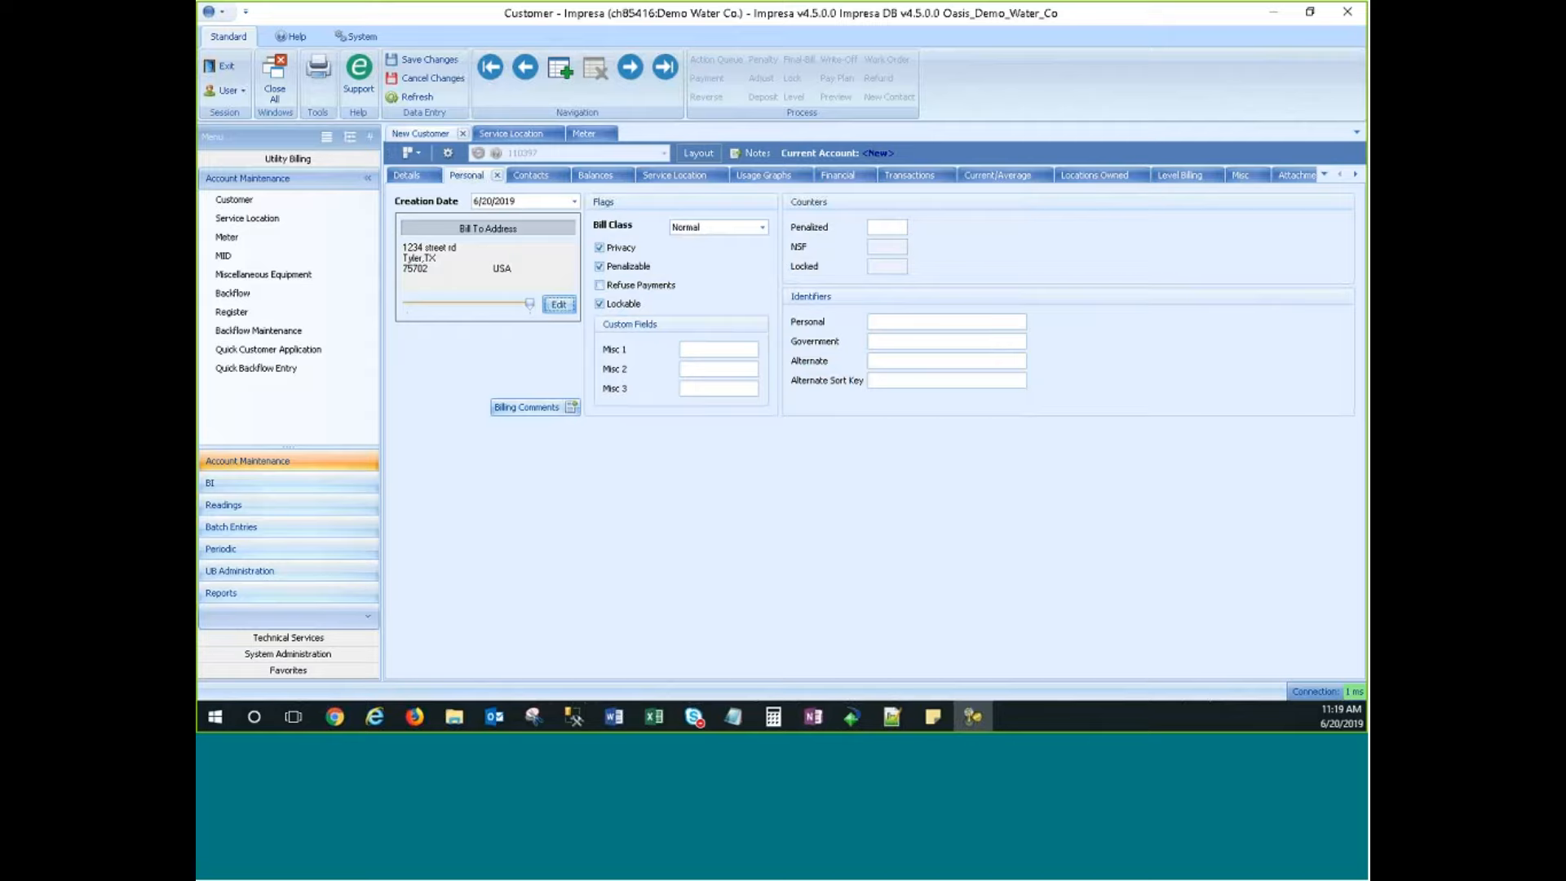
{"action": "left_click", "coordinate": [427, 62]}
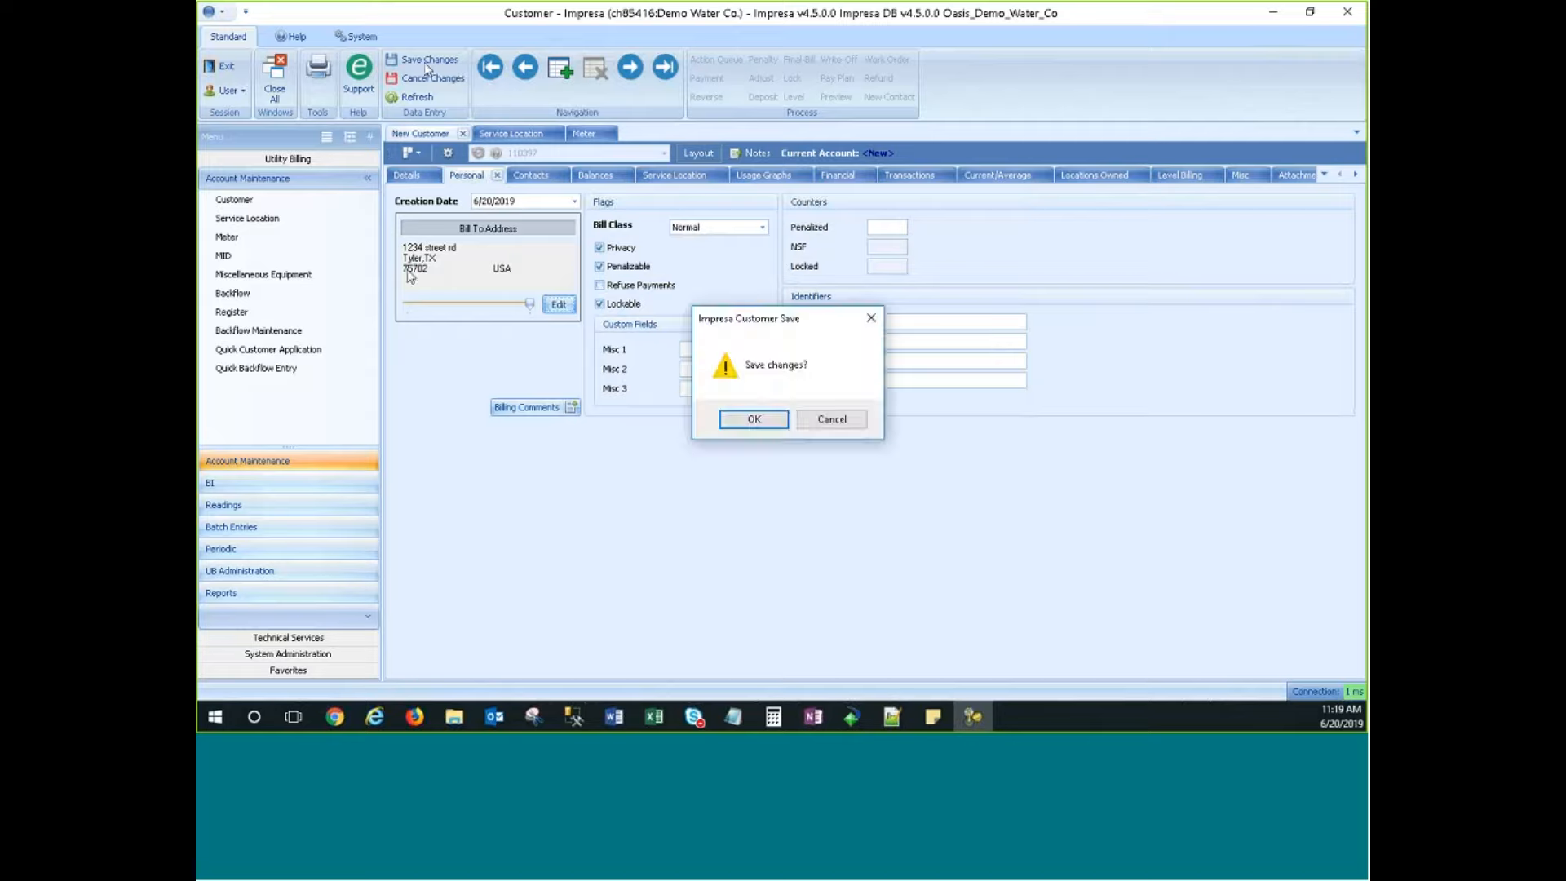
{"action": "left_click", "coordinate": [734, 418]}
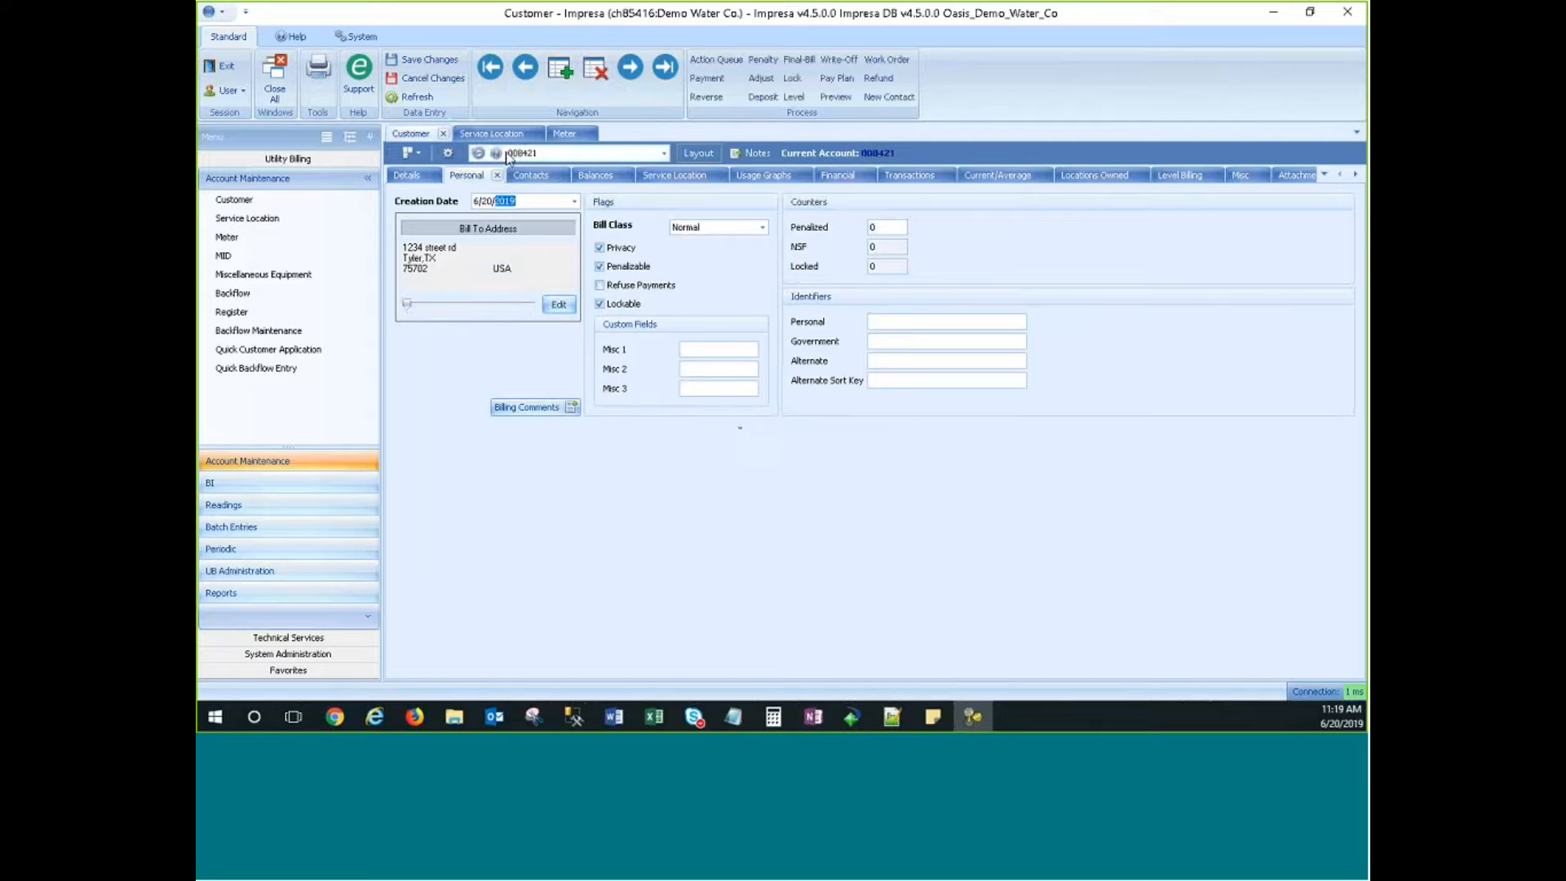
Look over the new customer's account number and the Details fields of the saved record.
{"action": "left_click", "coordinate": [545, 154]}
{"action": "left_click_drag", "start_coordinate": [509, 153], "coordinate": [563, 153]}
{"action": "left_click", "coordinate": [551, 153]}
{"action": "left_click", "coordinate": [398, 177]}
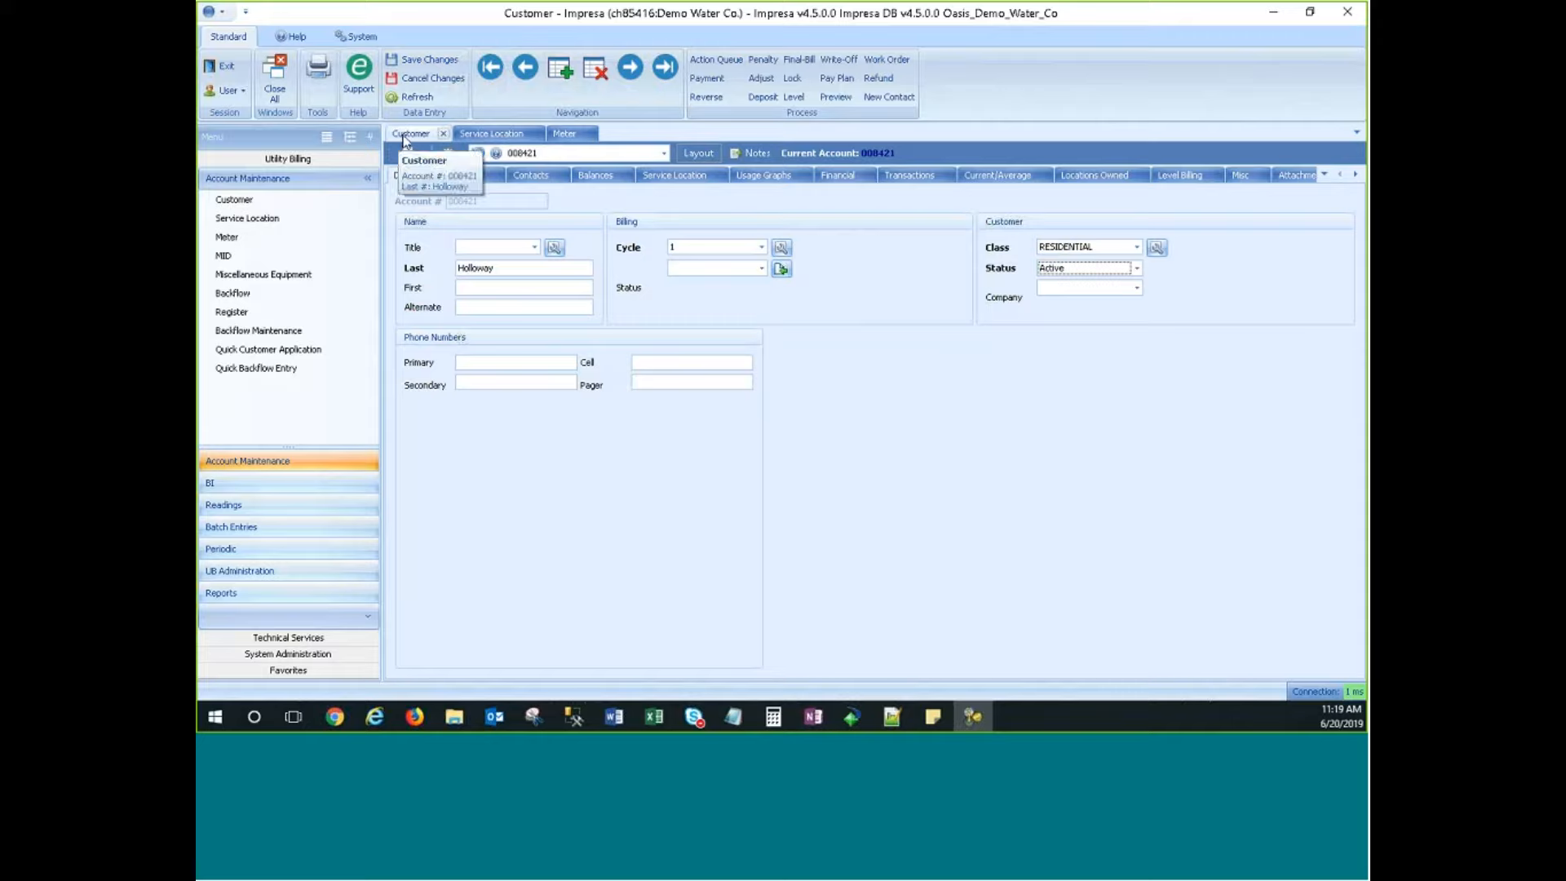
Check the list of attachable service locations for the customer and copy the new service location's address from its record.
{"action": "left_click", "coordinate": [677, 175]}
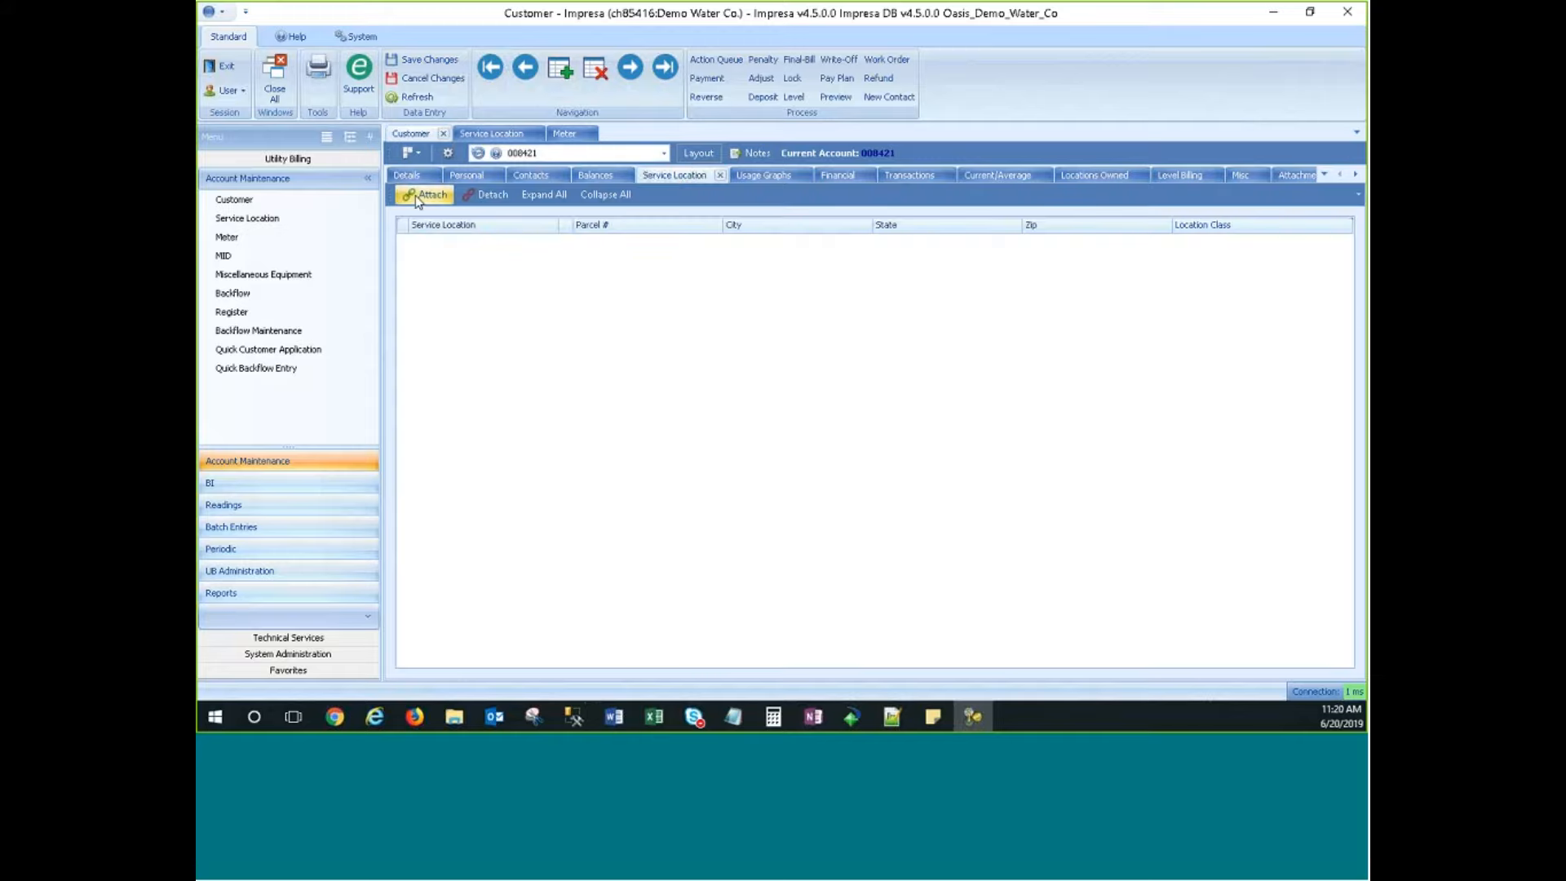
{"action": "left_click", "coordinate": [414, 194]}
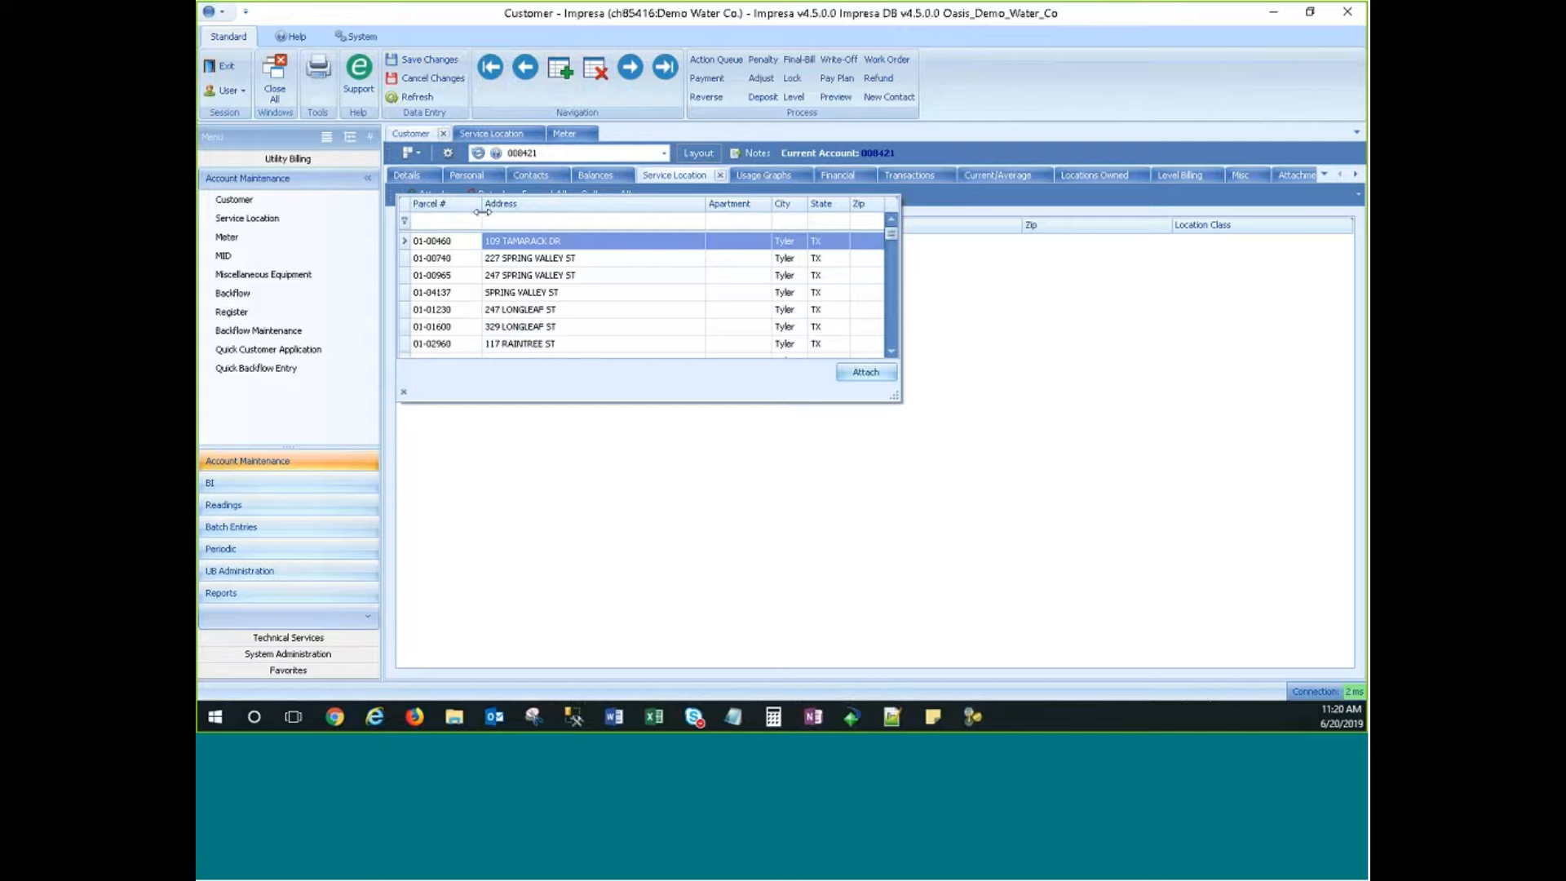
{"action": "left_click", "coordinate": [493, 135]}
{"action": "left_click", "coordinate": [494, 136]}
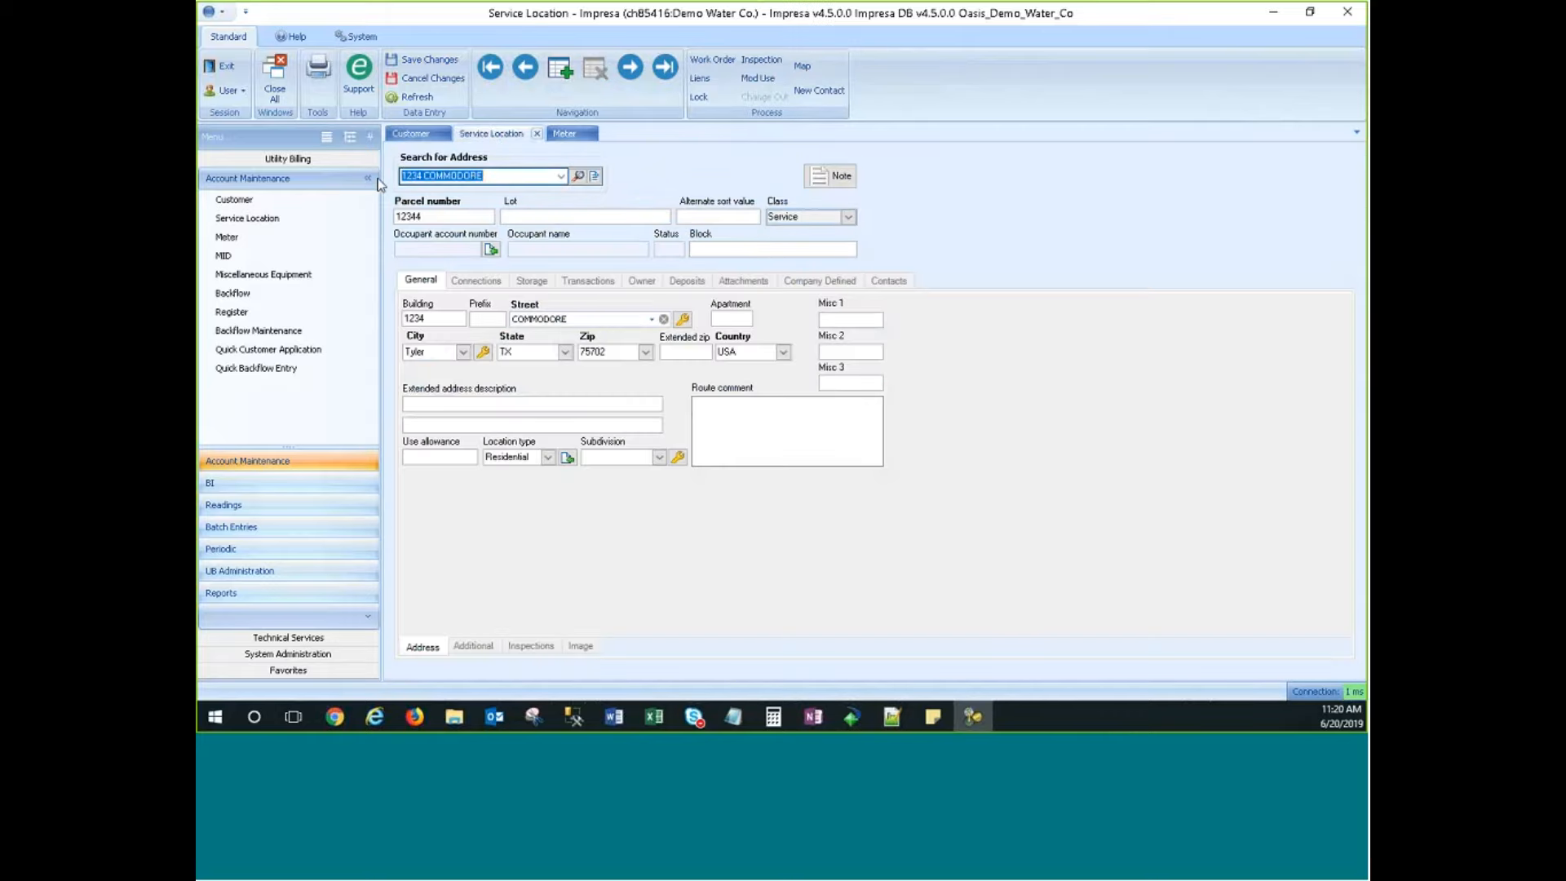
{"action": "right_click", "coordinate": [431, 175]}
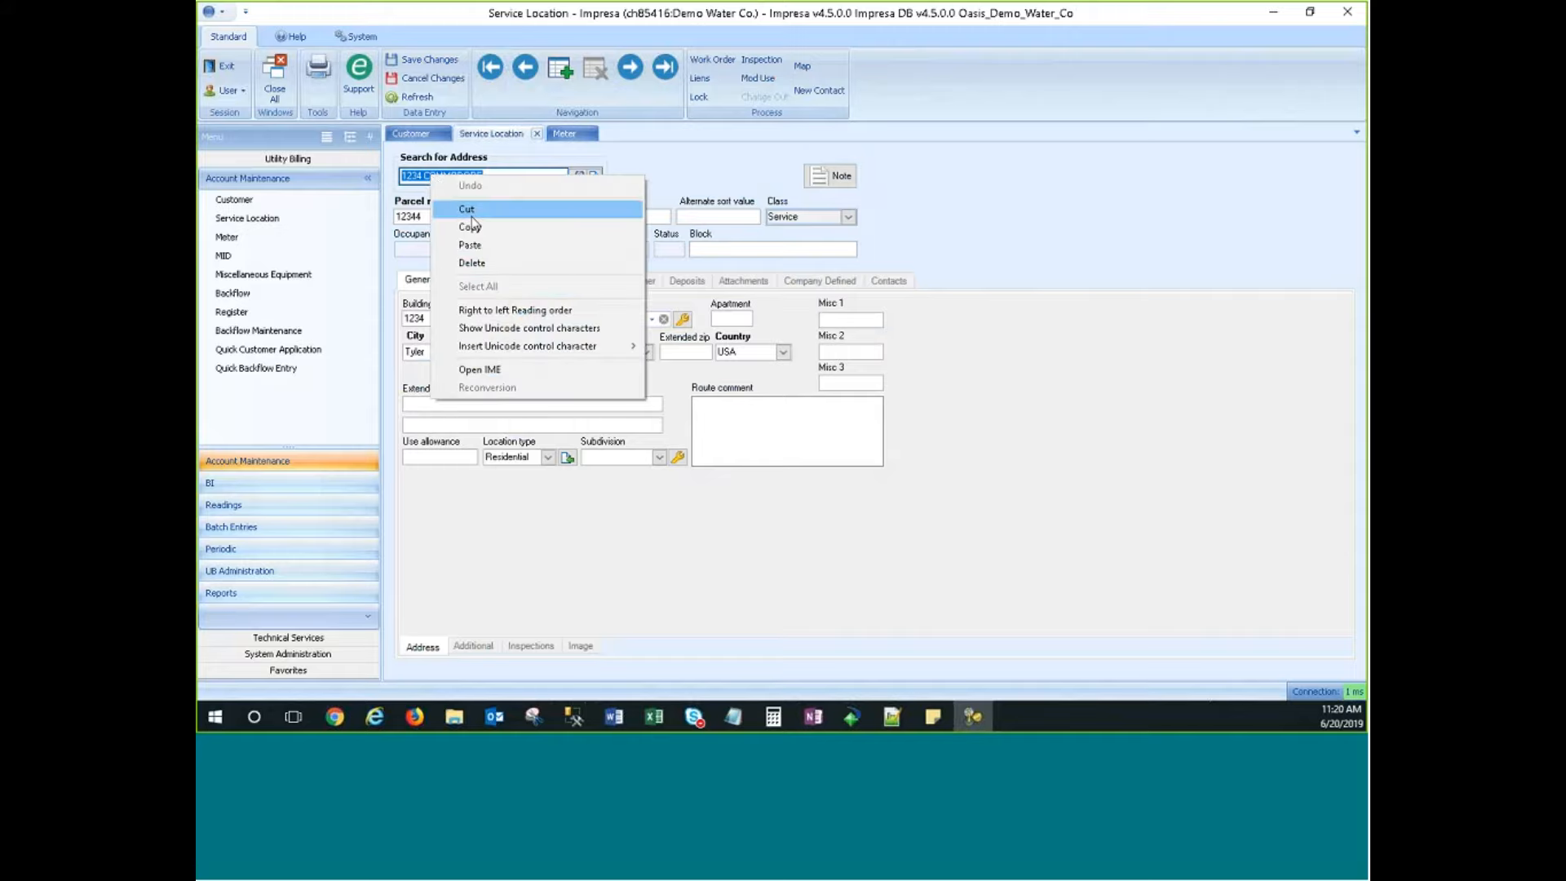
{"action": "left_click", "coordinate": [471, 227]}
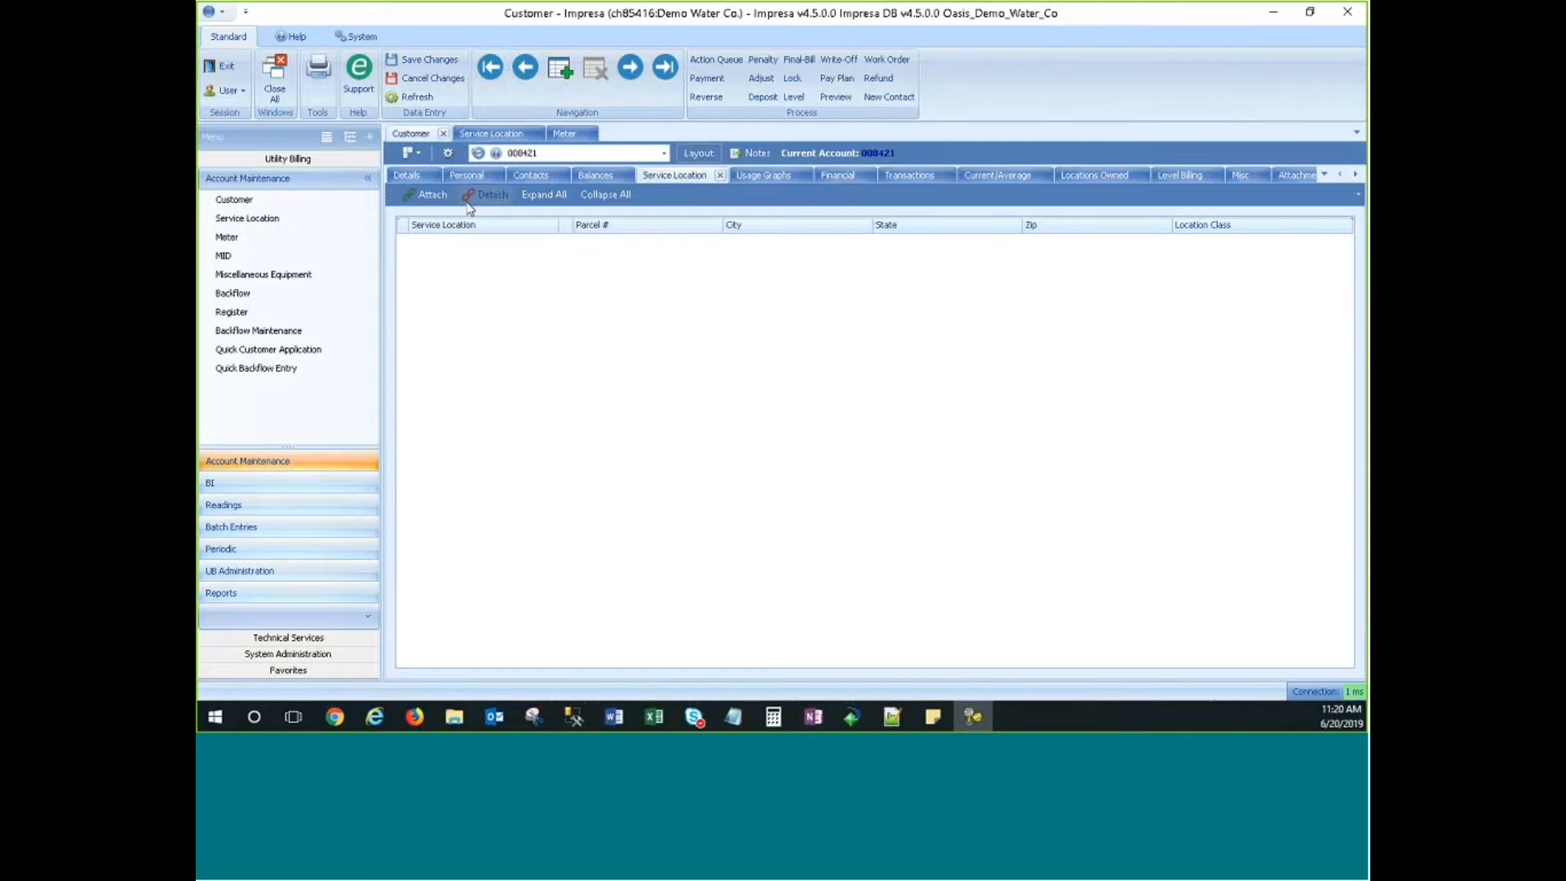
Attach the new service location to the customer, finding it by the copied address, and save the customer record.
{"action": "left_click", "coordinate": [432, 195]}
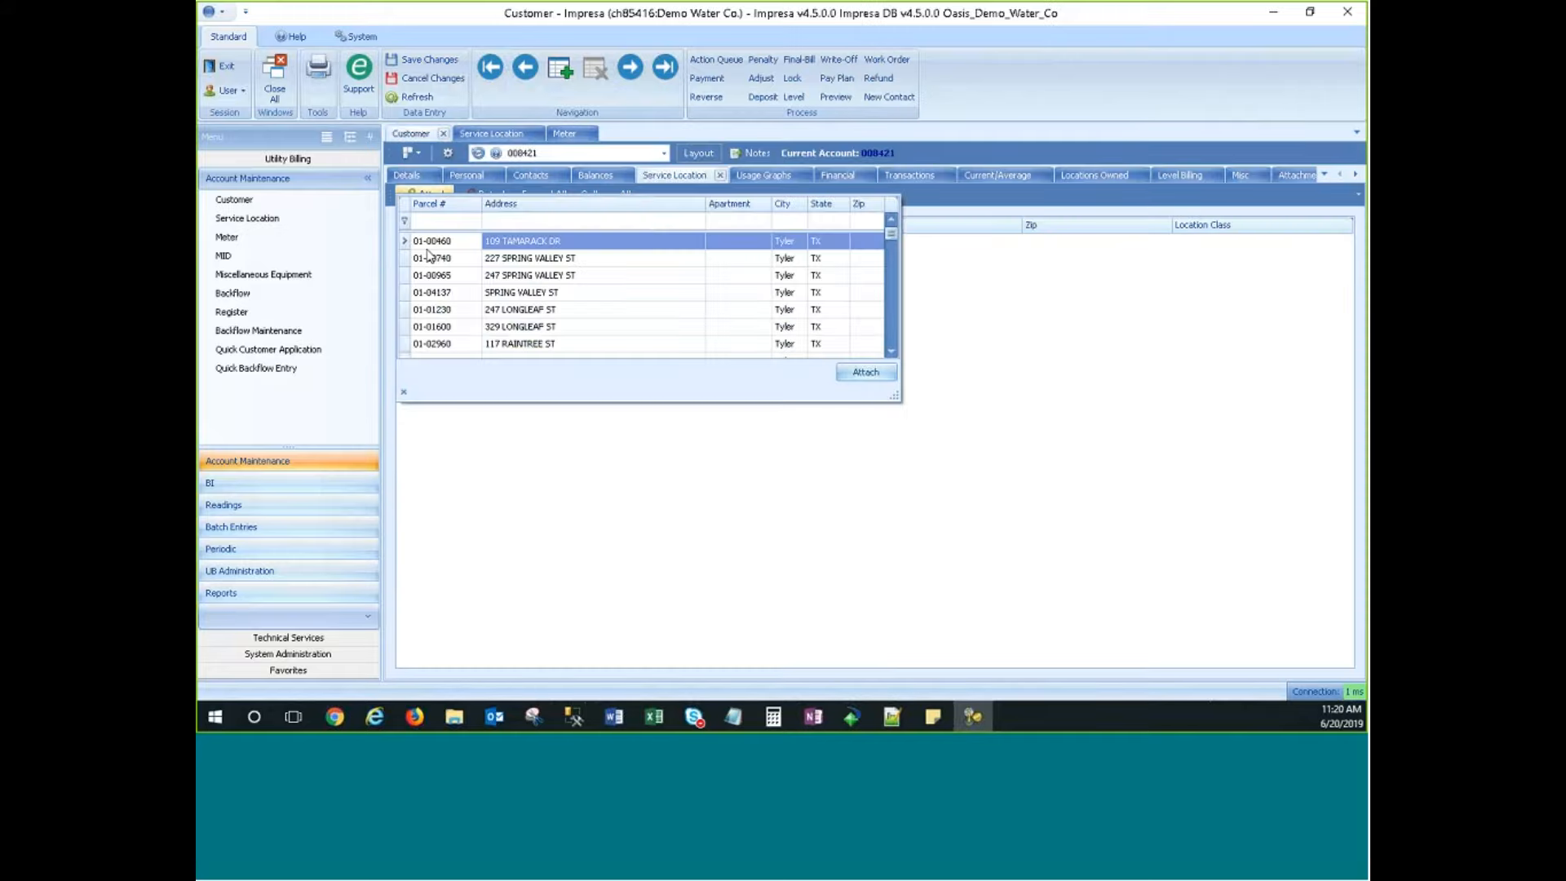
{"action": "left_click", "coordinate": [492, 221]}
{"action": "right_click", "coordinate": [502, 221]}
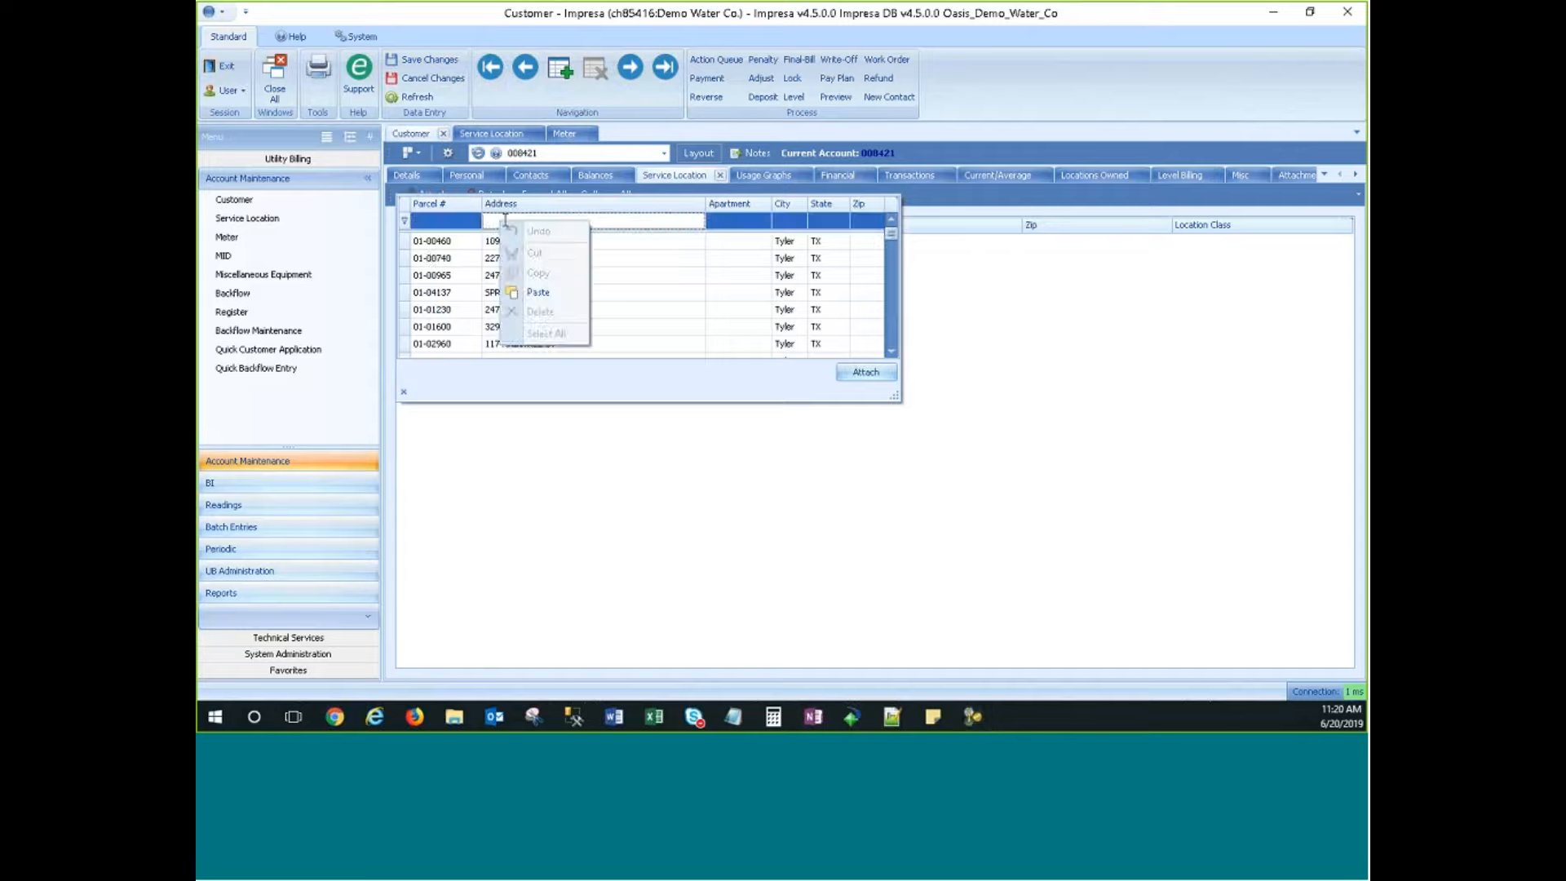
{"action": "left_click", "coordinate": [538, 293]}
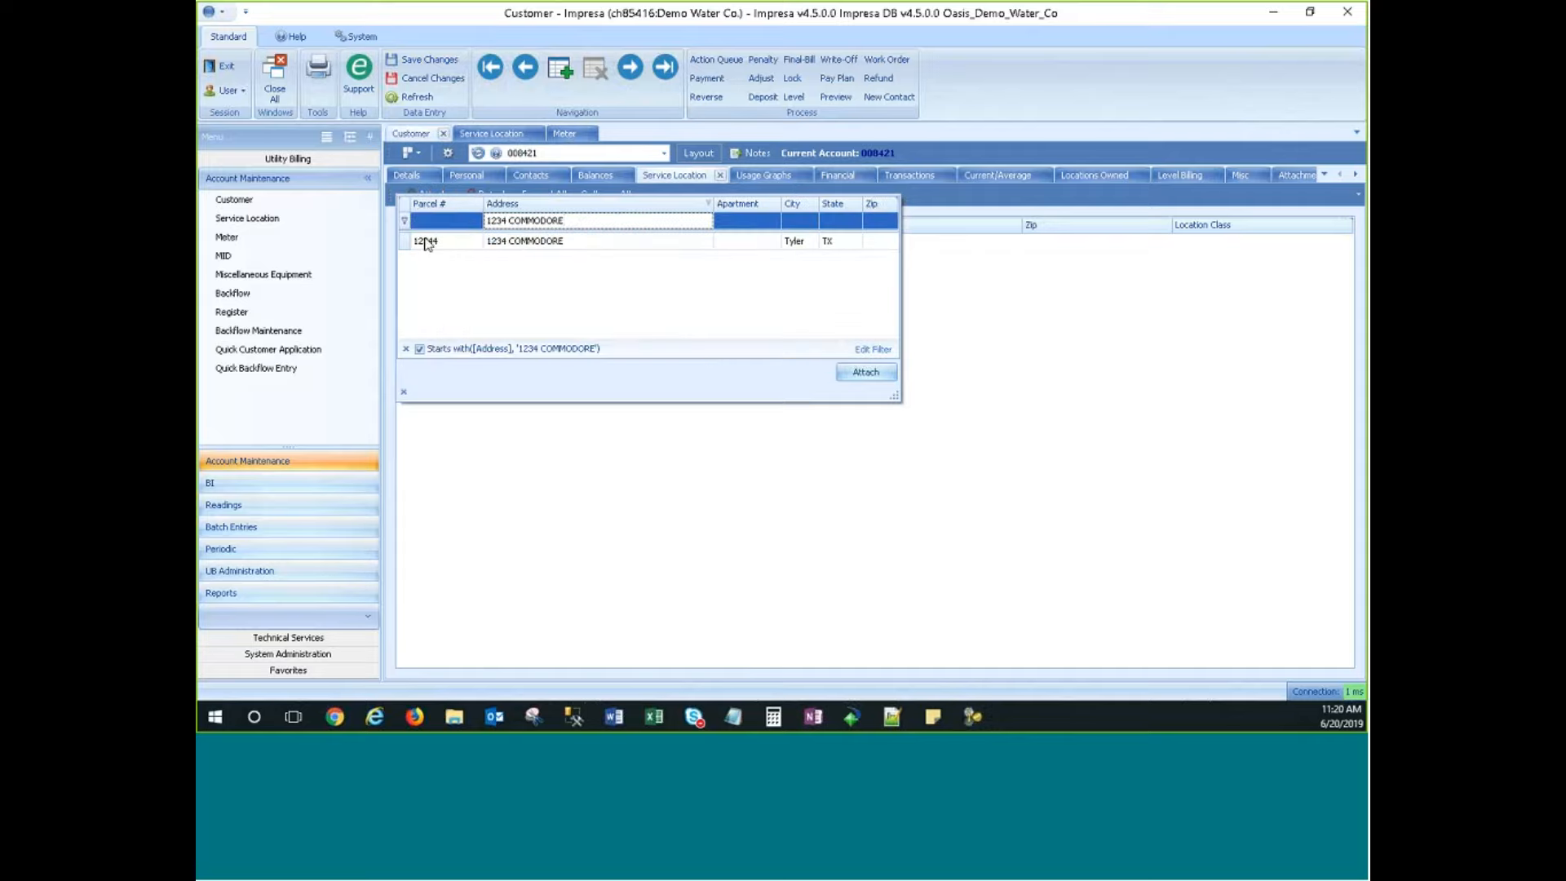
{"action": "left_click", "coordinate": [425, 242]}
{"action": "left_click", "coordinate": [864, 372]}
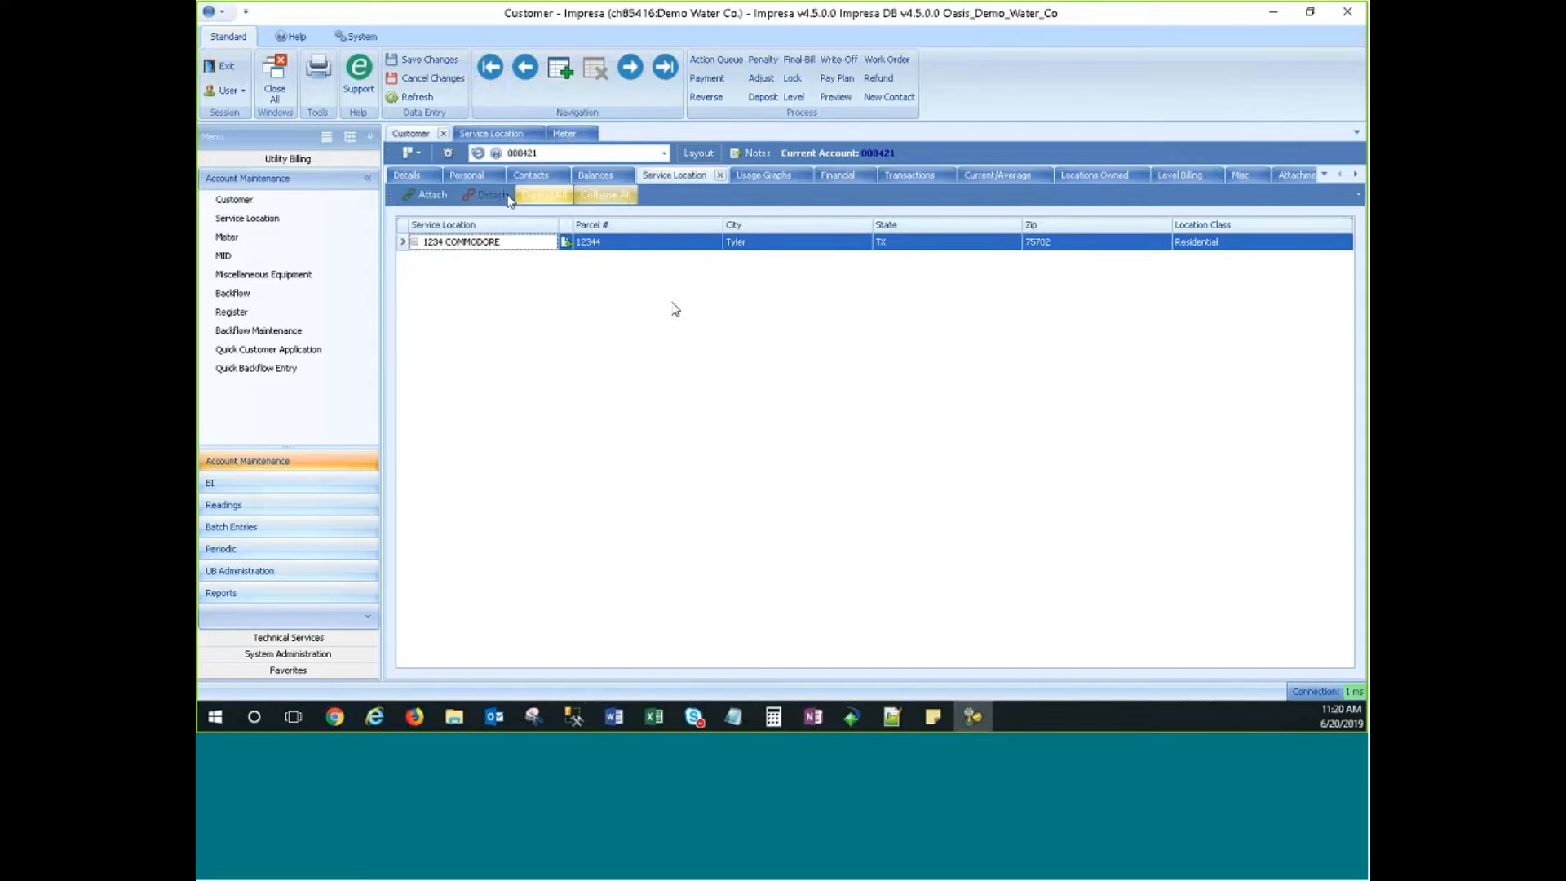
{"action": "left_click", "coordinate": [424, 60]}
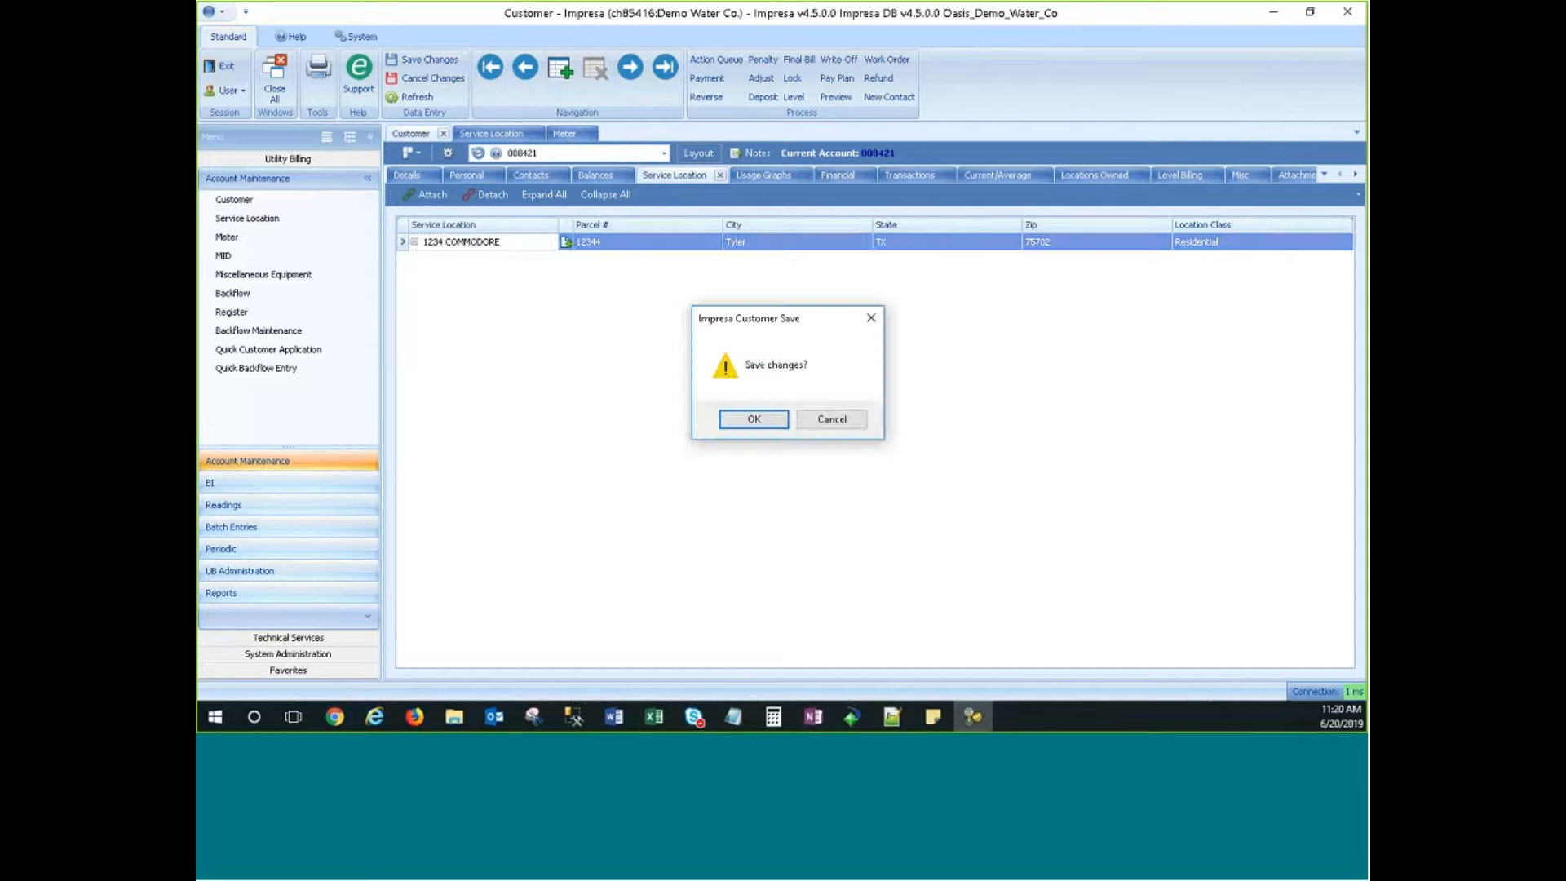
{"action": "left_click", "coordinate": [753, 419]}
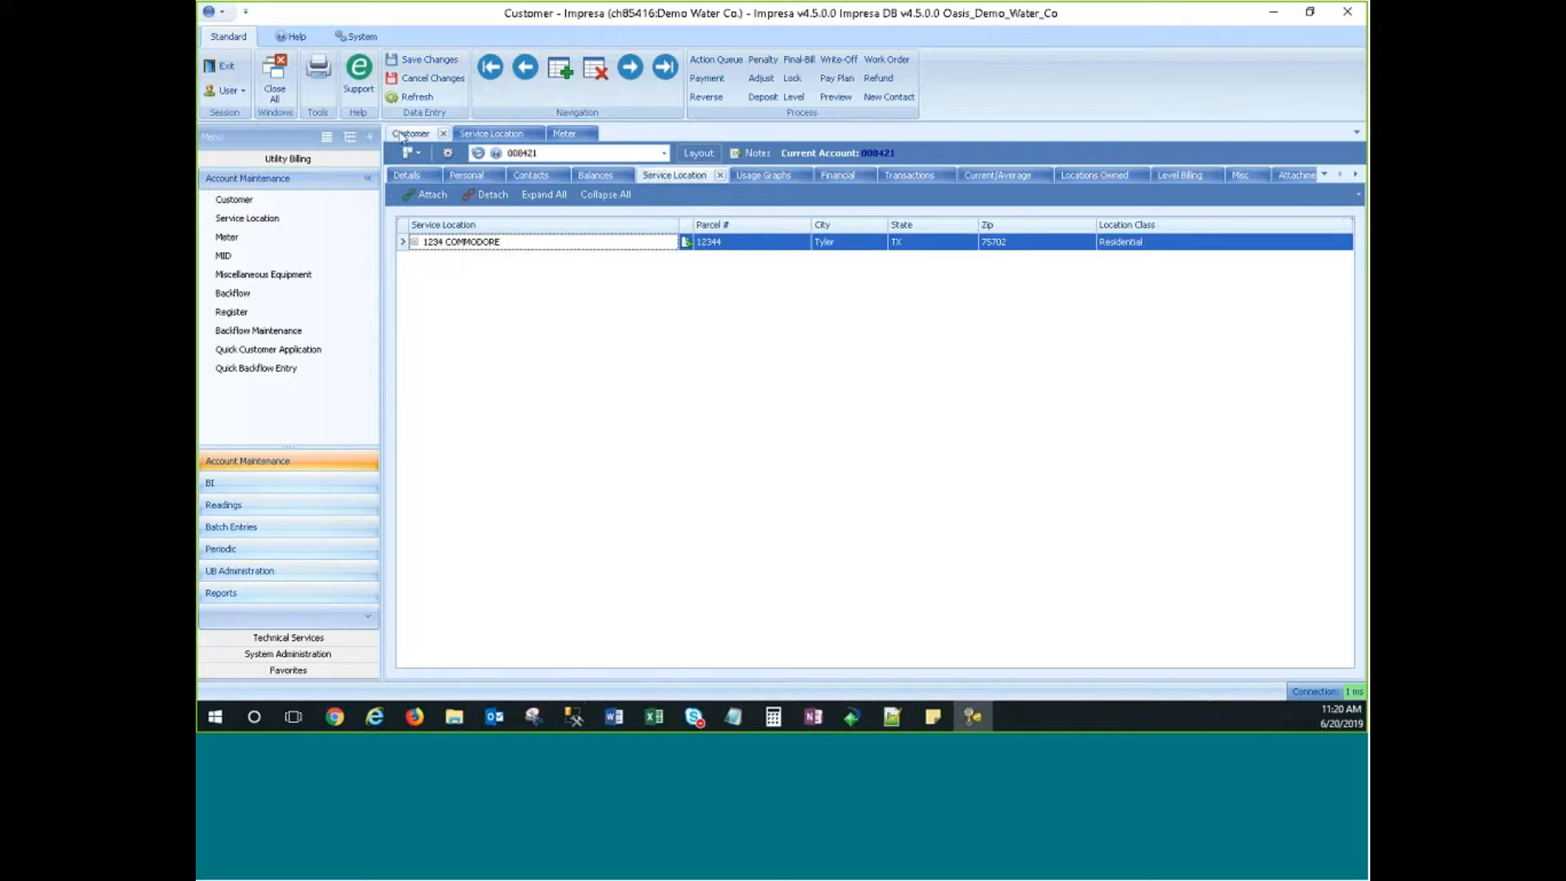
Check the customer's owned locations, and close and reopen the service location record from the customer's attached location.
{"action": "left_click", "coordinate": [1103, 175]}
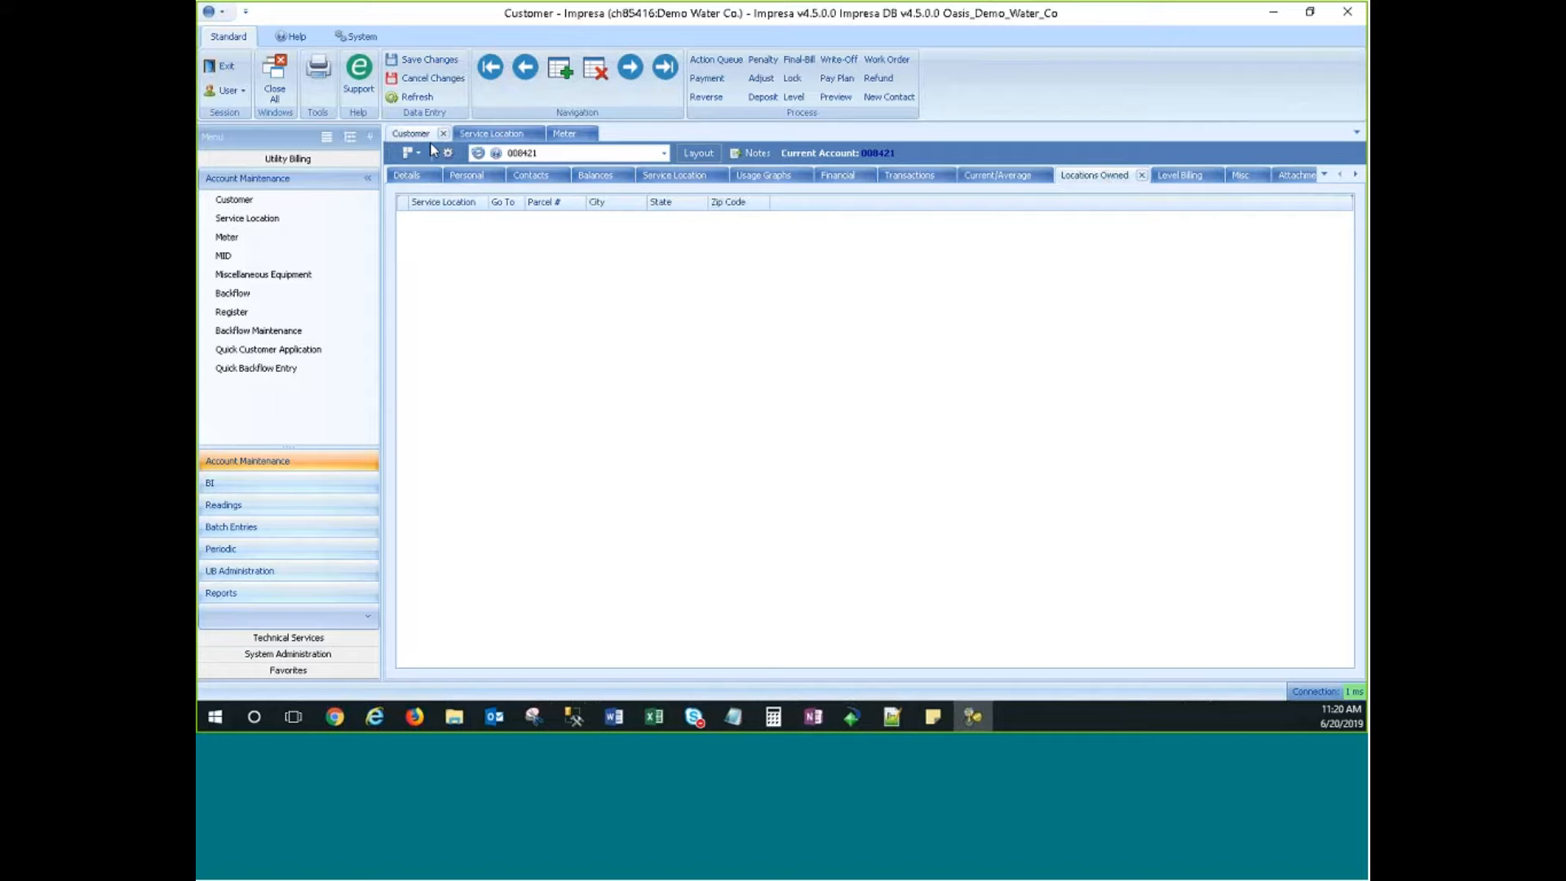
{"action": "left_click", "coordinate": [675, 174]}
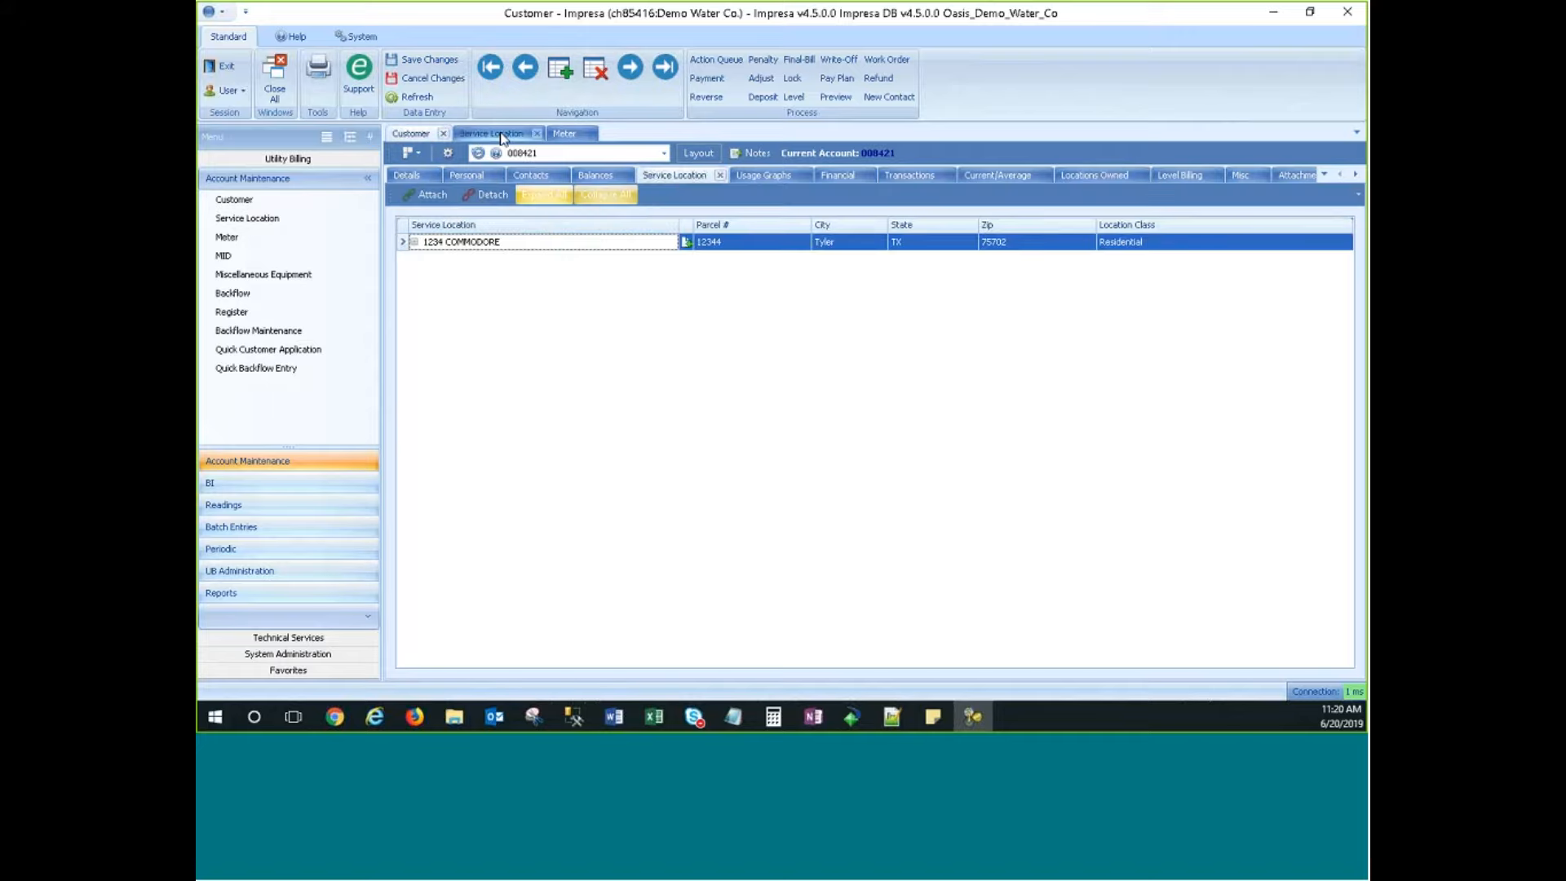
{"action": "left_click", "coordinate": [500, 134]}
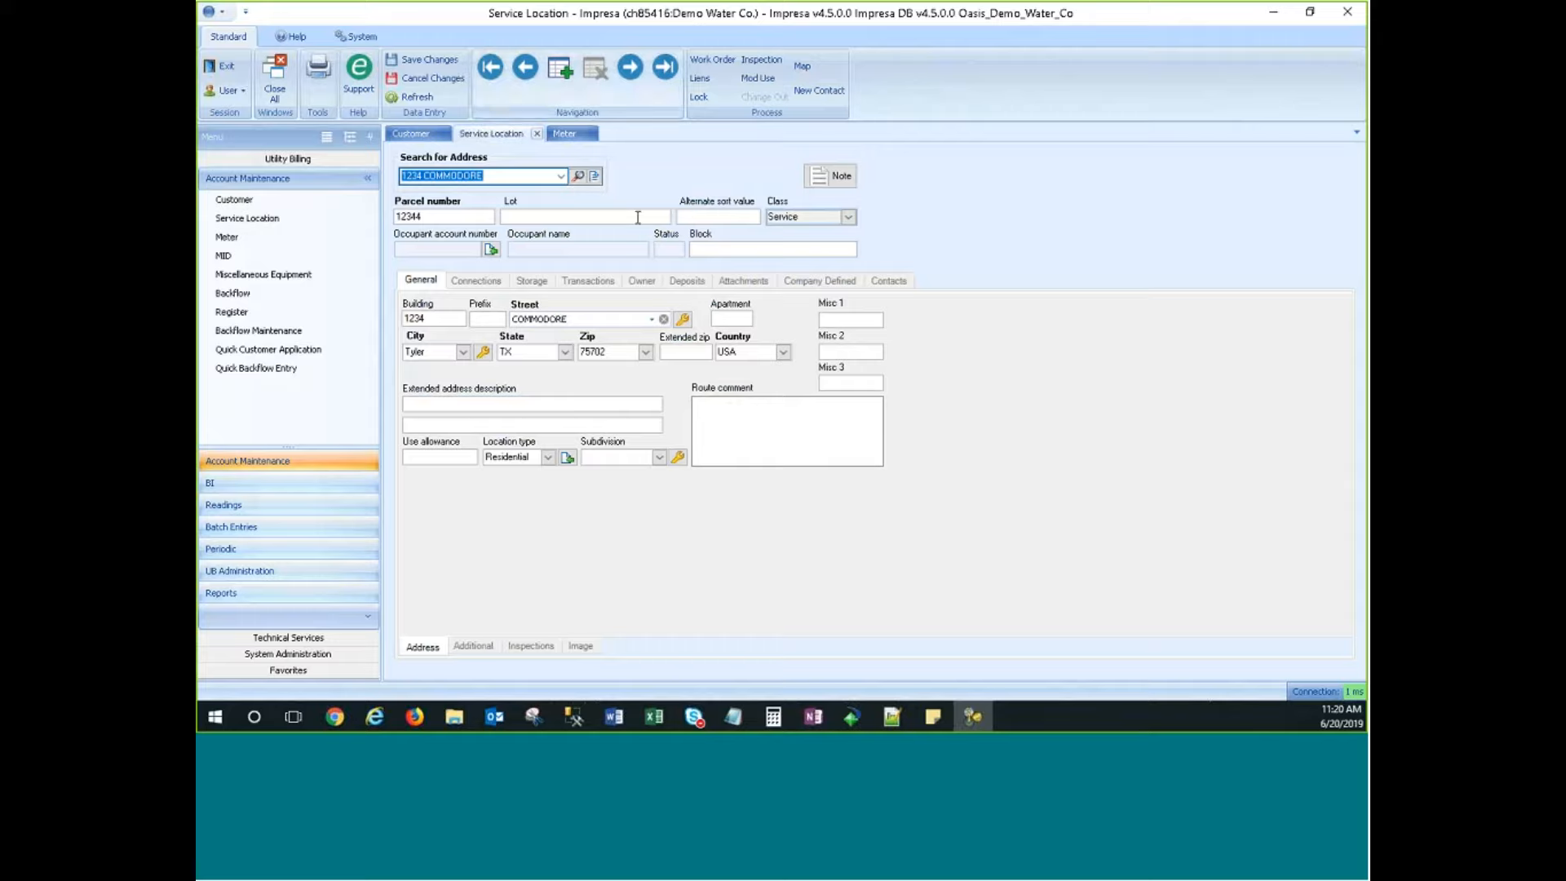
{"action": "left_click", "coordinate": [417, 97]}
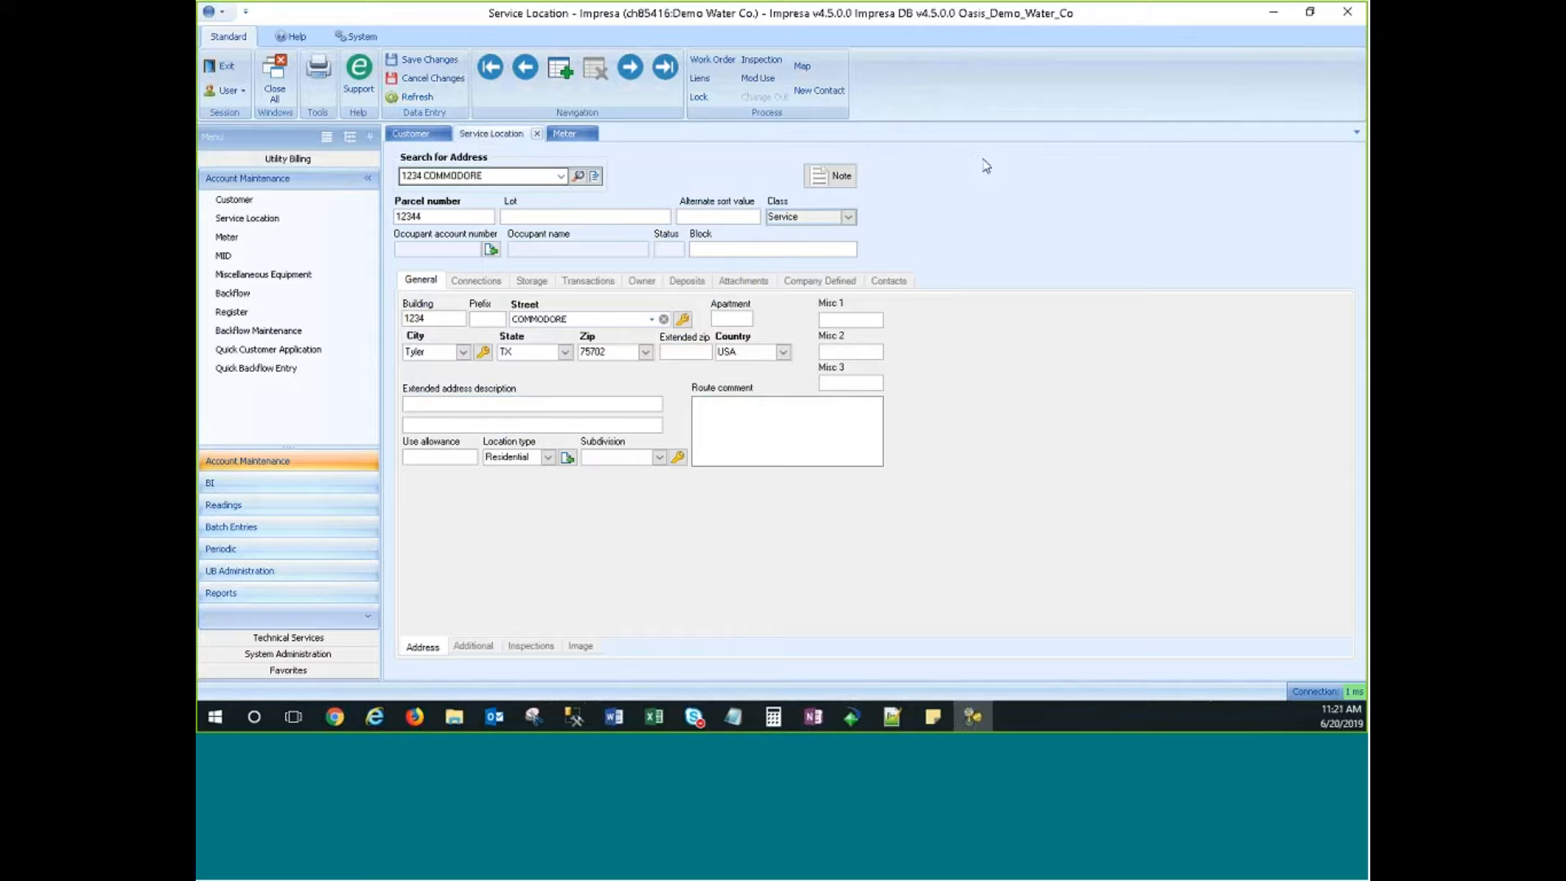
{"action": "left_click", "coordinate": [537, 133]}
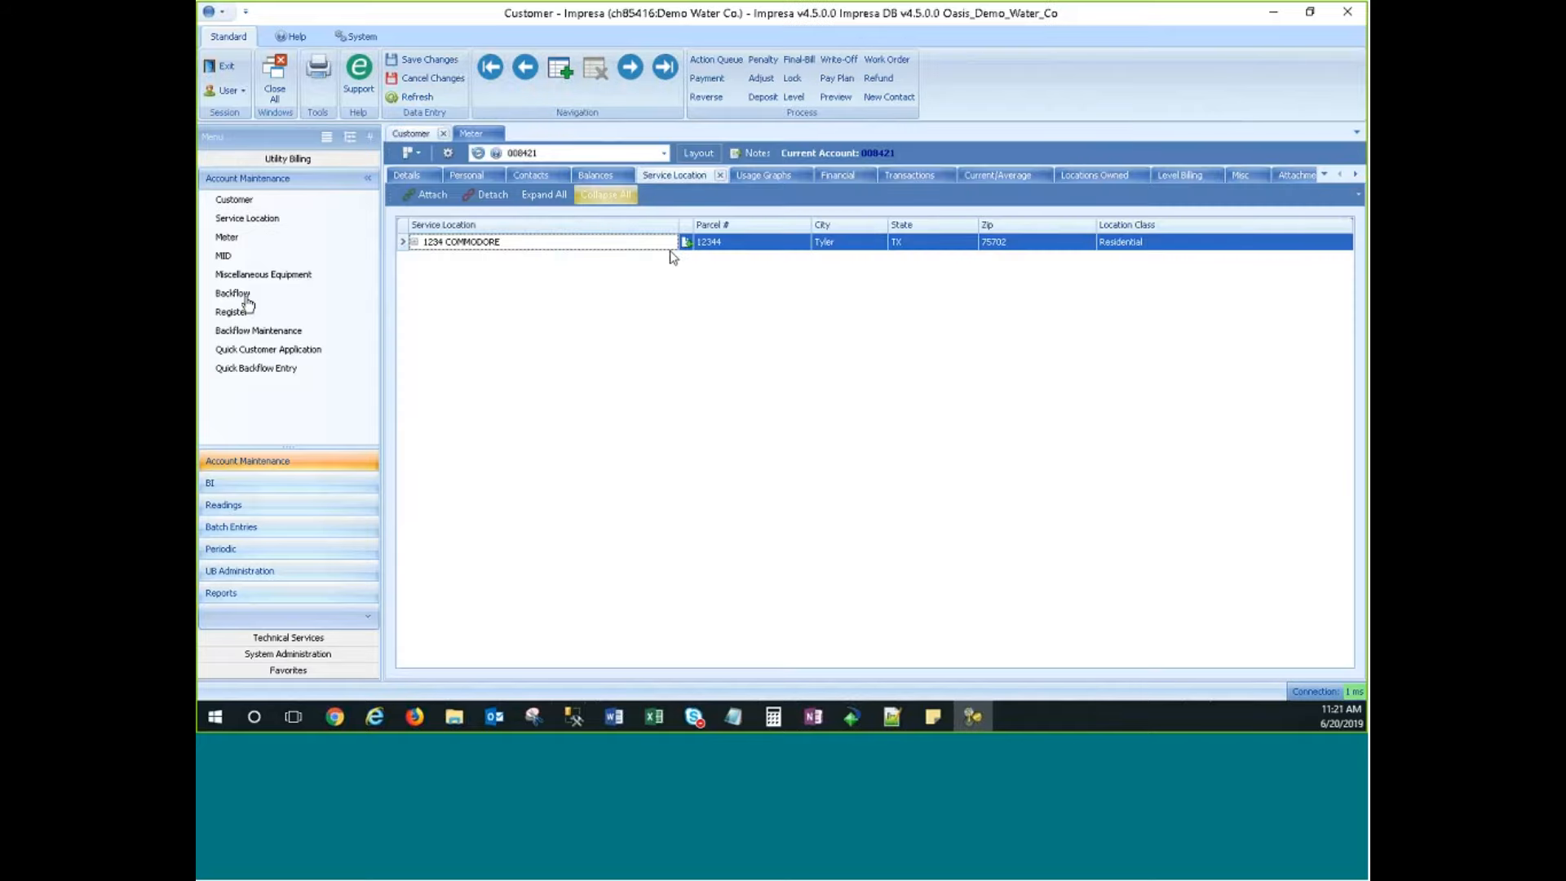
{"action": "left_click", "coordinate": [685, 244]}
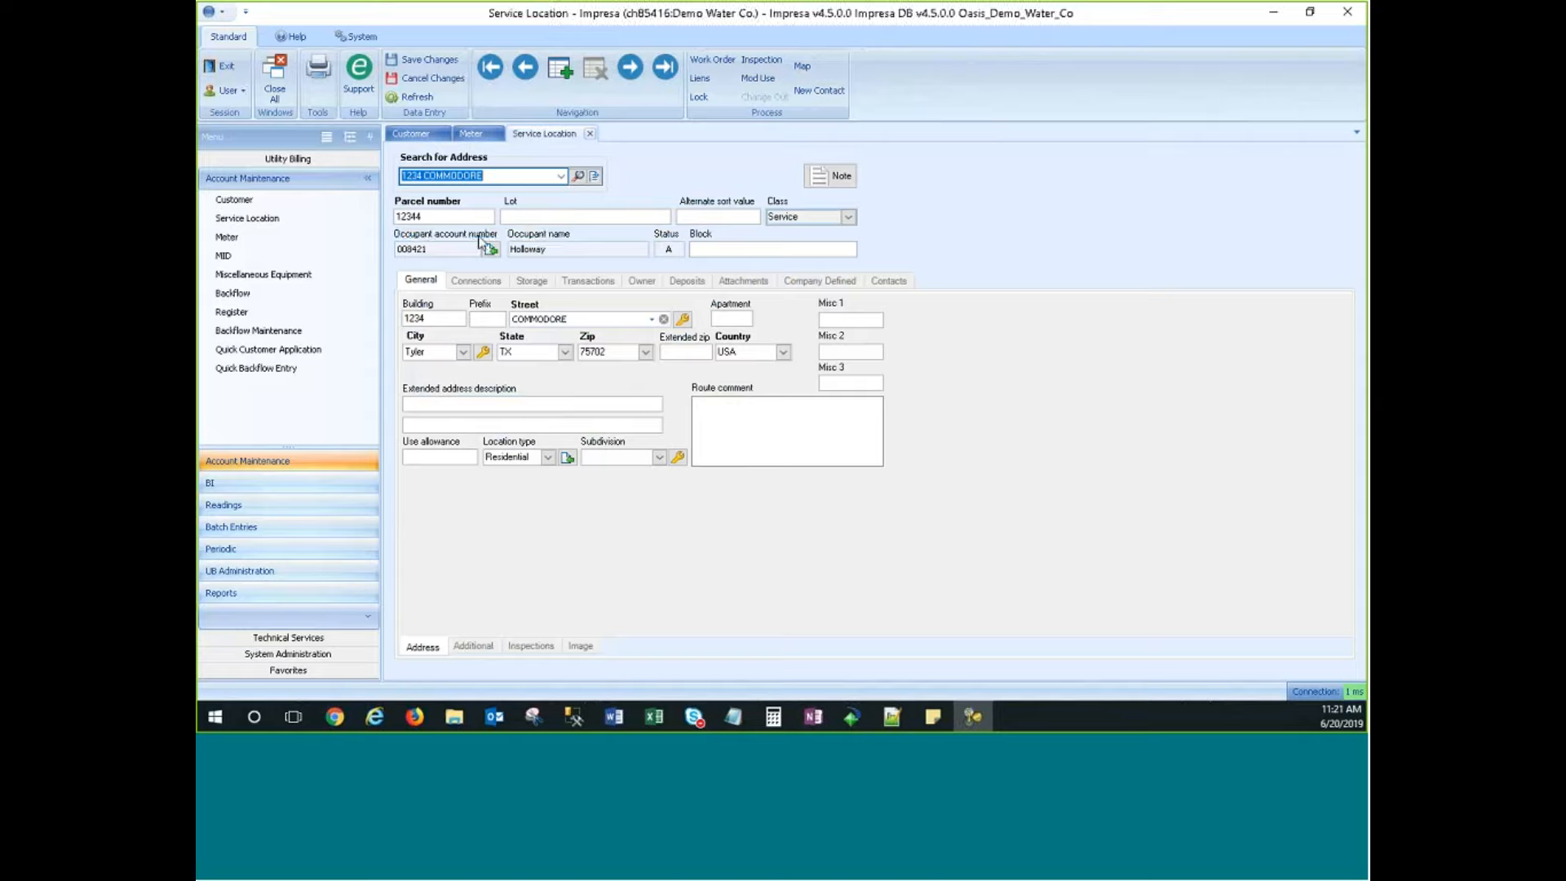
Examine the occupant account number and occupant name on the service location record.
{"action": "left_click", "coordinate": [437, 251]}
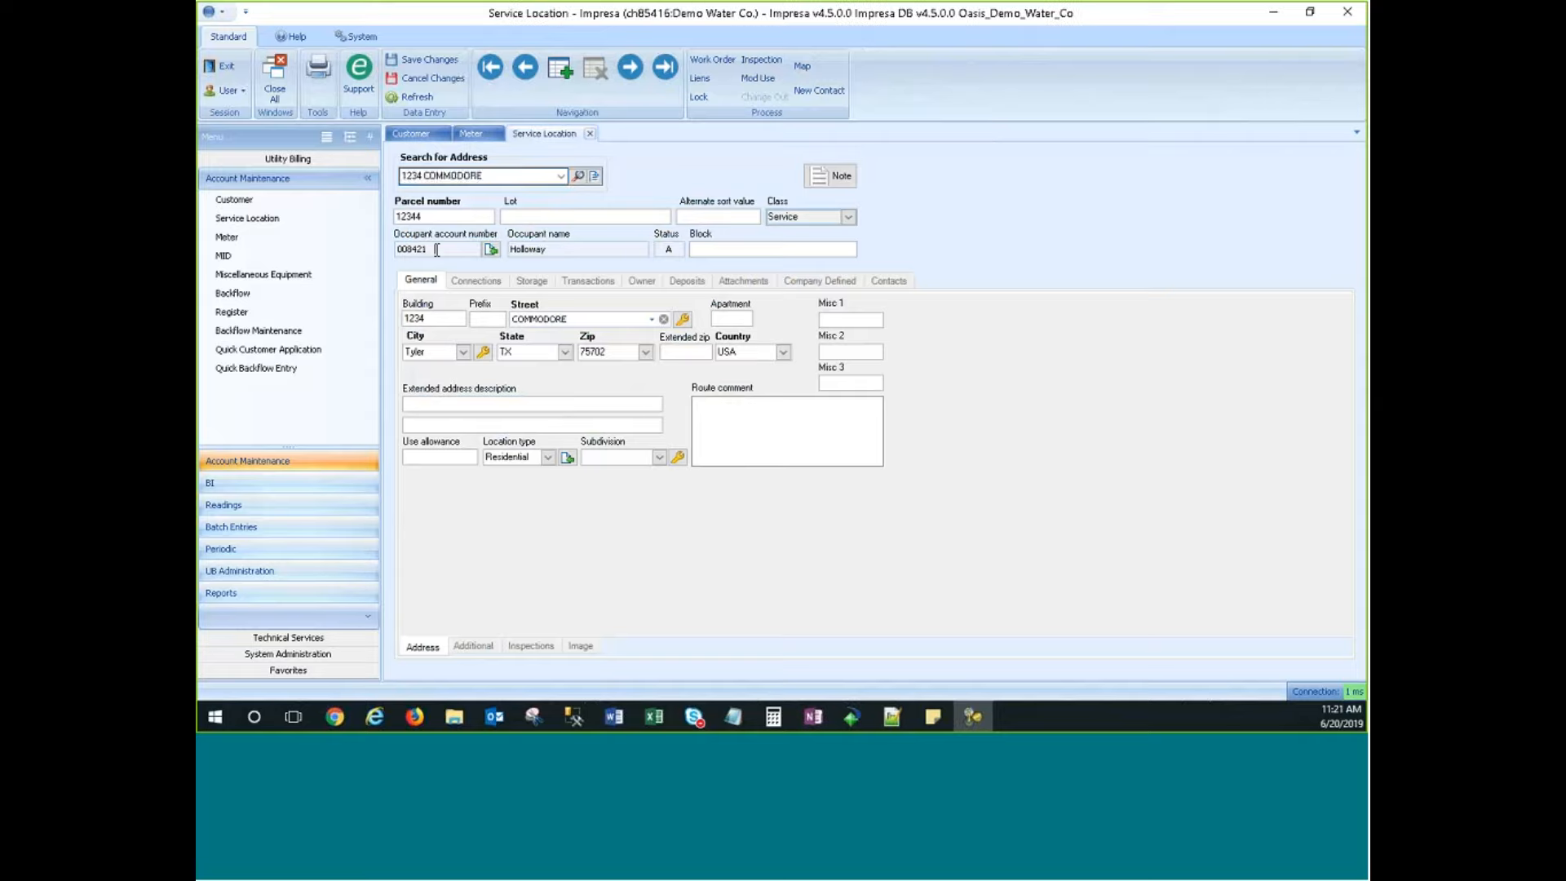
{"action": "left_click", "coordinate": [568, 249]}
{"action": "double_click", "coordinate": [533, 249]}
{"action": "left_click", "coordinate": [567, 250]}
{"action": "left_click_drag", "start_coordinate": [562, 249], "coordinate": [509, 250]}
{"action": "left_click", "coordinate": [1062, 366]}
Assign the customer as the service location's owner by entering the customer's account number, and save the record.
{"action": "left_click", "coordinate": [642, 281]}
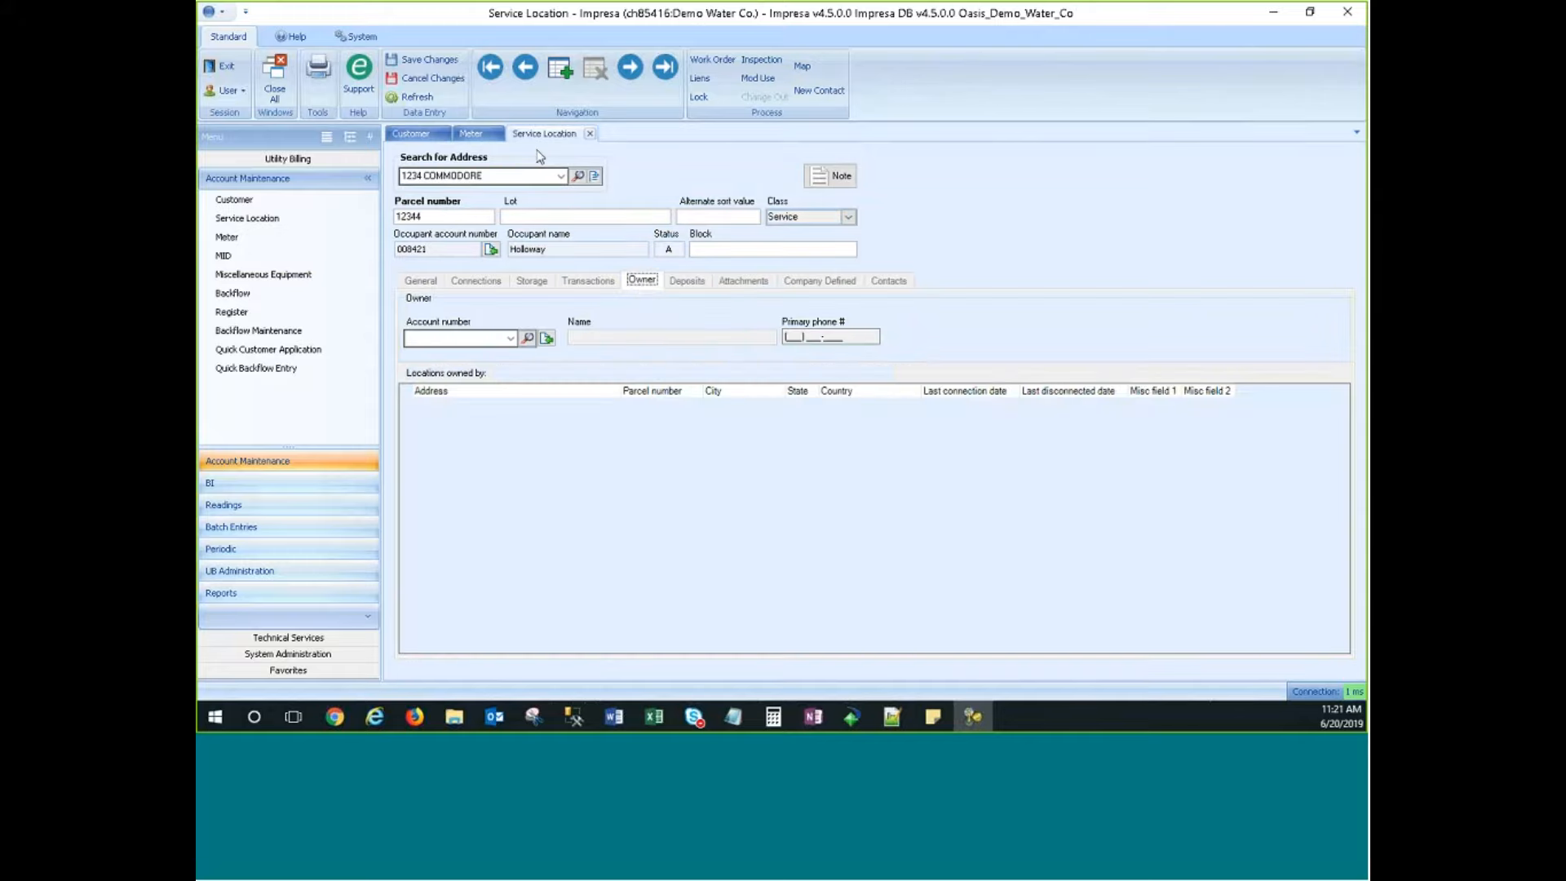
{"action": "left_click", "coordinate": [473, 339]}
{"action": "type", "text": "008421"}
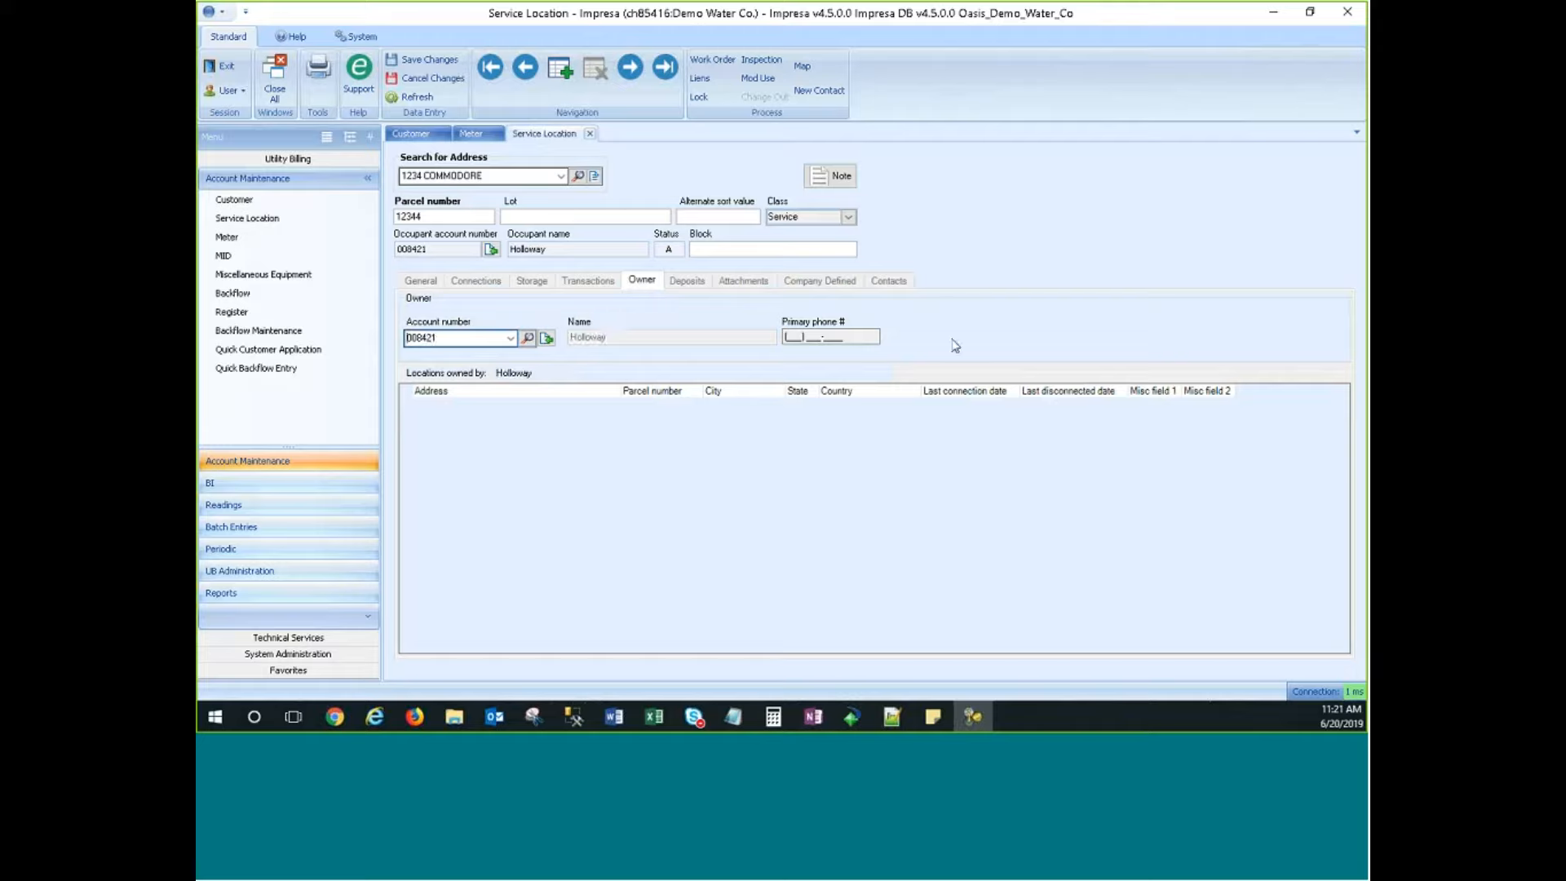
{"action": "left_click", "coordinate": [425, 65]}
{"action": "left_click", "coordinate": [754, 424]}
Refresh the customer record to check its owned locations, and review the service location's owner and general information.
{"action": "left_click", "coordinate": [415, 137]}
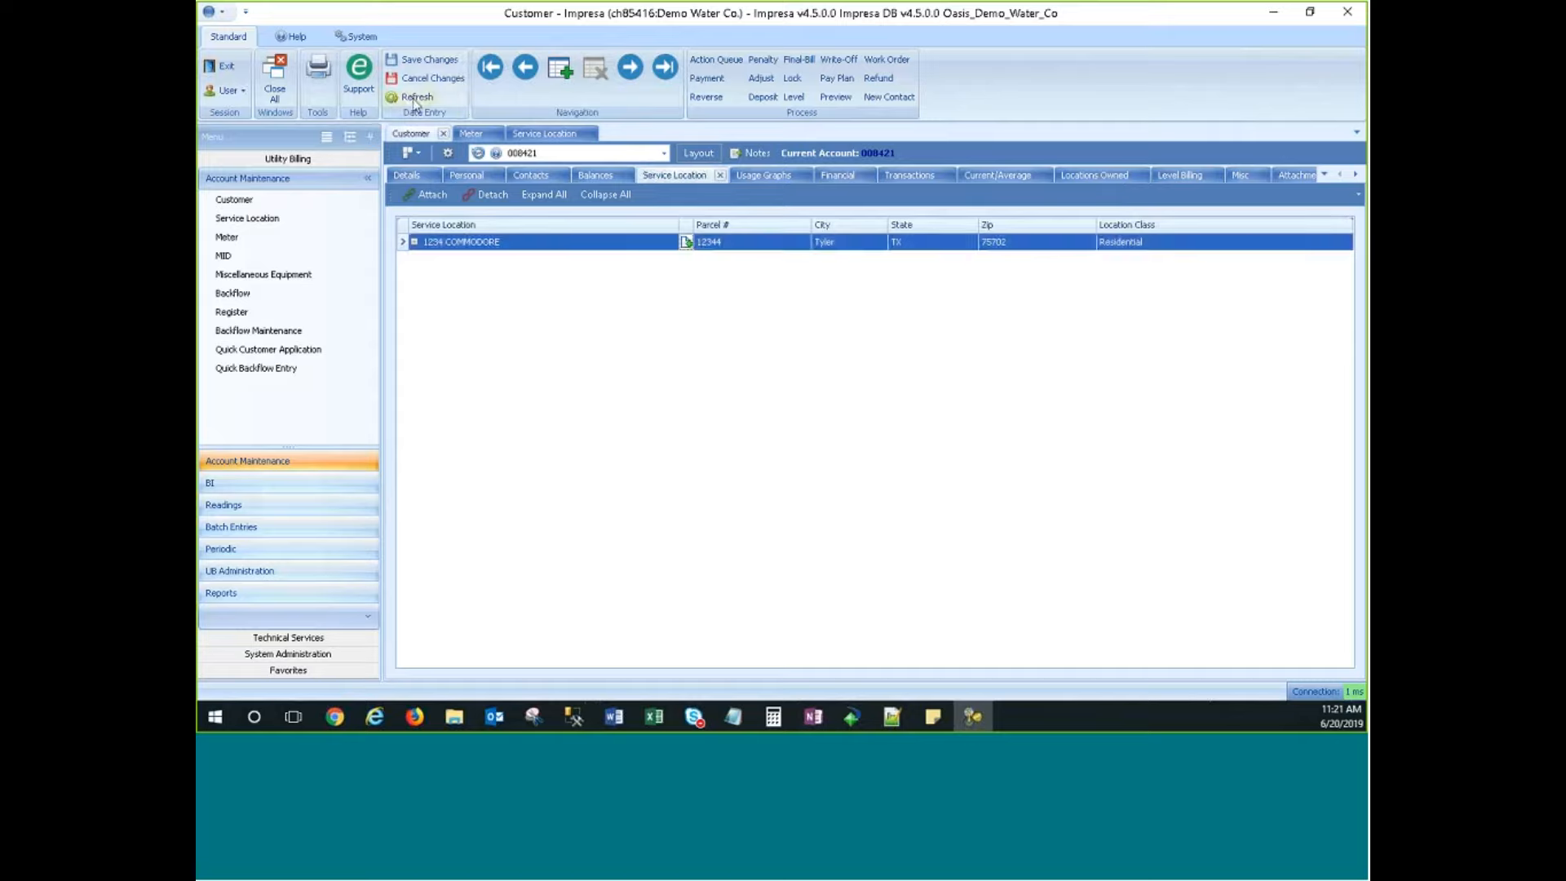
{"action": "left_click", "coordinate": [414, 100]}
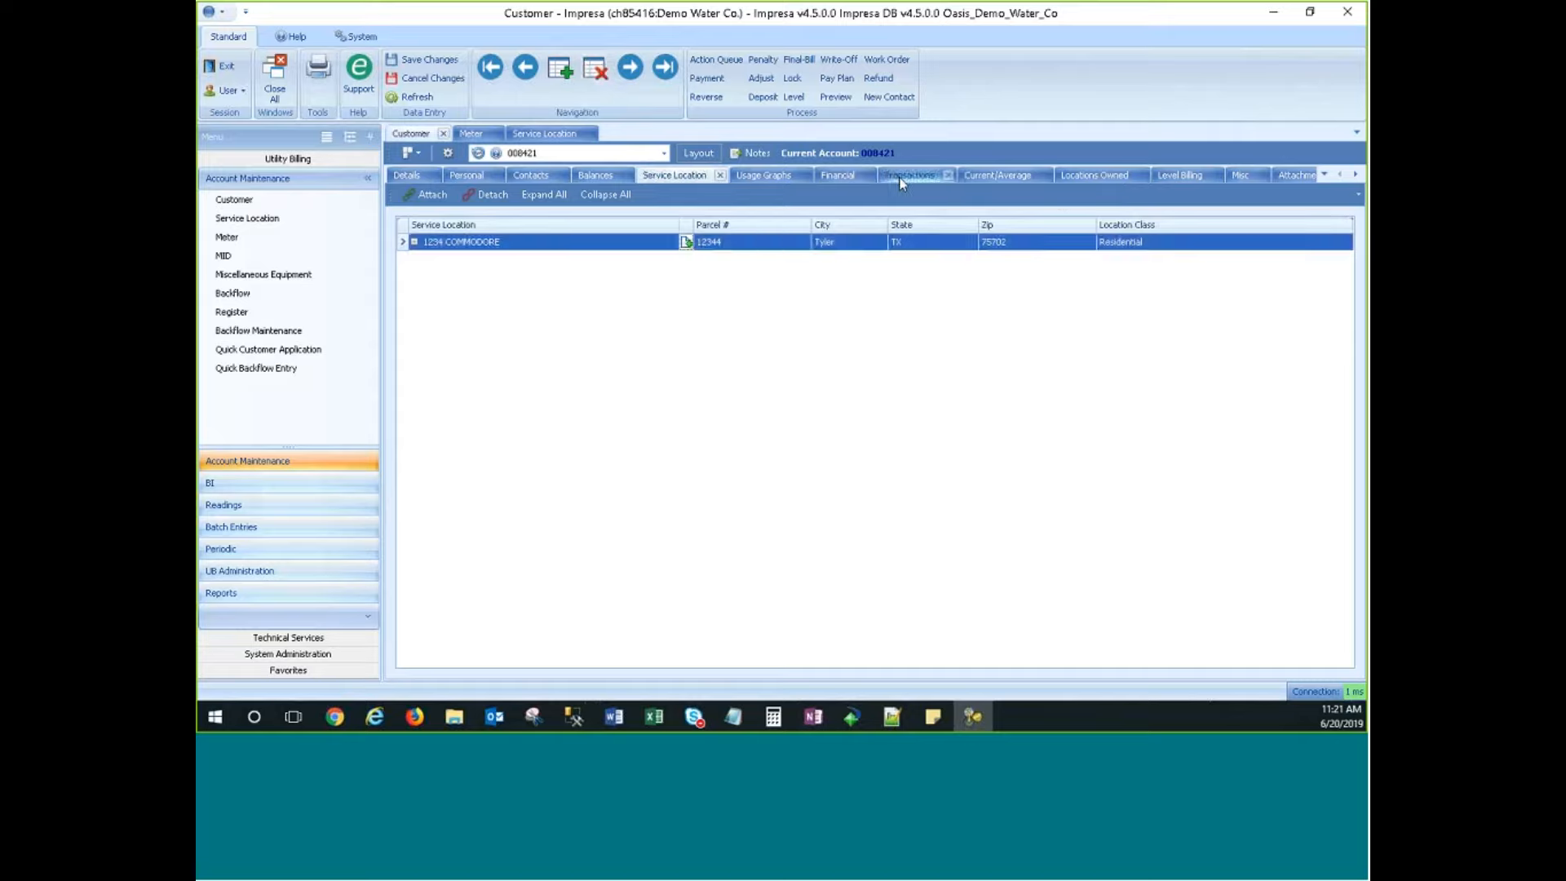
{"action": "left_click", "coordinate": [1105, 173]}
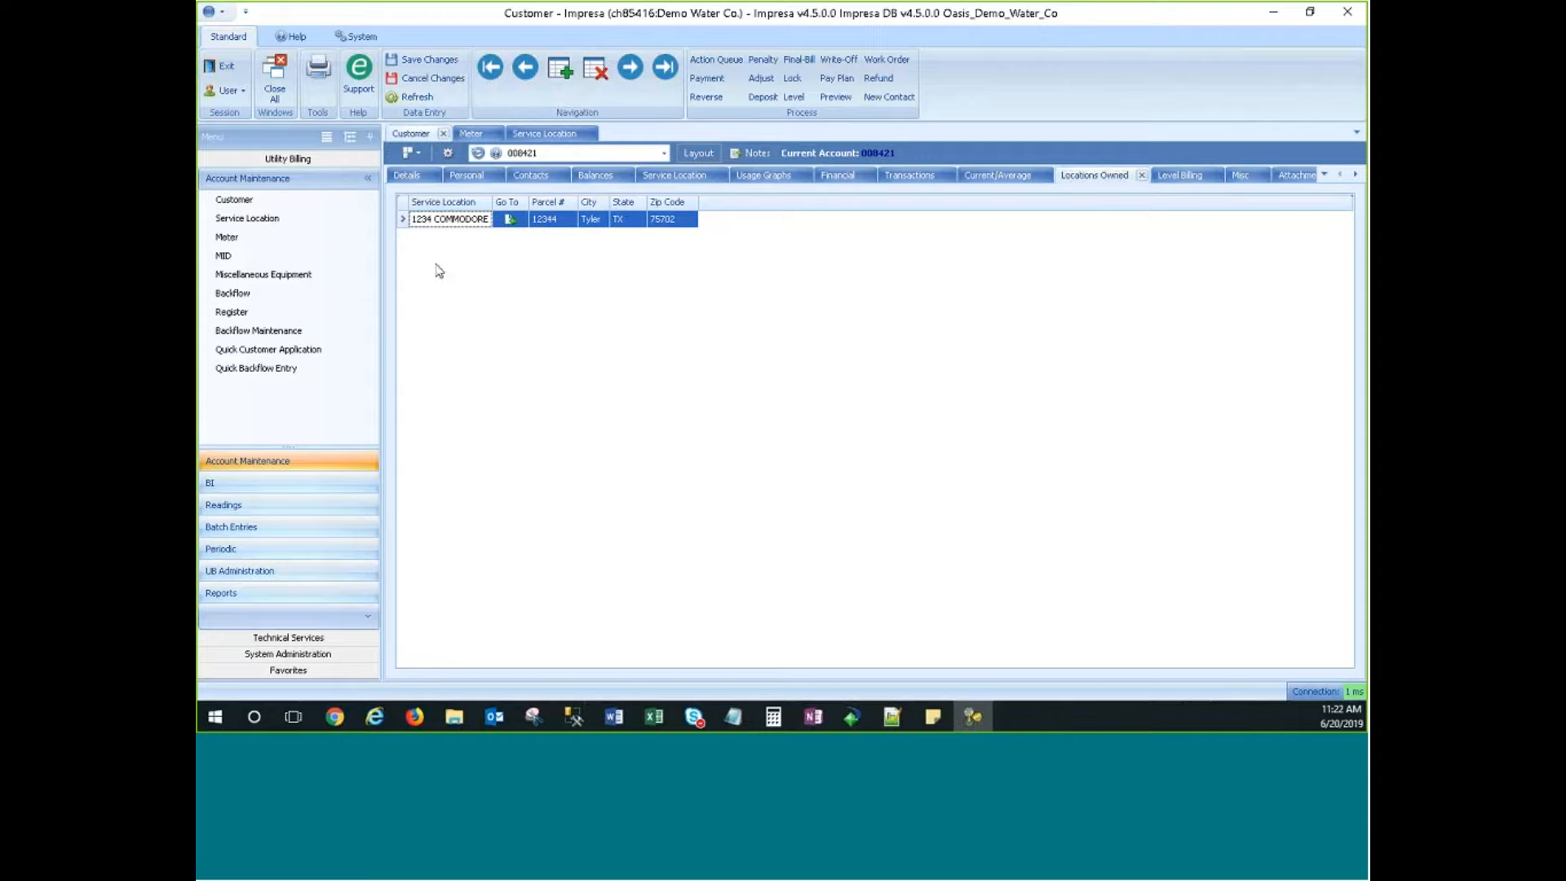
{"action": "left_click", "coordinate": [546, 136]}
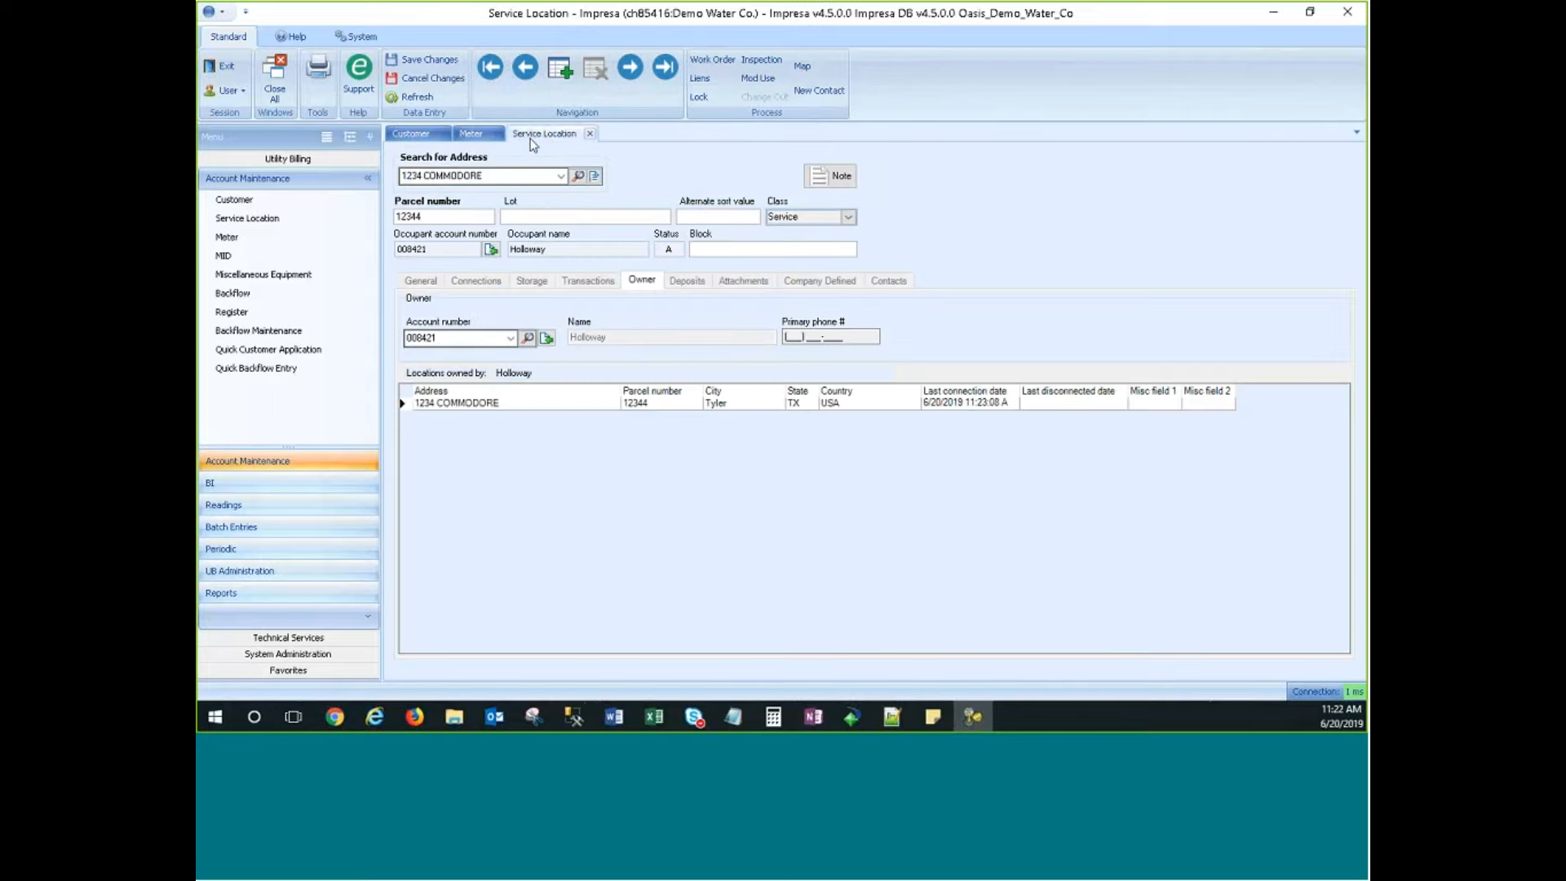
{"action": "left_click", "coordinate": [421, 282]}
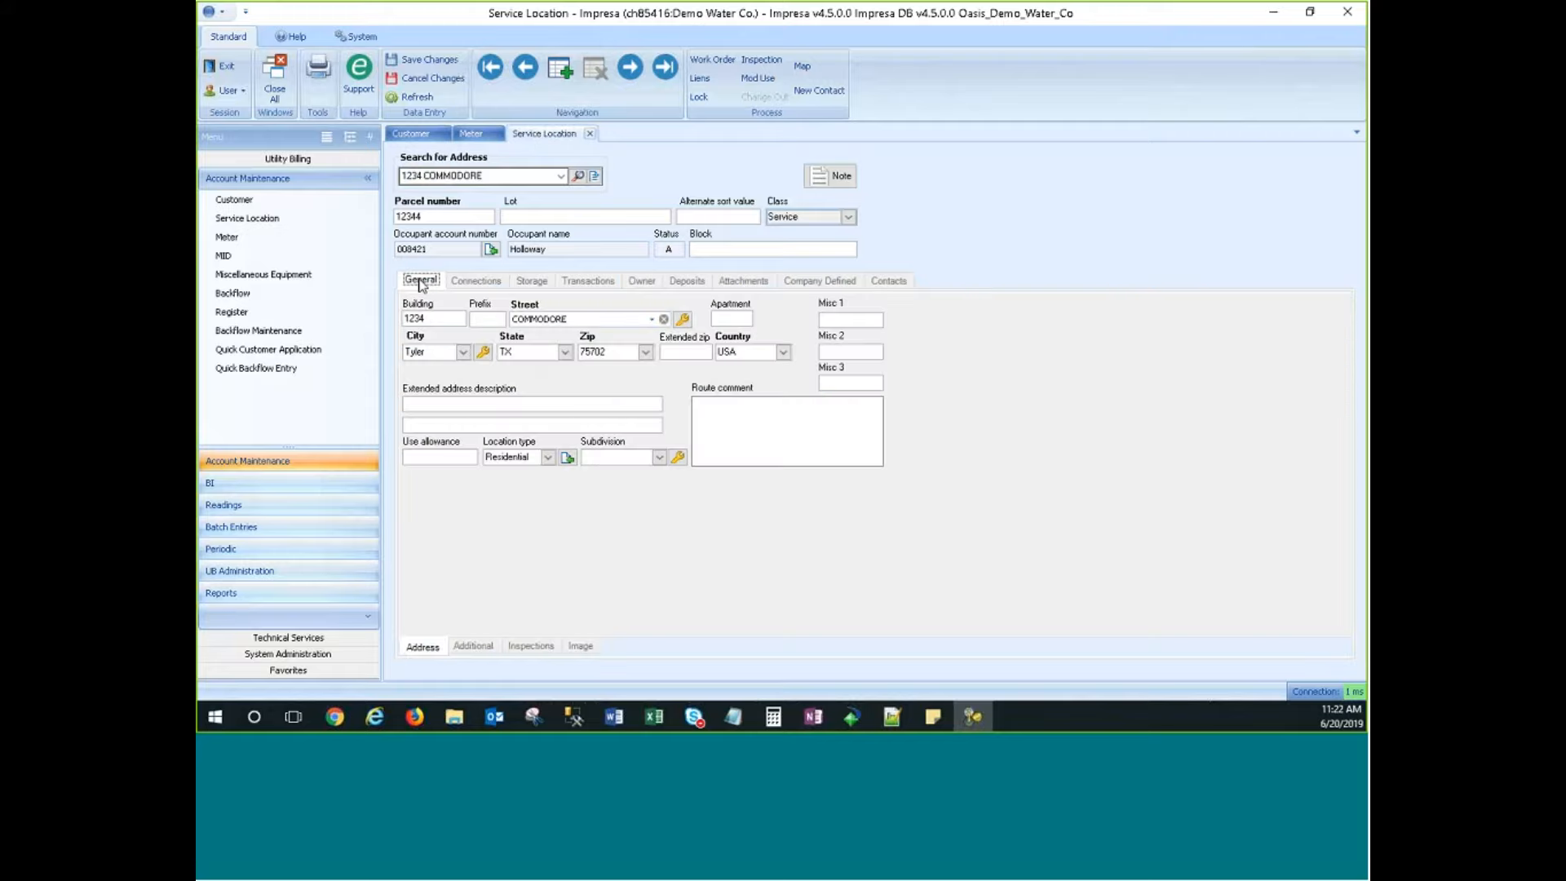
Copy the new meter's number from the meter record.
{"action": "left_click", "coordinate": [481, 136]}
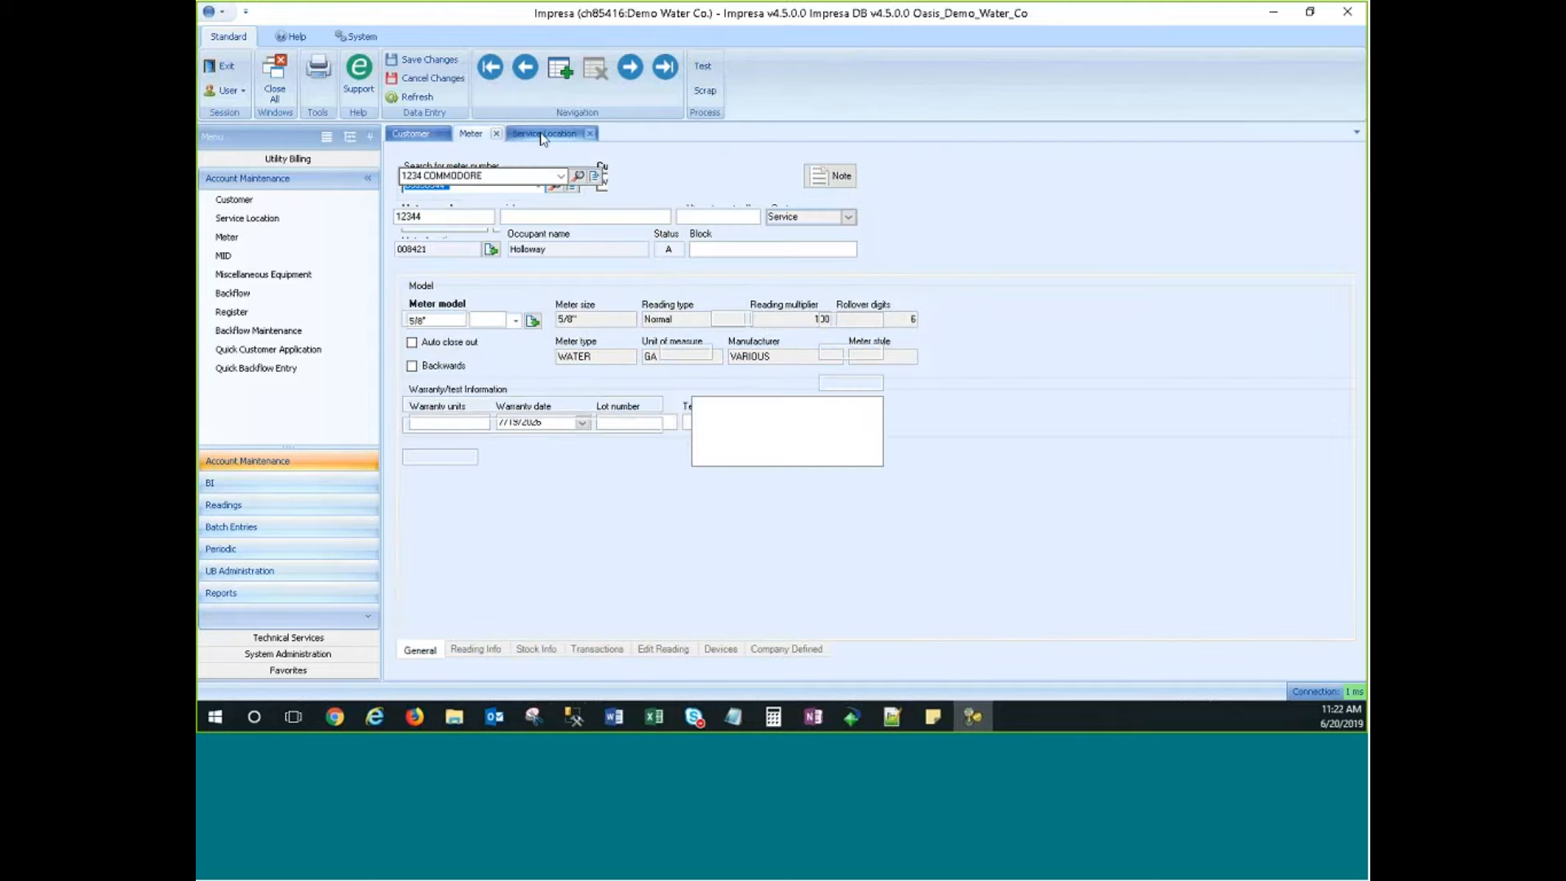
{"action": "left_click", "coordinate": [463, 137]}
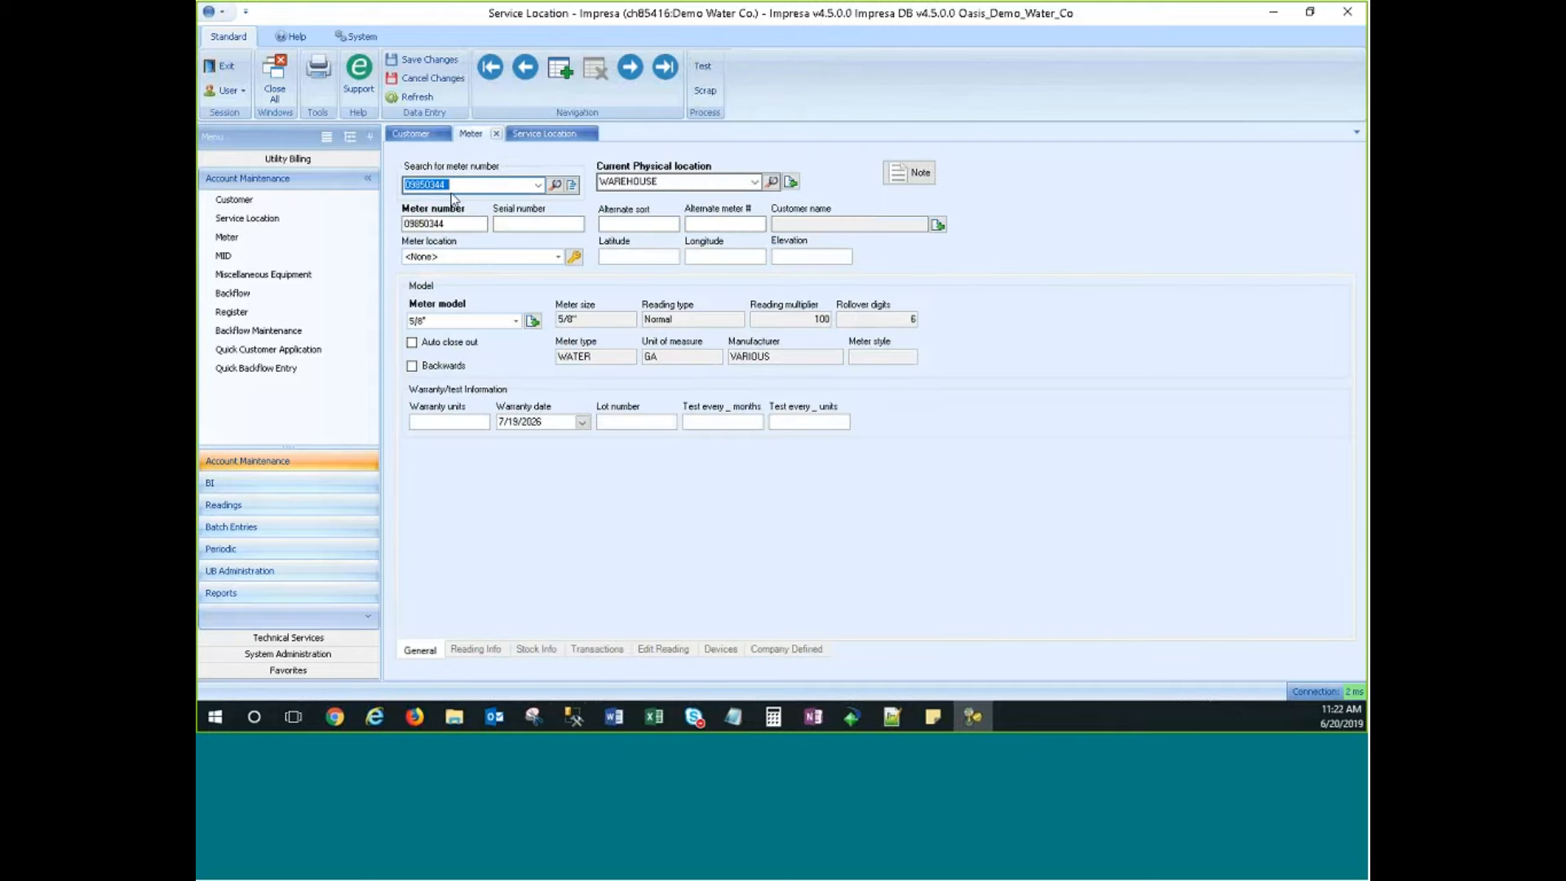
{"action": "left_click", "coordinate": [411, 185]}
{"action": "double_click", "coordinate": [412, 185]}
{"action": "right_click", "coordinate": [425, 186]}
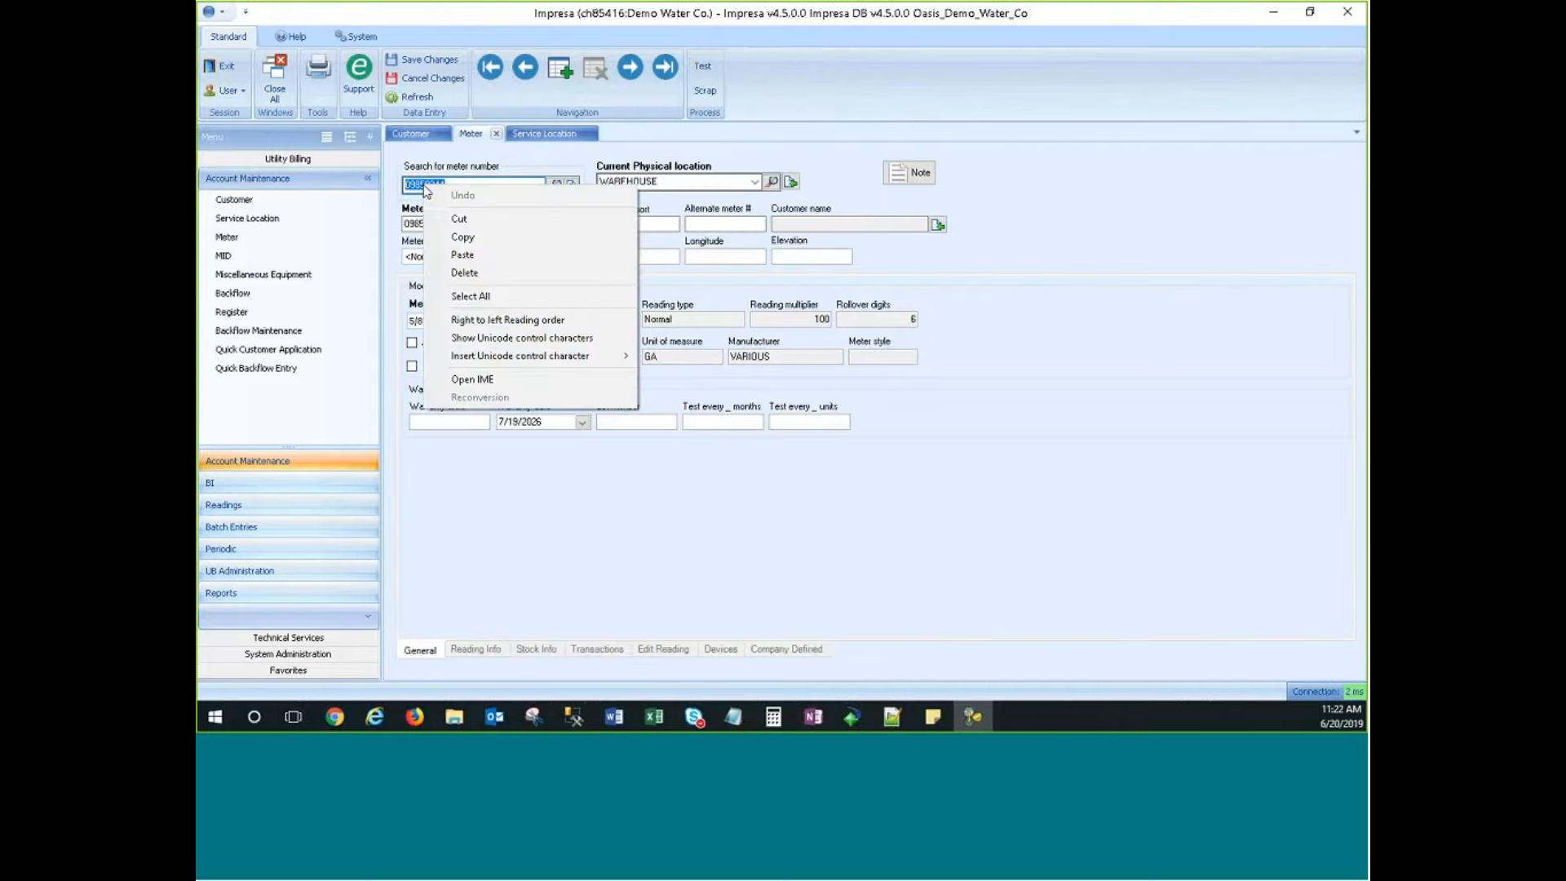
{"action": "left_click", "coordinate": [463, 237]}
Try to add a meter to the Service group in the service location's connections.
{"action": "left_click", "coordinate": [544, 133]}
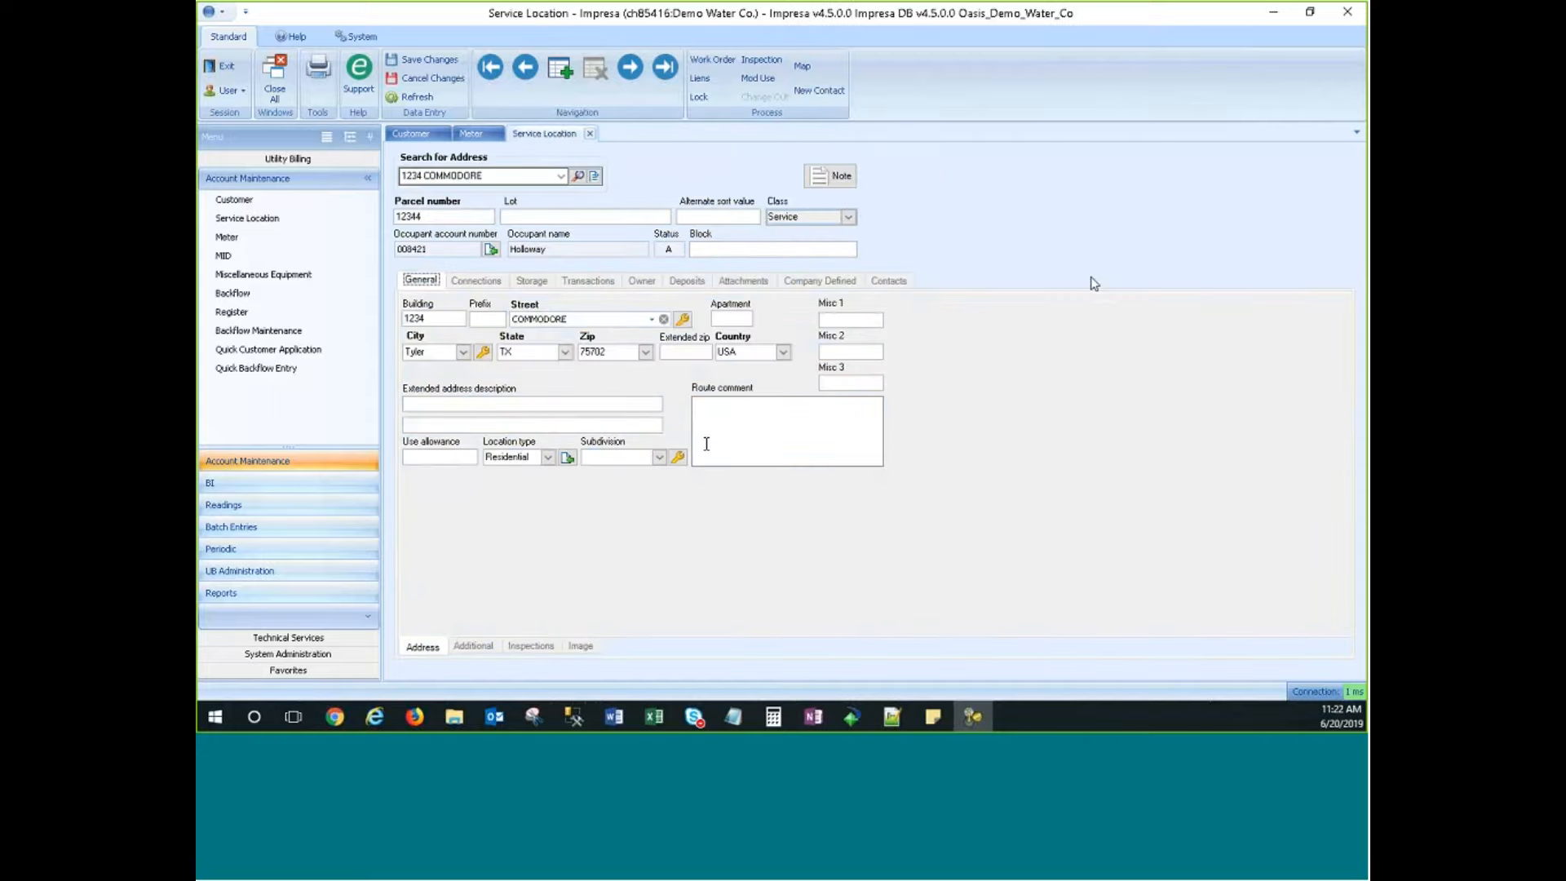
{"action": "left_click", "coordinate": [473, 281]}
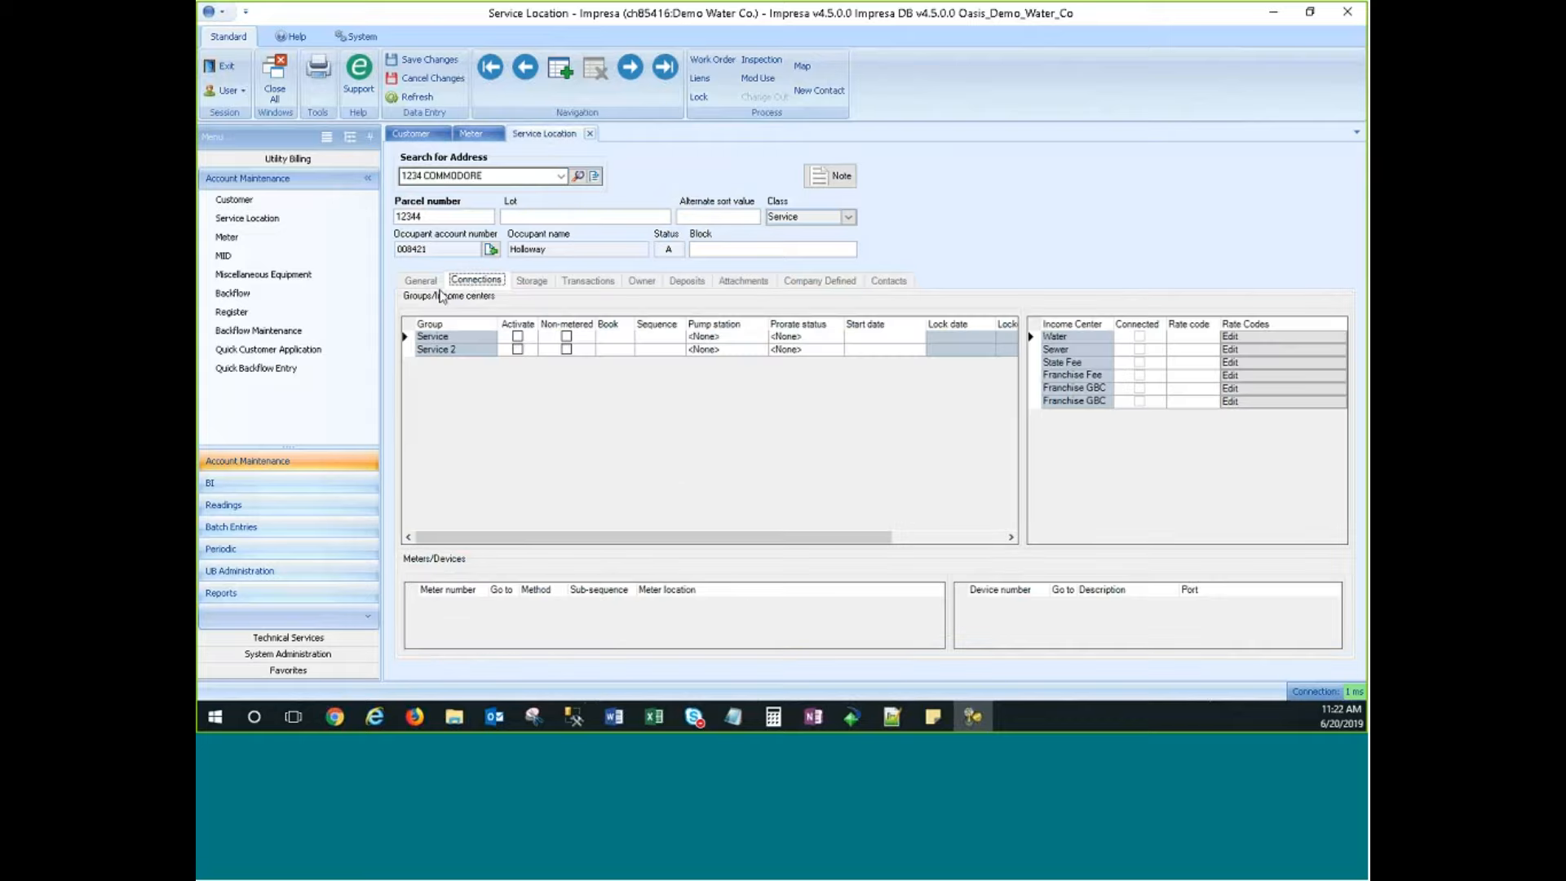
{"action": "left_click", "coordinate": [444, 610]}
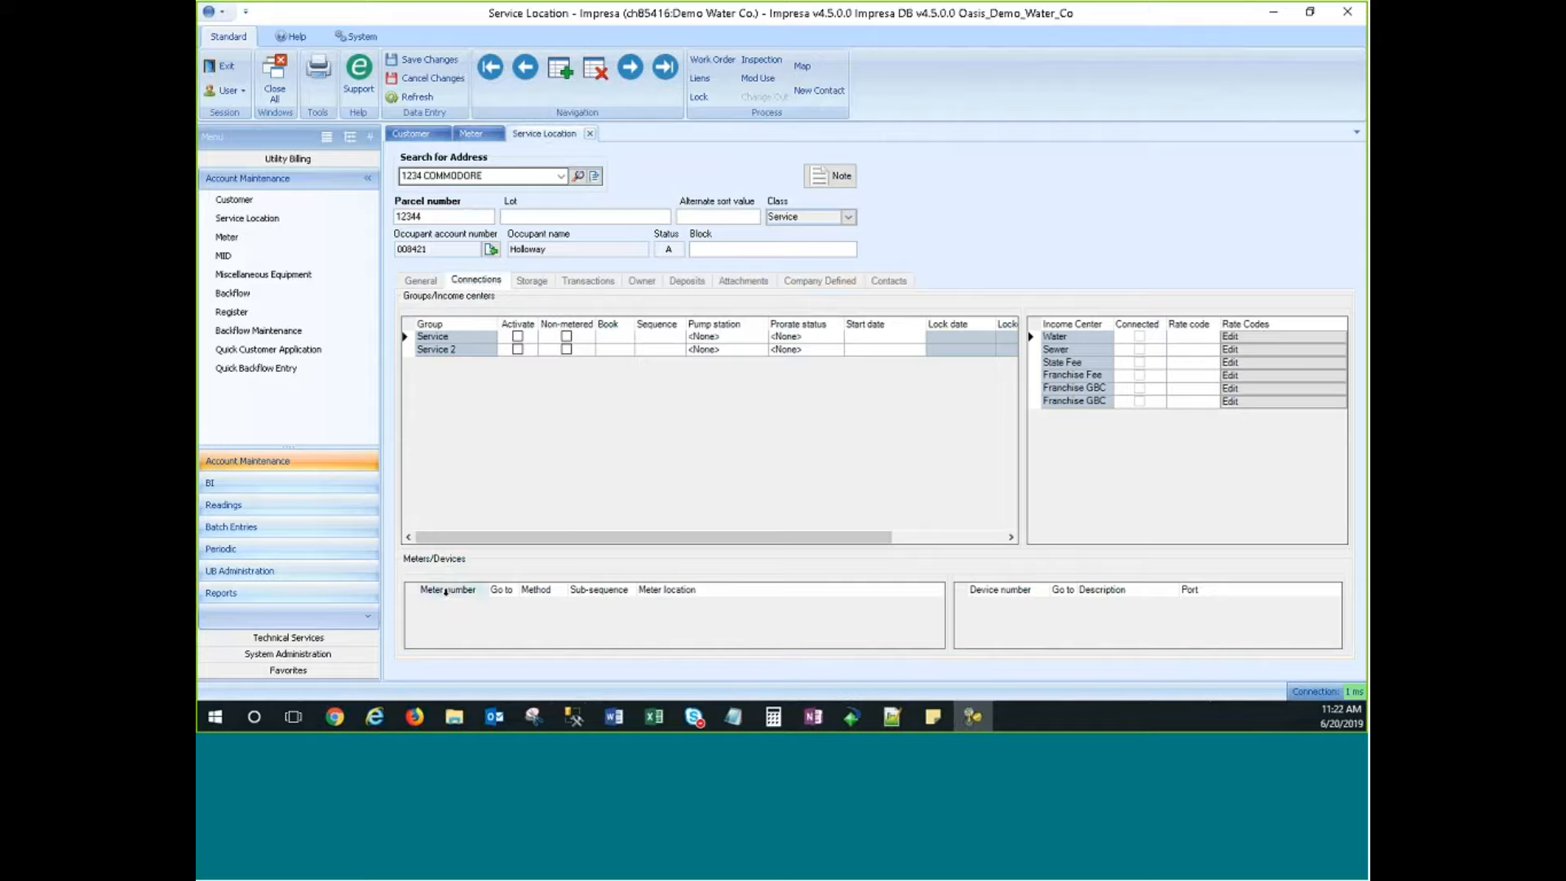
{"action": "left_click", "coordinate": [561, 74]}
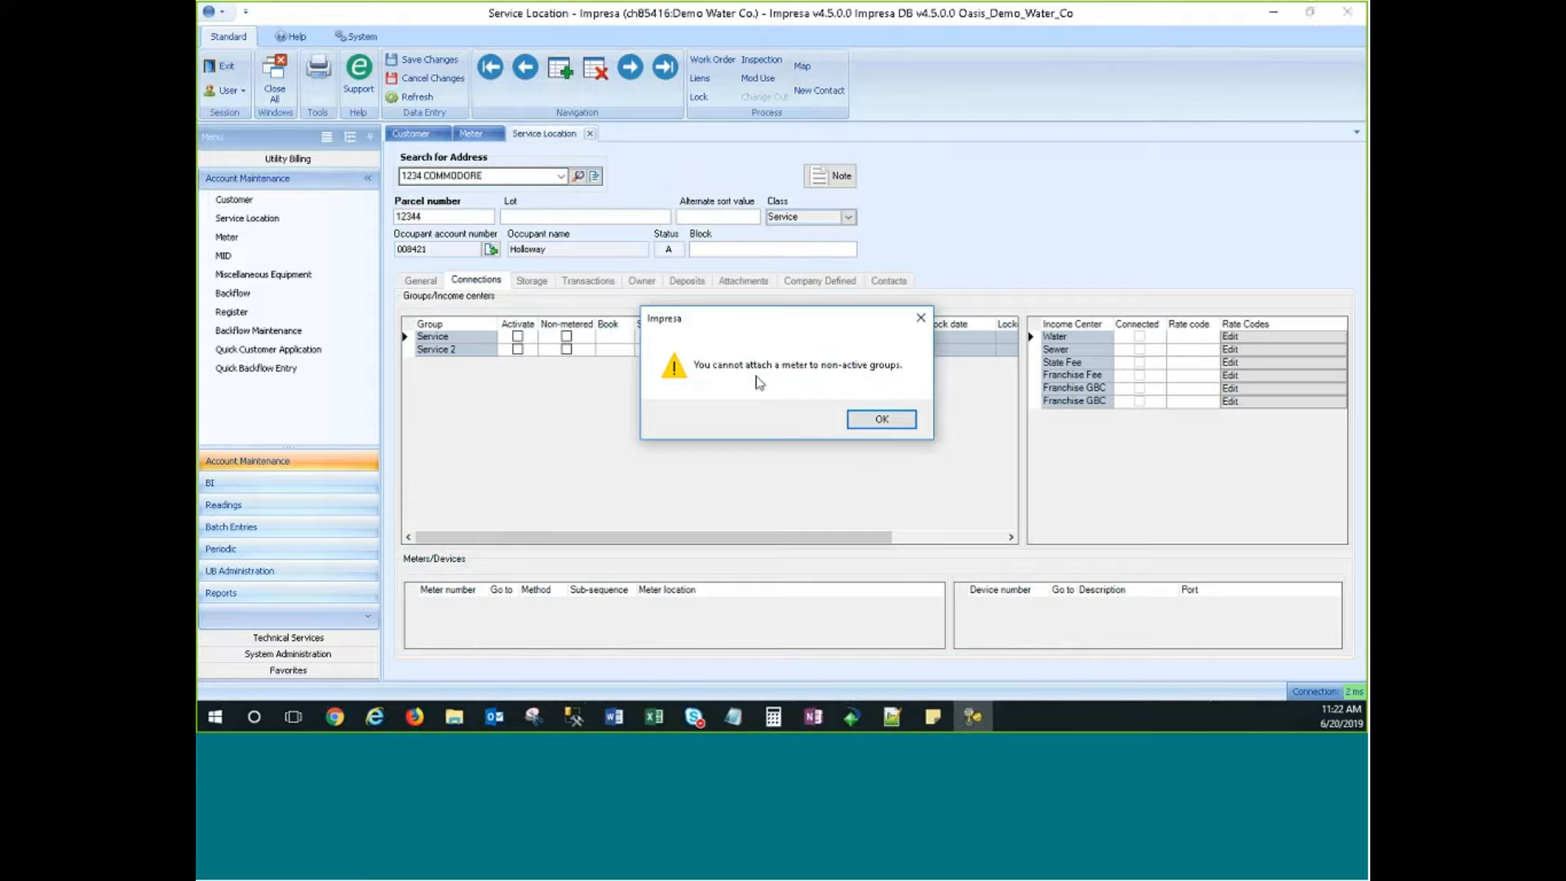
{"action": "left_click", "coordinate": [878, 421]}
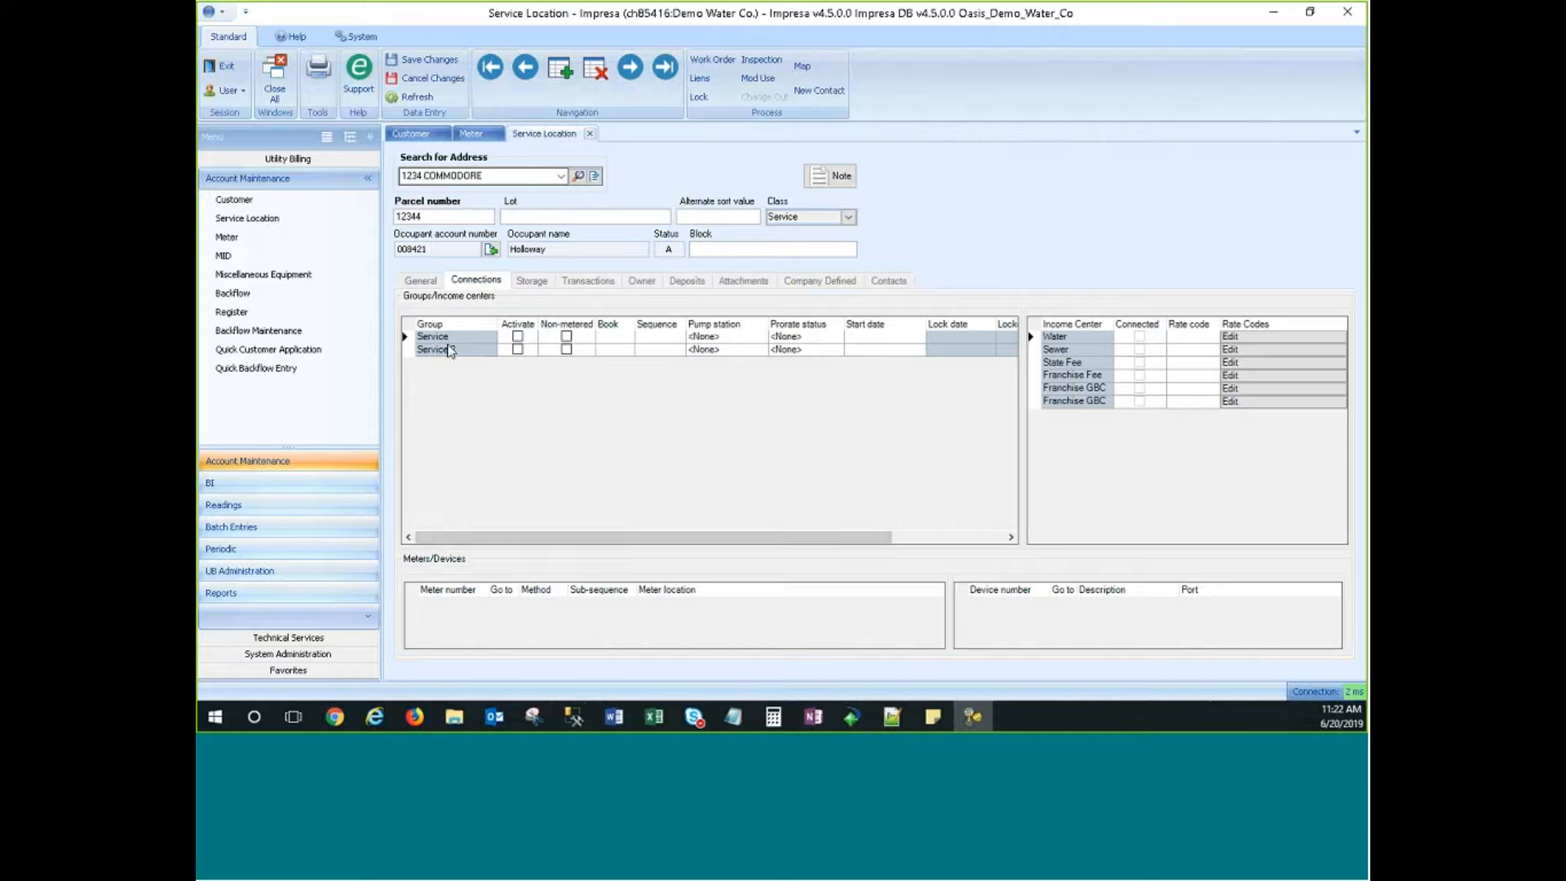
Activate the Service group in the service location's connections with book 123 and sequence 2.
{"action": "left_click", "coordinate": [518, 336]}
{"action": "left_click", "coordinate": [625, 337]}
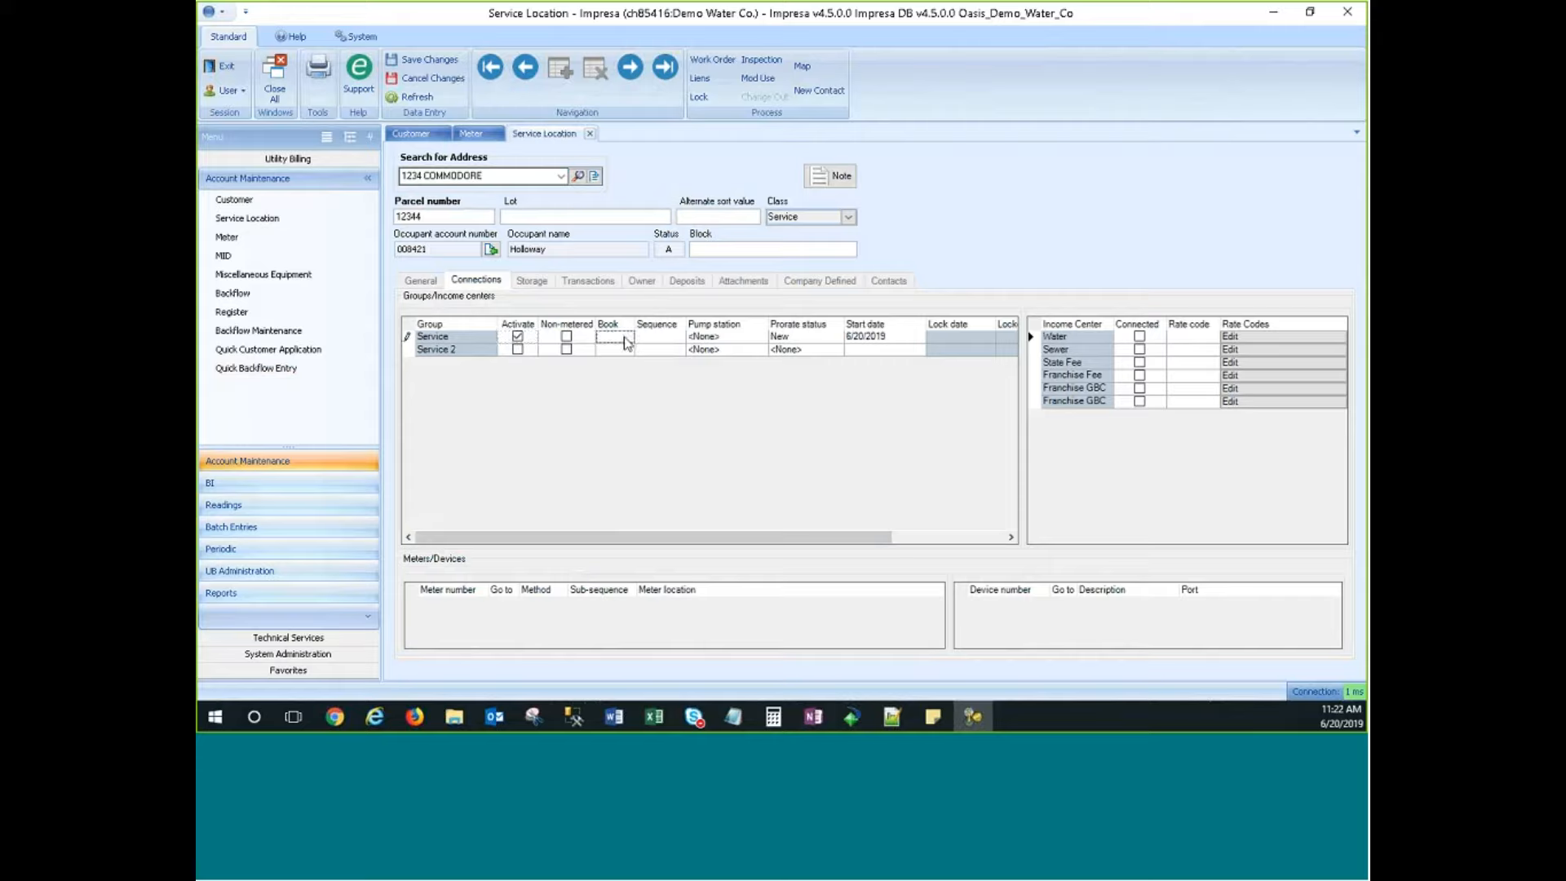
{"action": "left_click", "coordinate": [626, 338]}
{"action": "type", "text": "123"}
{"action": "key", "text": "Tab"}
{"action": "type", "text": "2"}
{"action": "double_click", "coordinate": [653, 337]}
{"action": "left_click", "coordinate": [662, 353]}
{"action": "left_click", "coordinate": [657, 338]}
Connect the Water income center for the Service group and assign it rate code E31.
{"action": "left_click", "coordinate": [1139, 336]}
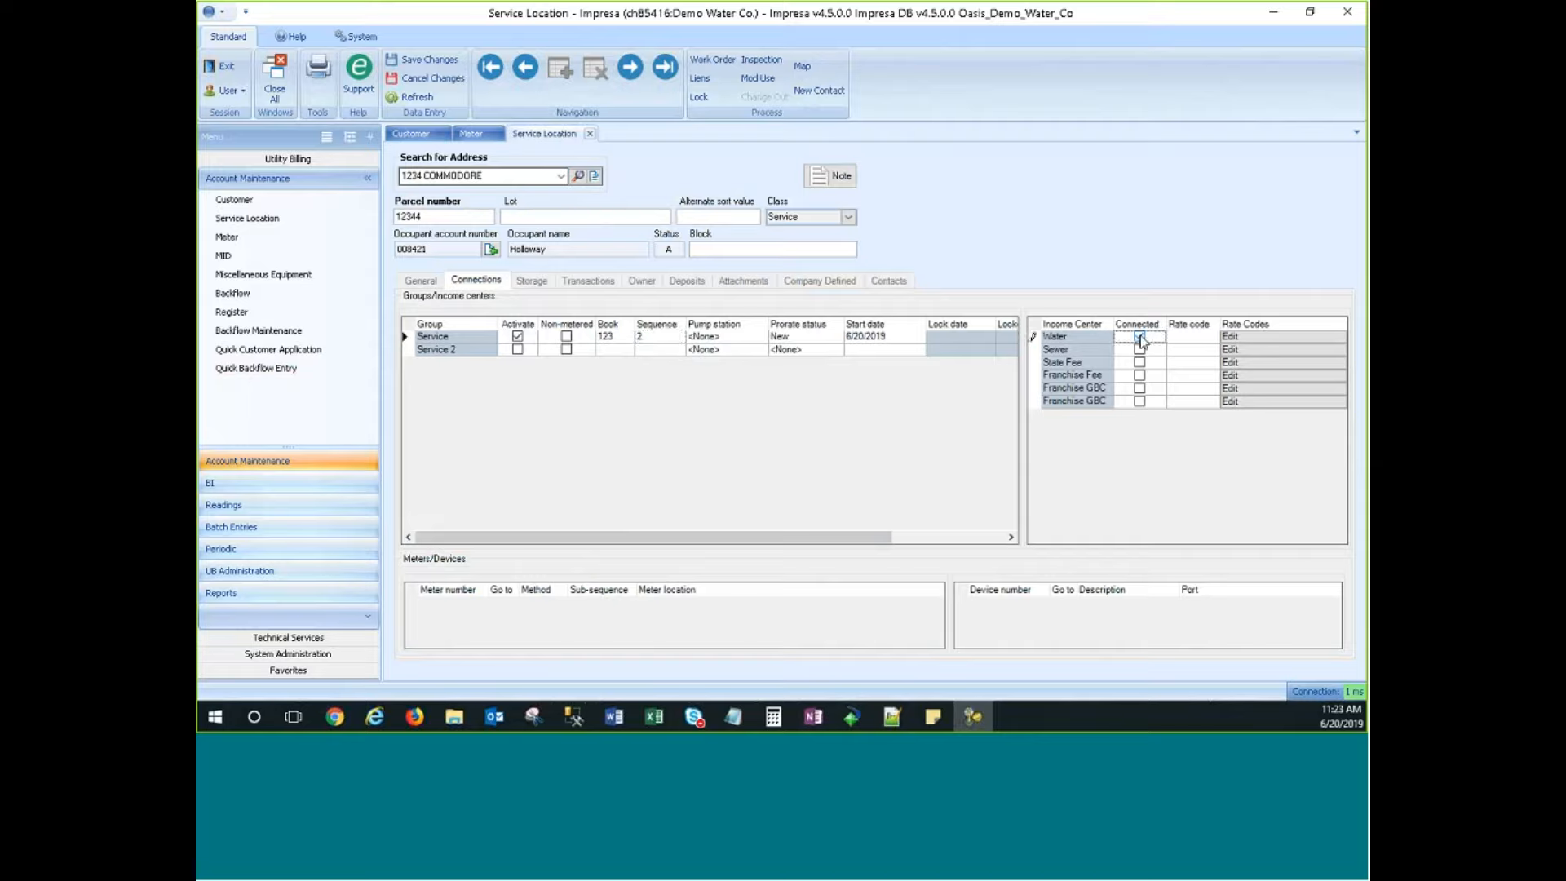
{"action": "left_click", "coordinate": [1211, 339]}
{"action": "left_click", "coordinate": [1213, 339]}
{"action": "left_click", "coordinate": [1196, 394]}
Add available meter 09850344 to the Service group's connections and save the service location.
{"action": "left_click", "coordinate": [673, 621]}
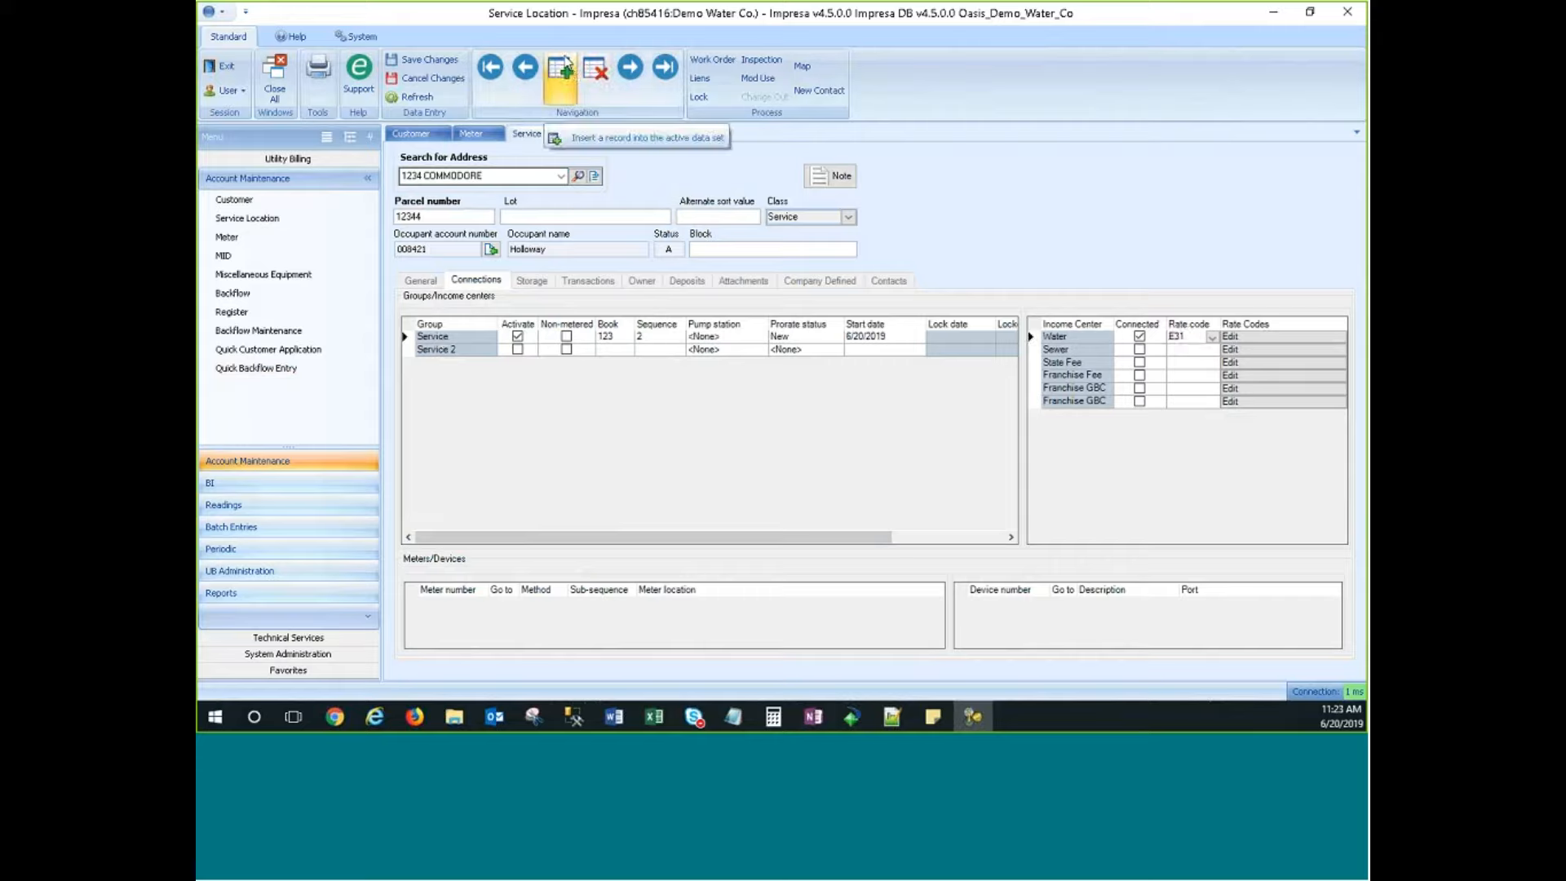
{"action": "left_click", "coordinate": [420, 59]}
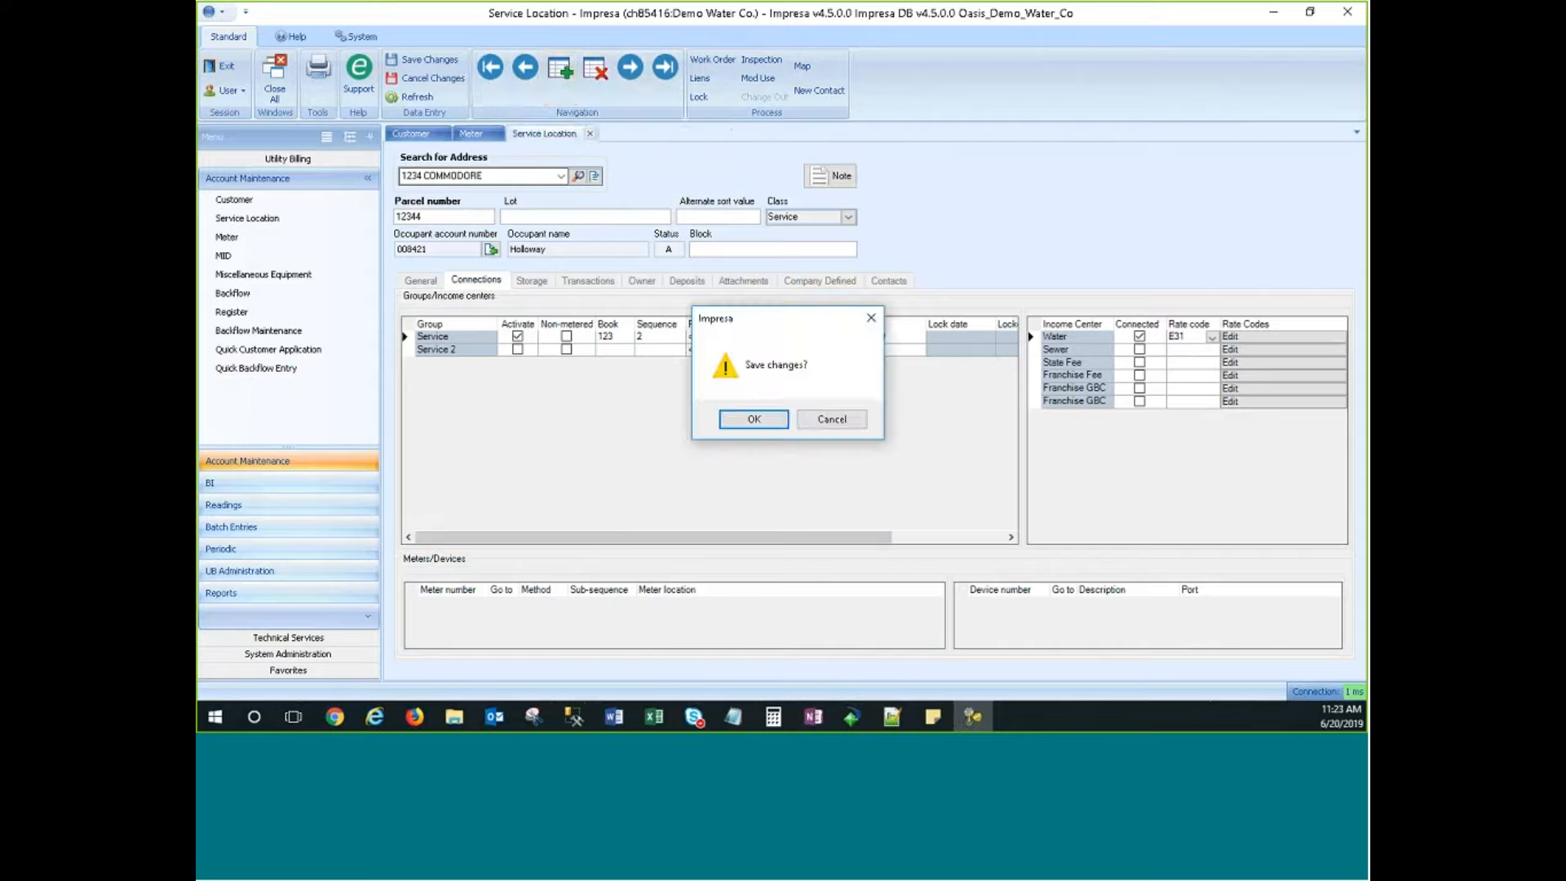
{"action": "left_click", "coordinate": [760, 422]}
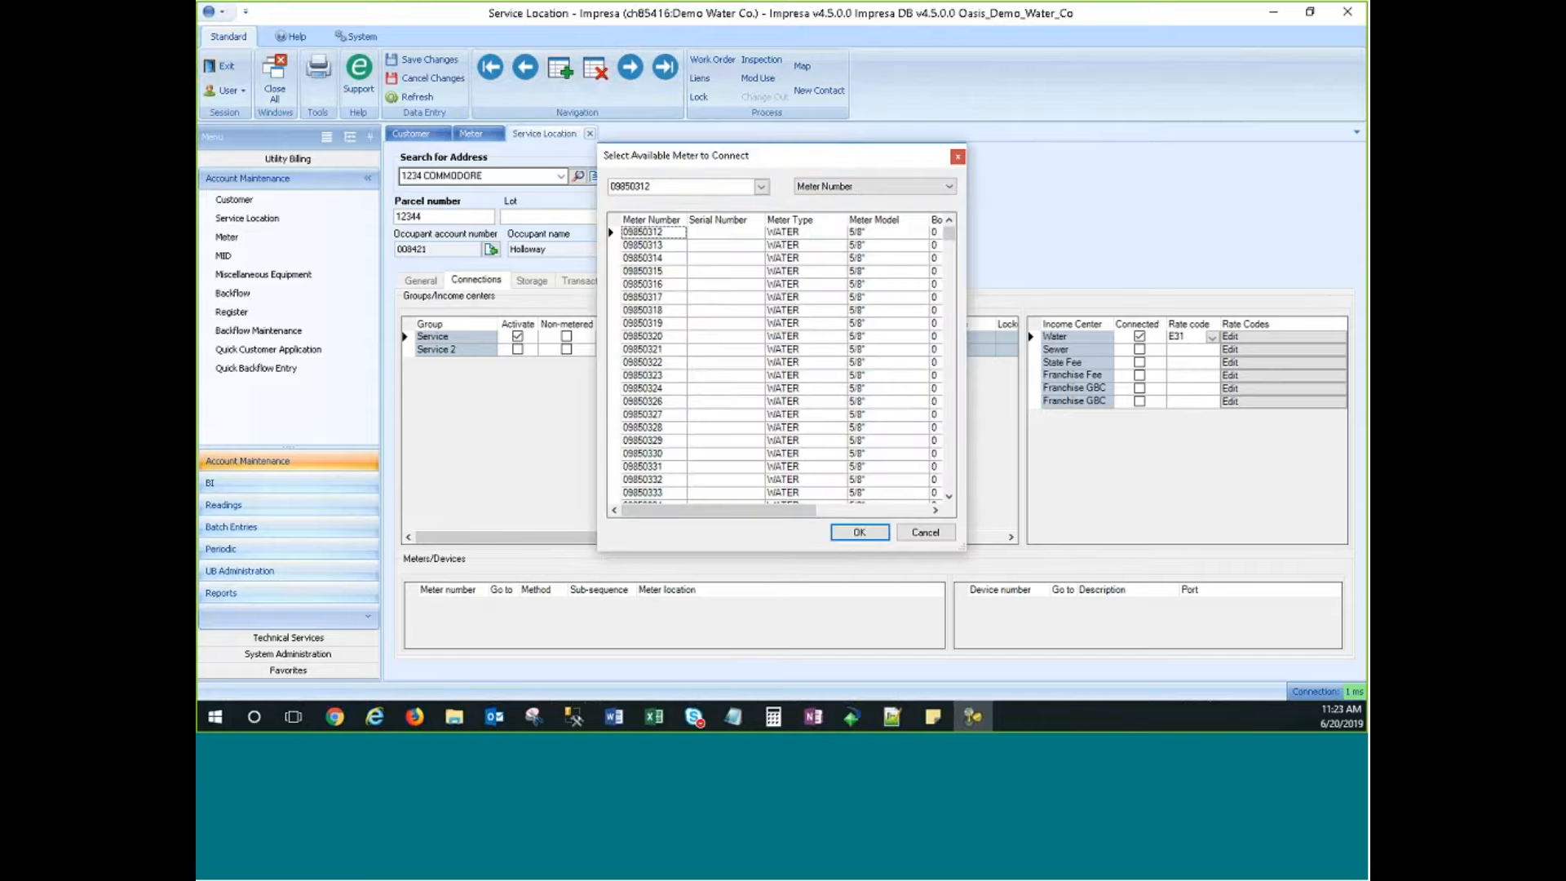
{"action": "left_click", "coordinate": [667, 186]}
{"action": "left_click_drag", "start_coordinate": [667, 186], "coordinate": [556, 186]}
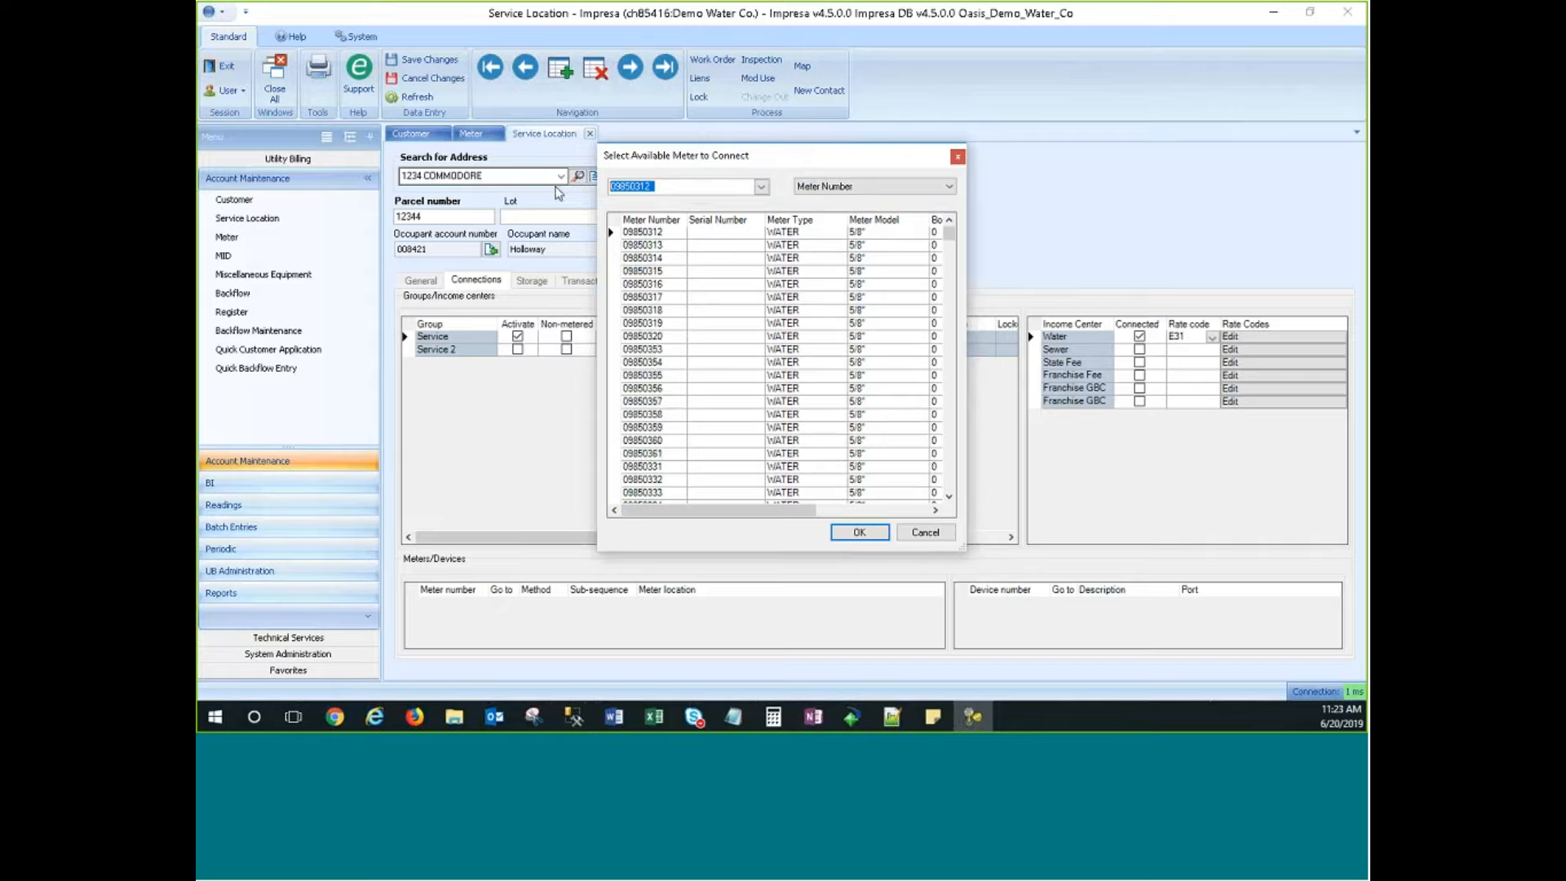
{"action": "type", "text": "09850344"}
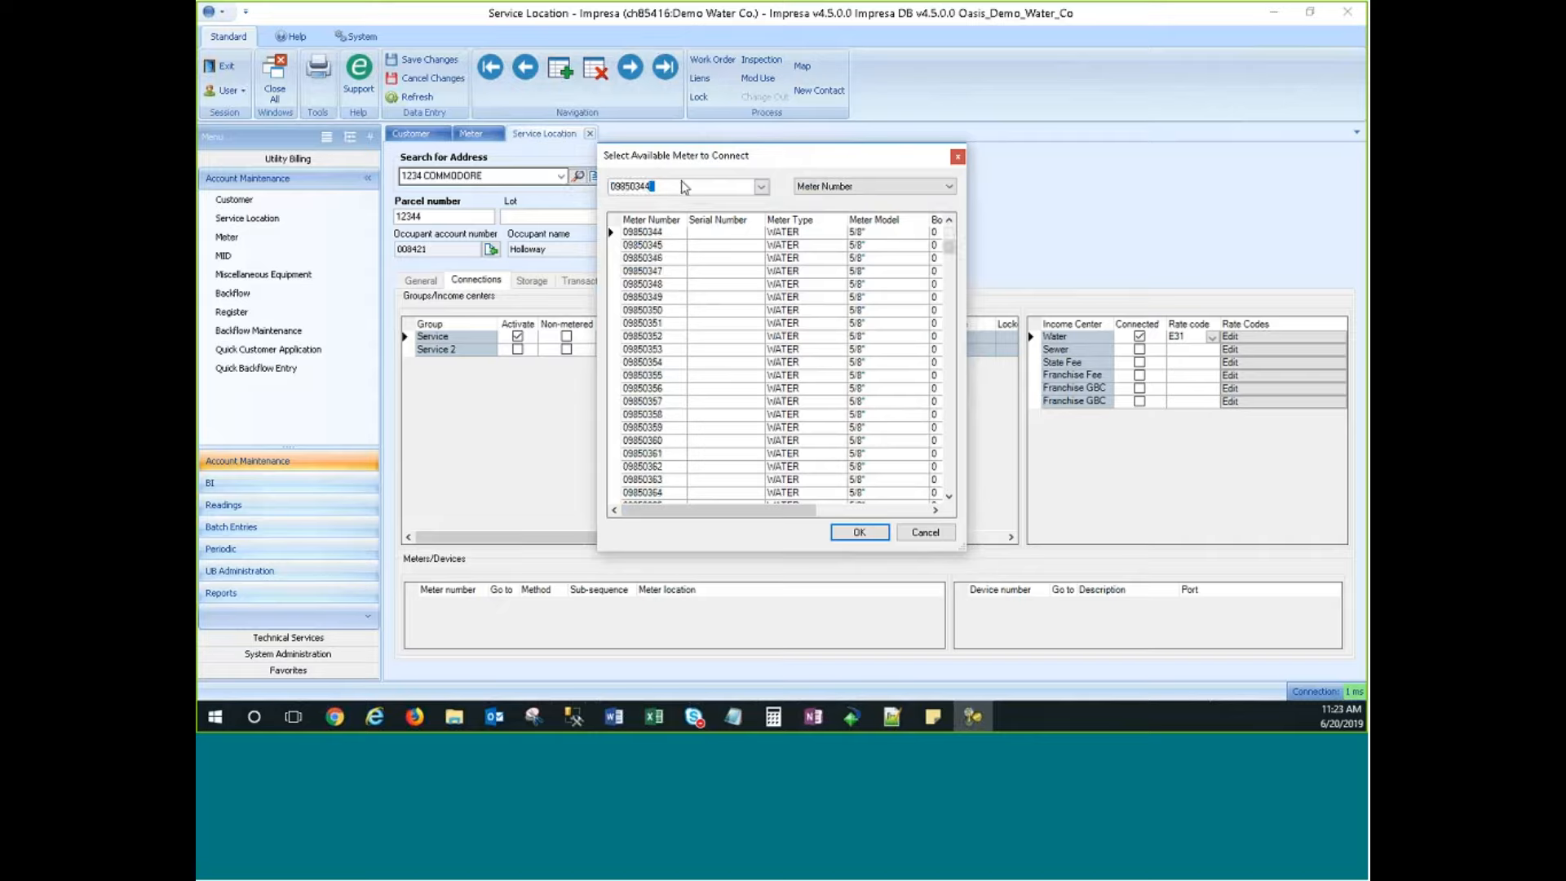
{"action": "left_click", "coordinate": [681, 185]}
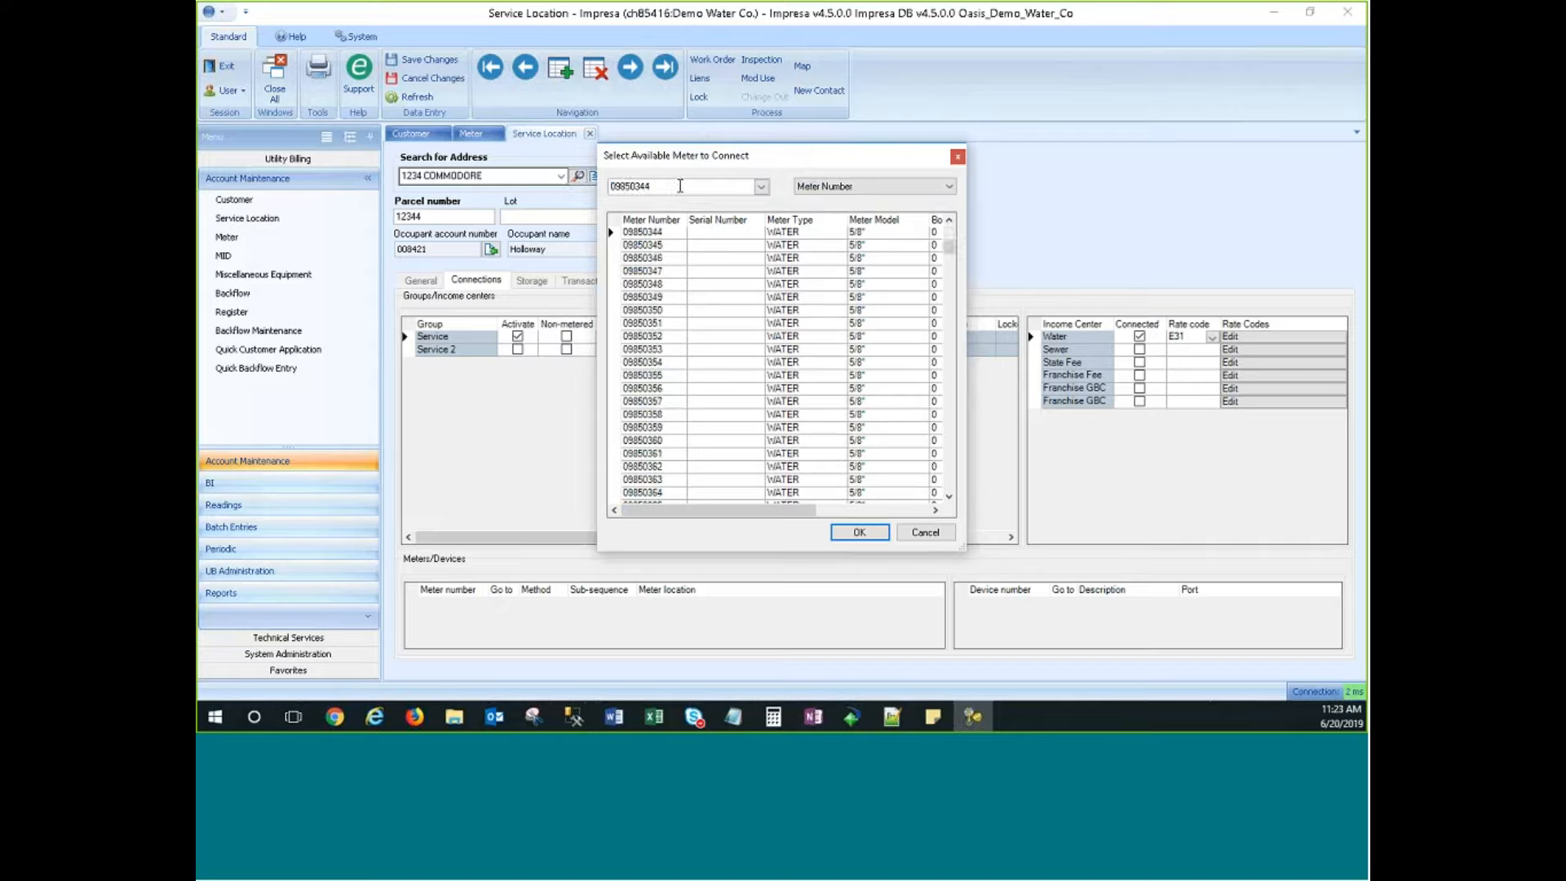
{"action": "left_click", "coordinate": [642, 235]}
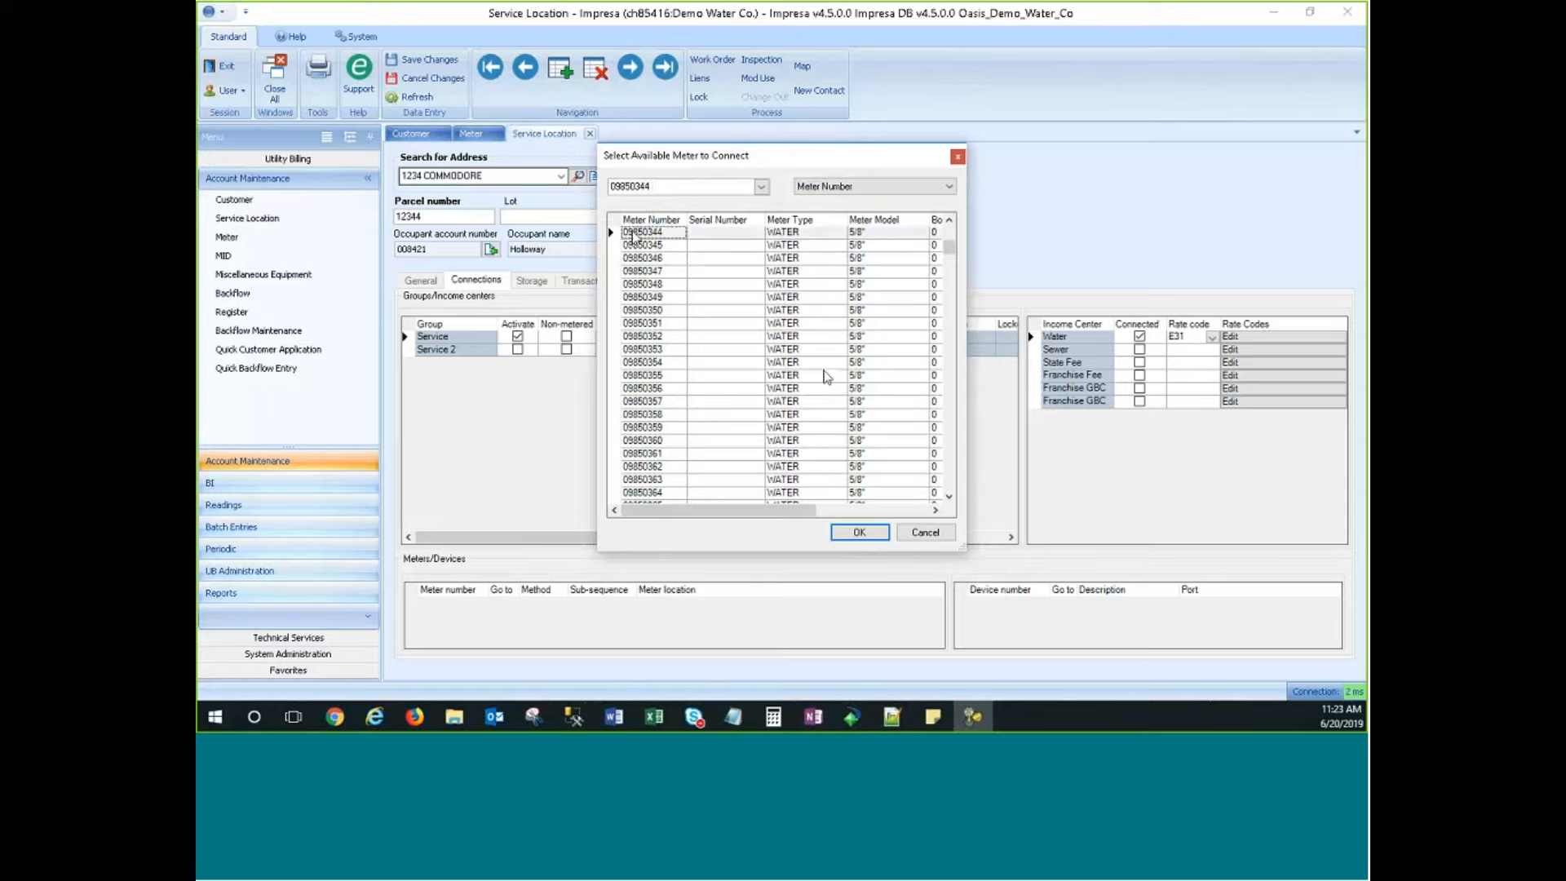
{"action": "left_click", "coordinate": [860, 532]}
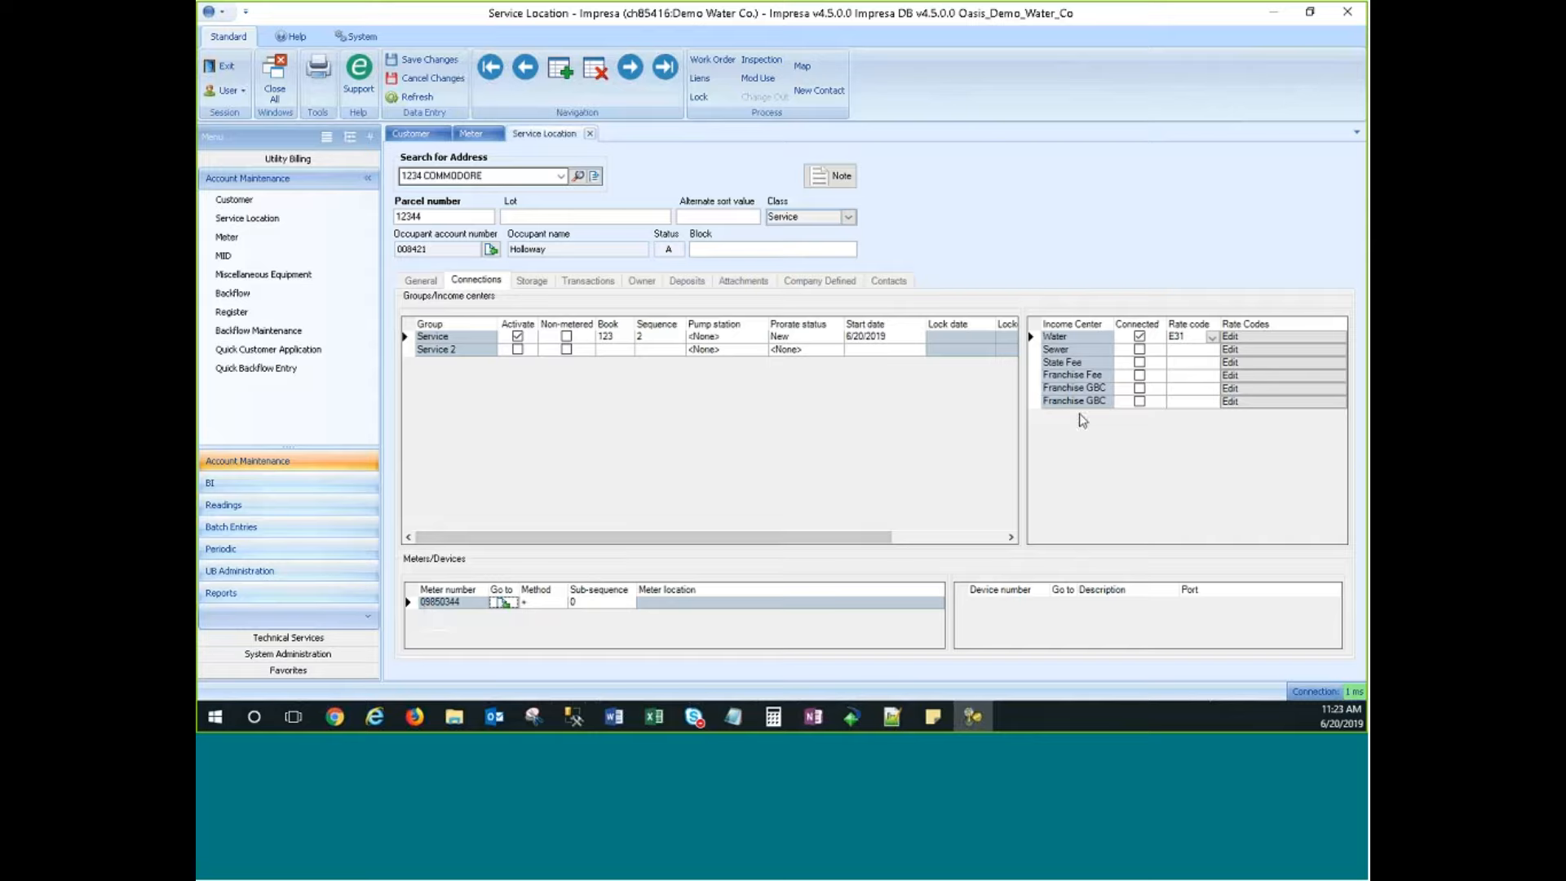
{"action": "left_click", "coordinate": [430, 62]}
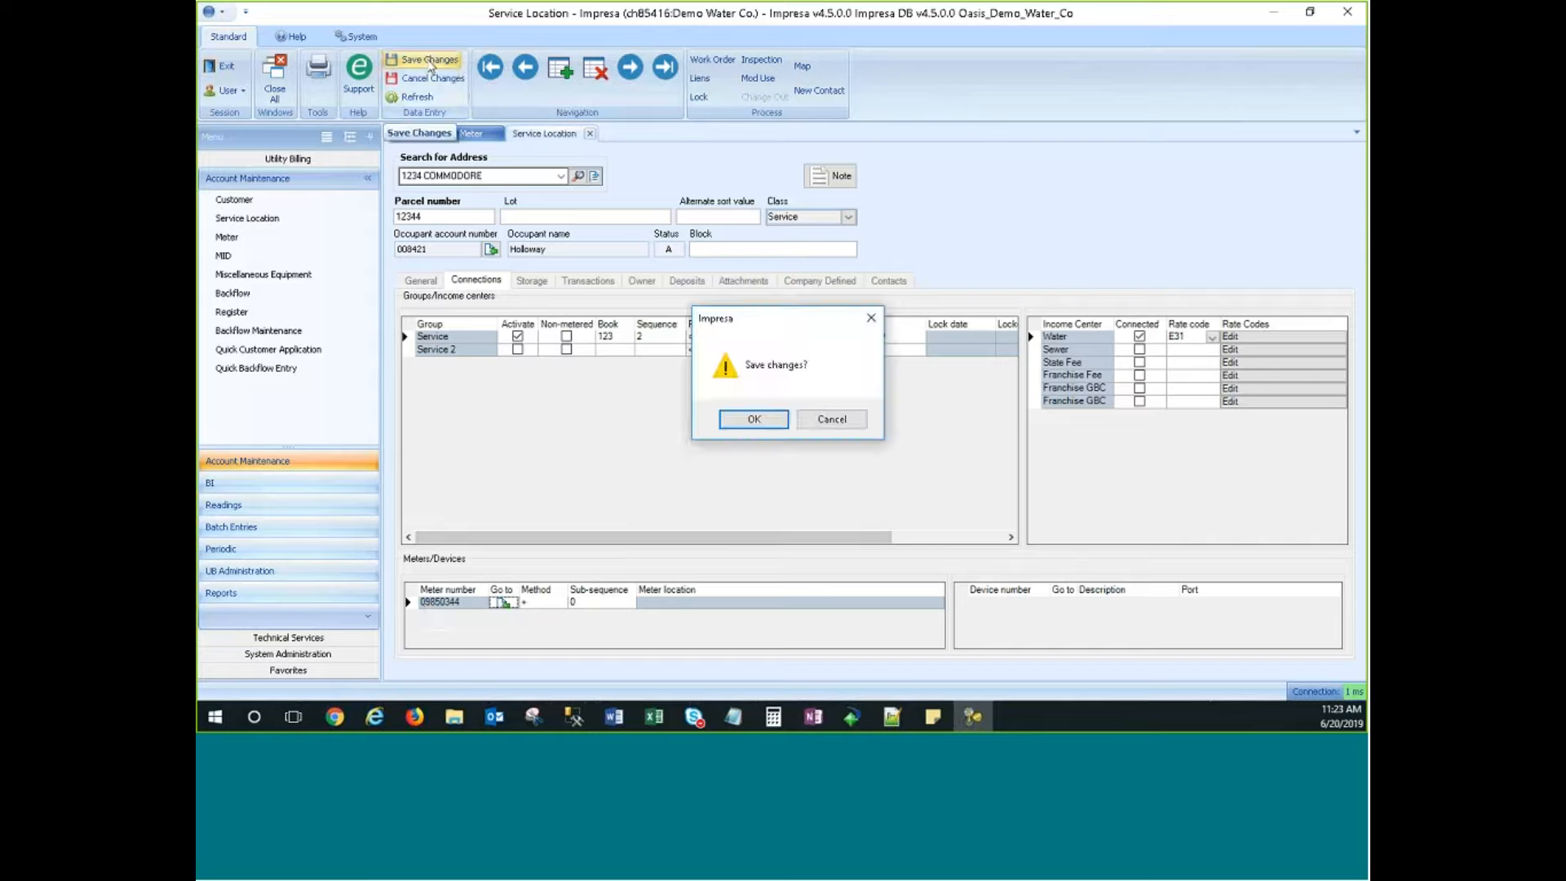
{"action": "left_click", "coordinate": [754, 419]}
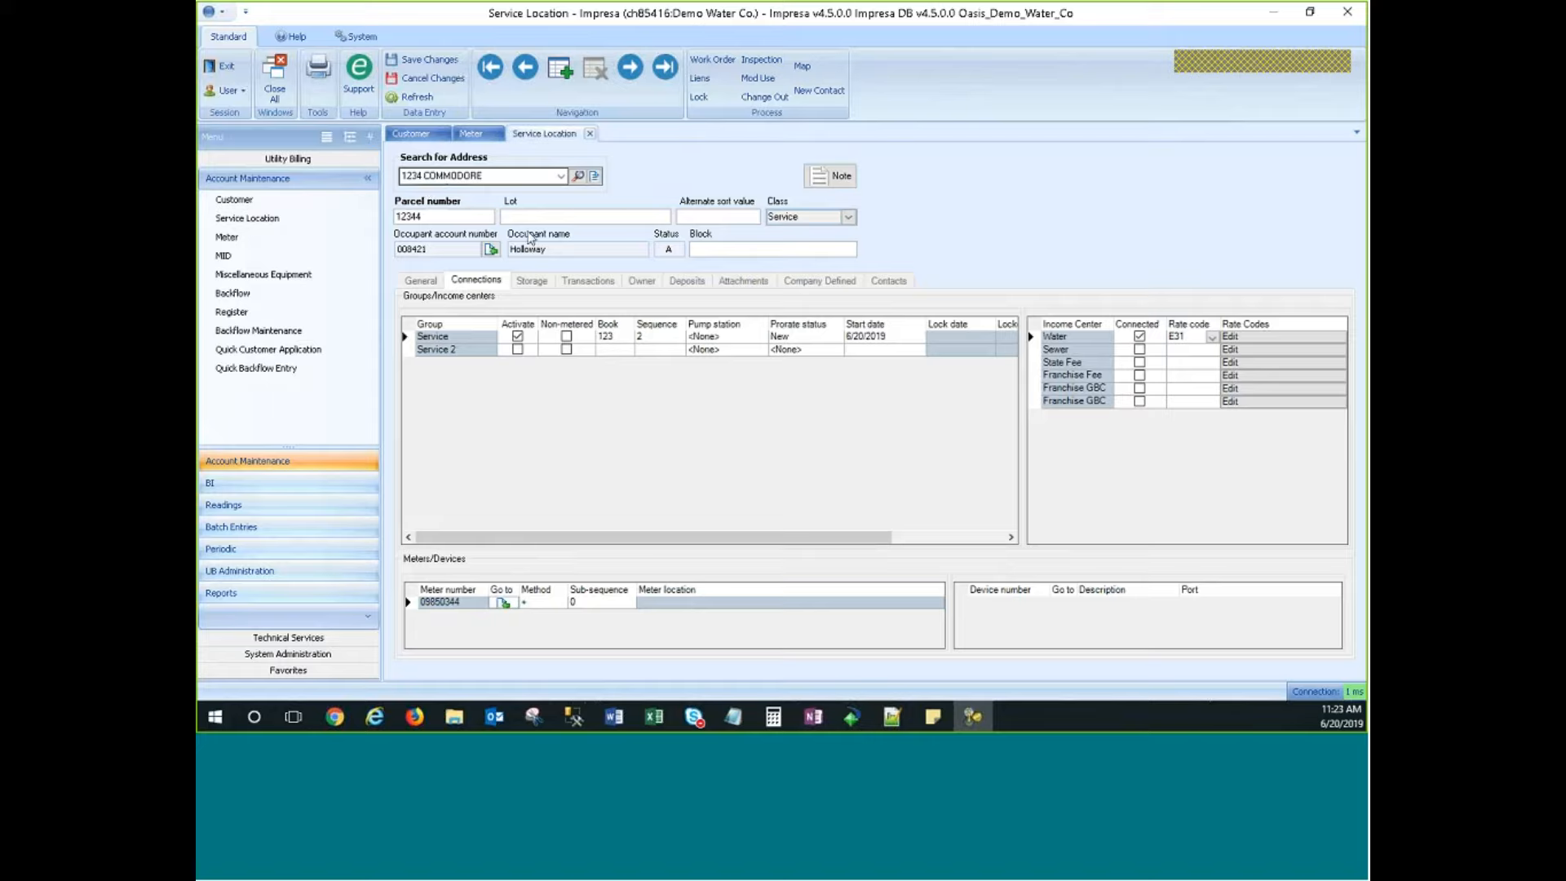
Refresh the meter record to check its current physical location and customer, and compare it with the service location's connections.
{"action": "left_click", "coordinate": [469, 135]}
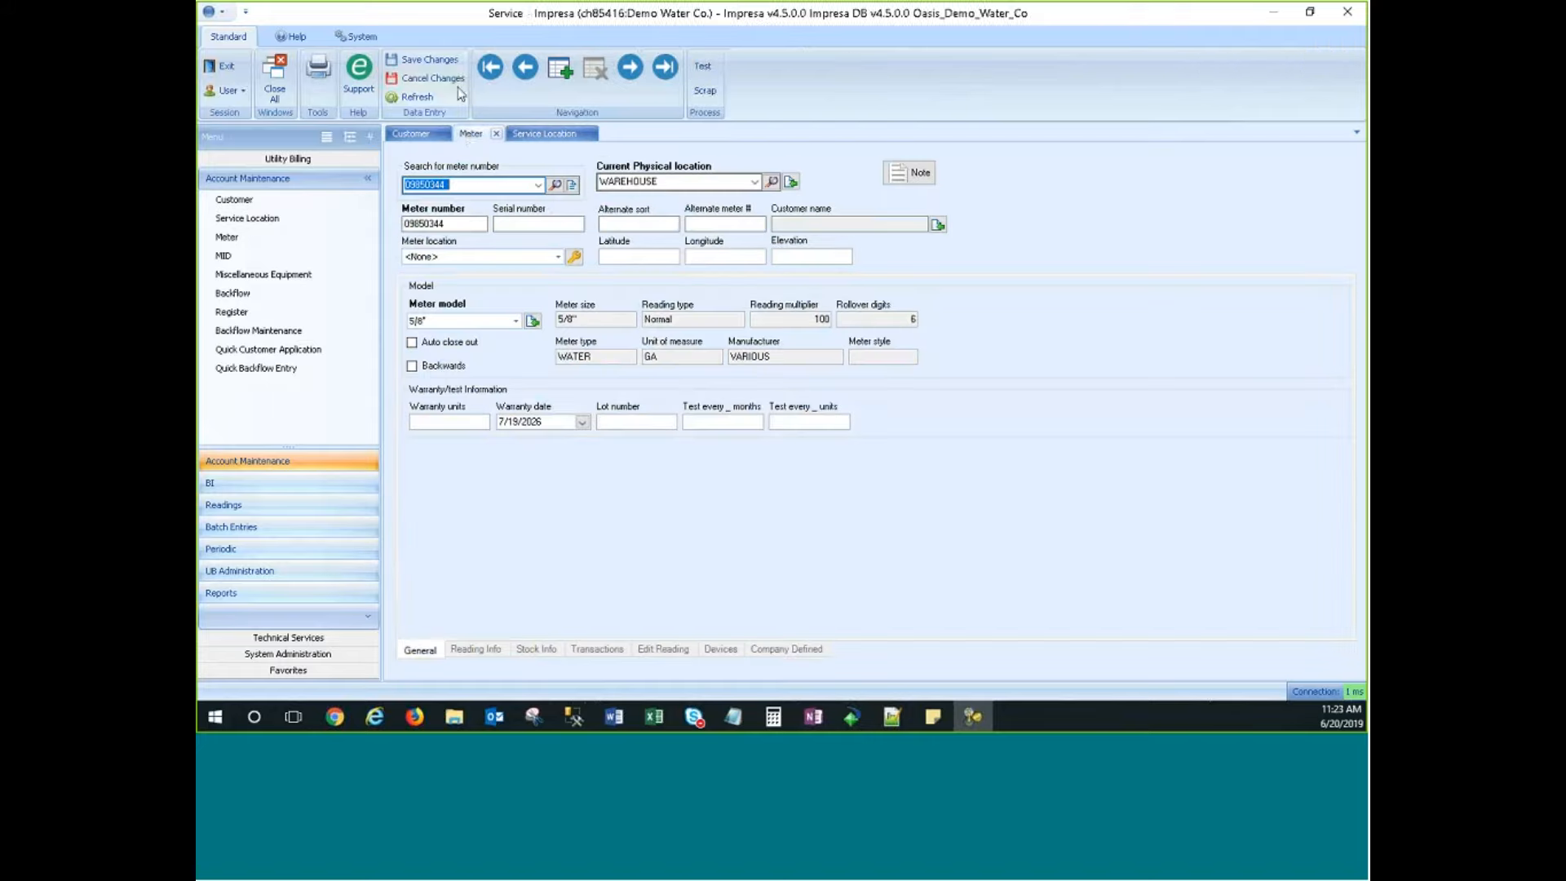
{"action": "left_click", "coordinate": [412, 98]}
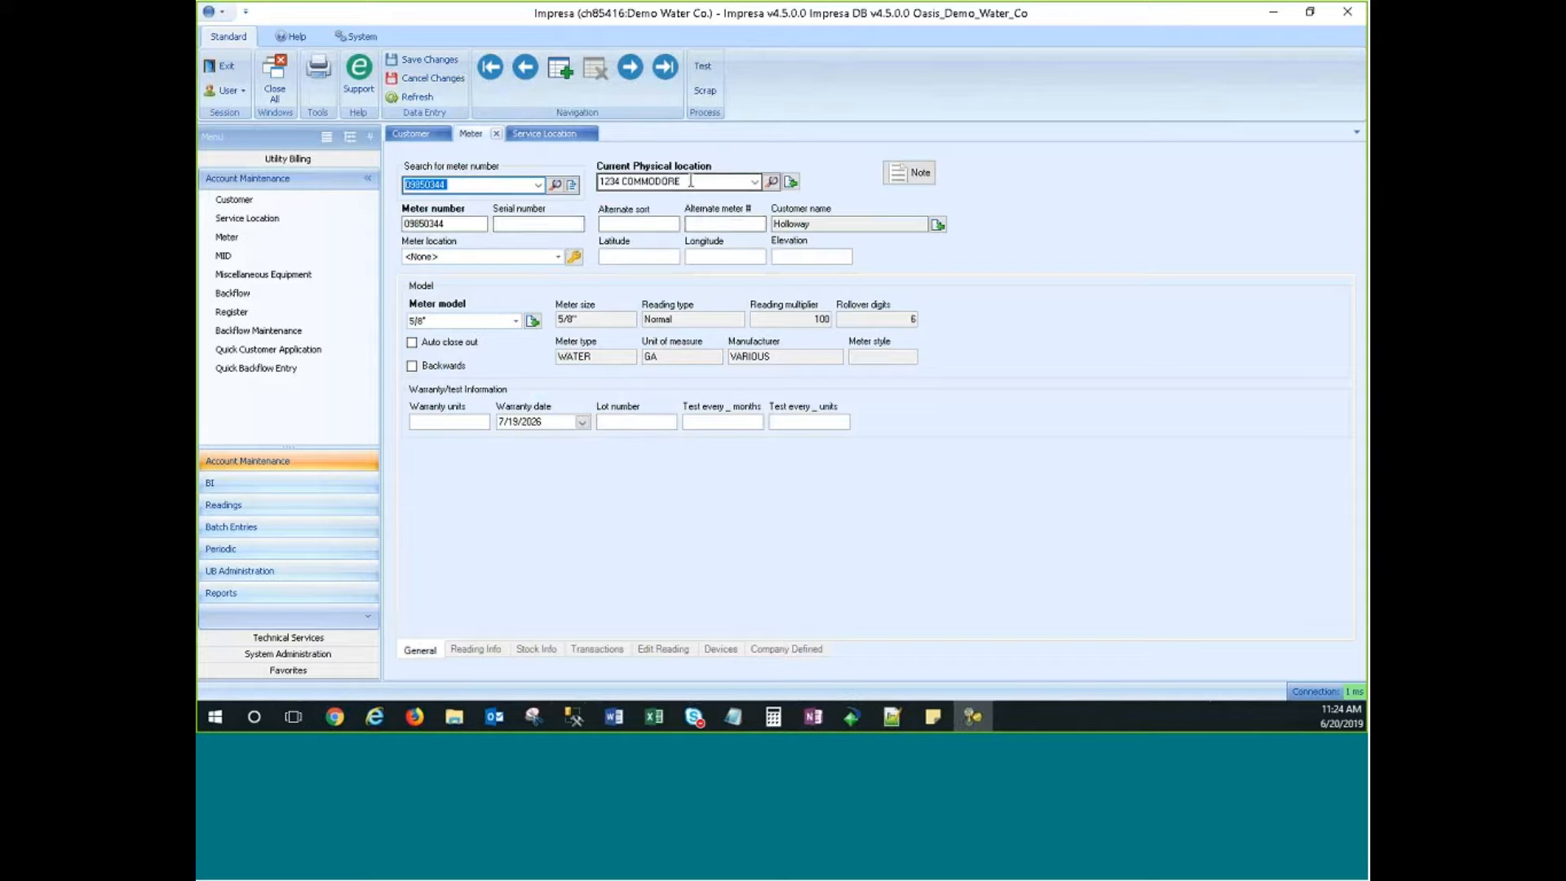
{"action": "left_click", "coordinate": [628, 182]}
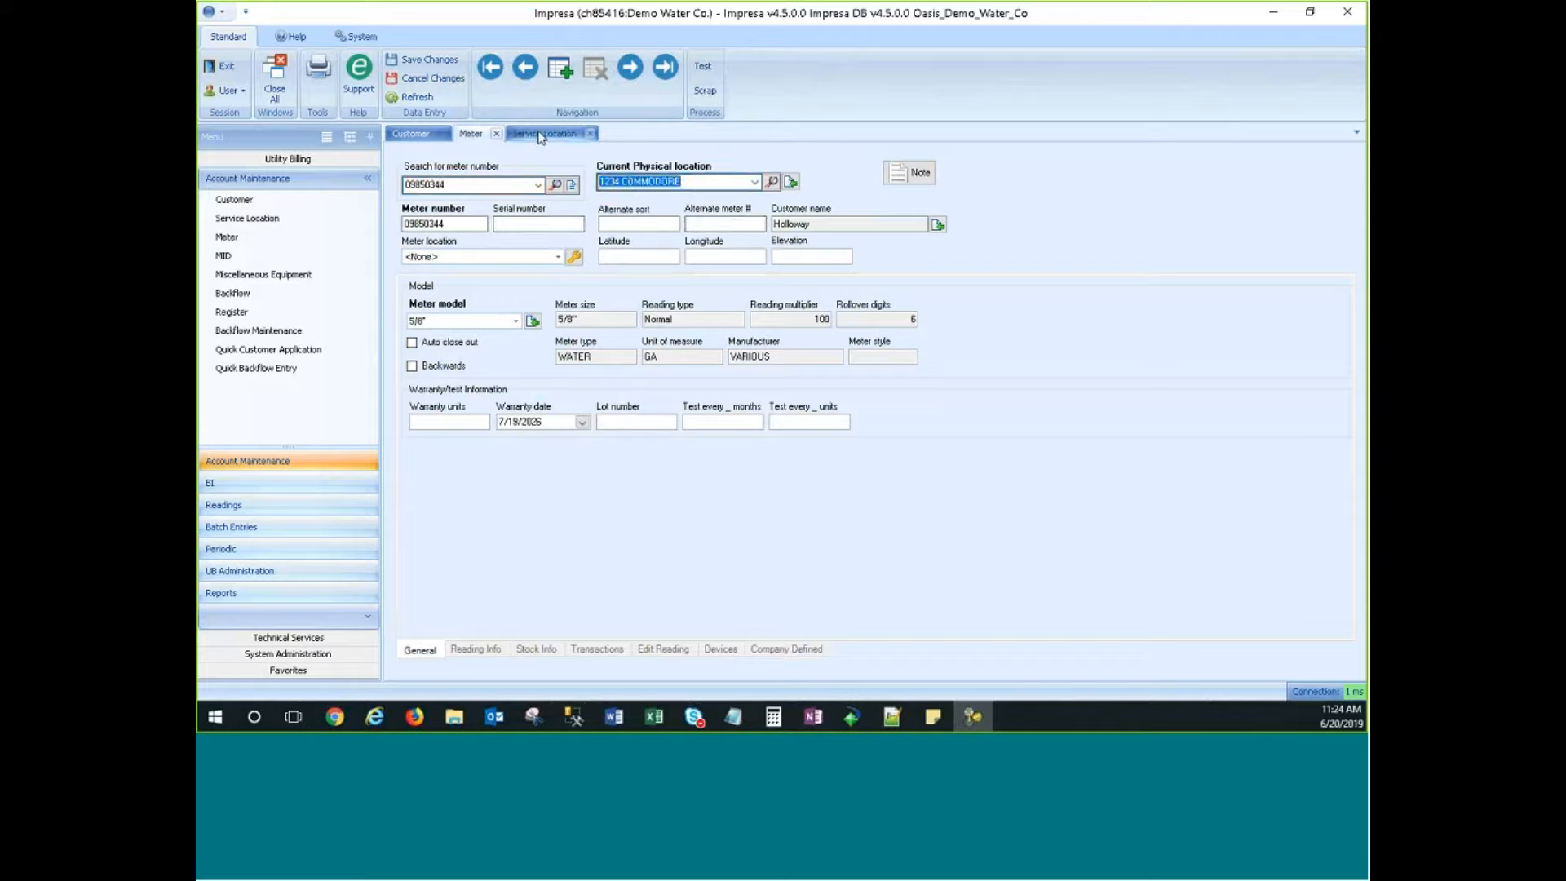
{"action": "left_click", "coordinate": [683, 183]}
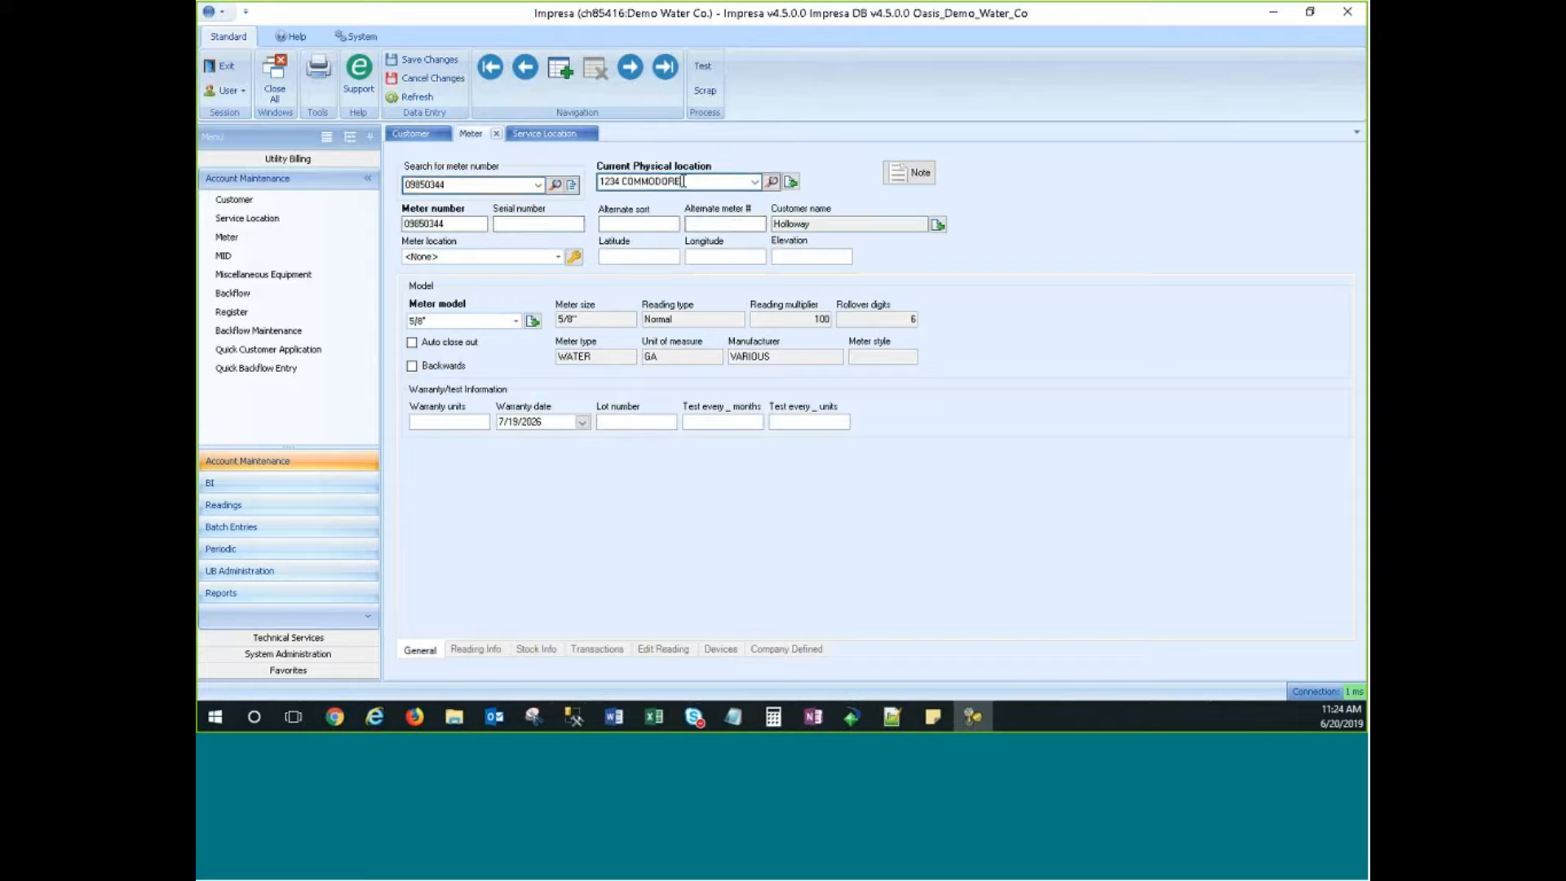
{"action": "left_click", "coordinate": [544, 135]}
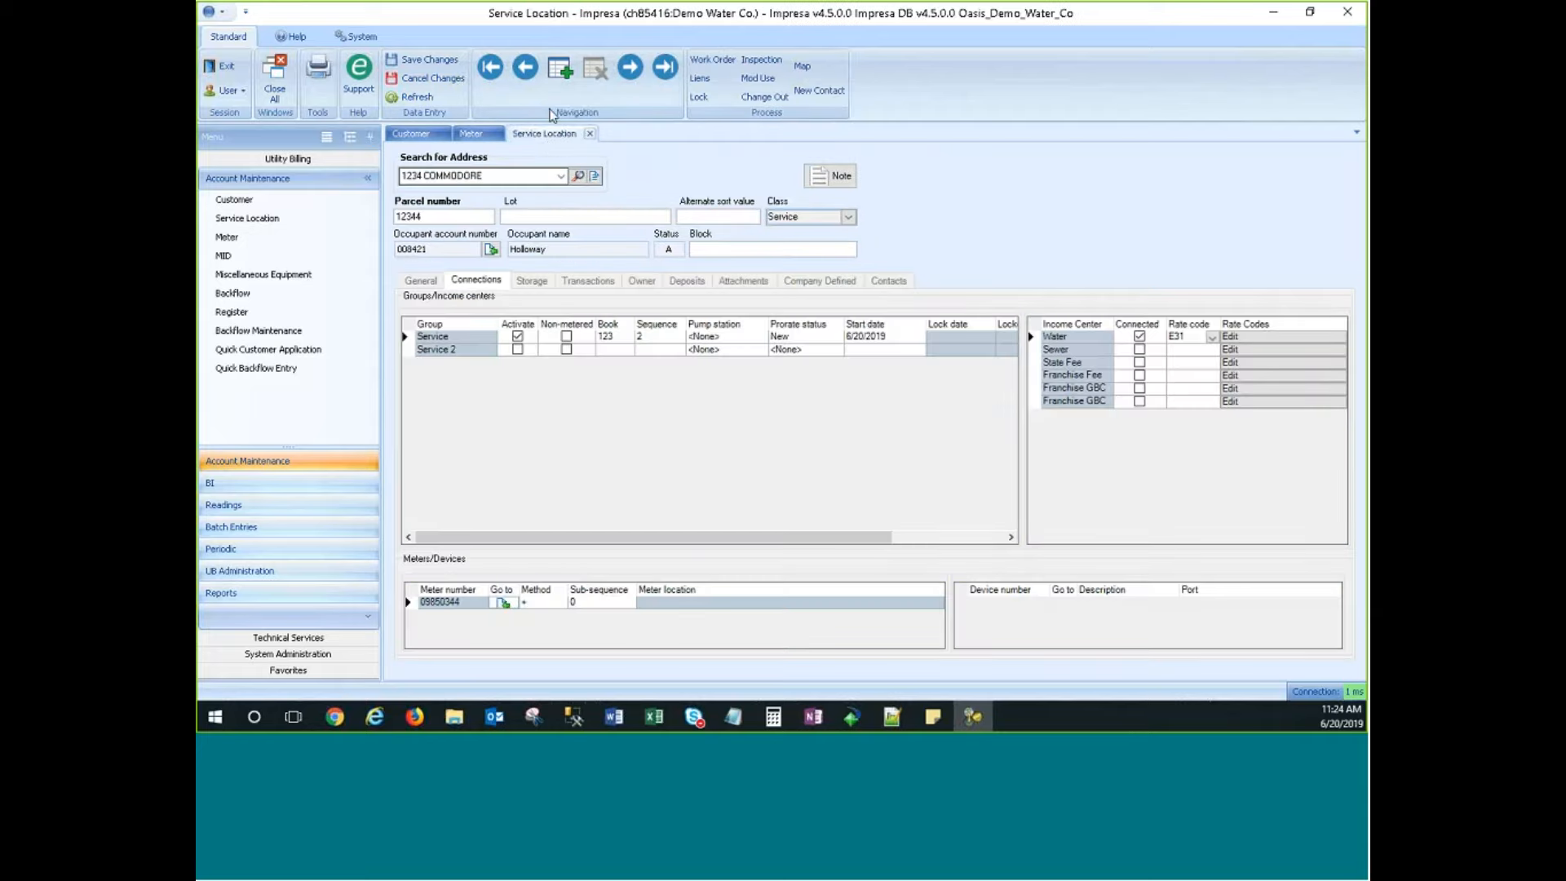
{"action": "left_click", "coordinate": [498, 134]}
{"action": "left_click", "coordinate": [545, 134]}
Review the meters and other devices stored at the service location.
{"action": "left_click", "coordinate": [531, 281]}
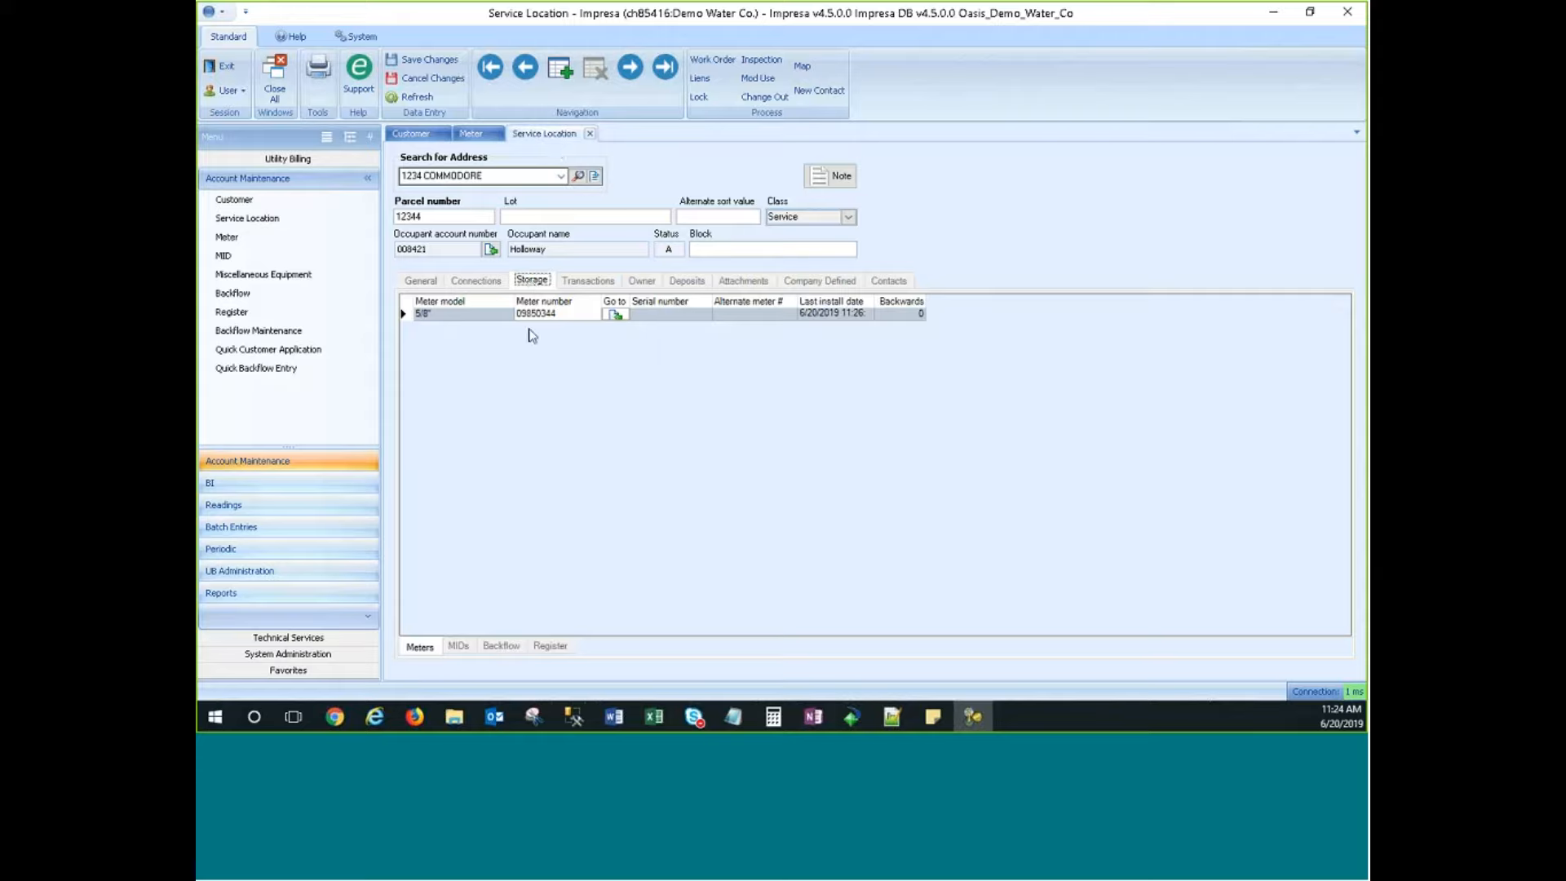
{"action": "left_click", "coordinate": [471, 135]}
{"action": "left_click", "coordinate": [545, 134]}
{"action": "left_click", "coordinate": [567, 421]}
{"action": "left_click", "coordinate": [458, 646]}
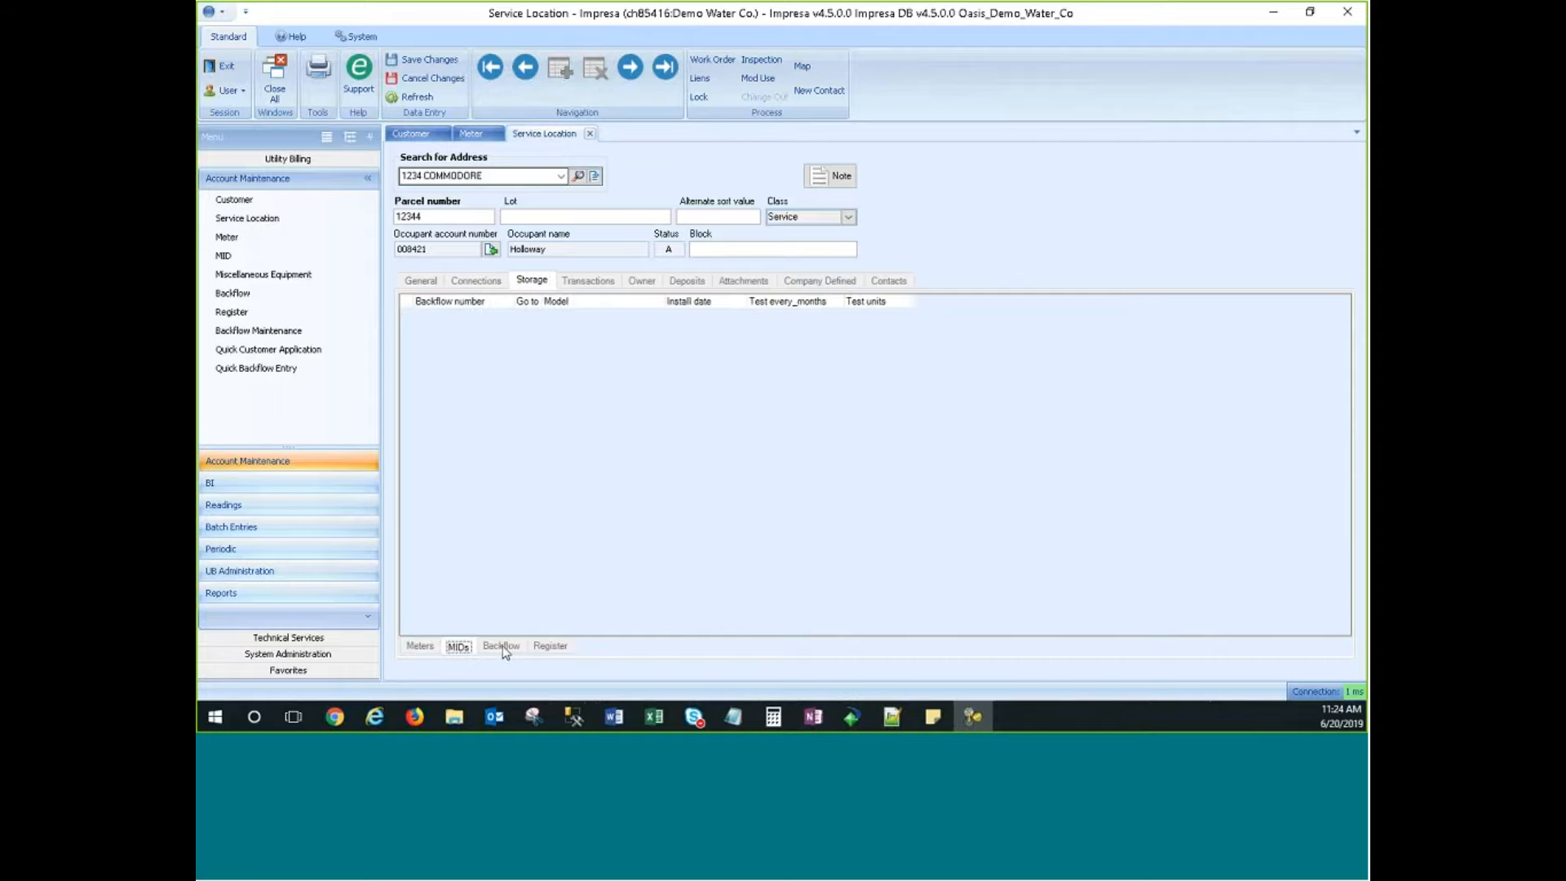
{"action": "left_click", "coordinate": [421, 646]}
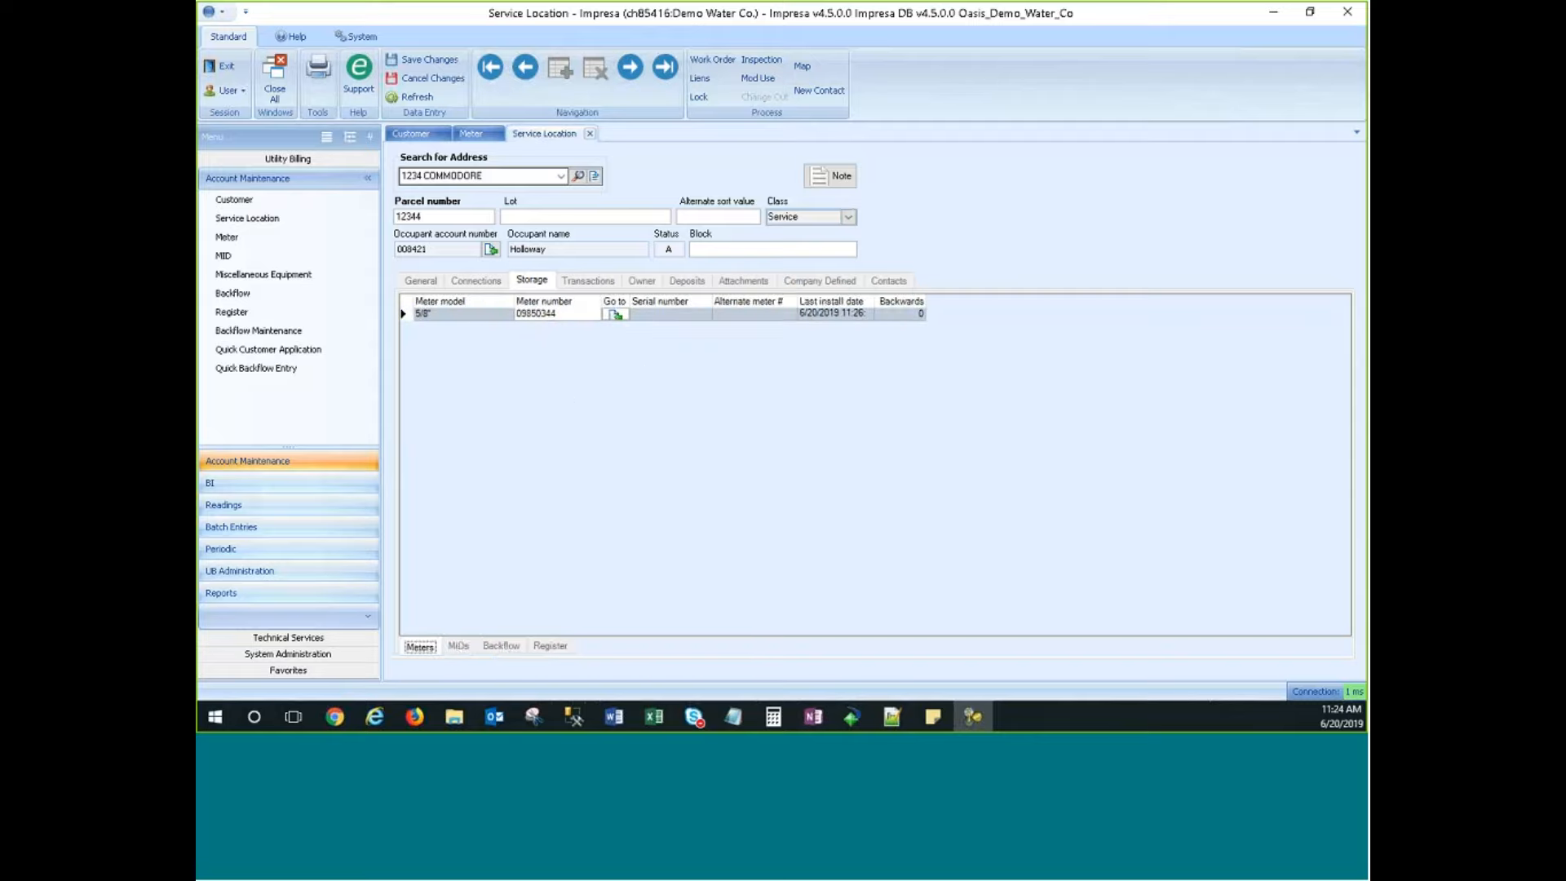
{"action": "left_click", "coordinate": [537, 282]}
Close the meter record and reopen it from the service location's storage list, and check its linked customer record.
{"action": "left_click", "coordinate": [498, 134]}
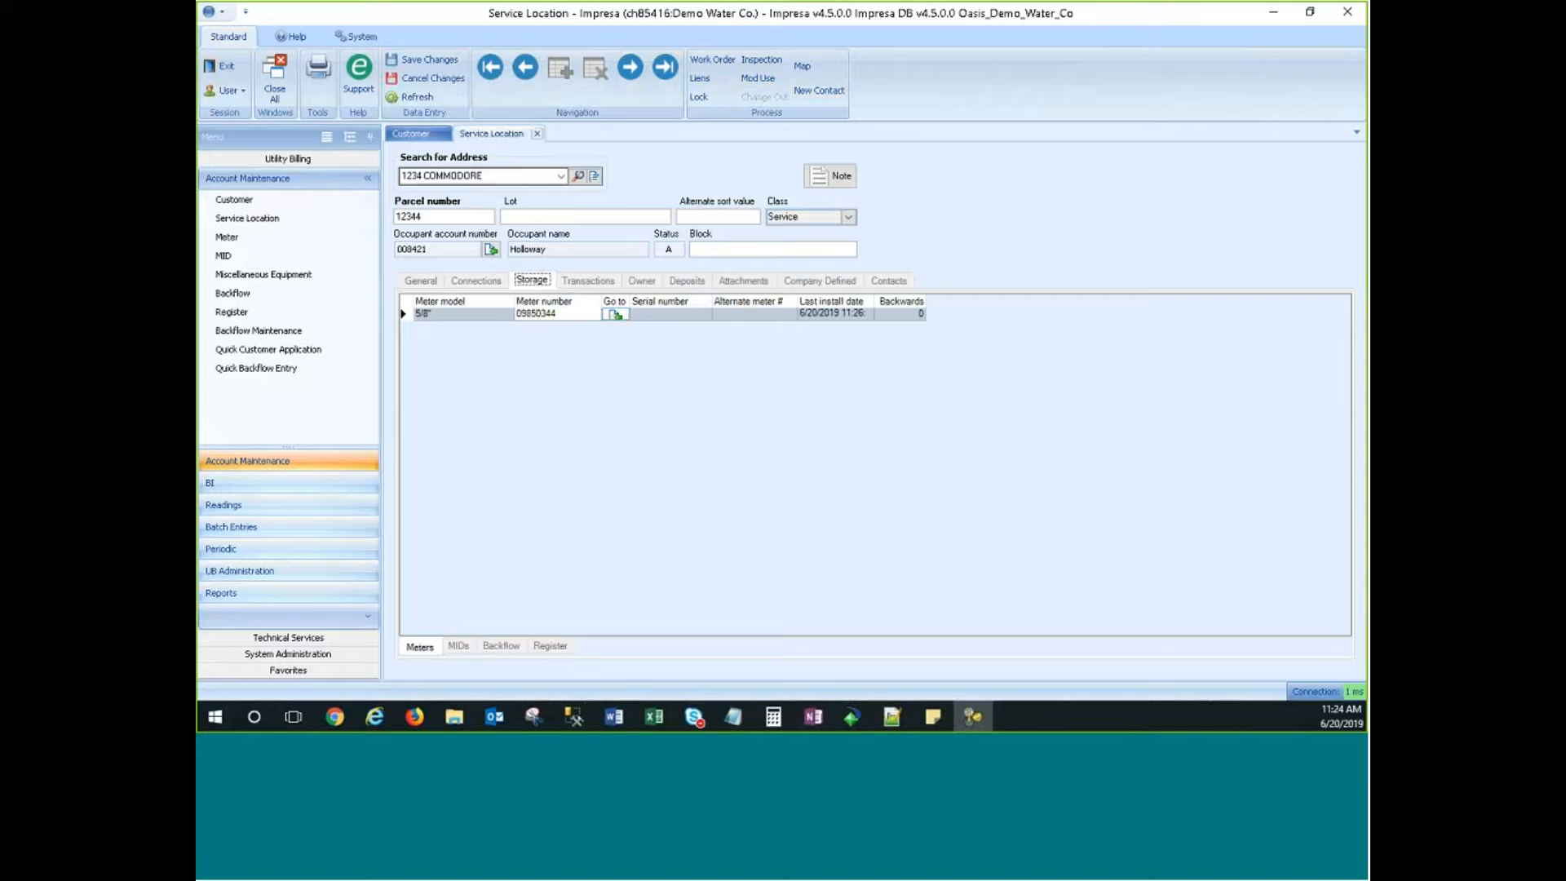
{"action": "left_click", "coordinate": [616, 314]}
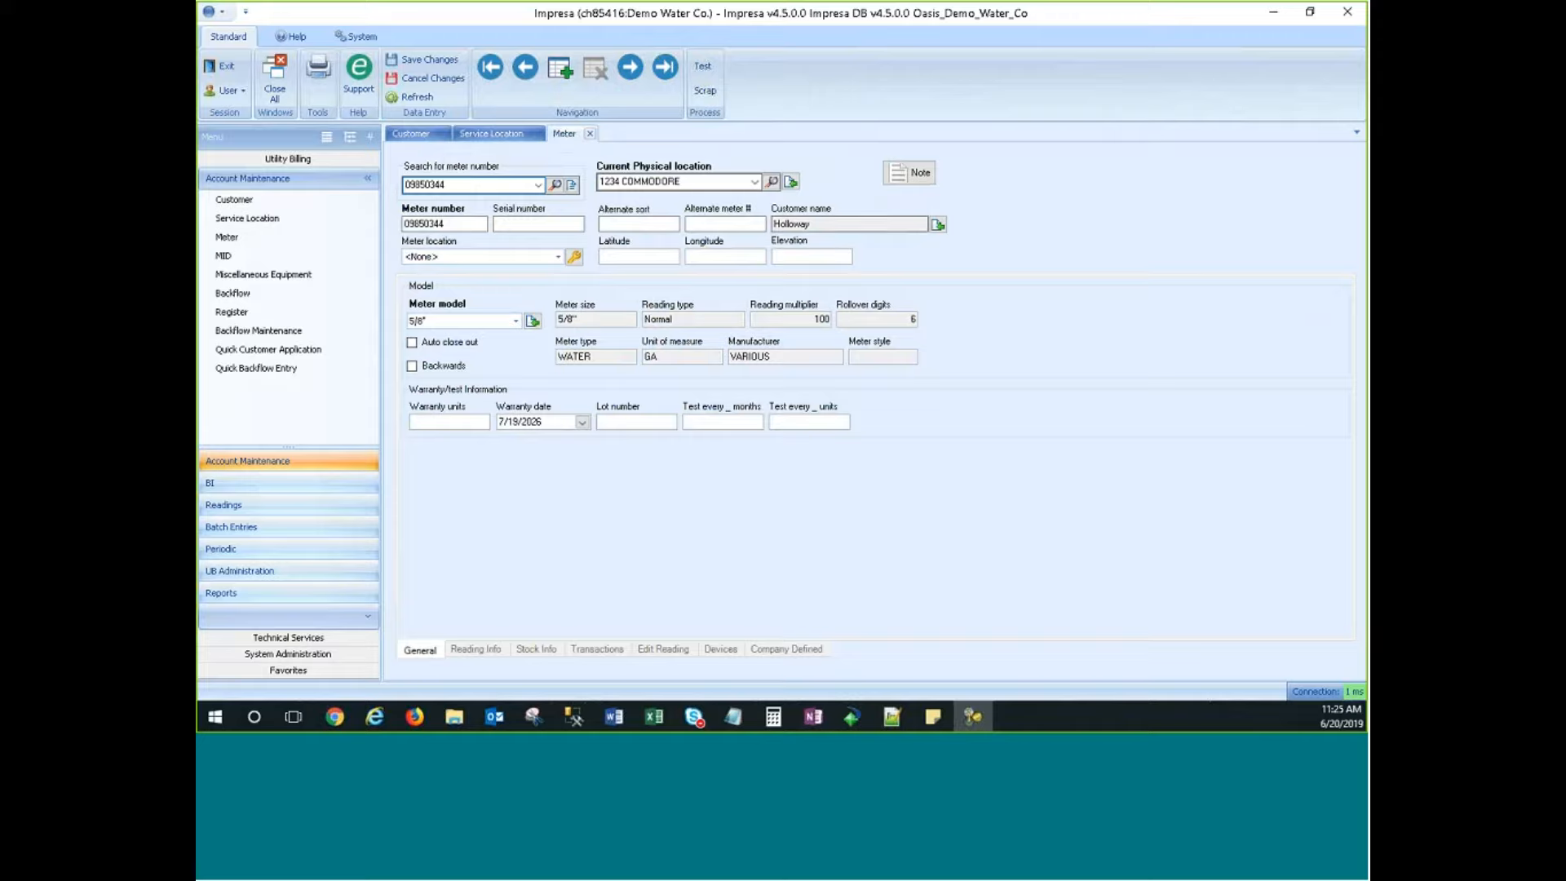
{"action": "double_click", "coordinate": [822, 226]}
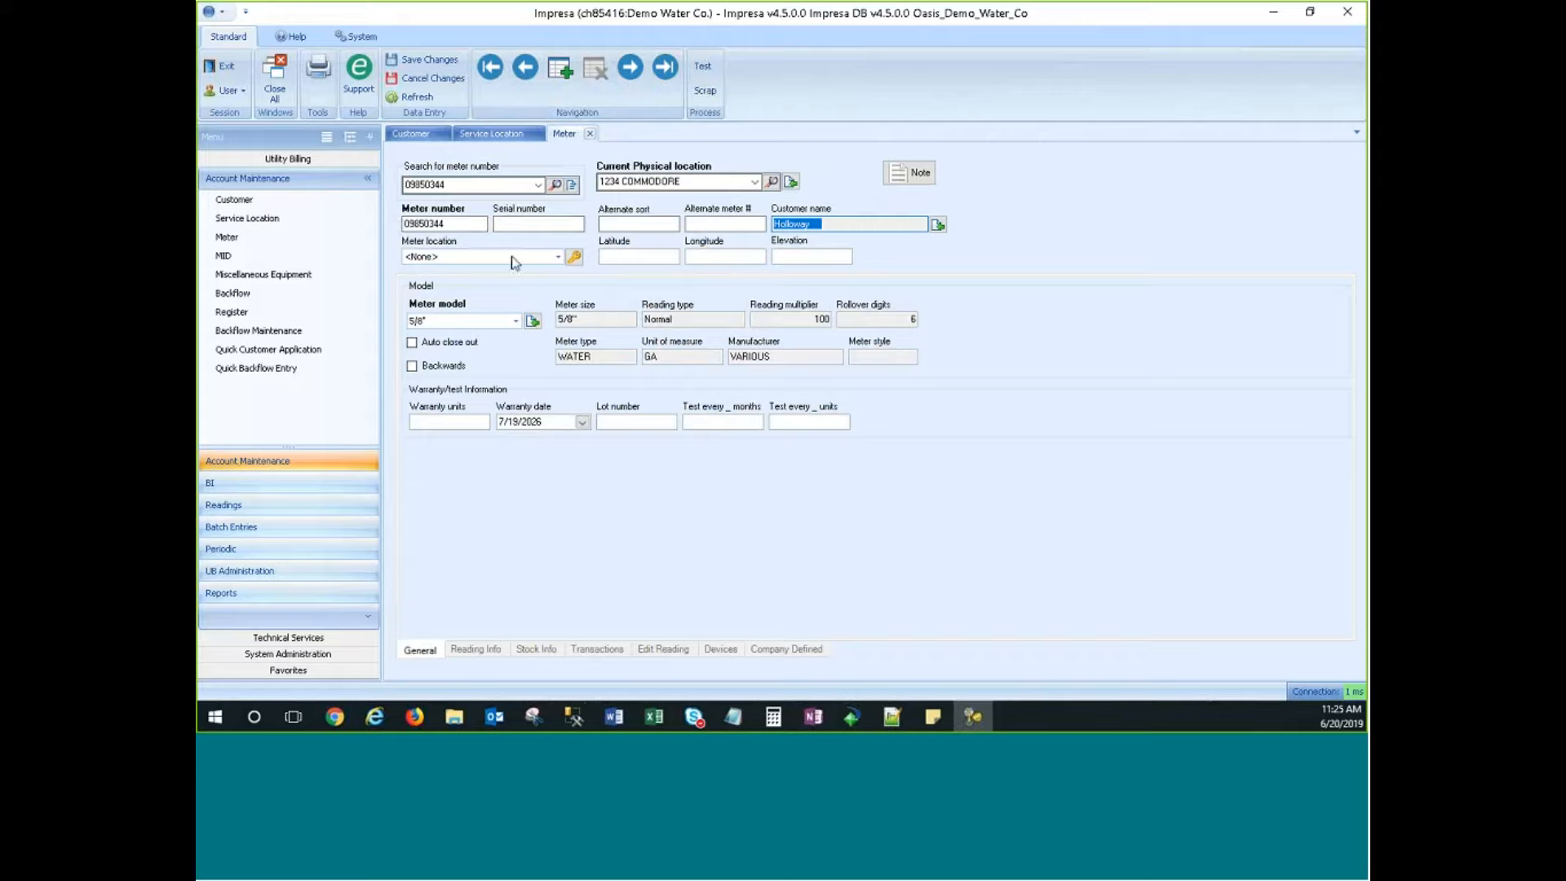
{"action": "left_click_drag", "start_coordinate": [854, 227], "coordinate": [765, 225]}
{"action": "left_click", "coordinate": [907, 228]}
{"action": "left_click", "coordinate": [940, 228]}
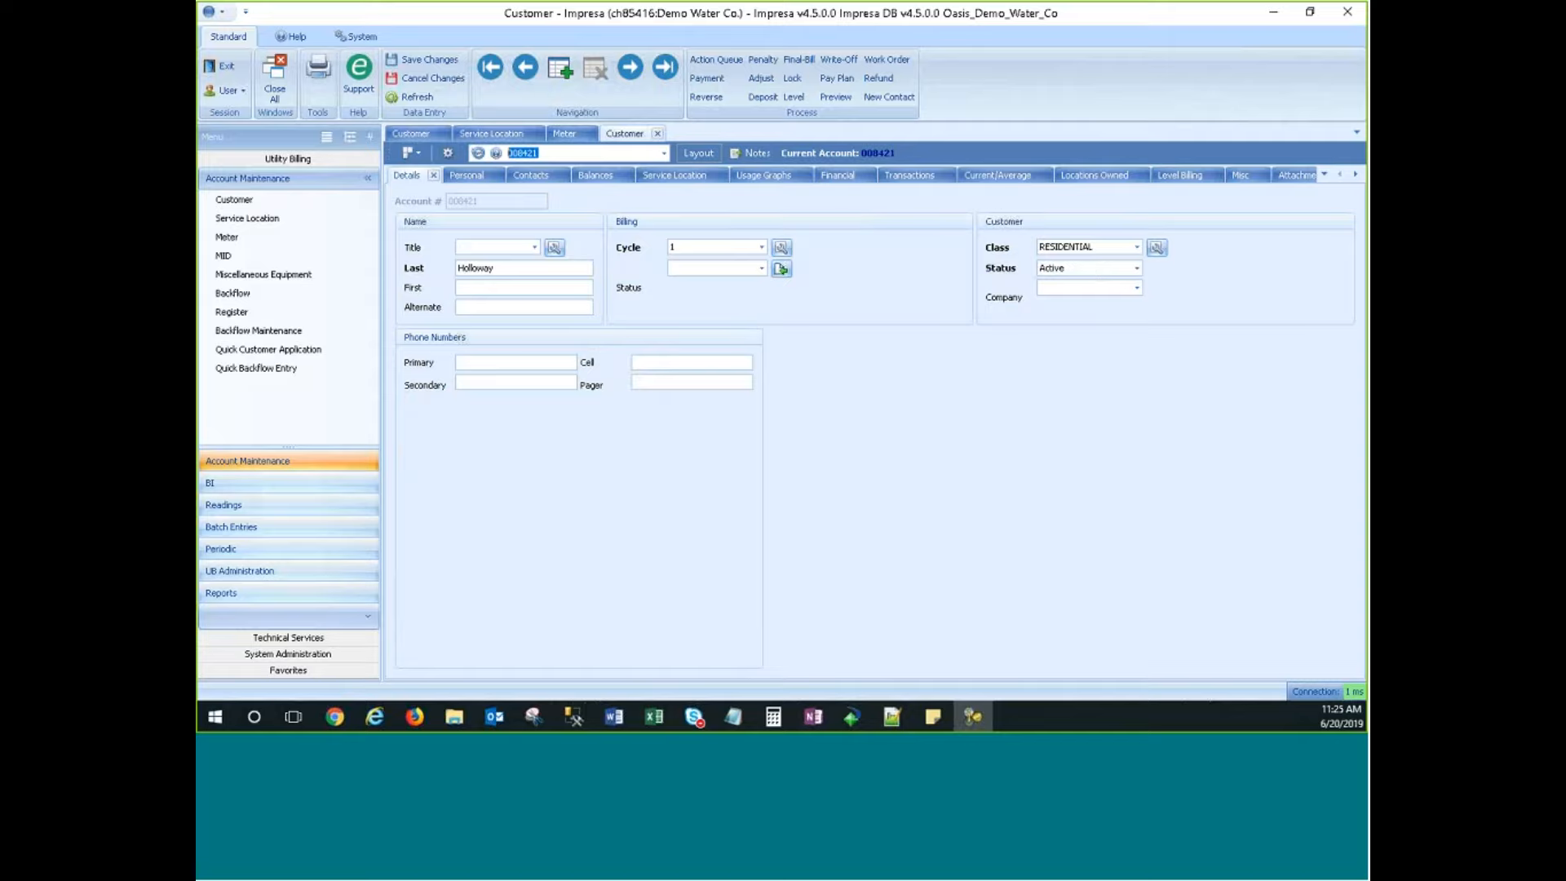
{"action": "left_click", "coordinate": [658, 134]}
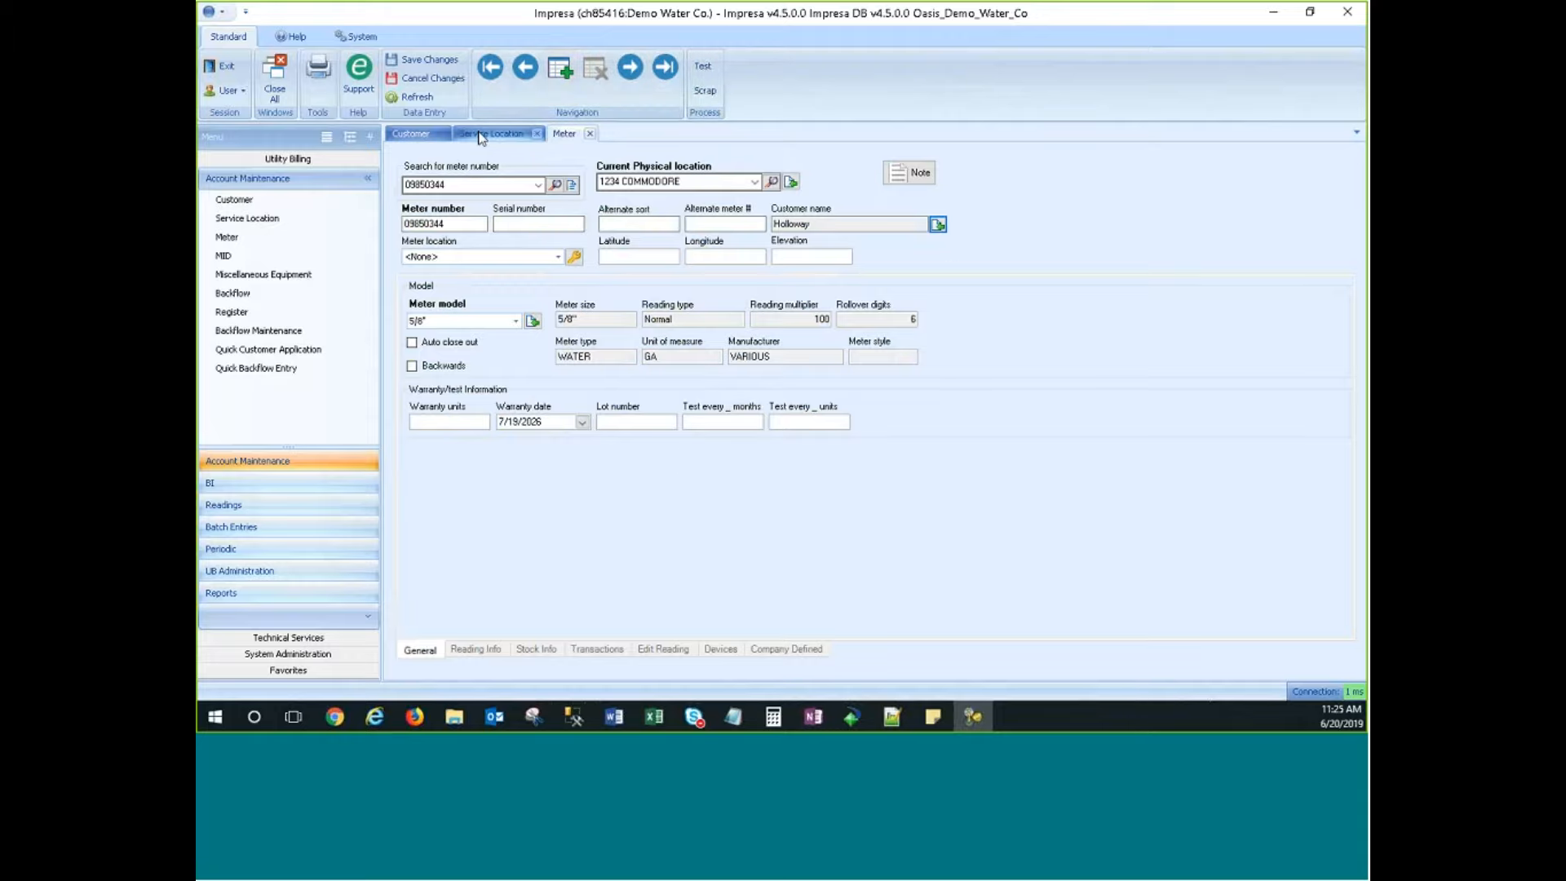
Compare the customer's owned locations, the service location's stored meter and the meter record's location and customer.
{"action": "left_click", "coordinate": [417, 136]}
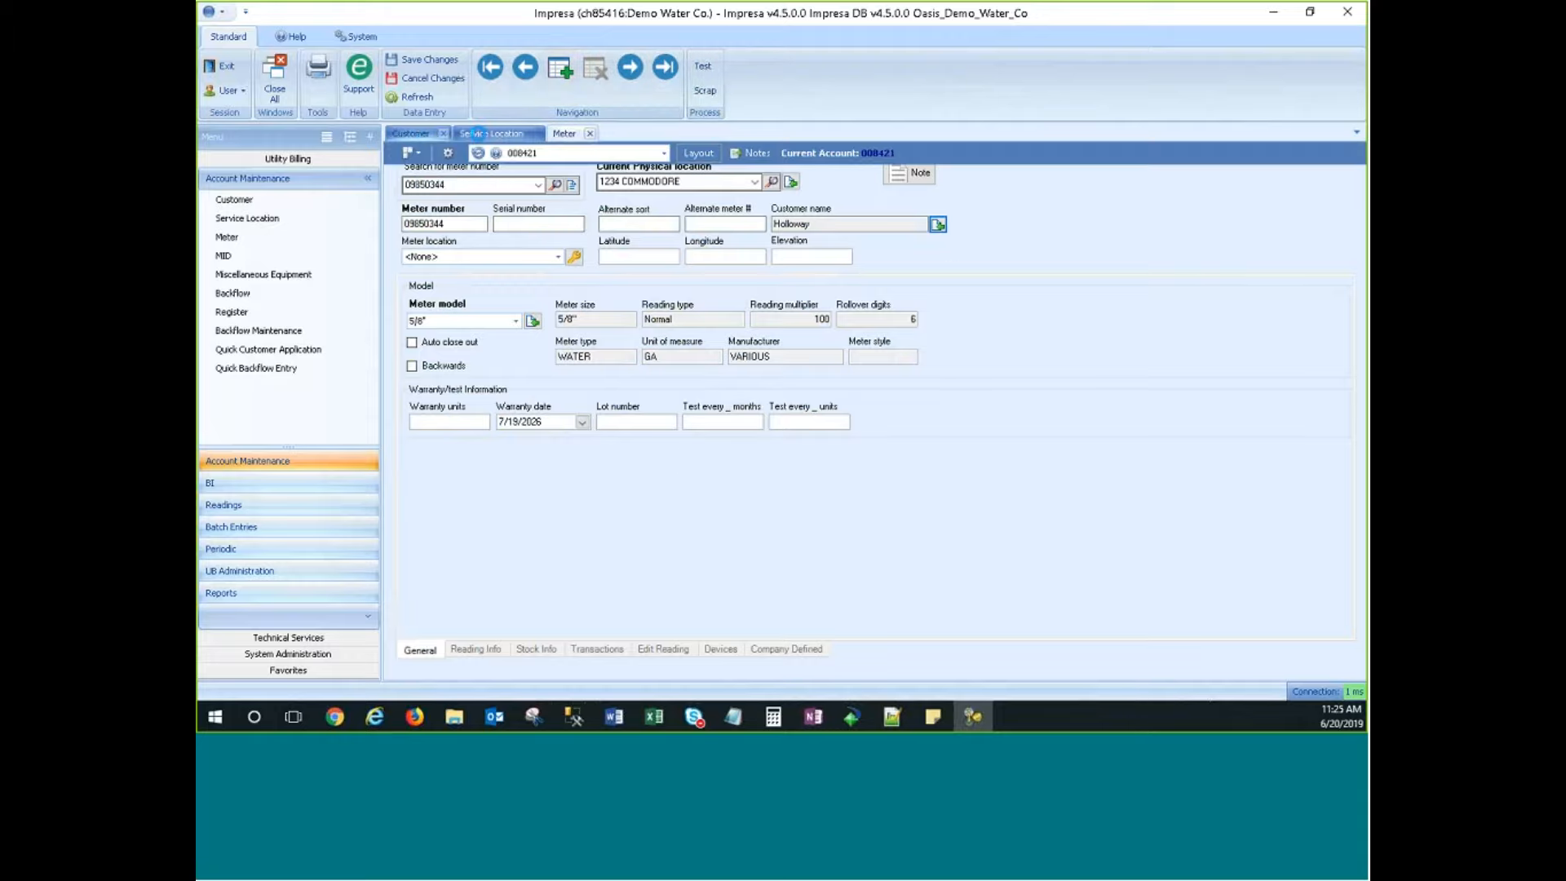
{"action": "left_click", "coordinate": [481, 136]}
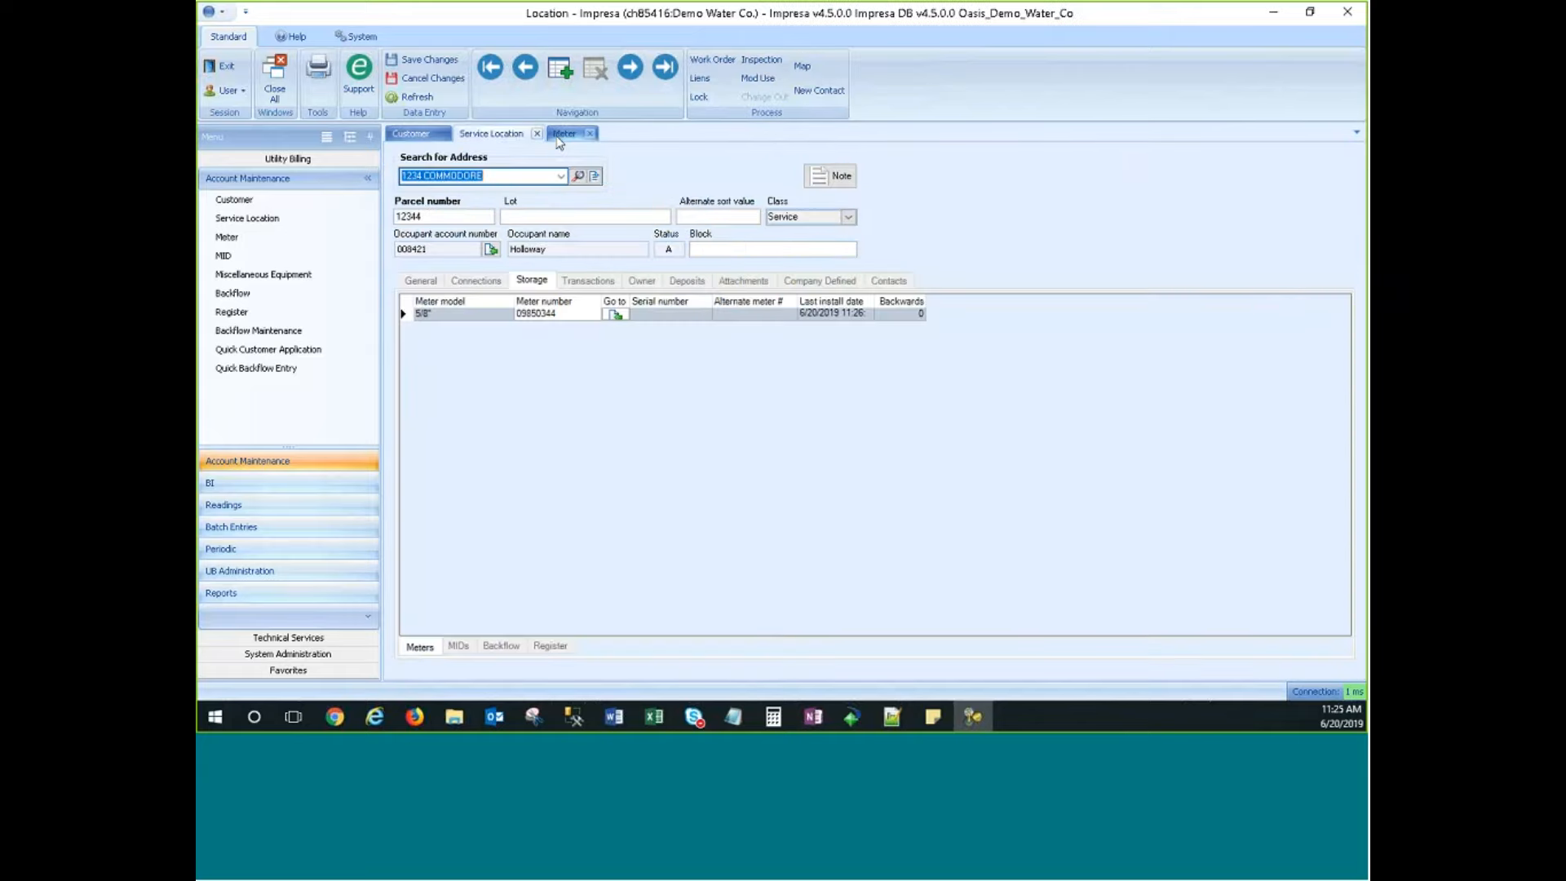
{"action": "left_click", "coordinate": [517, 140]}
{"action": "left_click", "coordinate": [571, 136]}
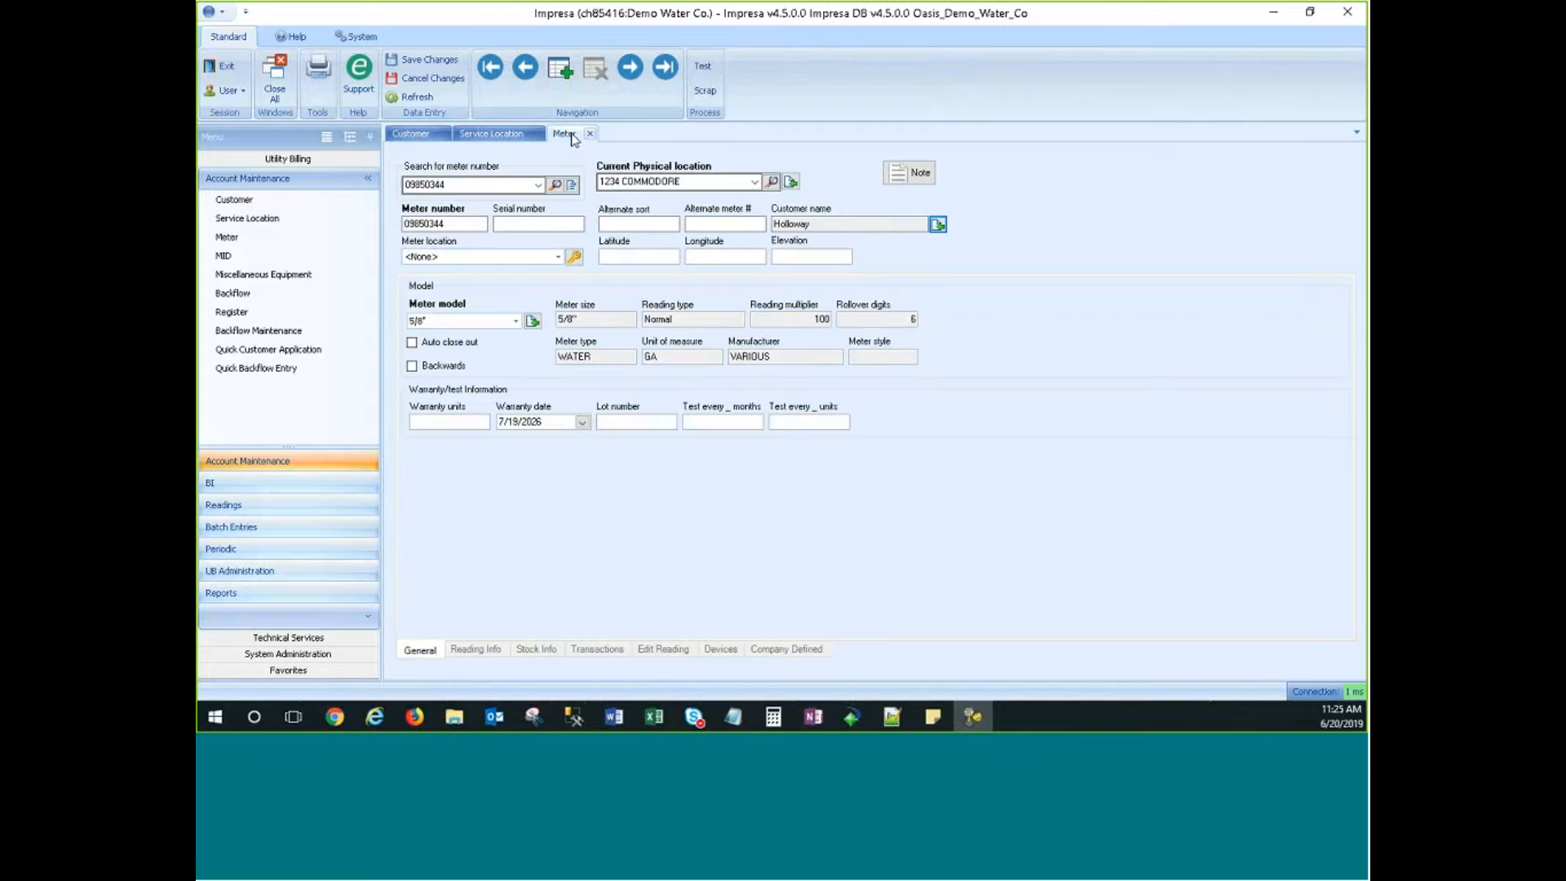
{"action": "left_click", "coordinate": [493, 136]}
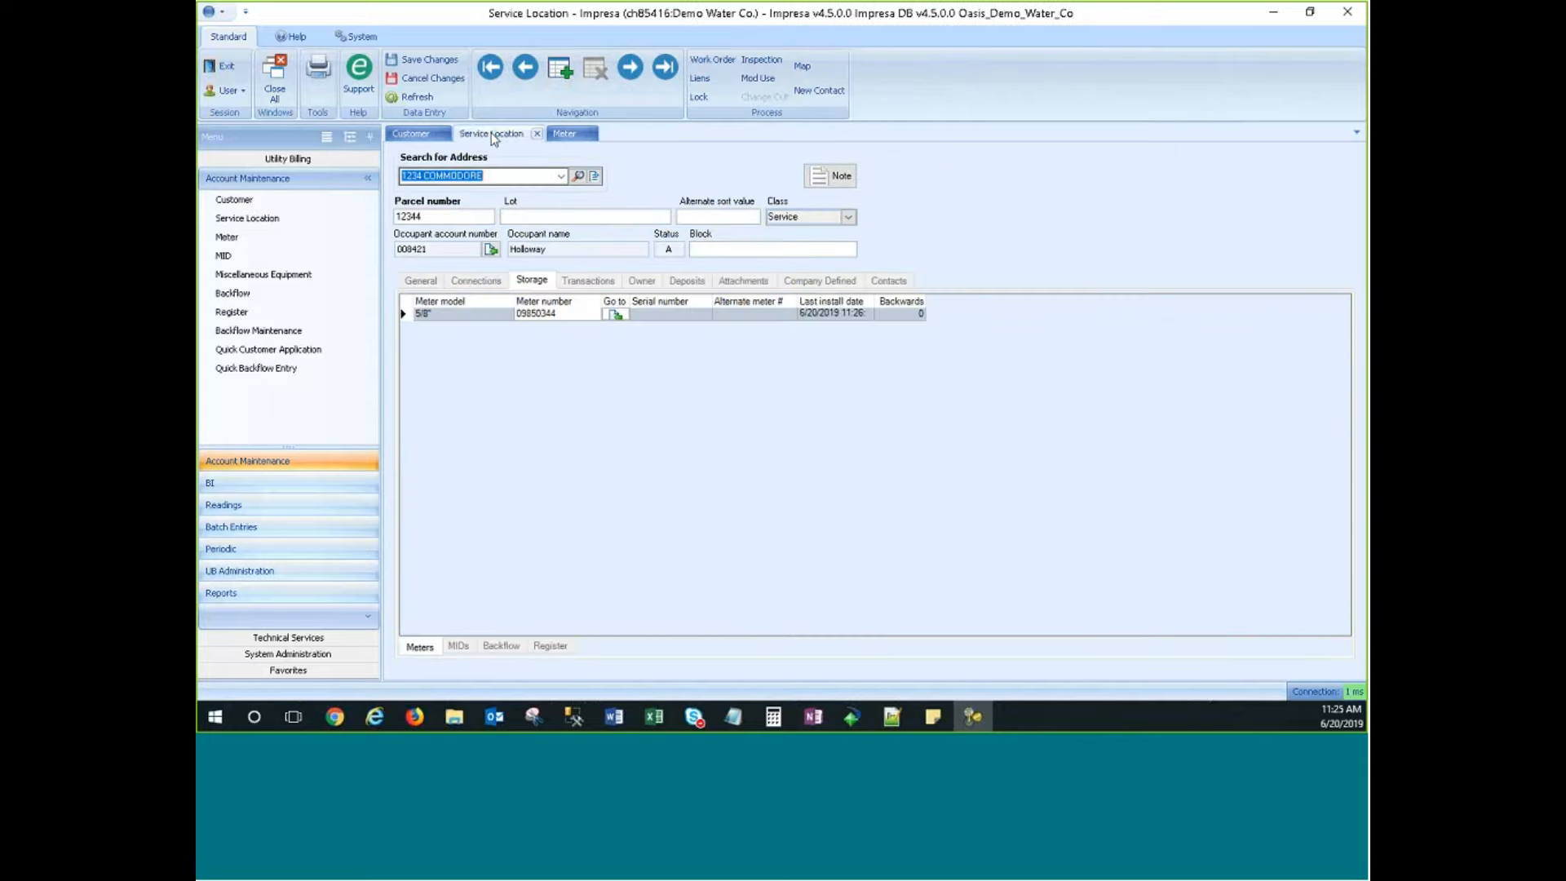
{"action": "left_click", "coordinate": [570, 135]}
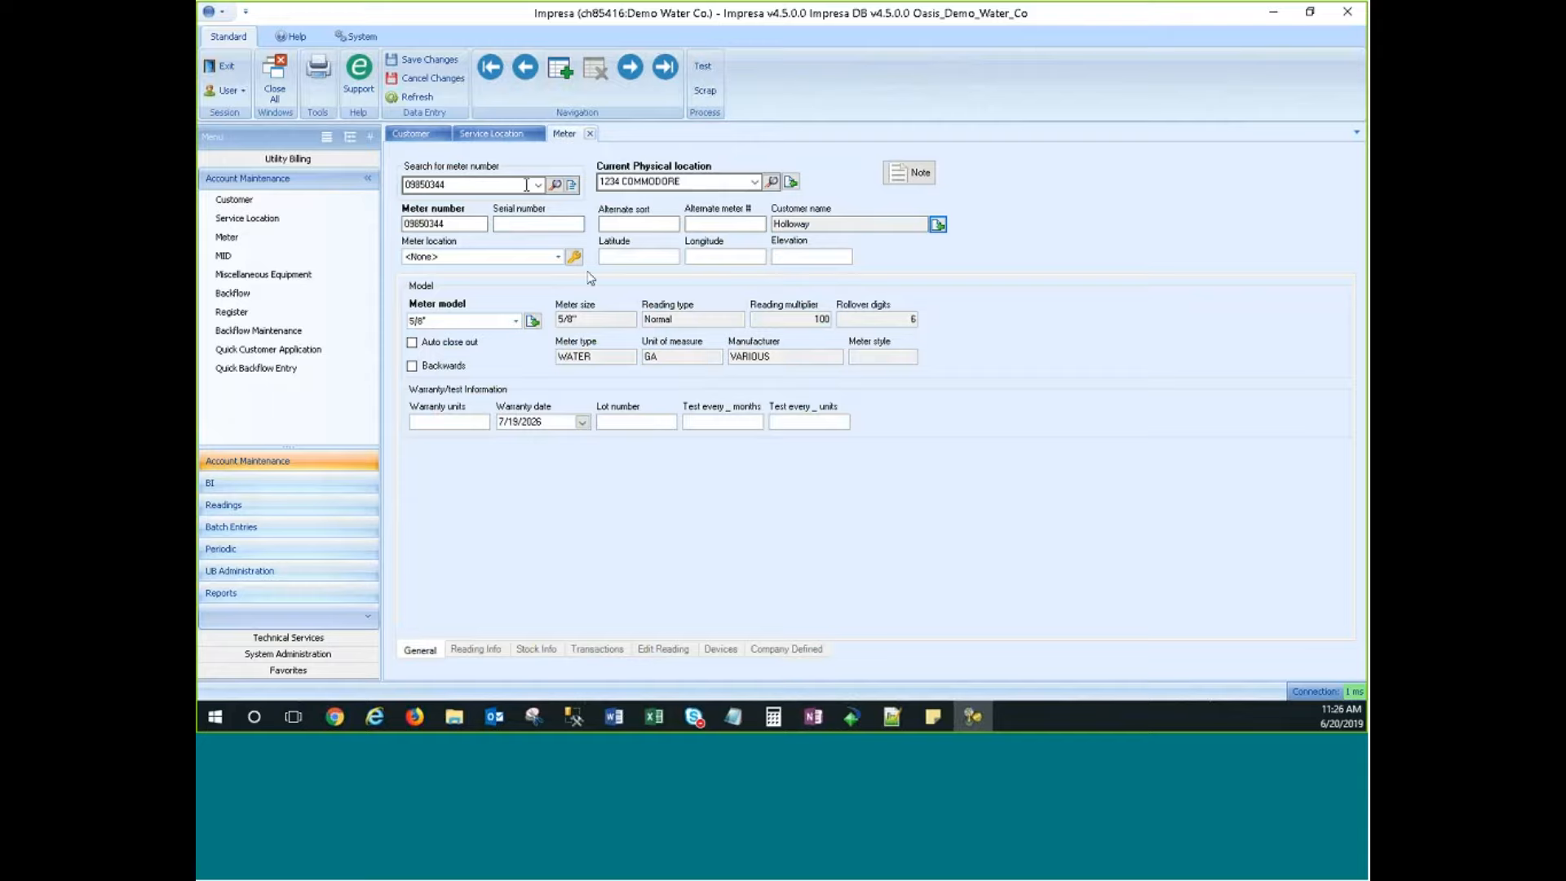
{"action": "left_click", "coordinate": [491, 133]}
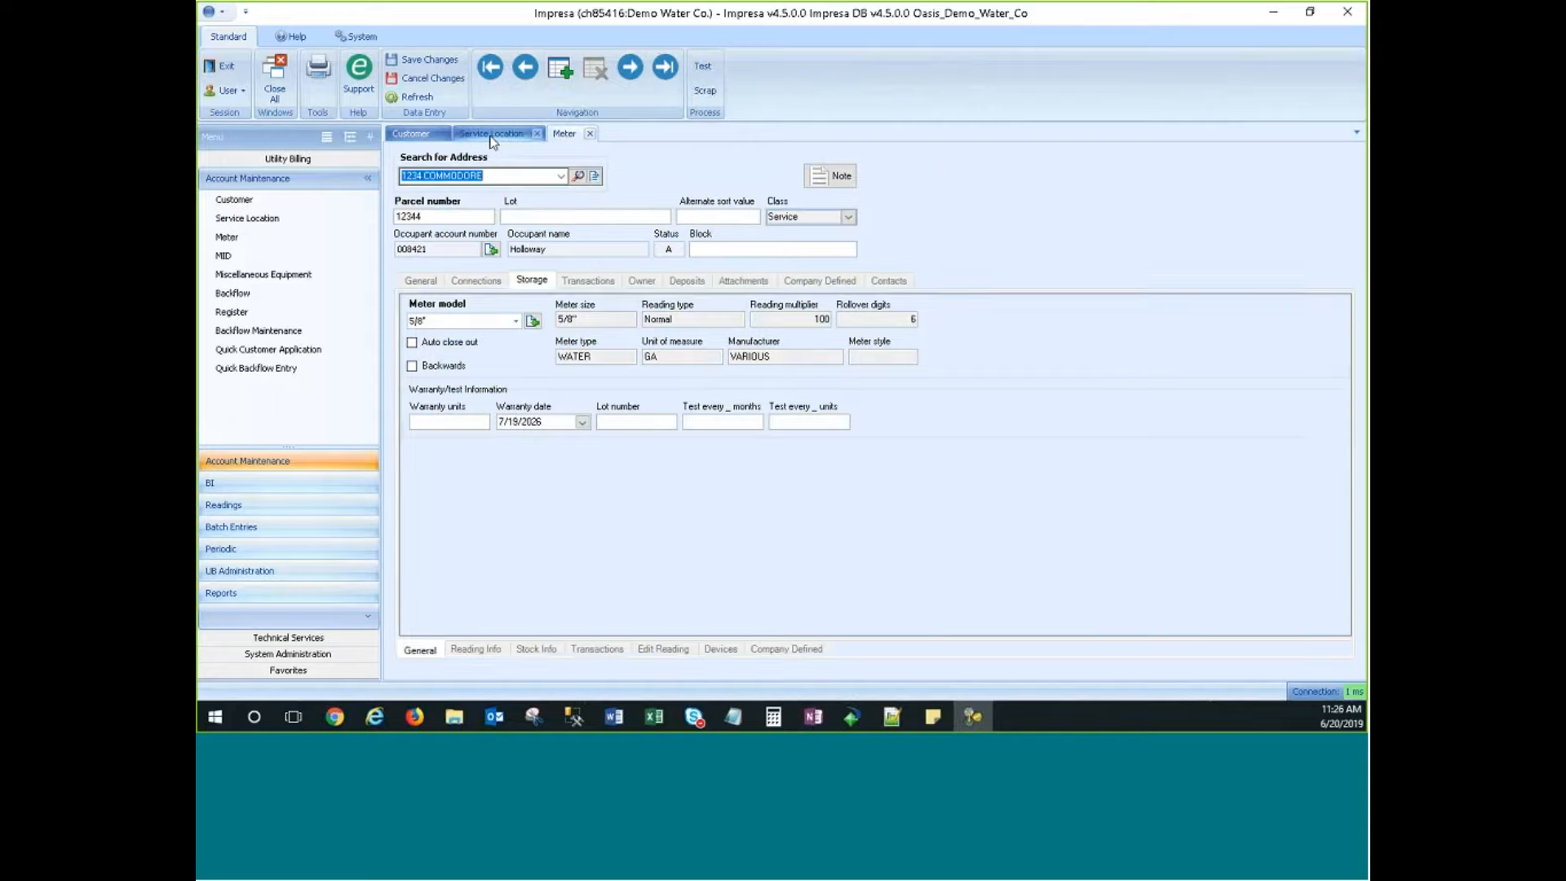
{"action": "left_click", "coordinate": [408, 134]}
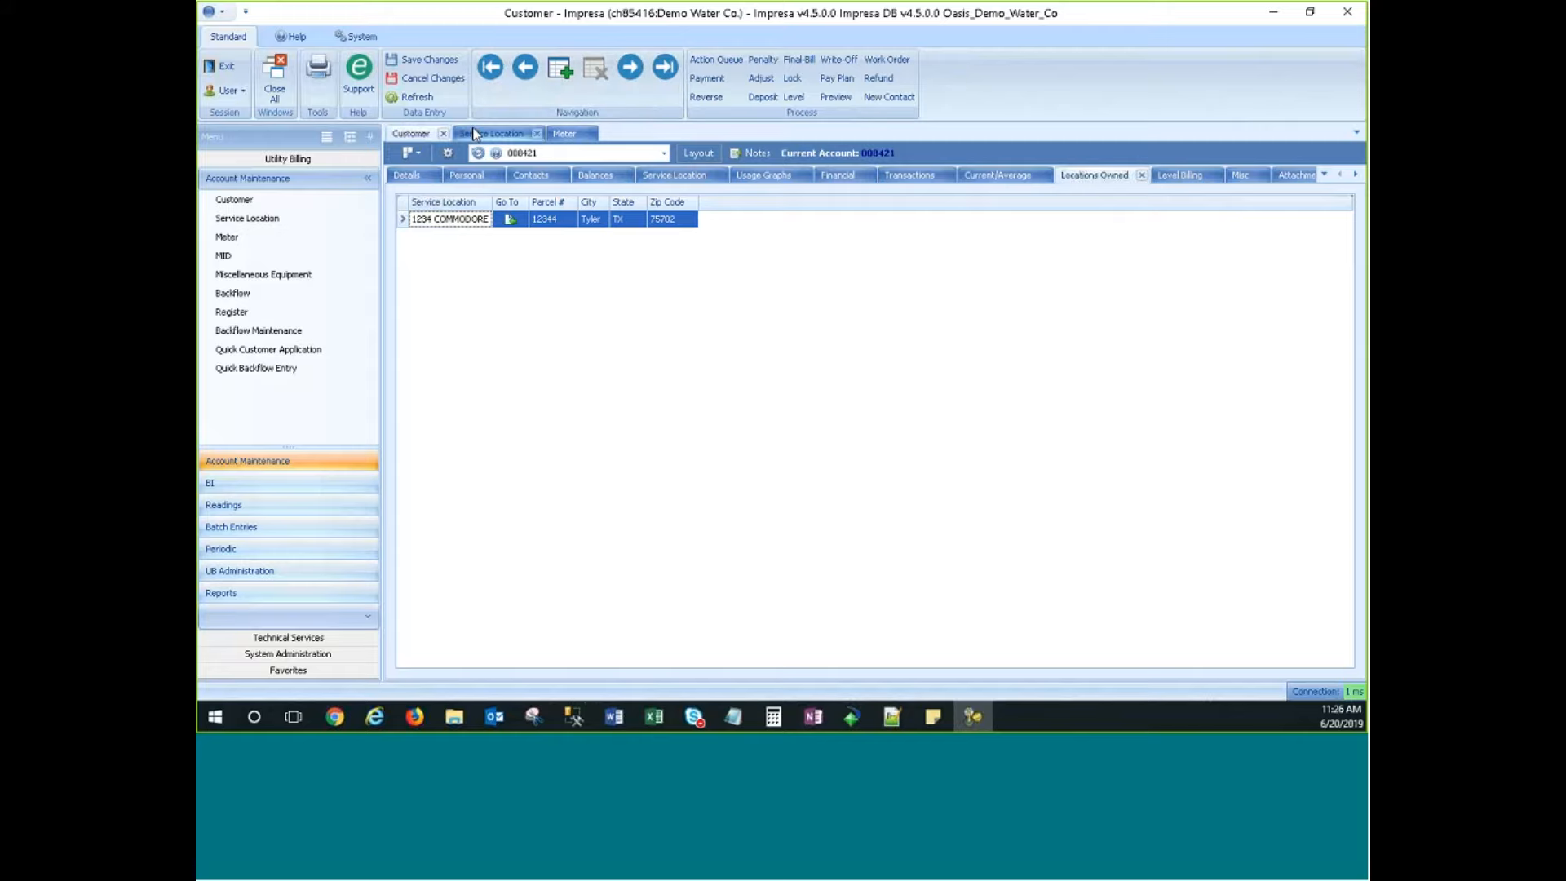
{"action": "left_click", "coordinate": [471, 137]}
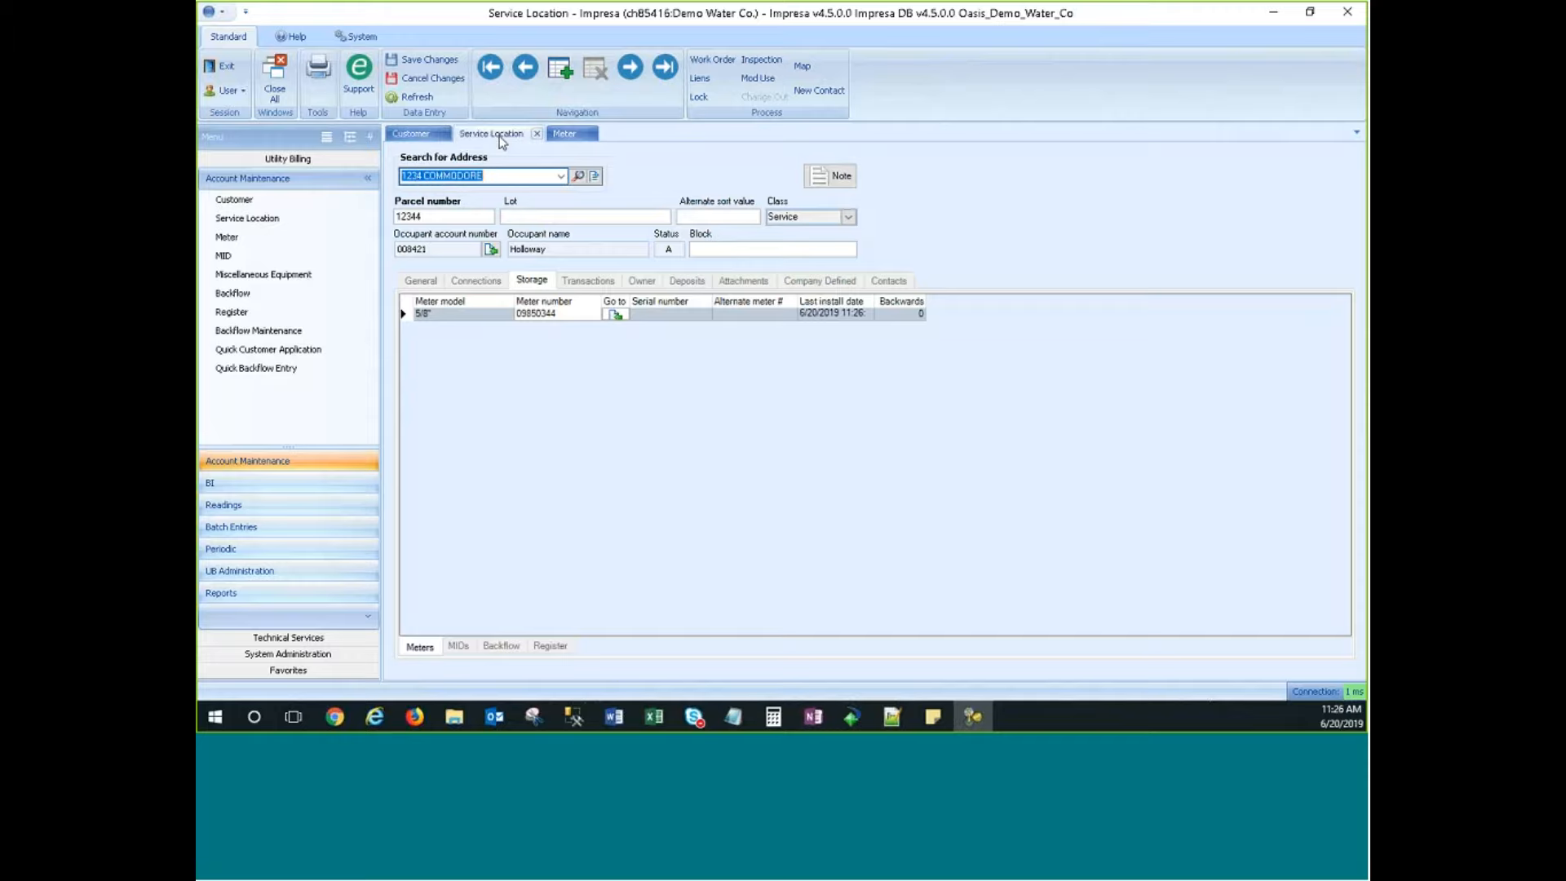
{"action": "left_click", "coordinate": [422, 137]}
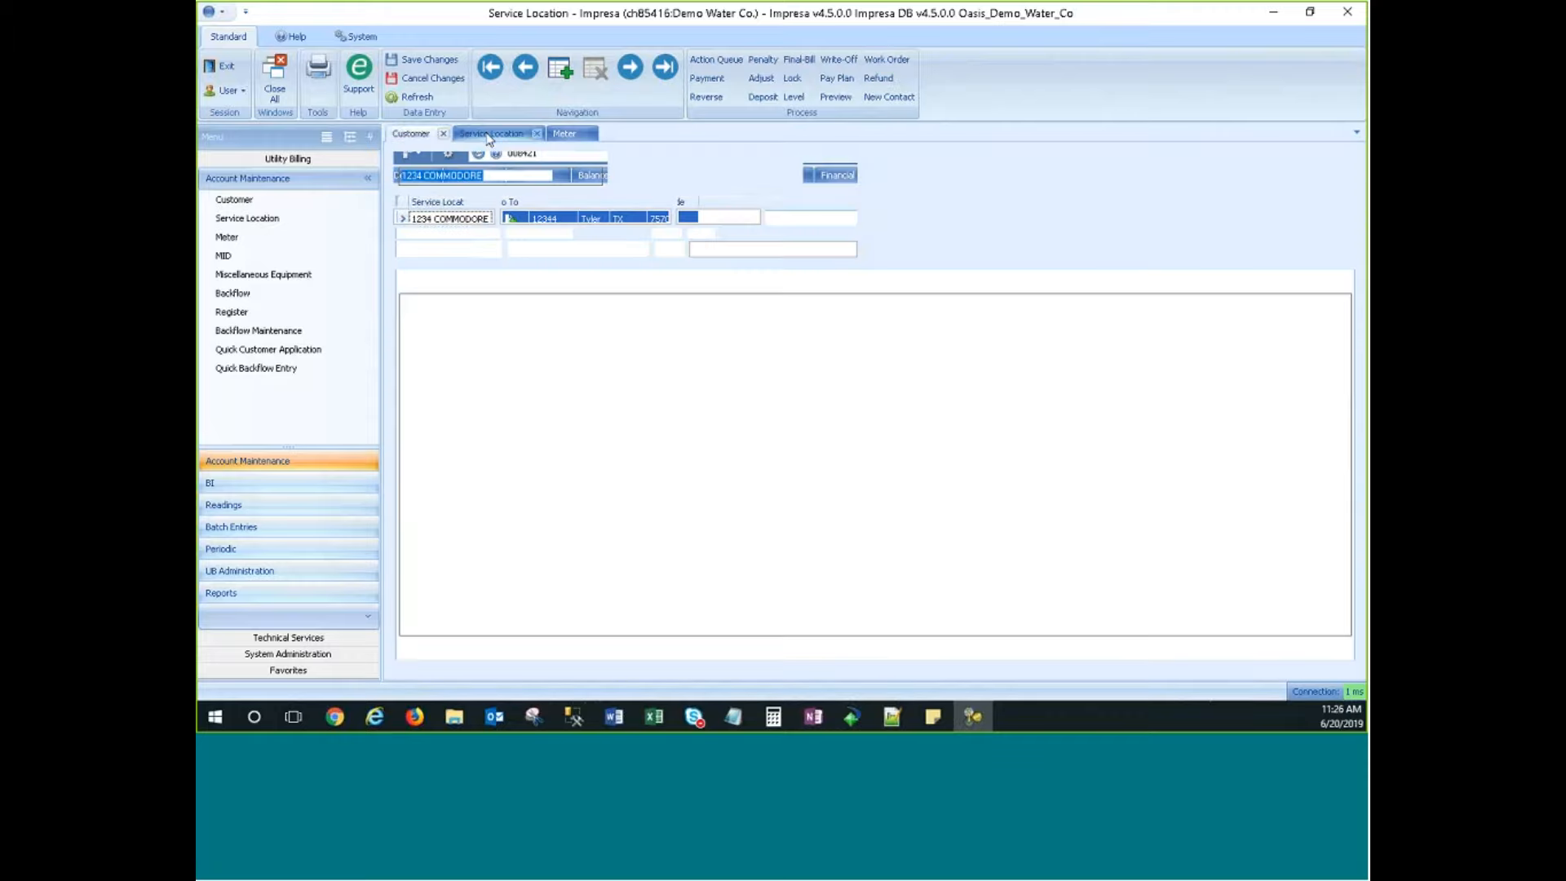
{"action": "left_click", "coordinate": [490, 136]}
{"action": "left_click", "coordinate": [423, 137]}
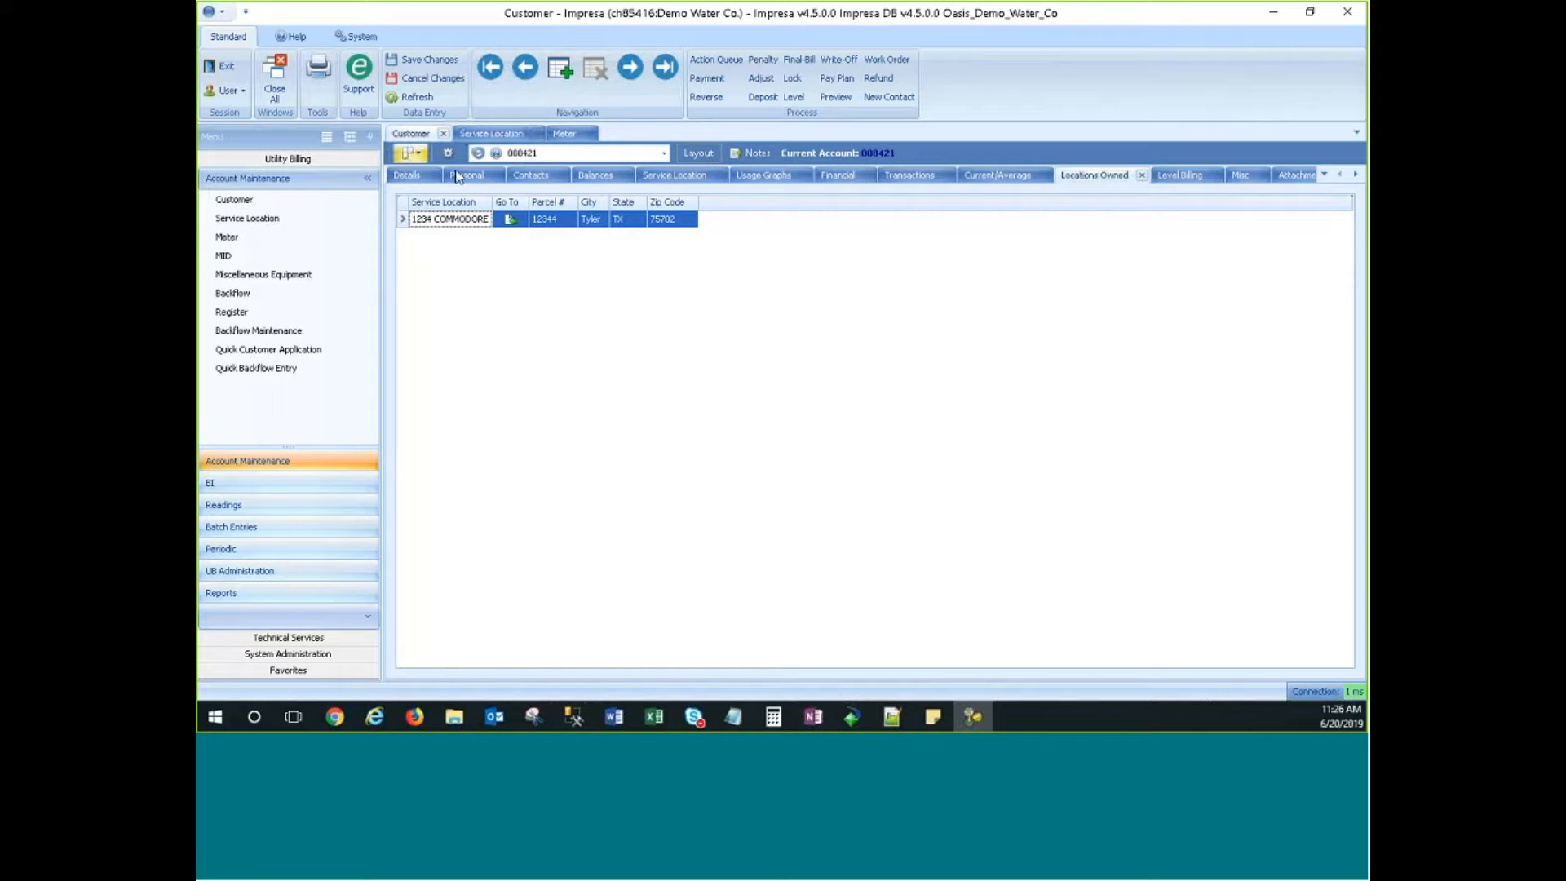
Locate the transaction history on the service location, customer and meter records.
{"action": "left_click", "coordinate": [522, 137]}
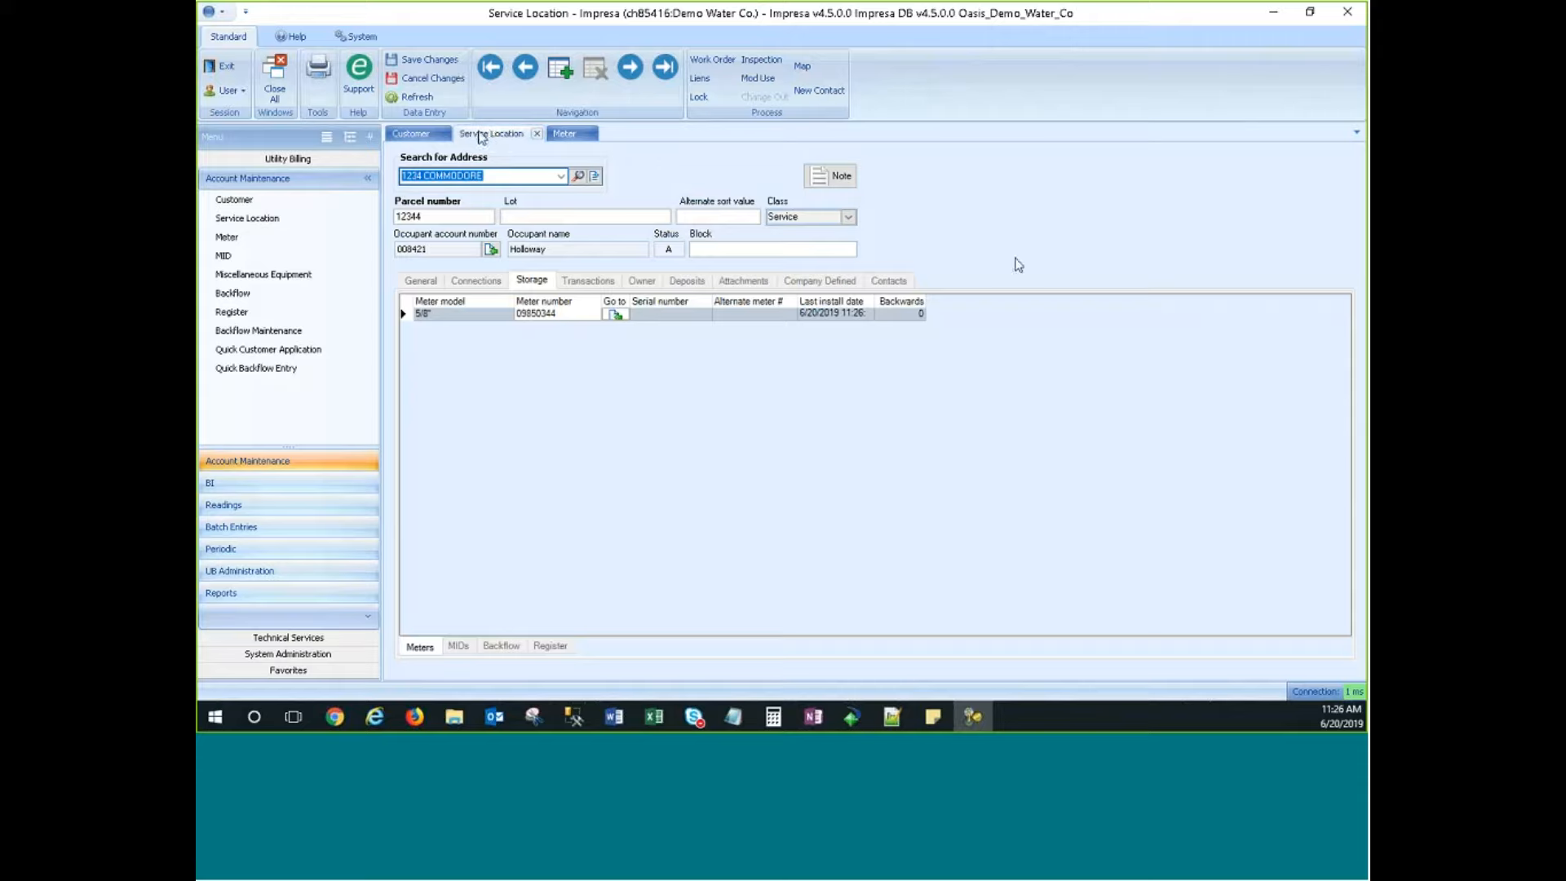
{"action": "left_click", "coordinate": [586, 281]}
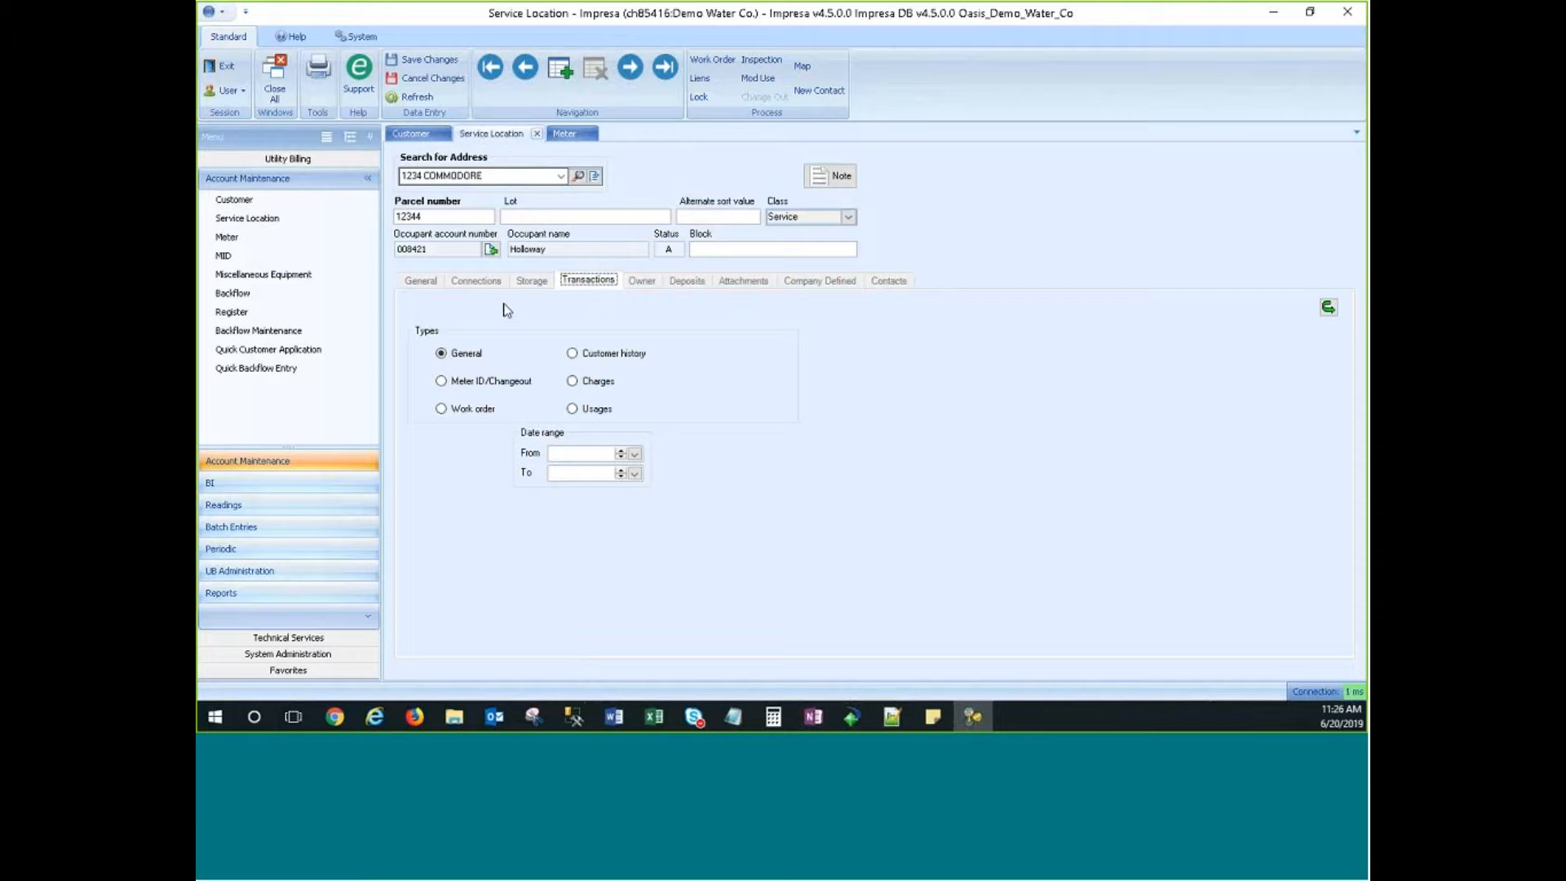
{"action": "left_click", "coordinate": [411, 133]}
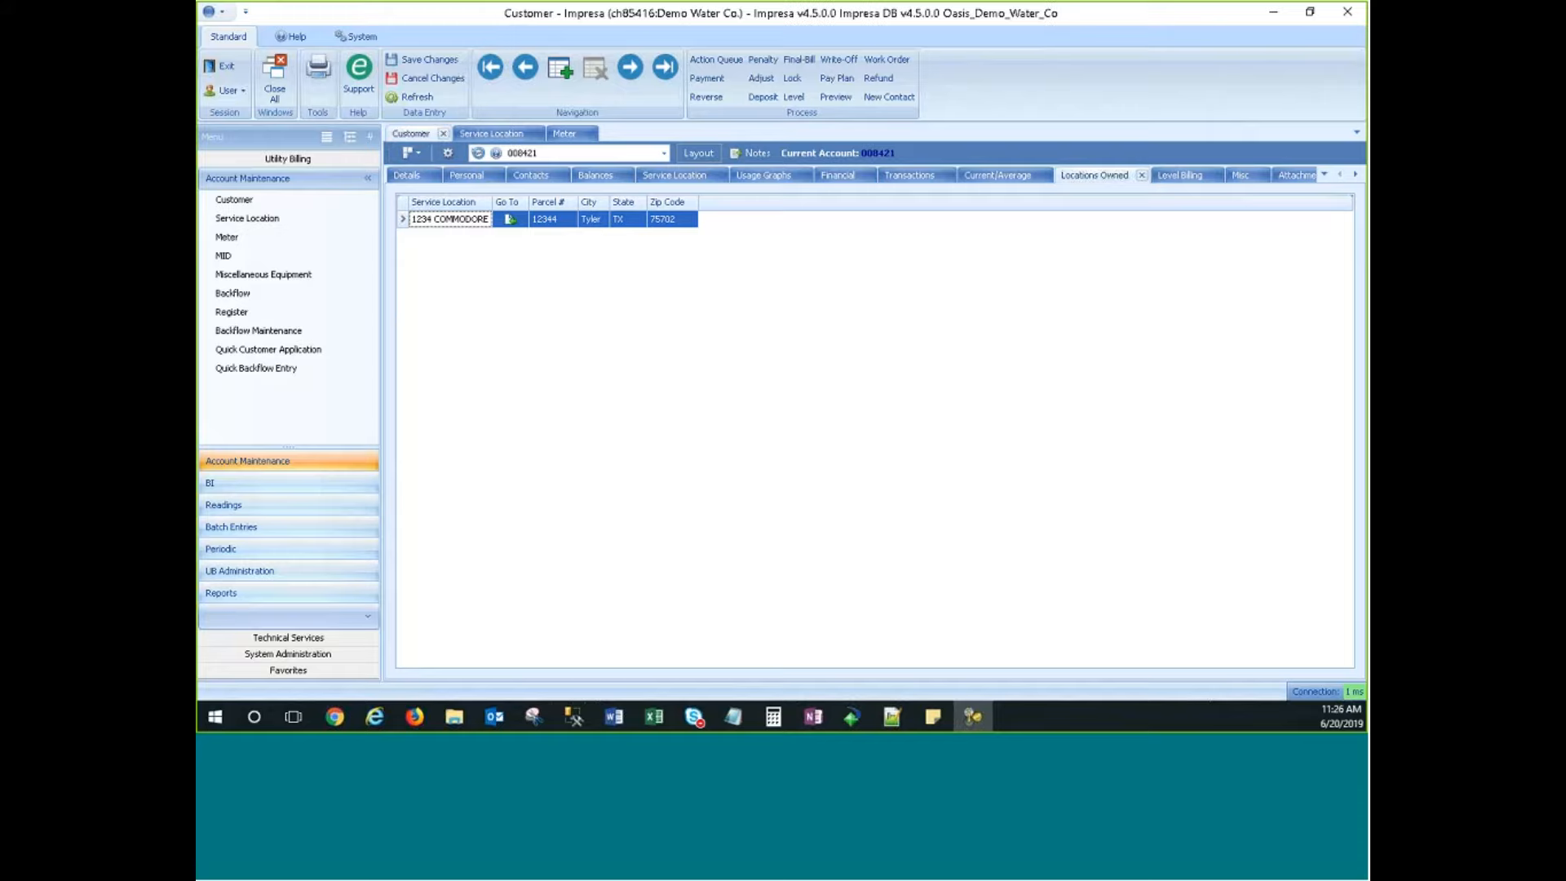
{"action": "left_click", "coordinate": [905, 176]}
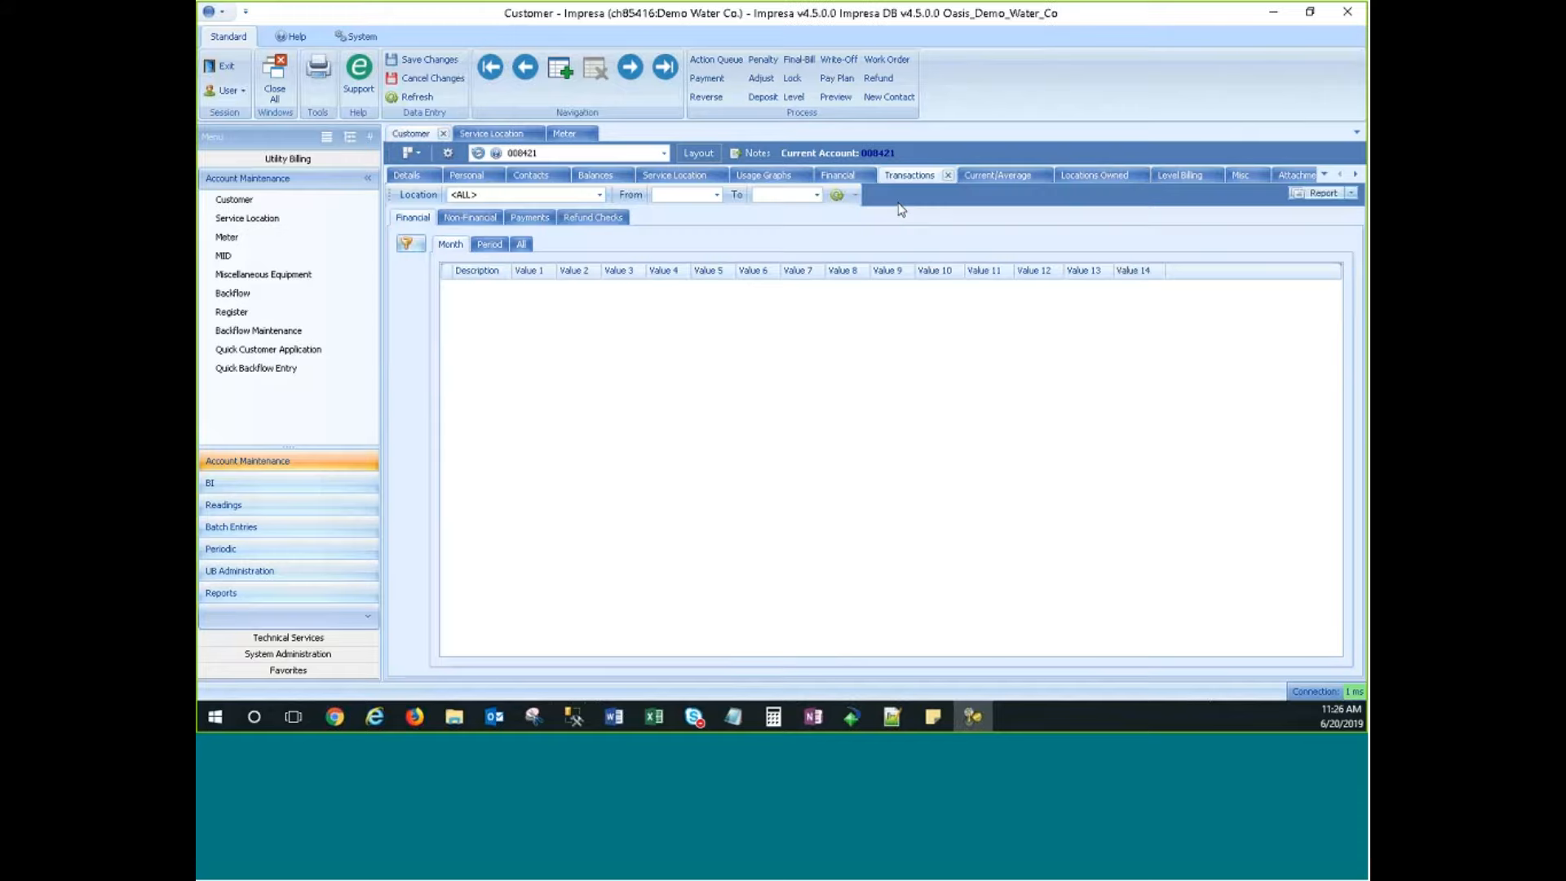
{"action": "left_click", "coordinate": [563, 133]}
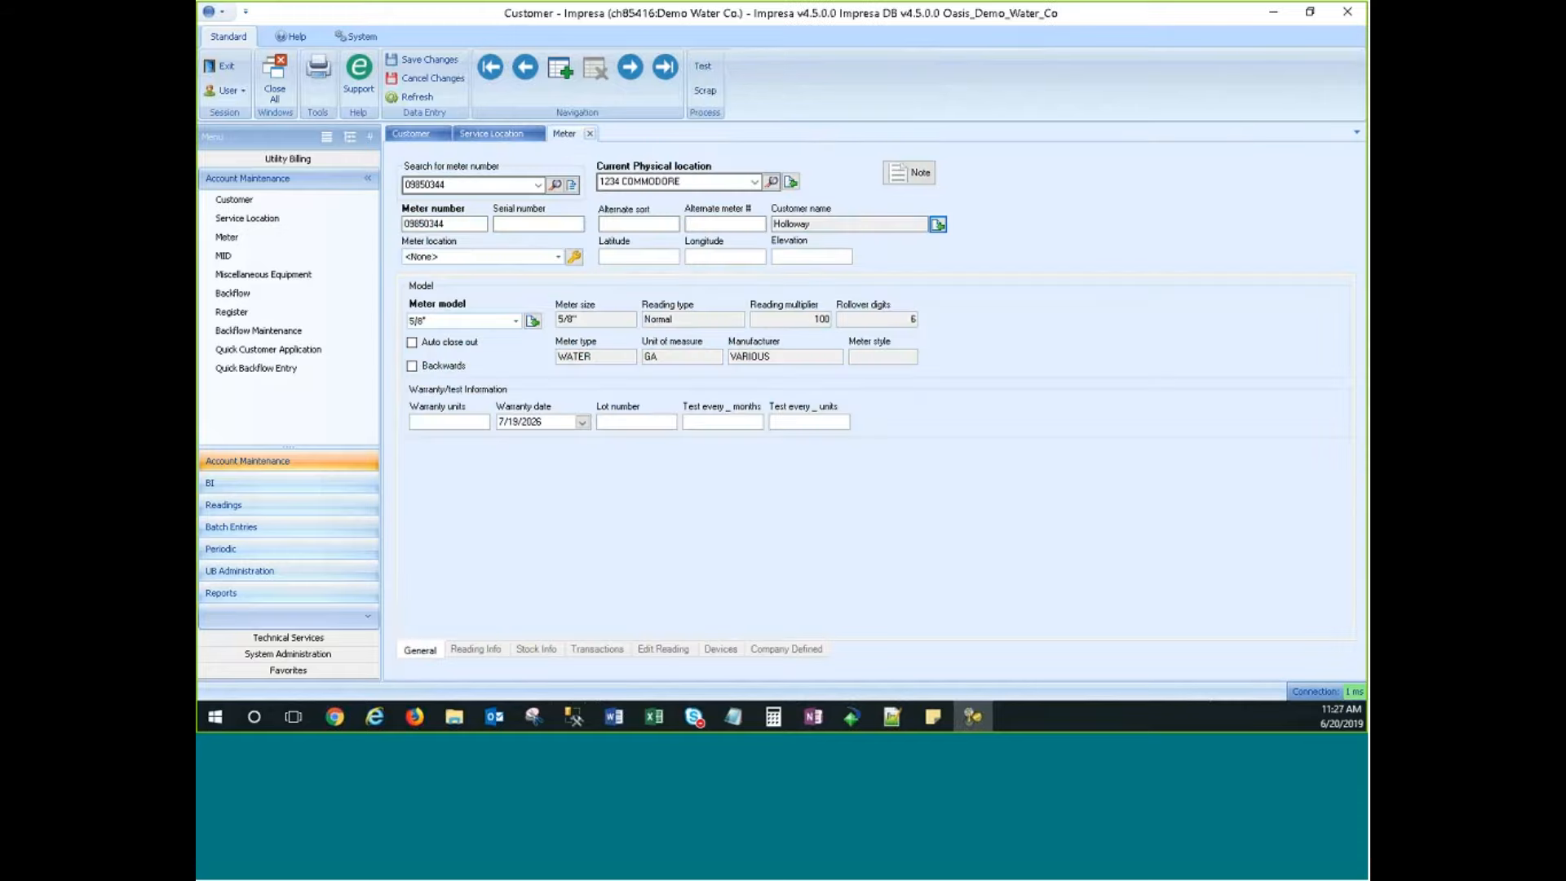
{"action": "left_click", "coordinate": [597, 649]}
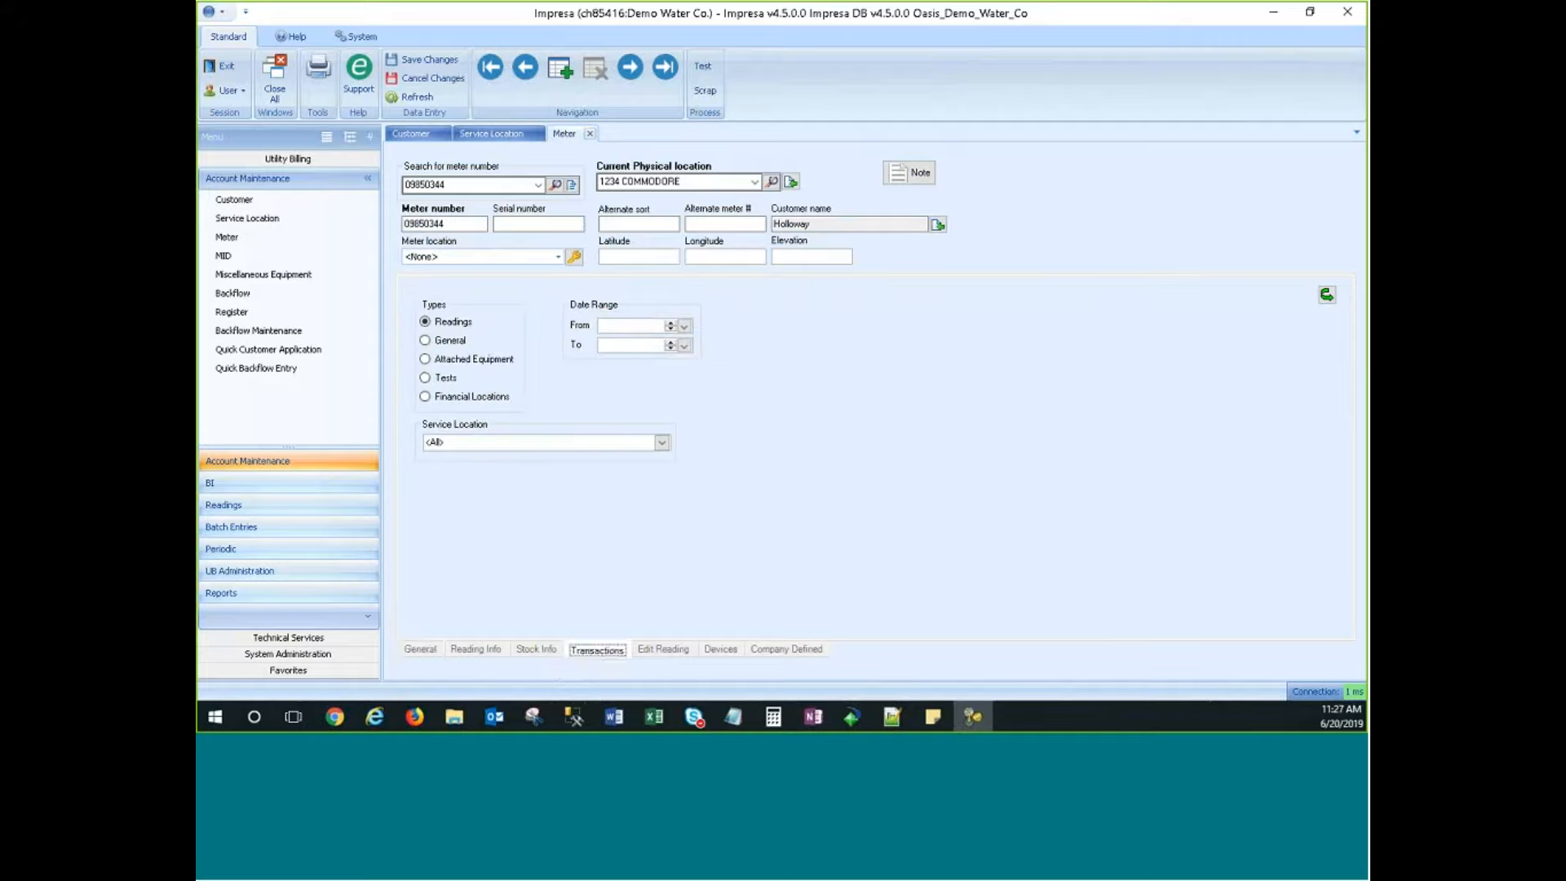
Review the customer's financial transactions in the All and Month views and check the available filter.
{"action": "left_click", "coordinate": [430, 134]}
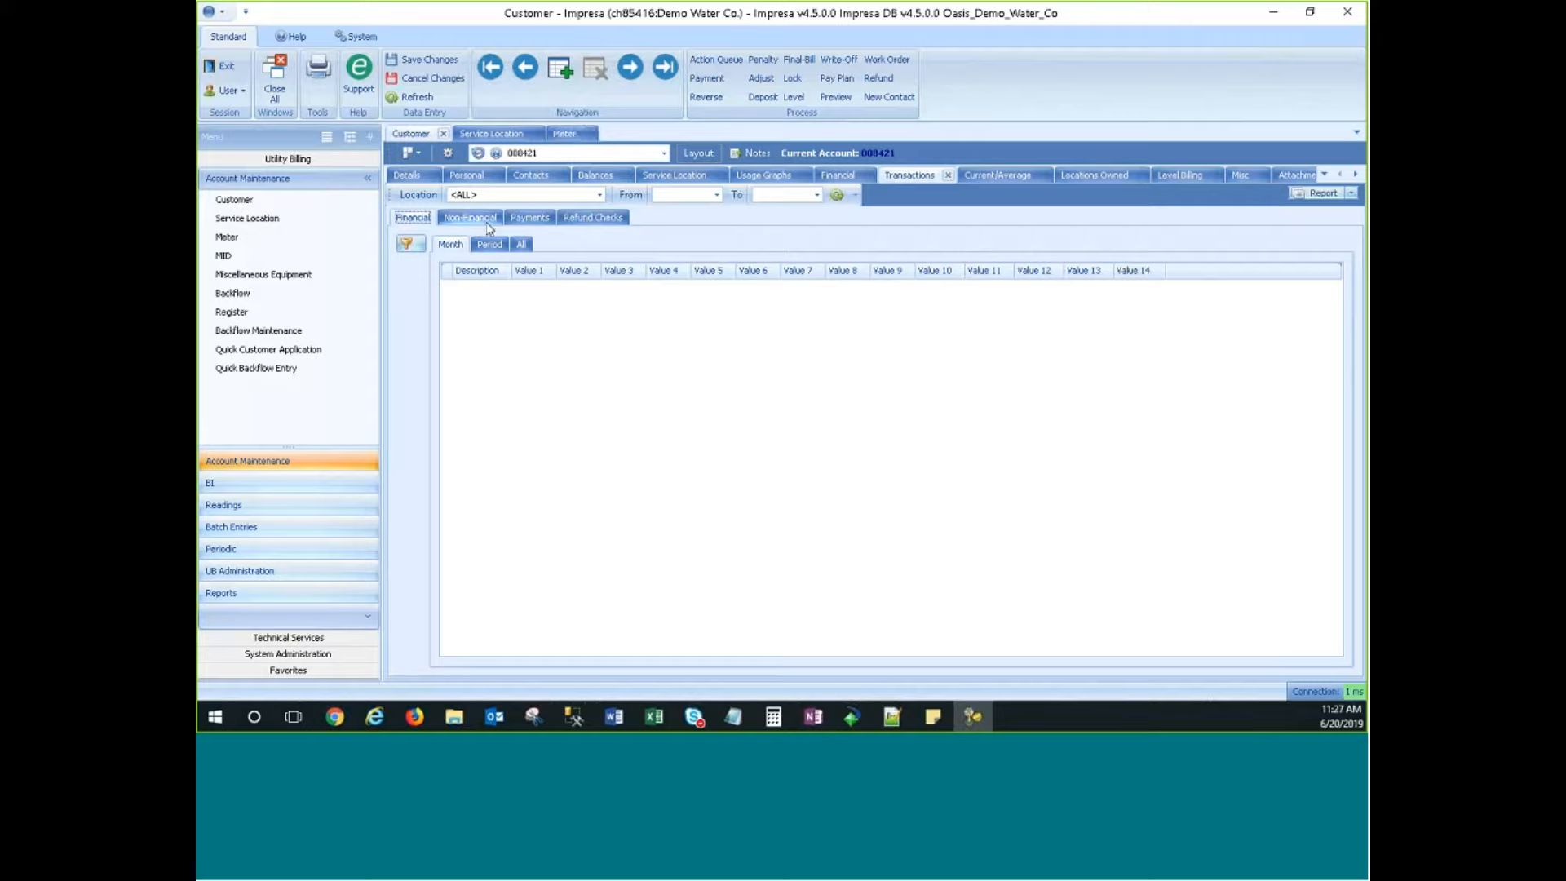
{"action": "left_click", "coordinate": [521, 244]}
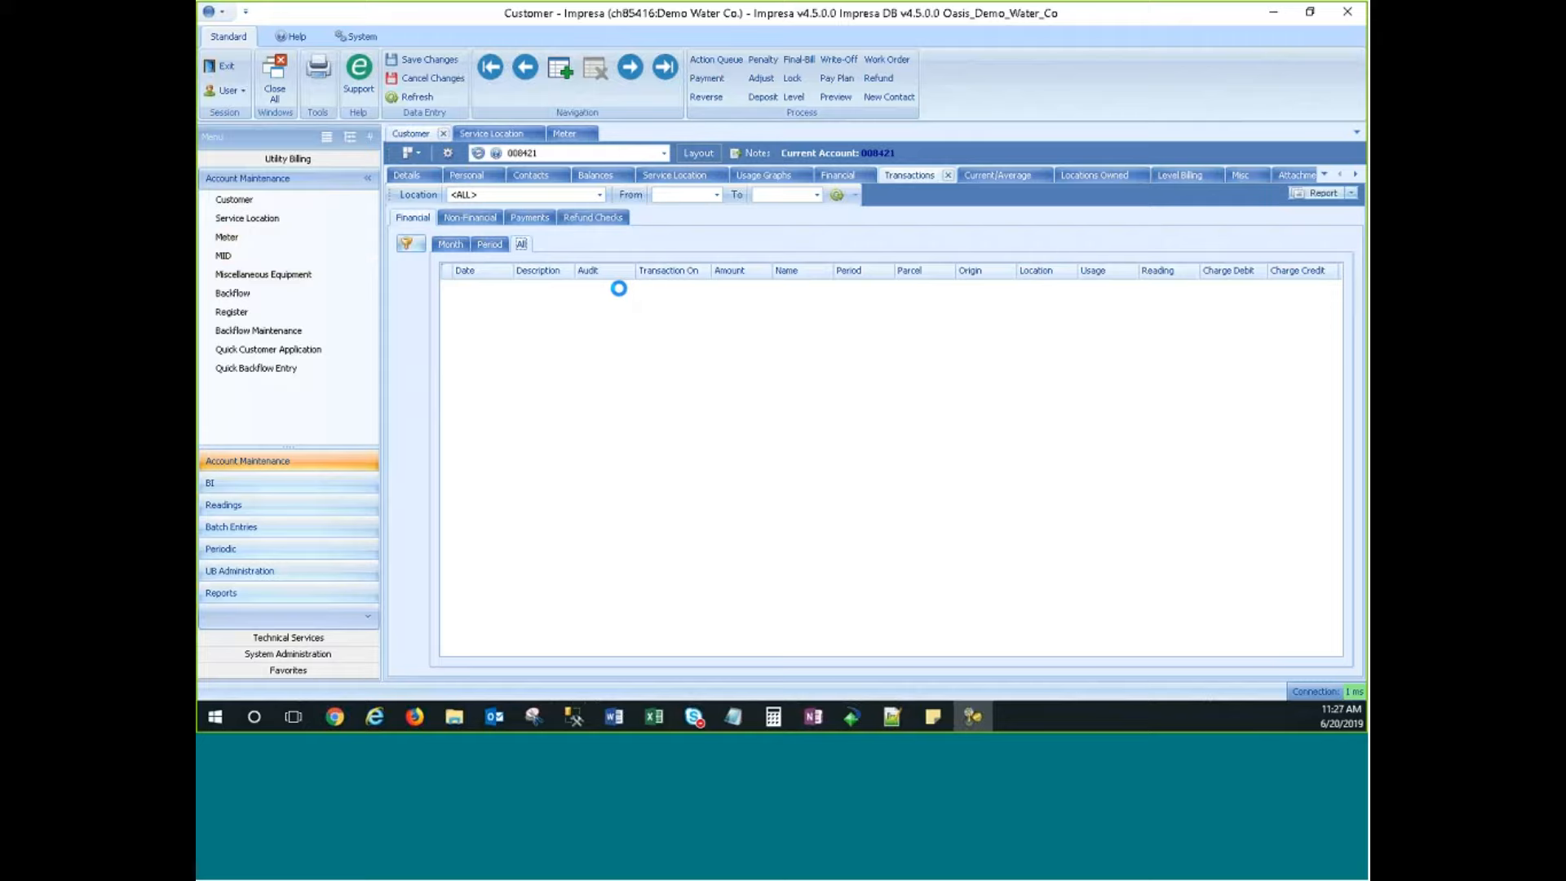
{"action": "left_click", "coordinate": [450, 245]}
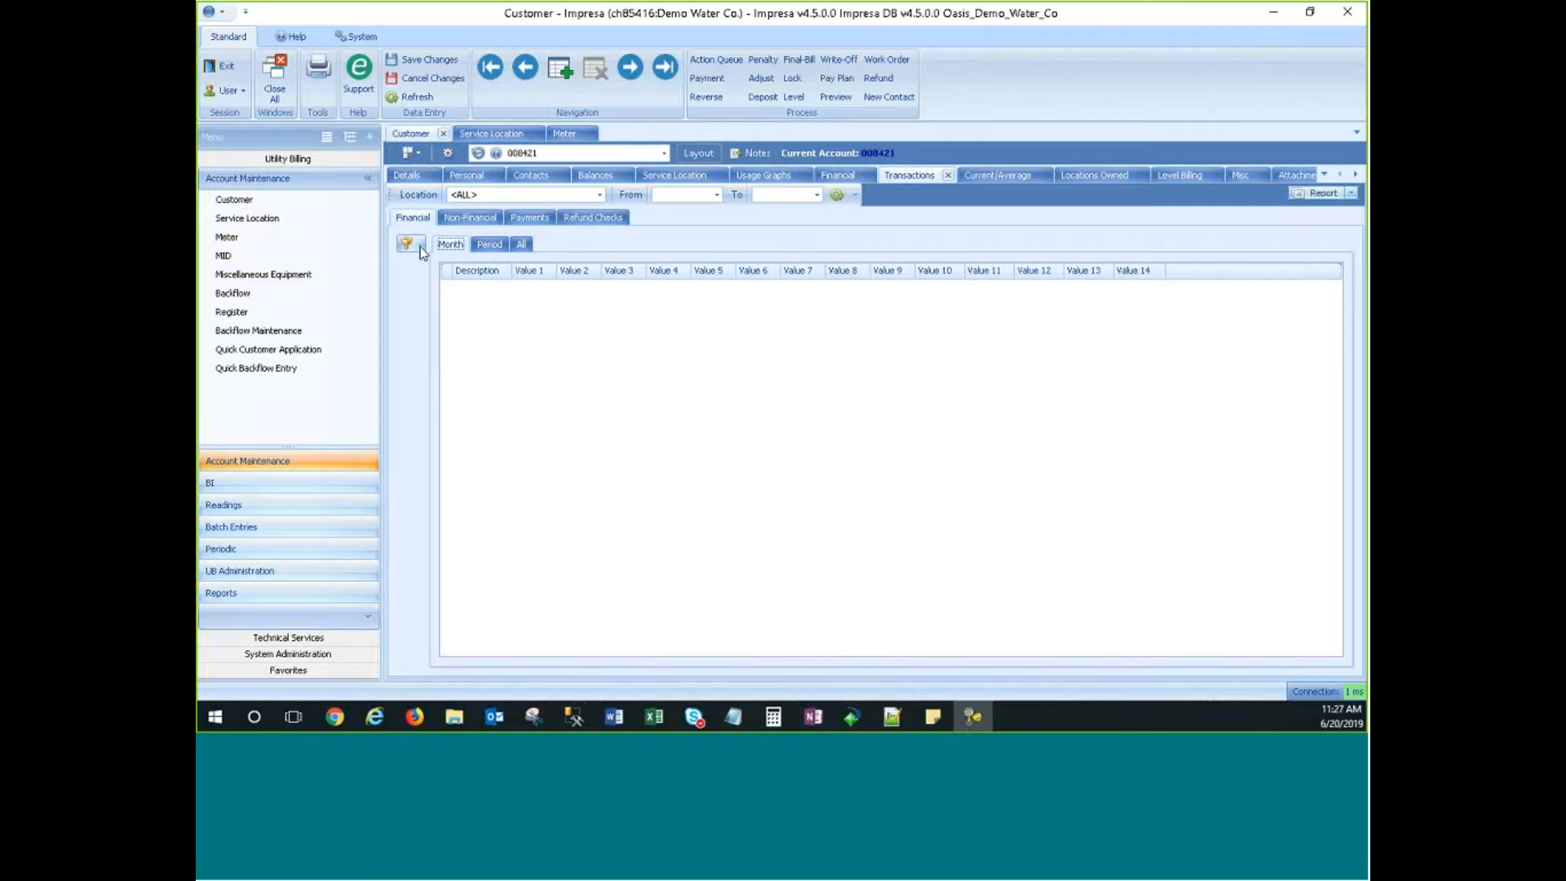
{"action": "left_click", "coordinate": [409, 248]}
{"action": "left_click", "coordinate": [419, 246]}
Examine the customer's non-financial account history, including the billing cycle change, status change and service address entries.
{"action": "left_click", "coordinate": [490, 223]}
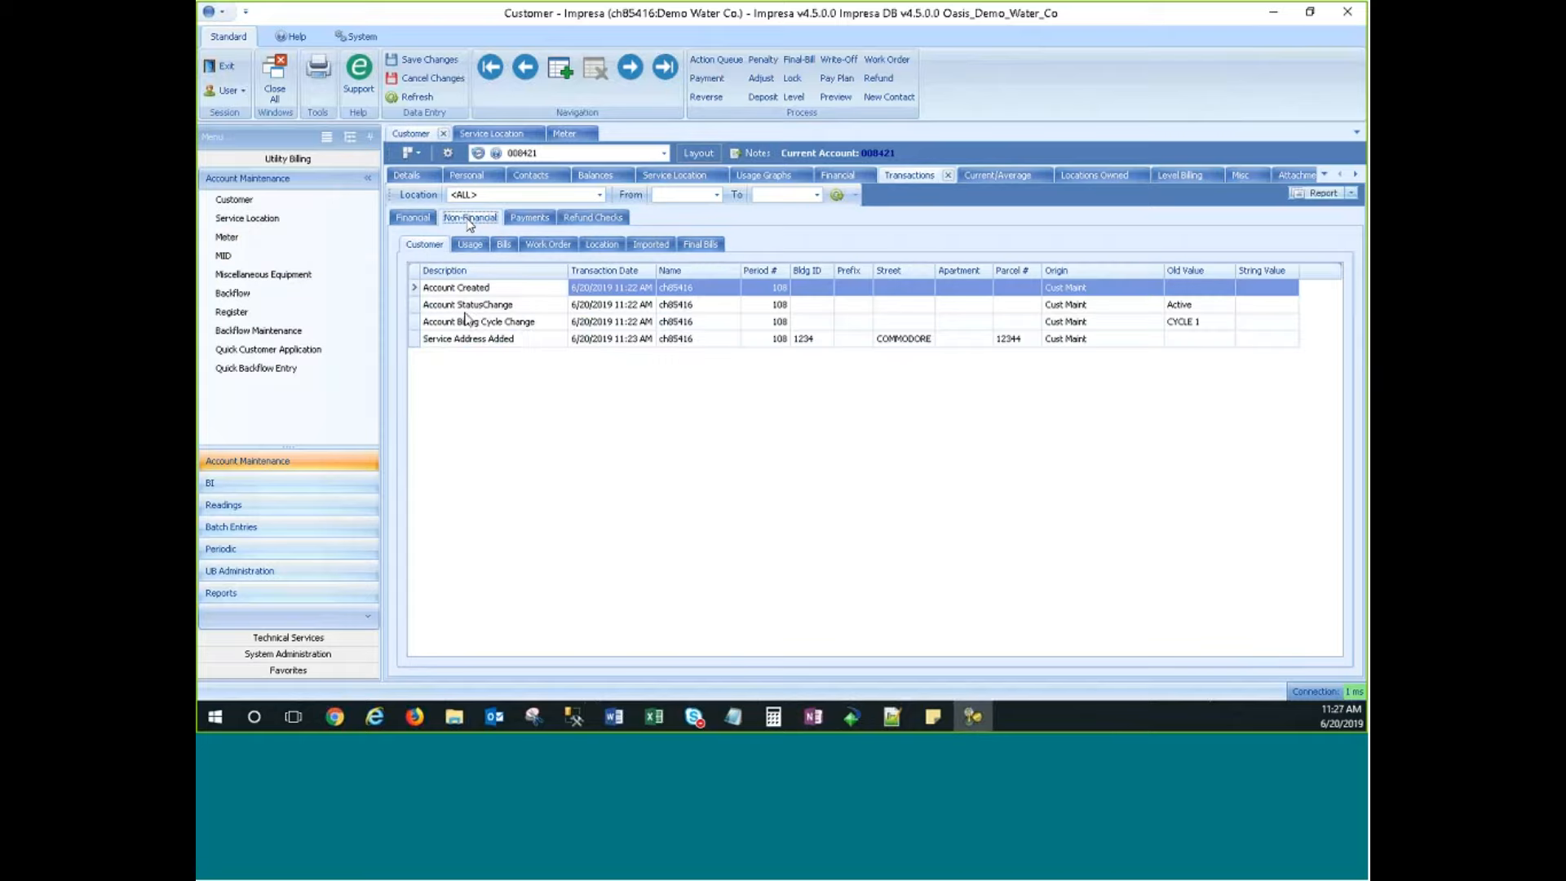
{"action": "left_click", "coordinate": [422, 249]}
{"action": "left_click", "coordinate": [462, 247]}
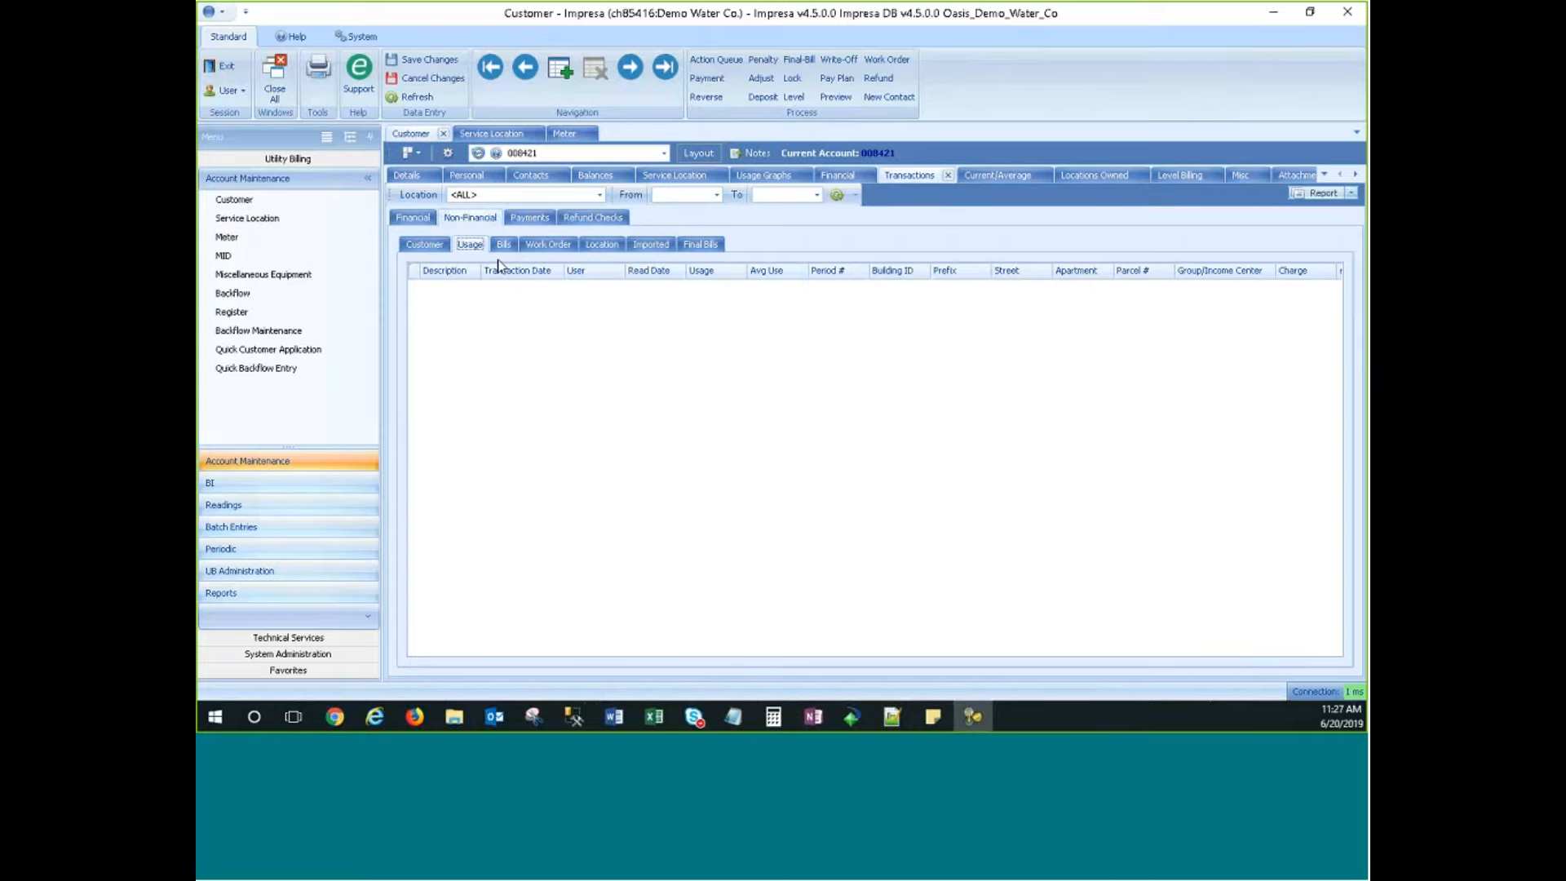
{"action": "left_click", "coordinate": [428, 245]}
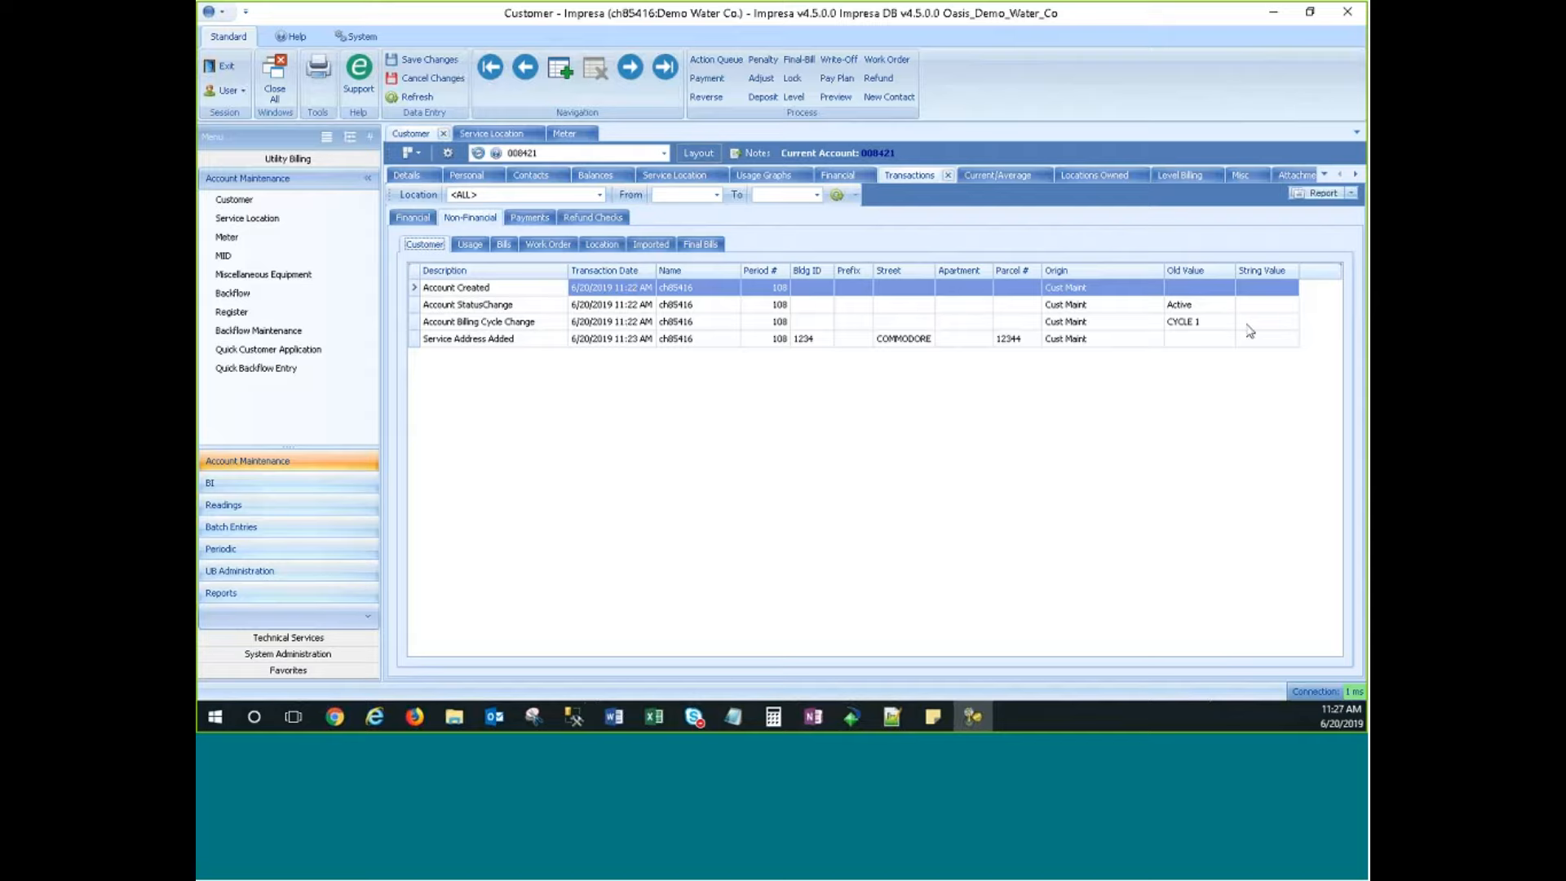
{"action": "left_click", "coordinate": [1191, 320]}
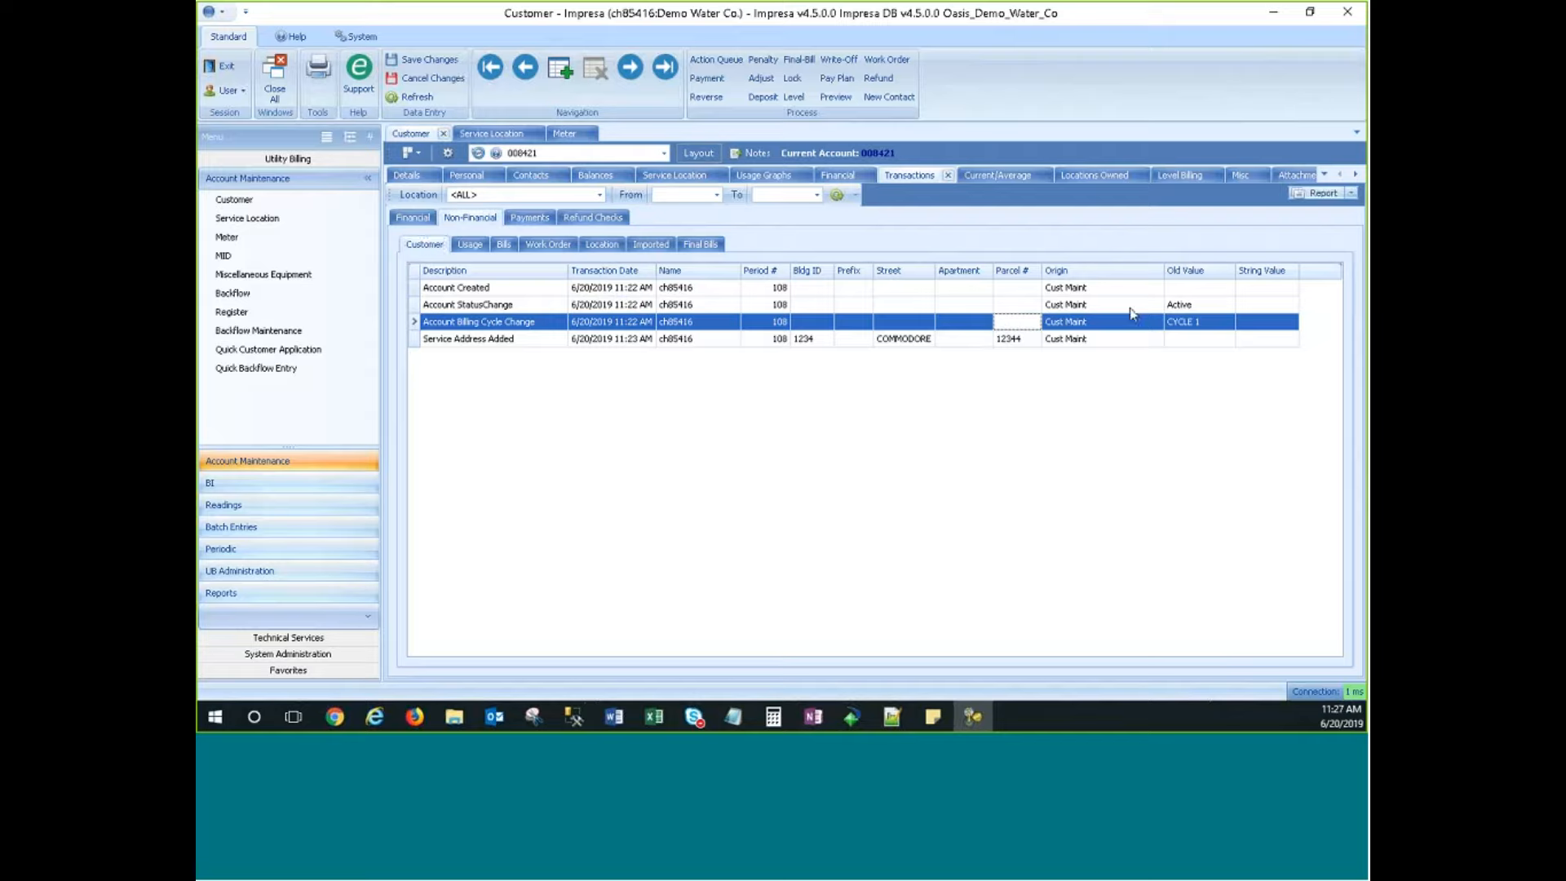
{"action": "left_click", "coordinate": [1192, 305]}
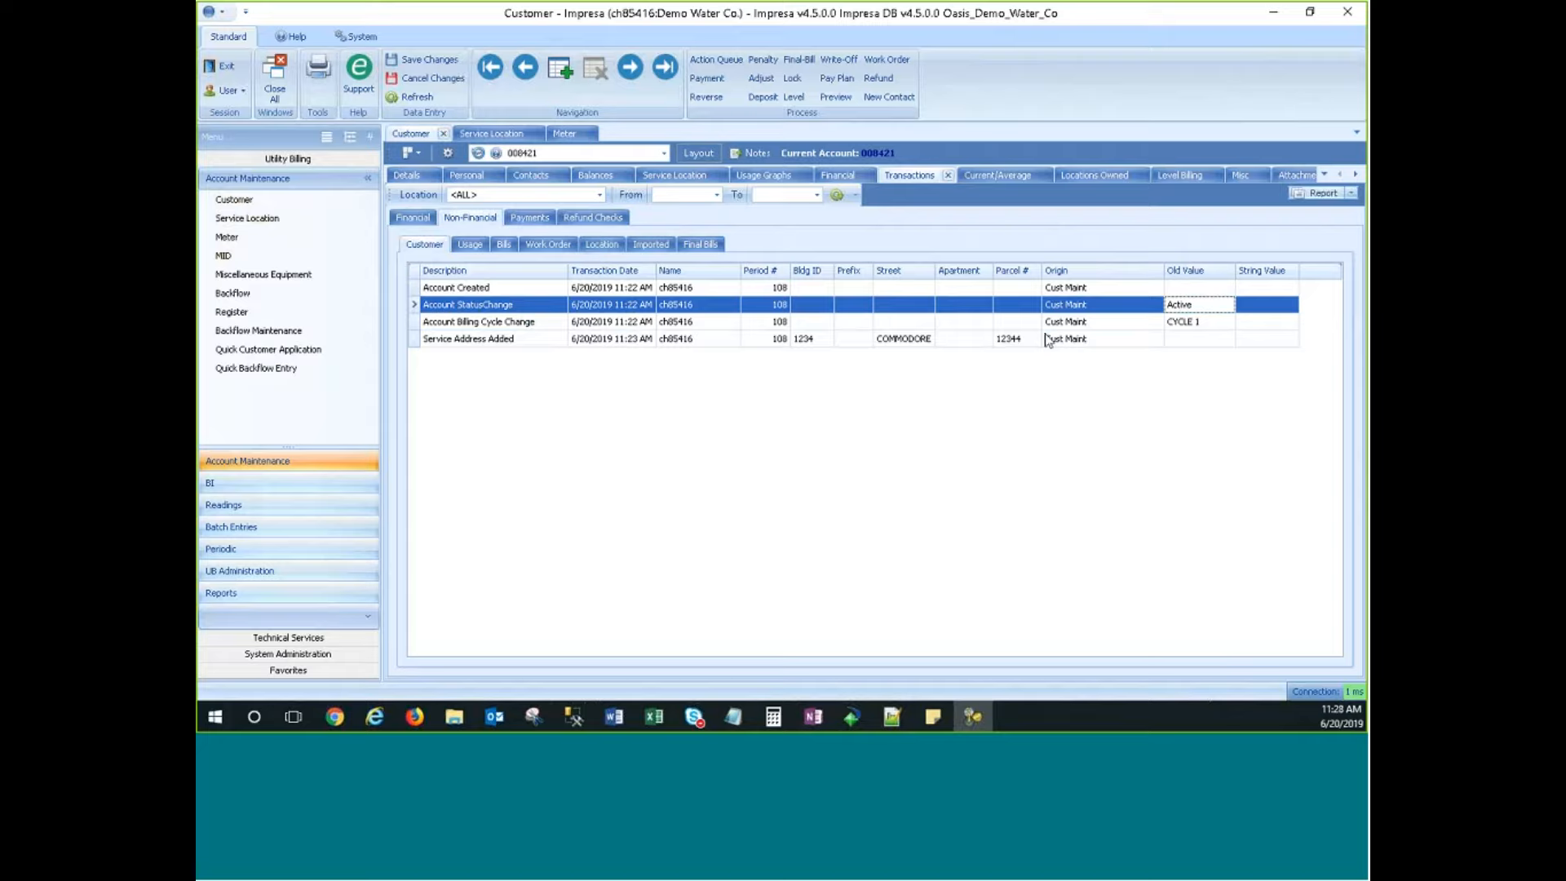
{"action": "left_click", "coordinate": [453, 341]}
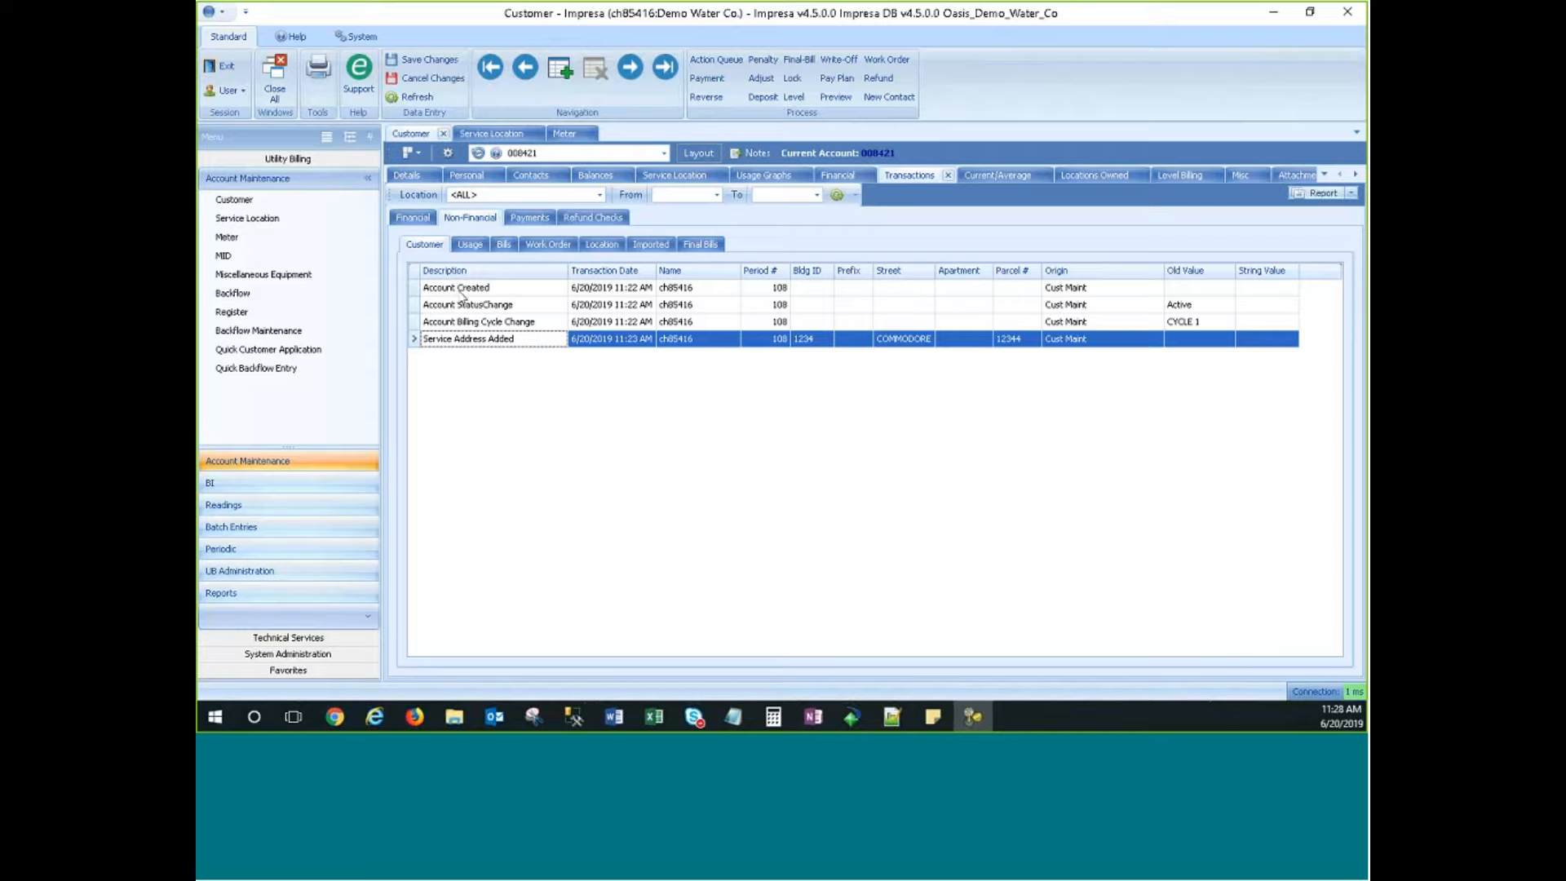
{"action": "left_click", "coordinate": [424, 246]}
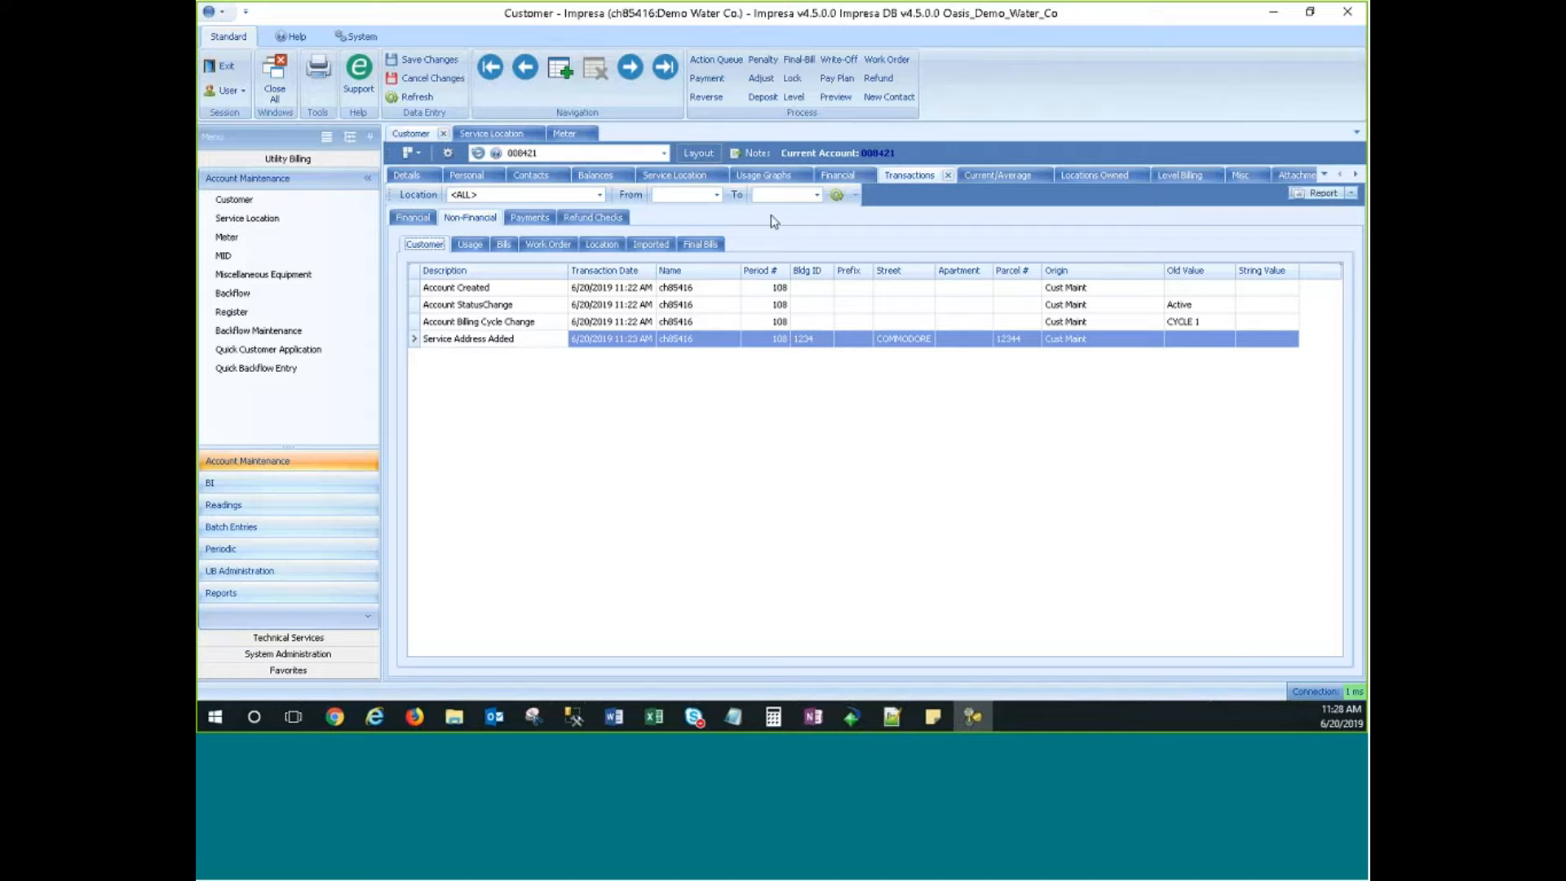
Review the customer's non-financial usage, bill, work order, location, final bill and imported transactions, and compare them with the account history.
{"action": "left_click", "coordinate": [470, 244]}
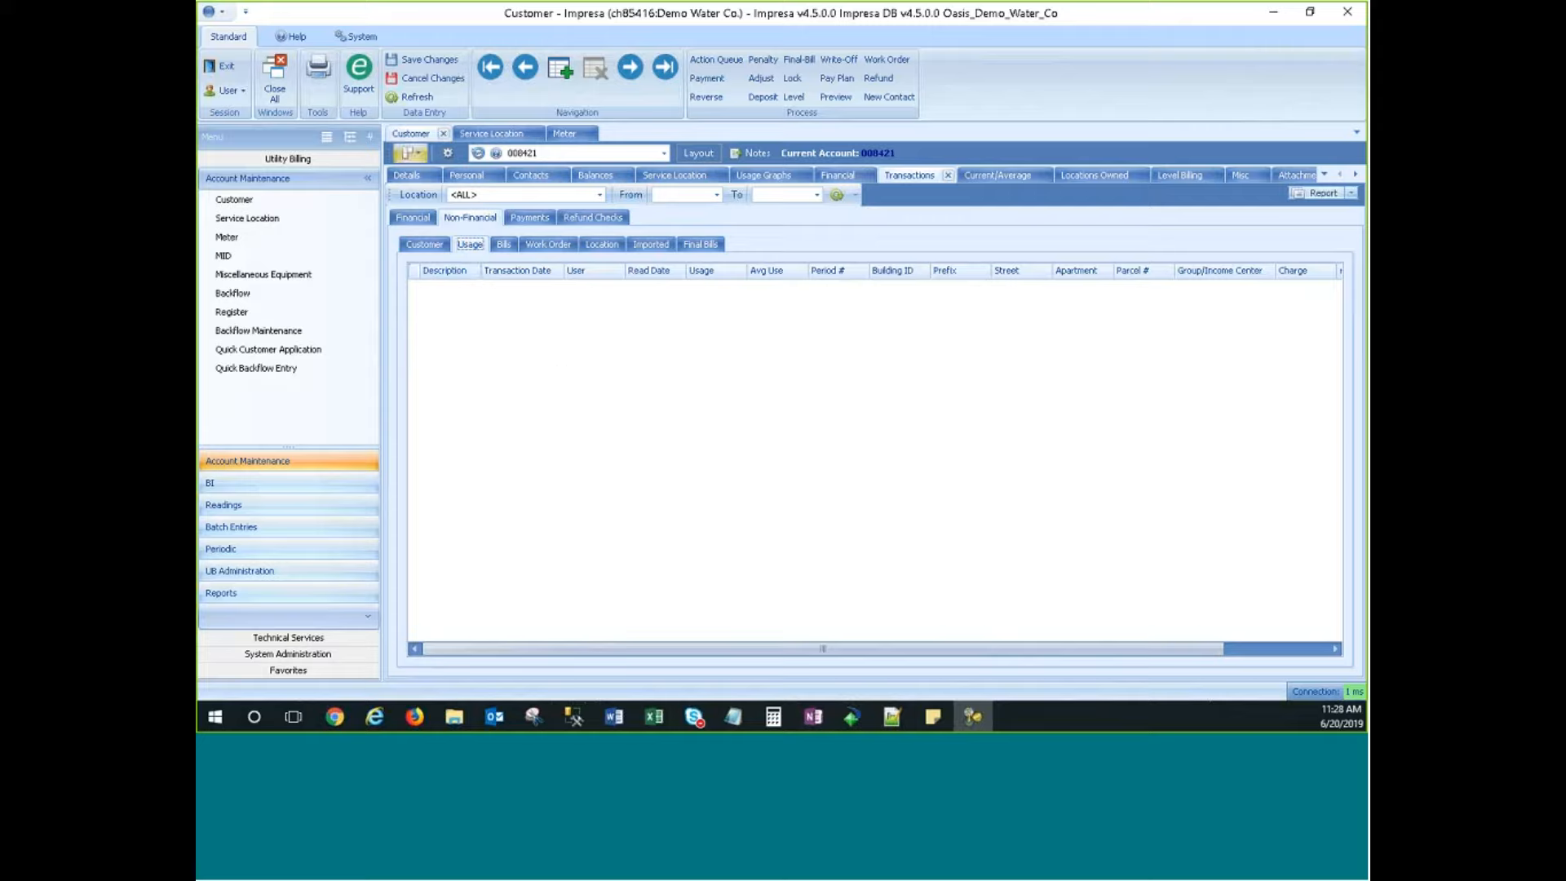
{"action": "left_click", "coordinate": [503, 244]}
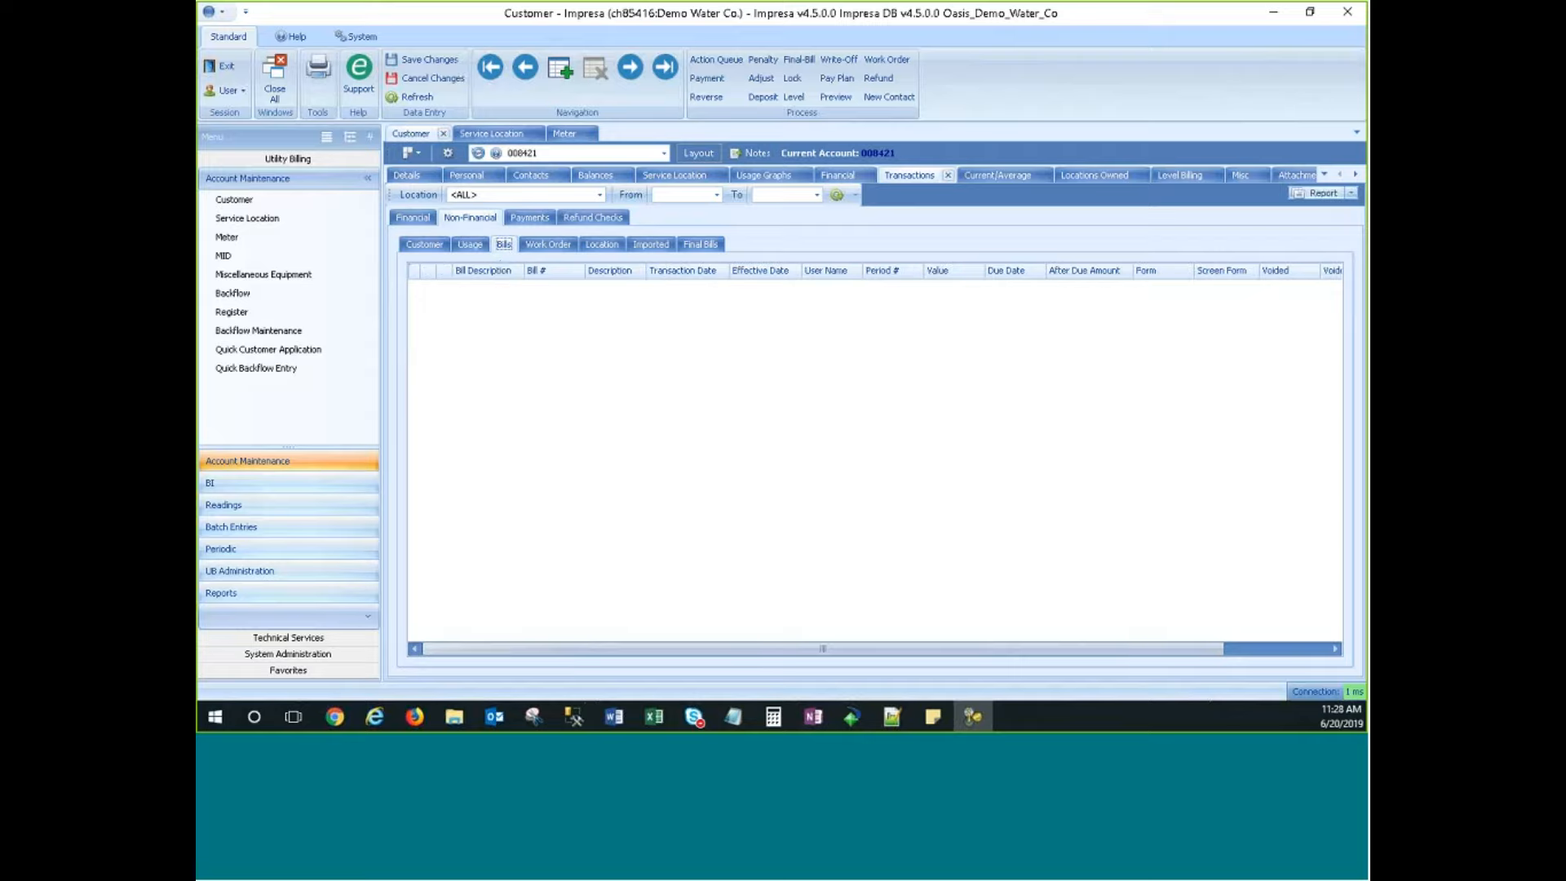
{"action": "left_click", "coordinate": [549, 246]}
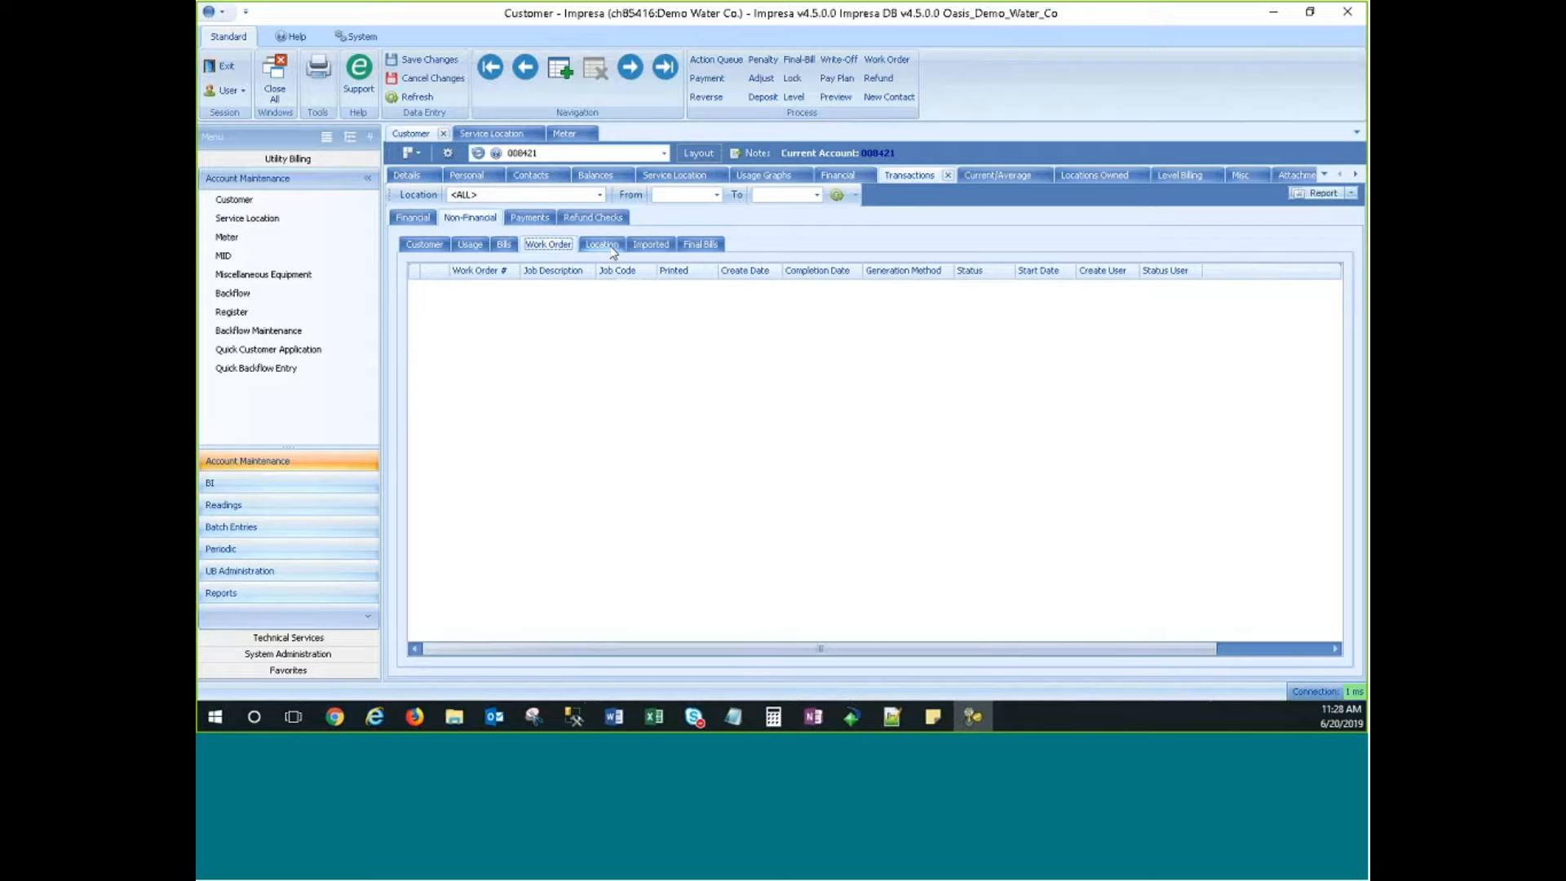
{"action": "left_click", "coordinate": [602, 244]}
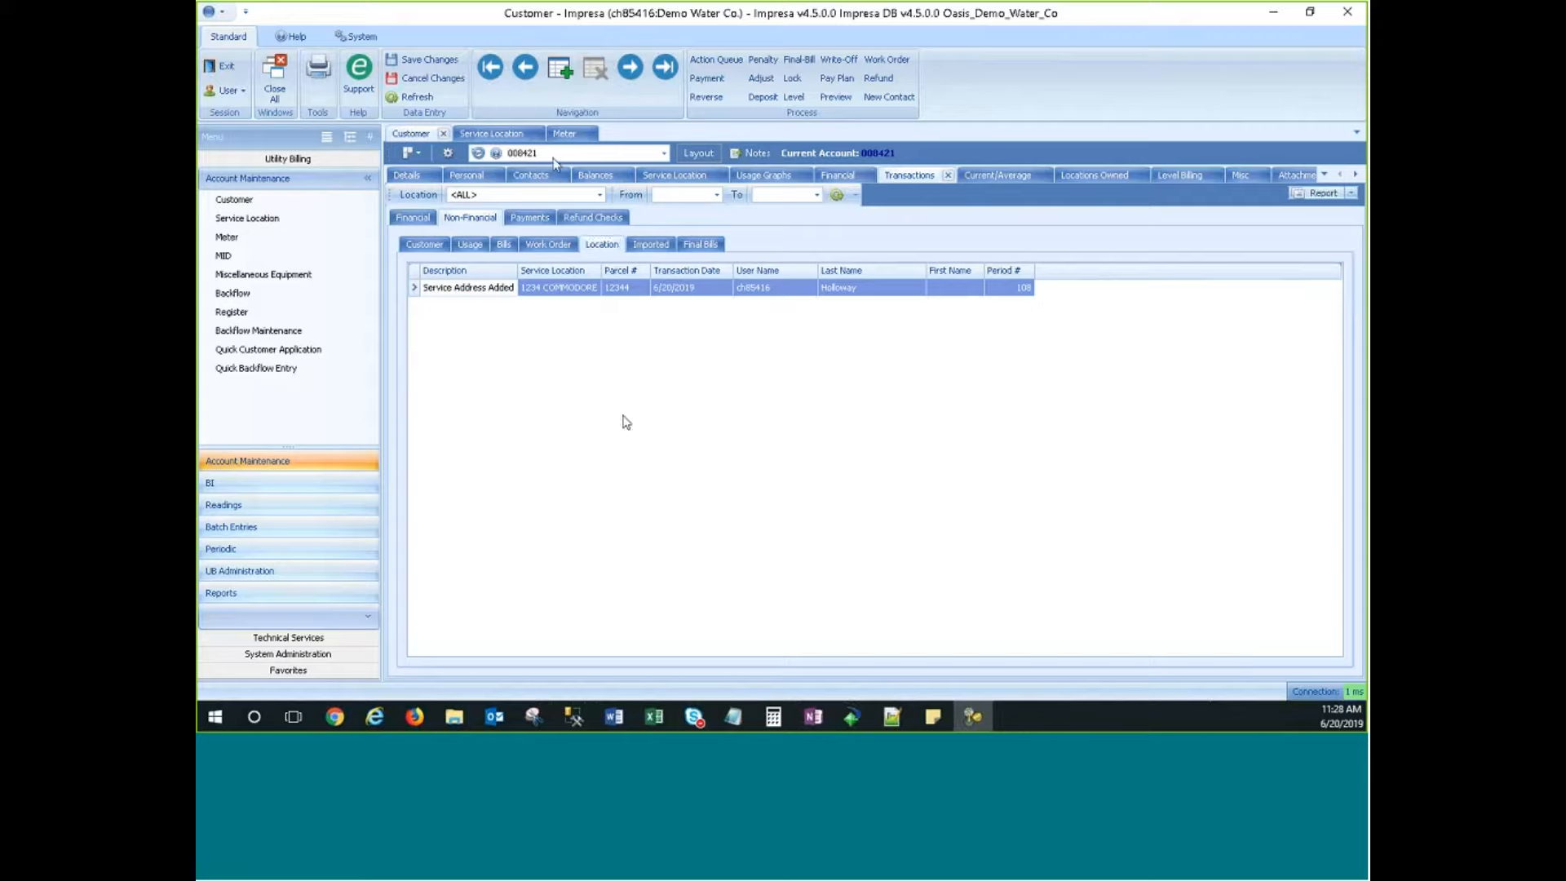
{"action": "left_click", "coordinate": [700, 243]}
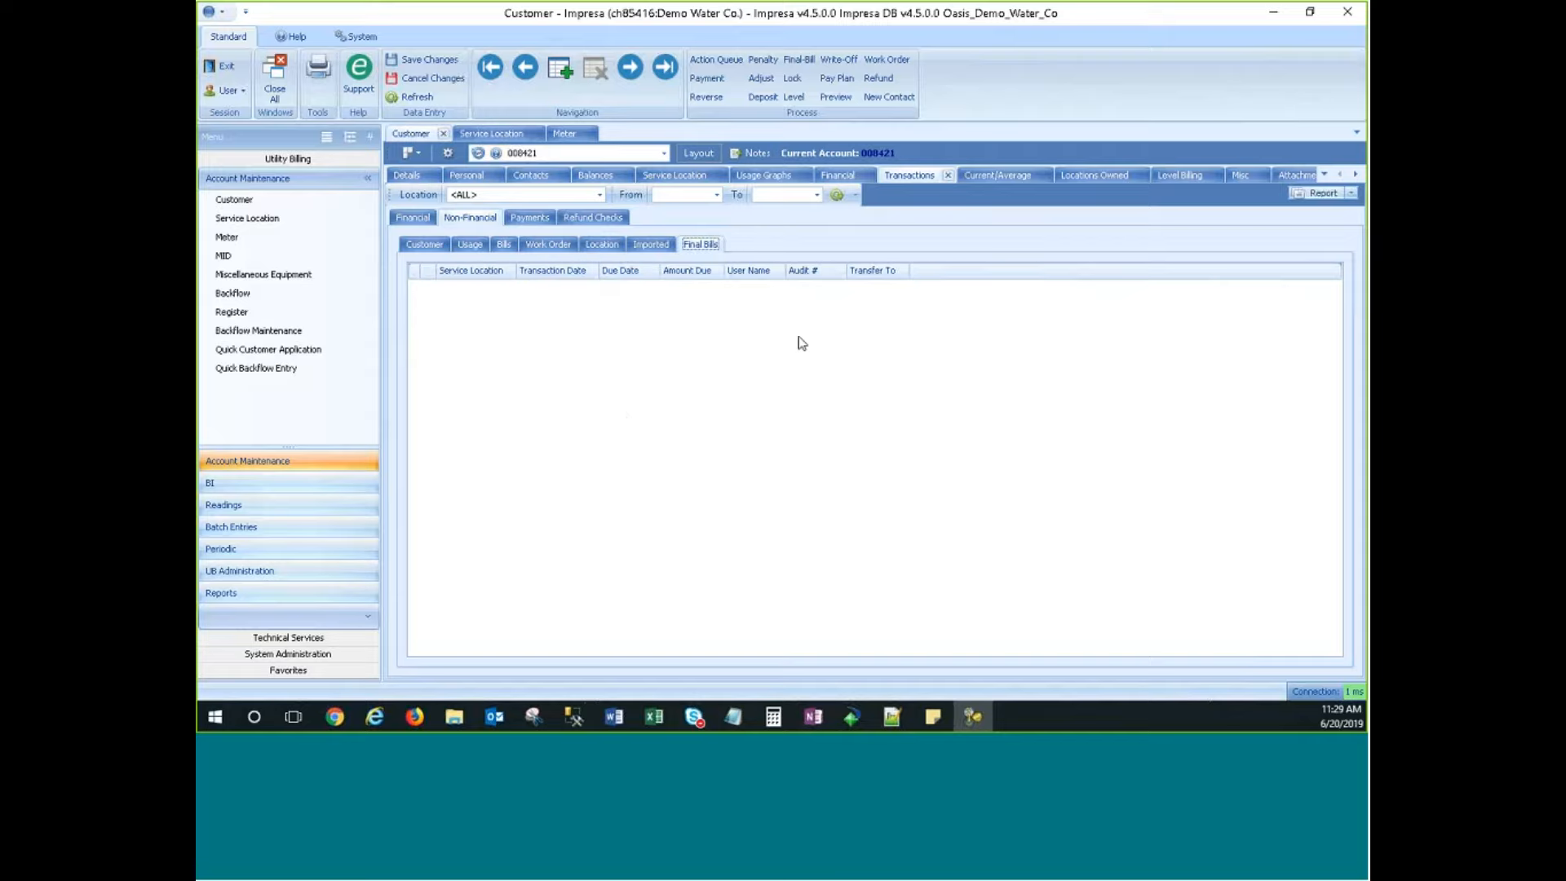
{"action": "left_click", "coordinate": [650, 243]}
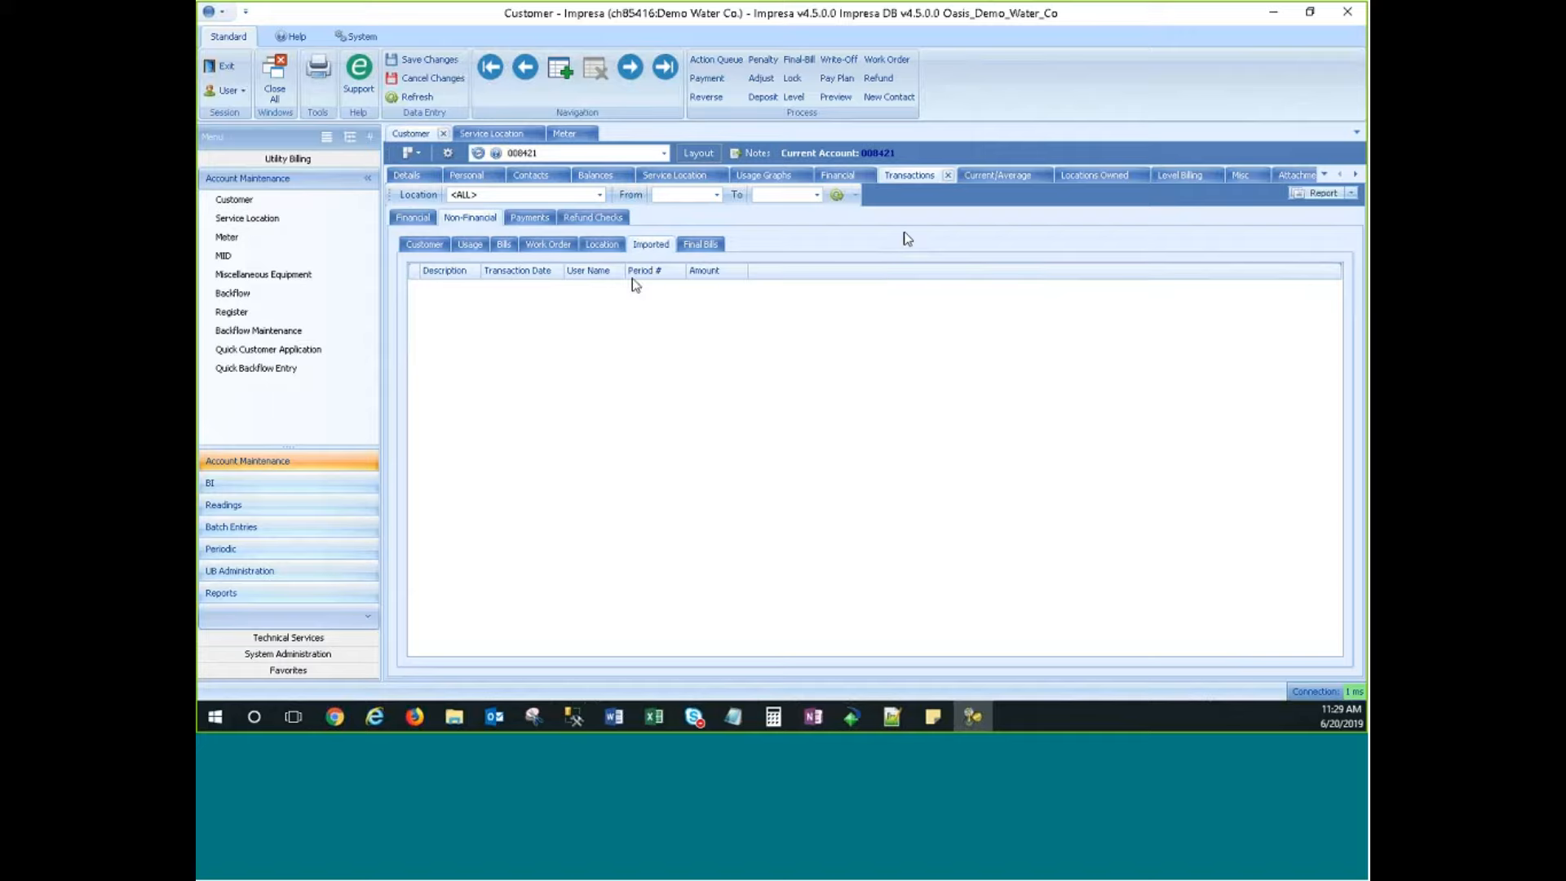
{"action": "left_click", "coordinate": [414, 245]}
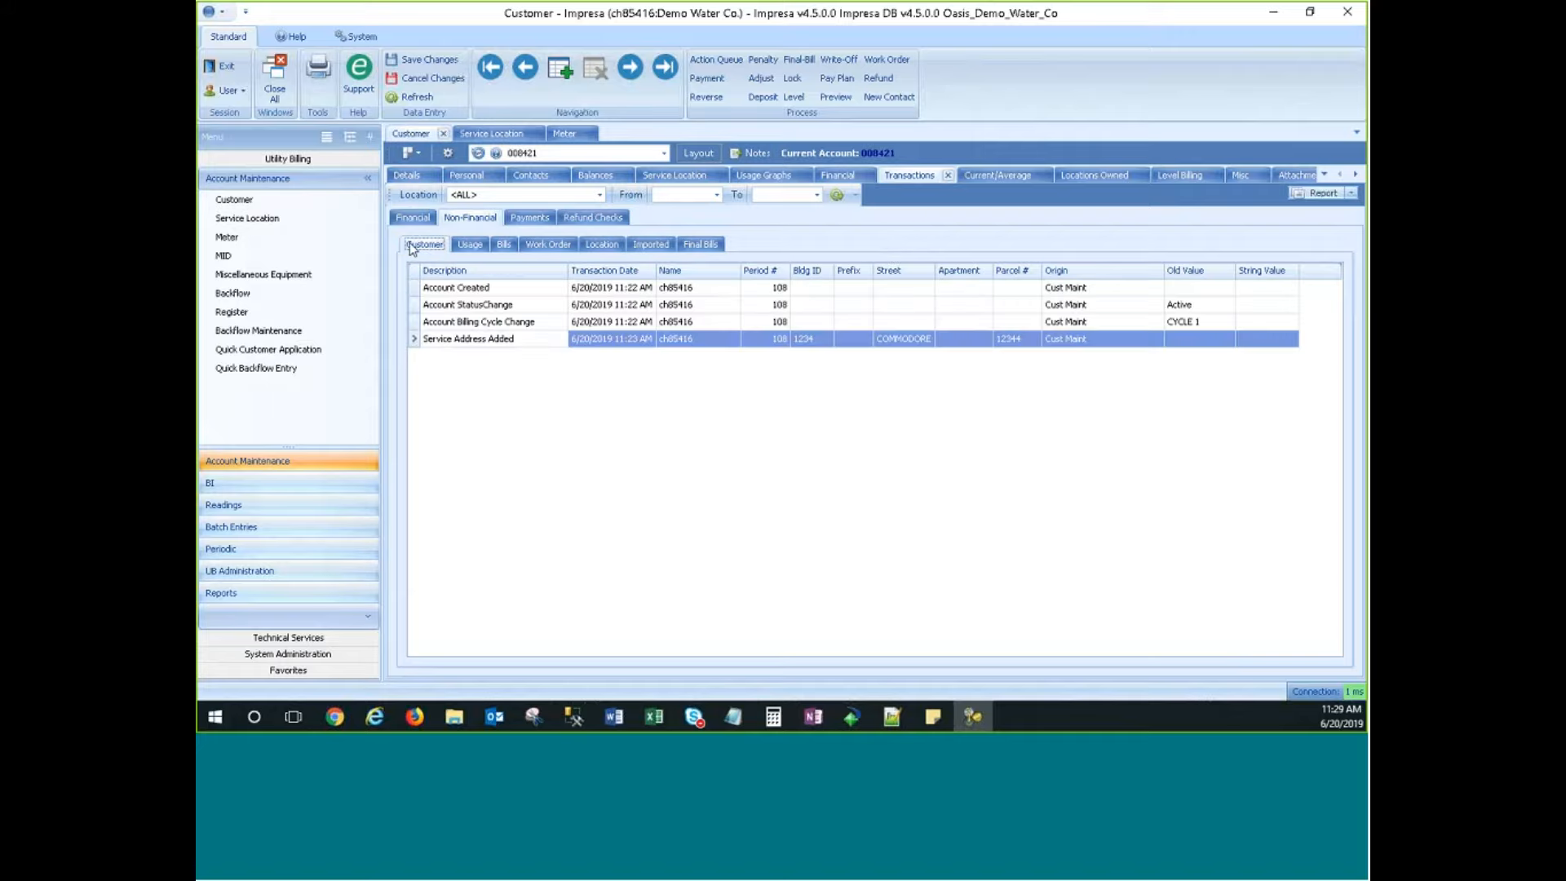
{"action": "left_click", "coordinate": [641, 245]}
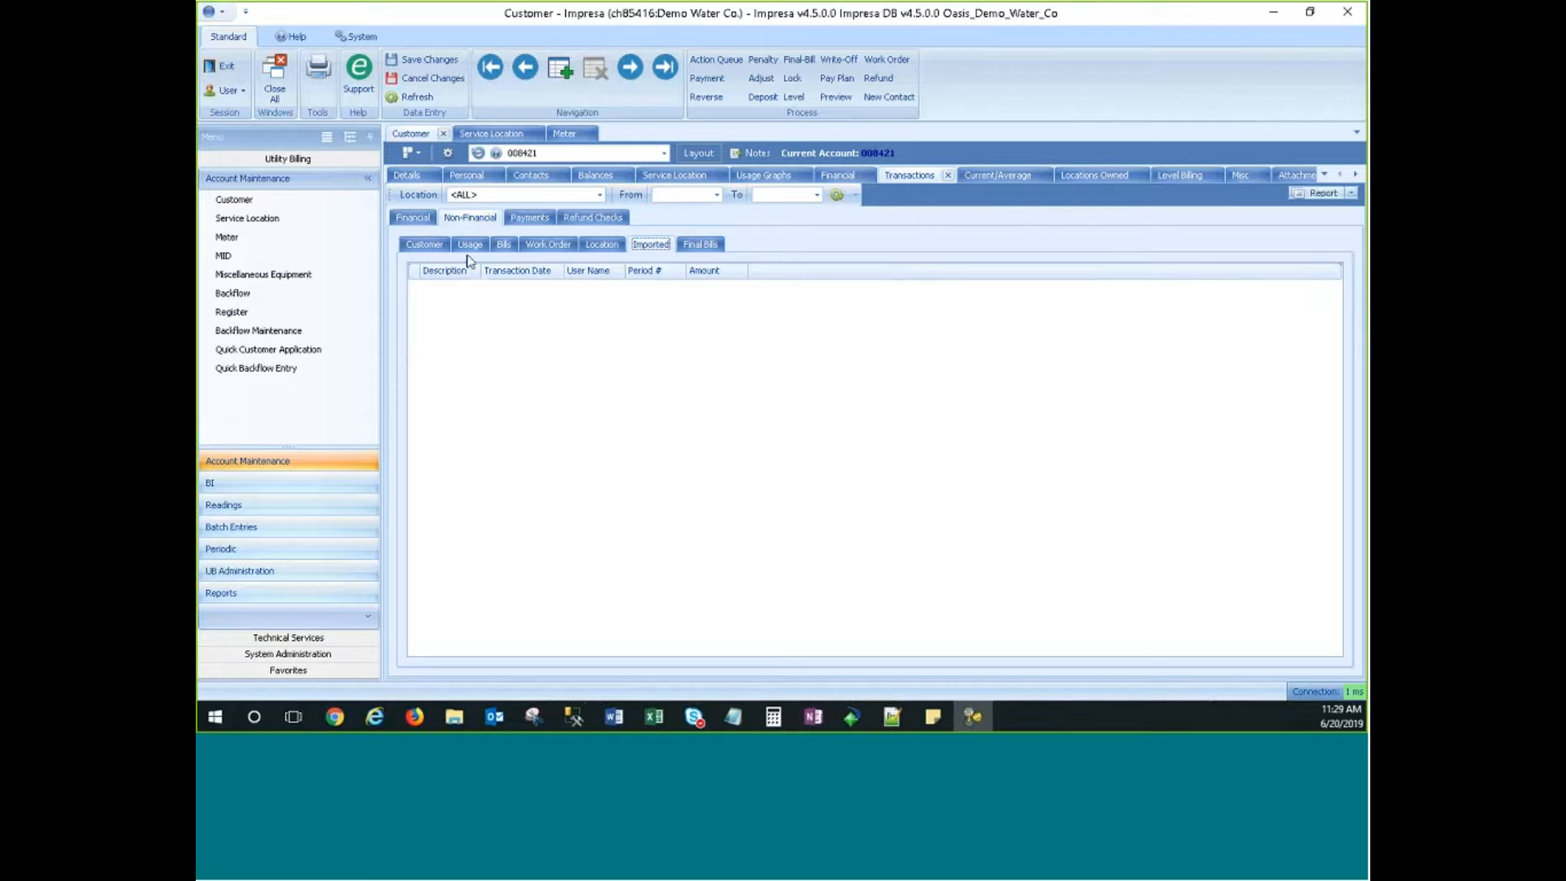
{"action": "left_click", "coordinate": [424, 246]}
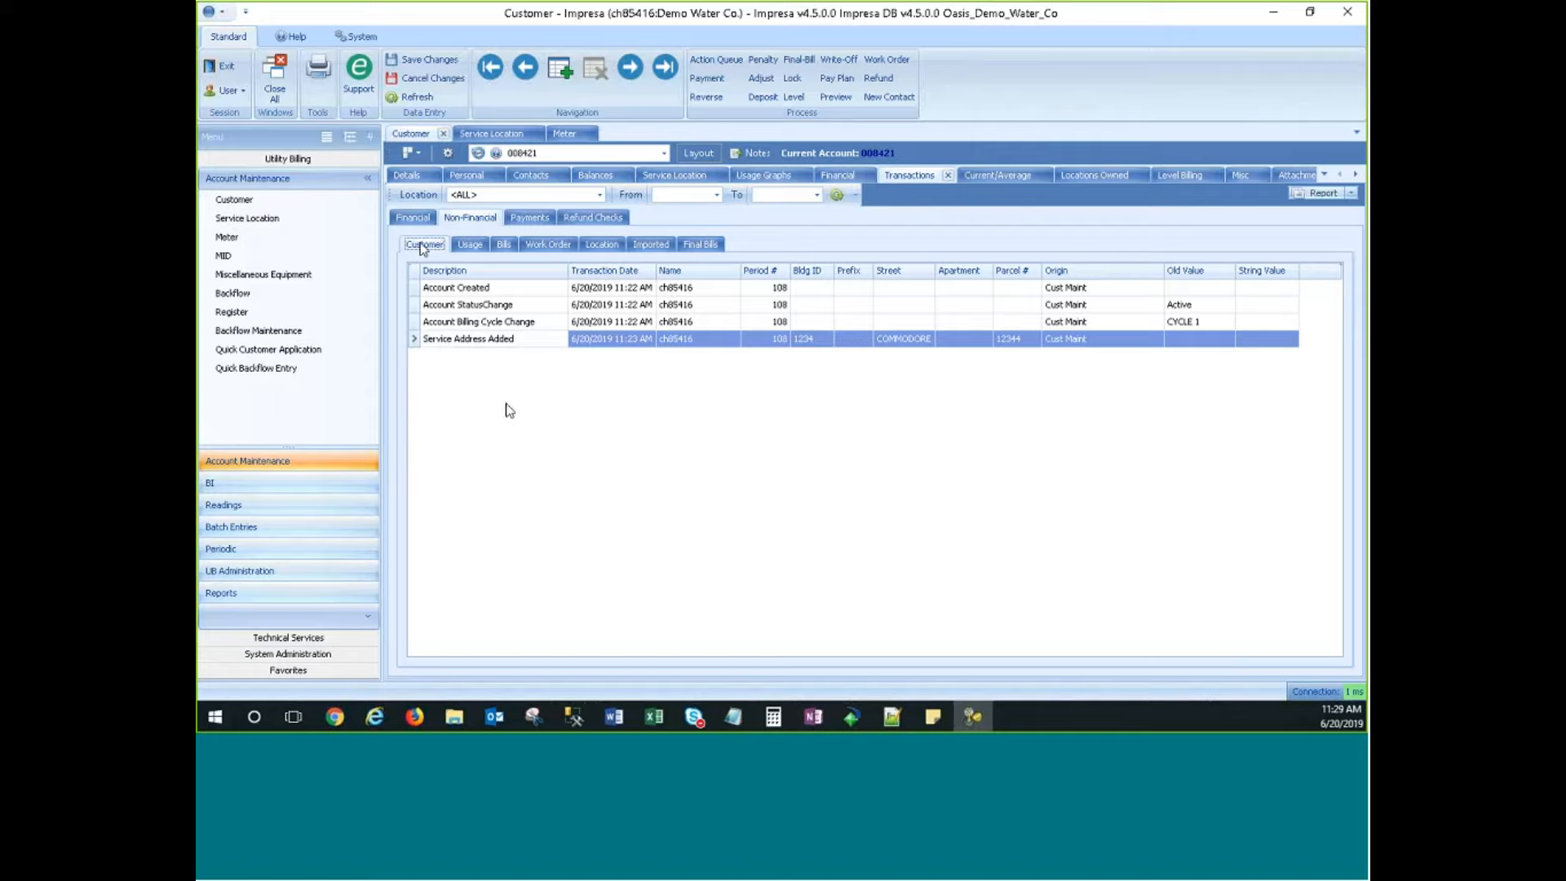
Check the customer's payment and refund check histories, and return to the financial transactions.
{"action": "left_click", "coordinate": [530, 217]}
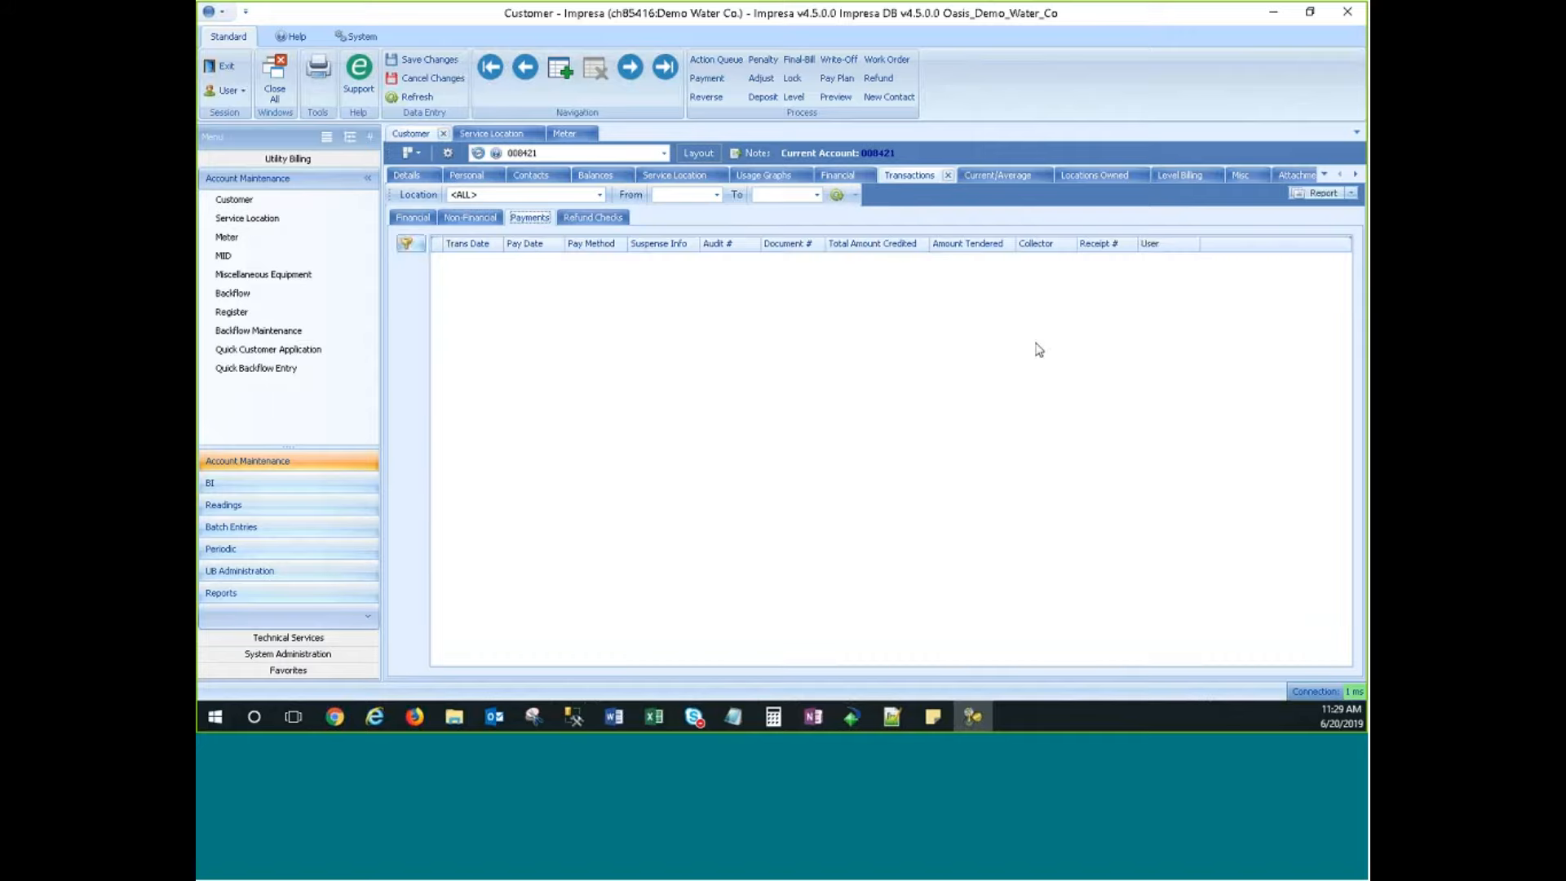
{"action": "left_click", "coordinate": [593, 218]}
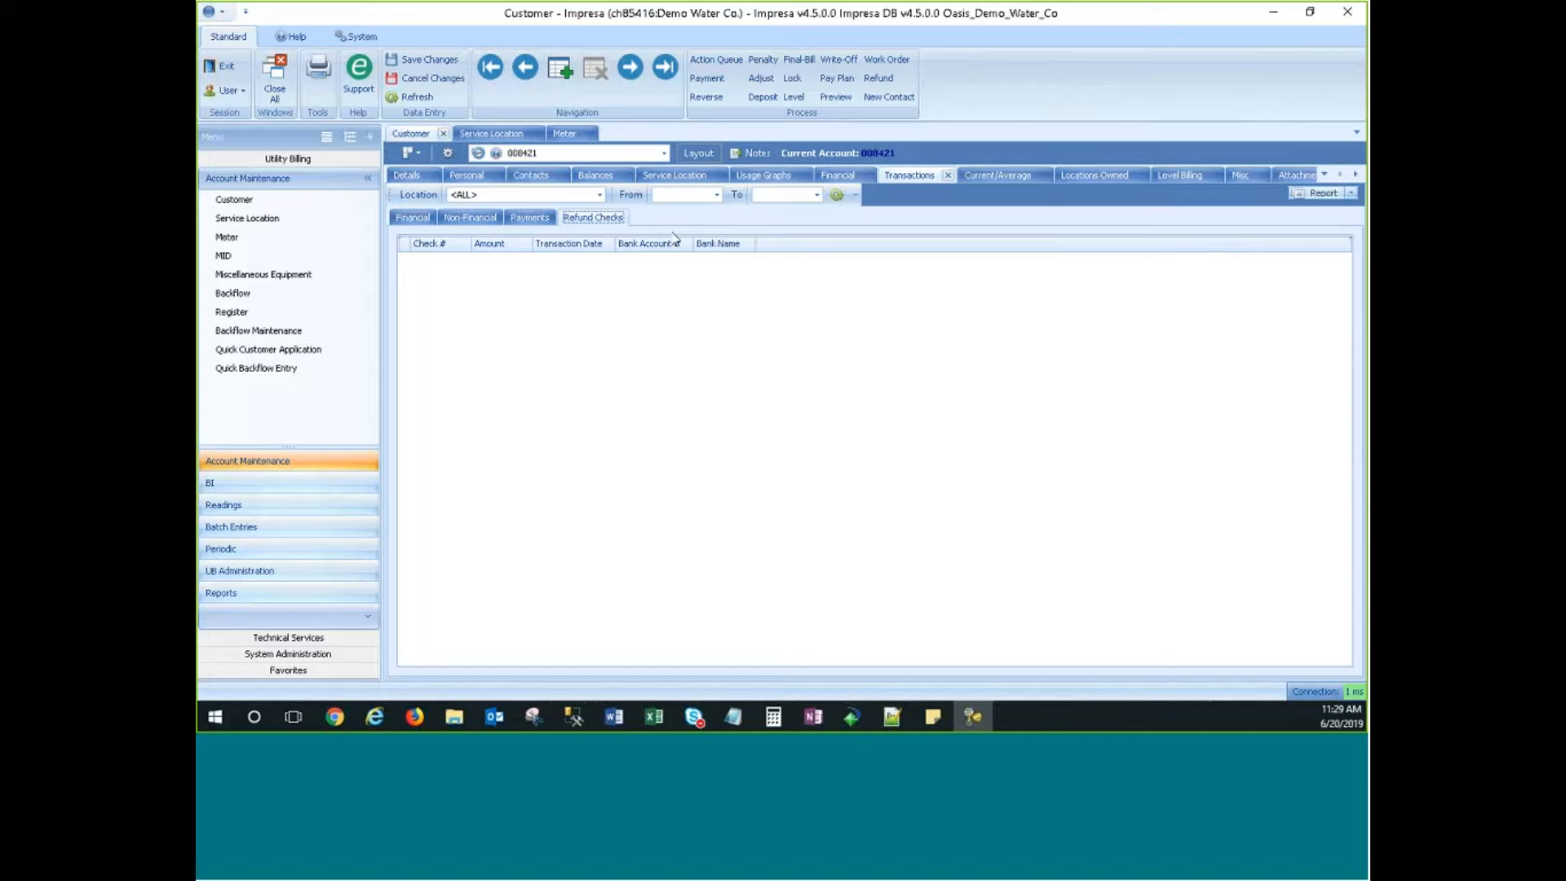
{"action": "left_click", "coordinate": [410, 218]}
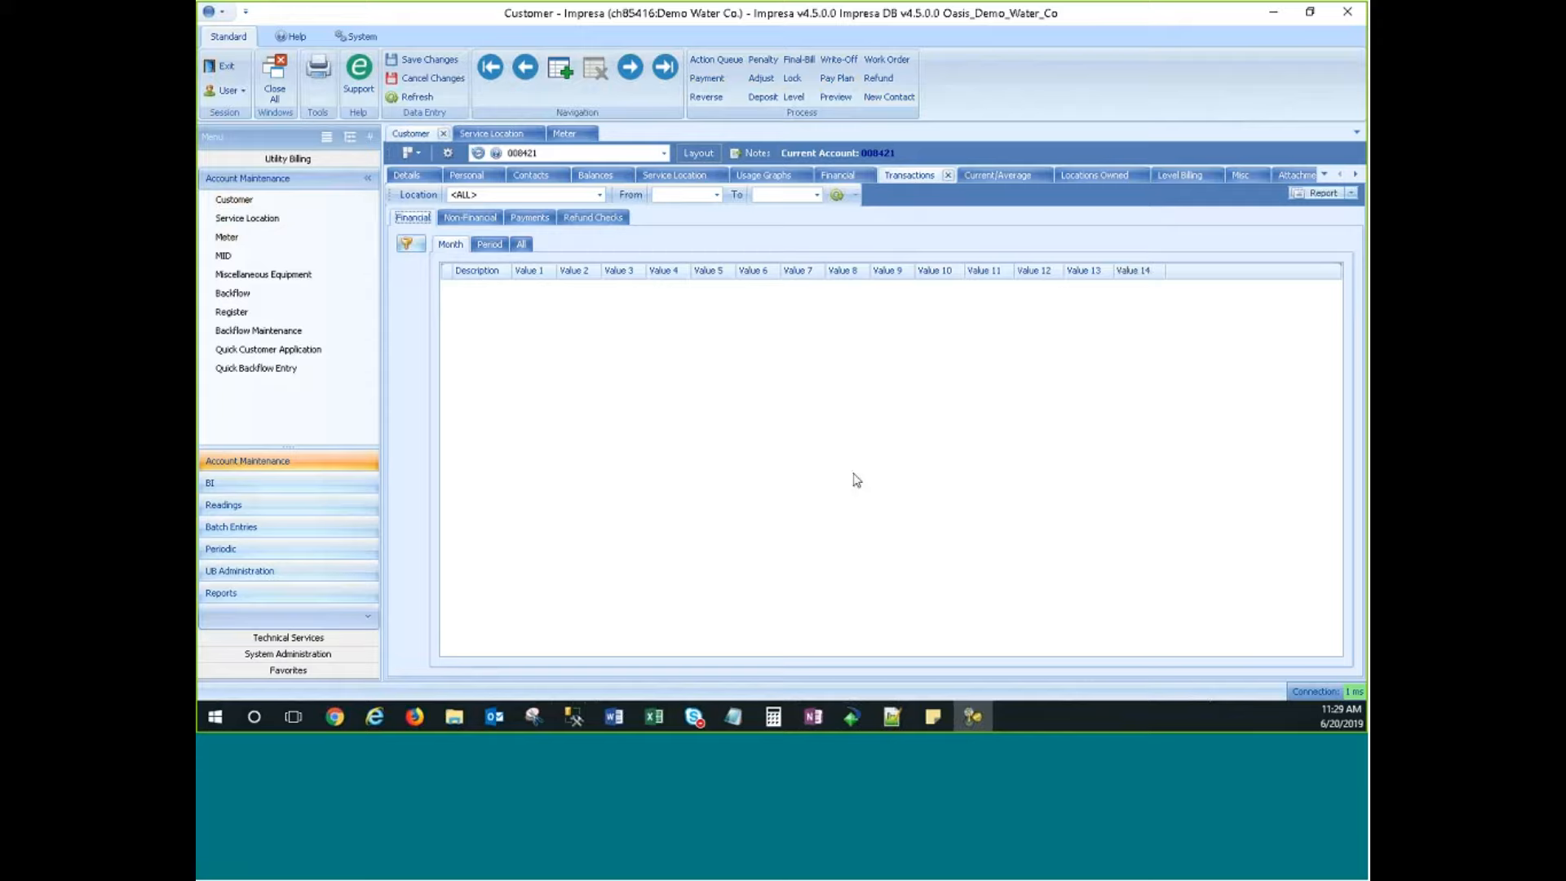
Display the General transactions recorded for the service location.
{"action": "left_click", "coordinate": [492, 135]}
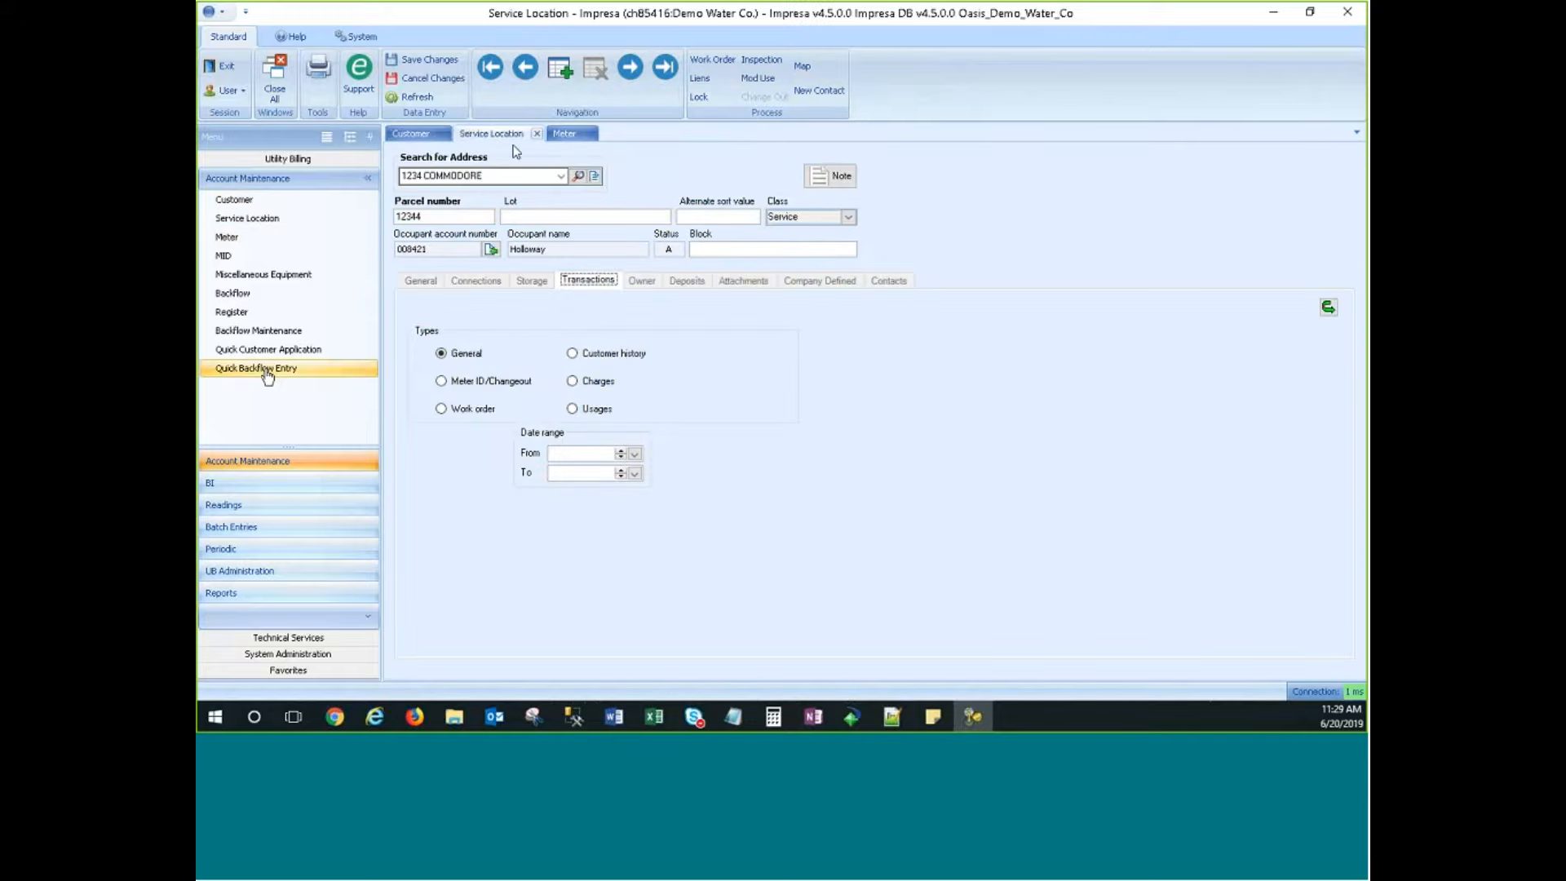
{"action": "left_click", "coordinate": [416, 135]}
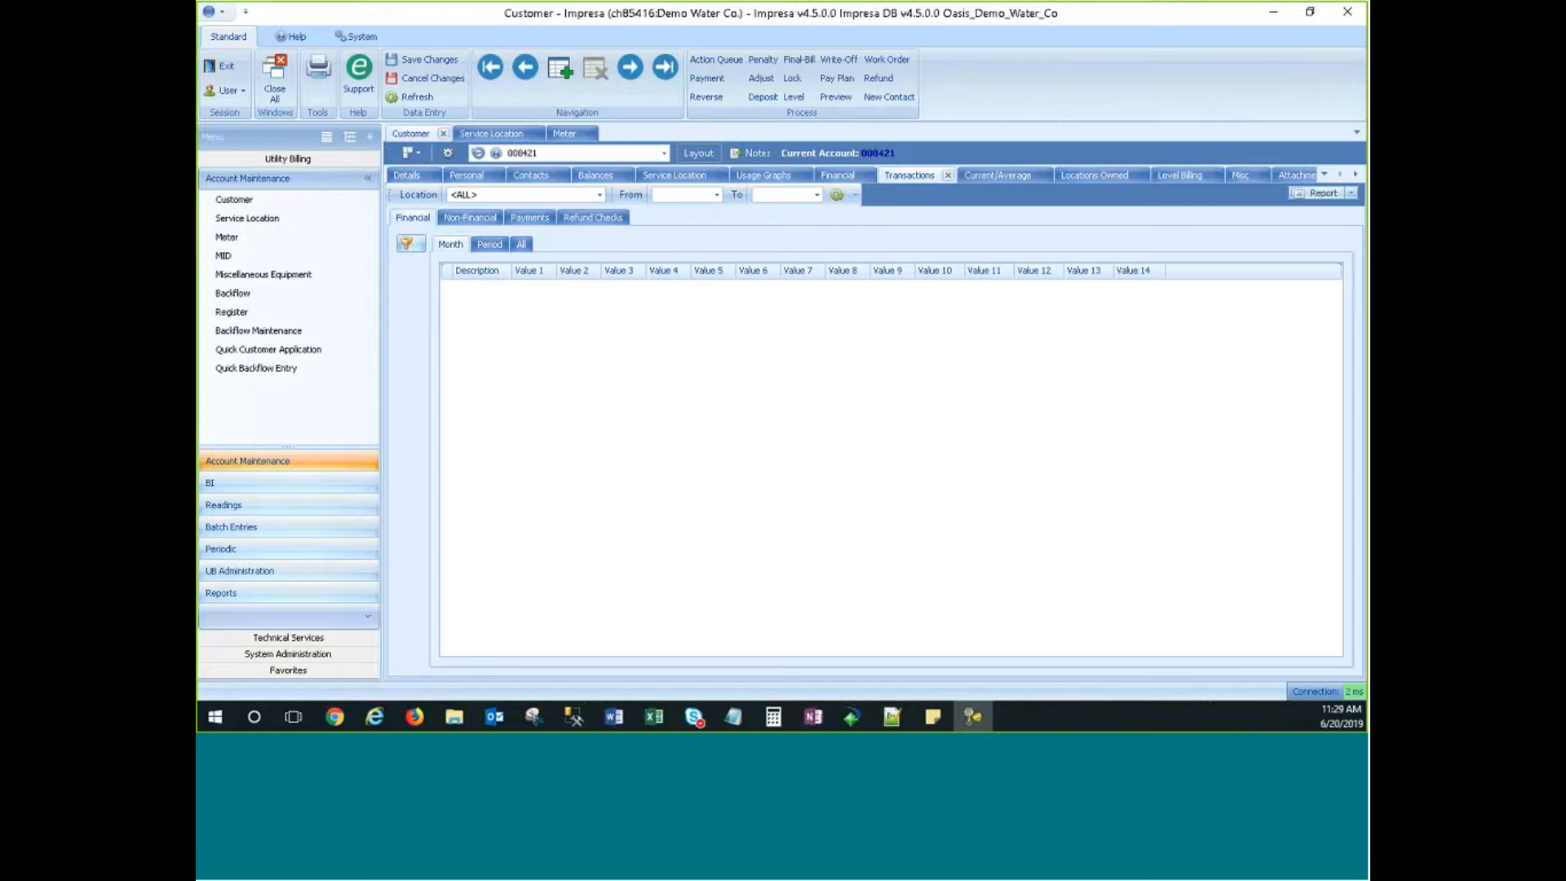
{"action": "left_click", "coordinate": [491, 134]}
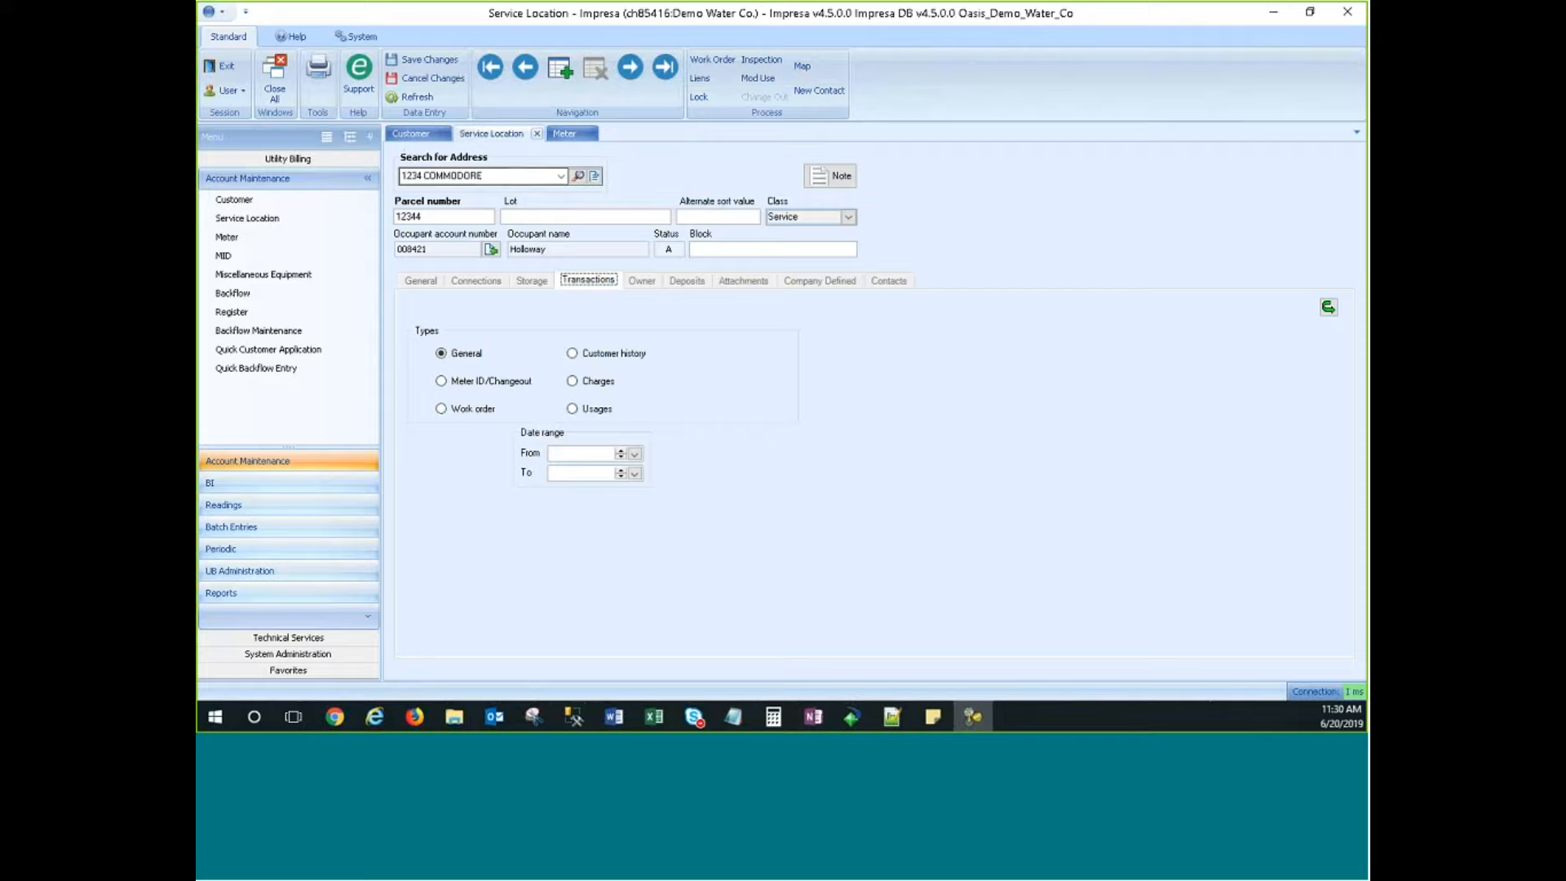
{"action": "left_click", "coordinate": [454, 354]}
{"action": "left_click", "coordinate": [1327, 311]}
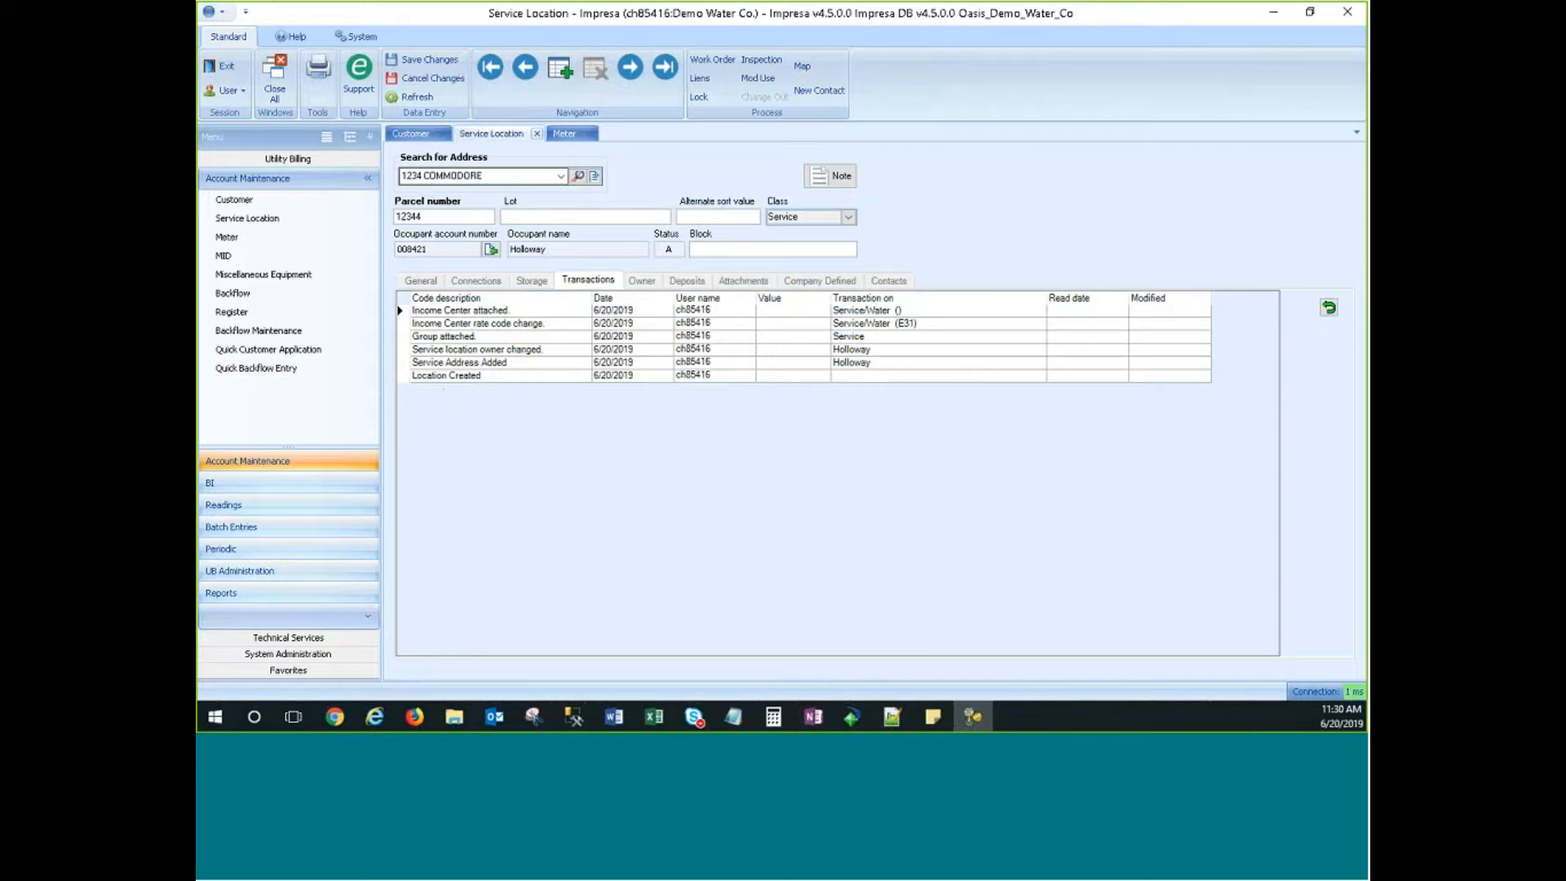
Return to the service location's transaction types and display its Customer history.
{"action": "left_click", "coordinate": [1330, 309]}
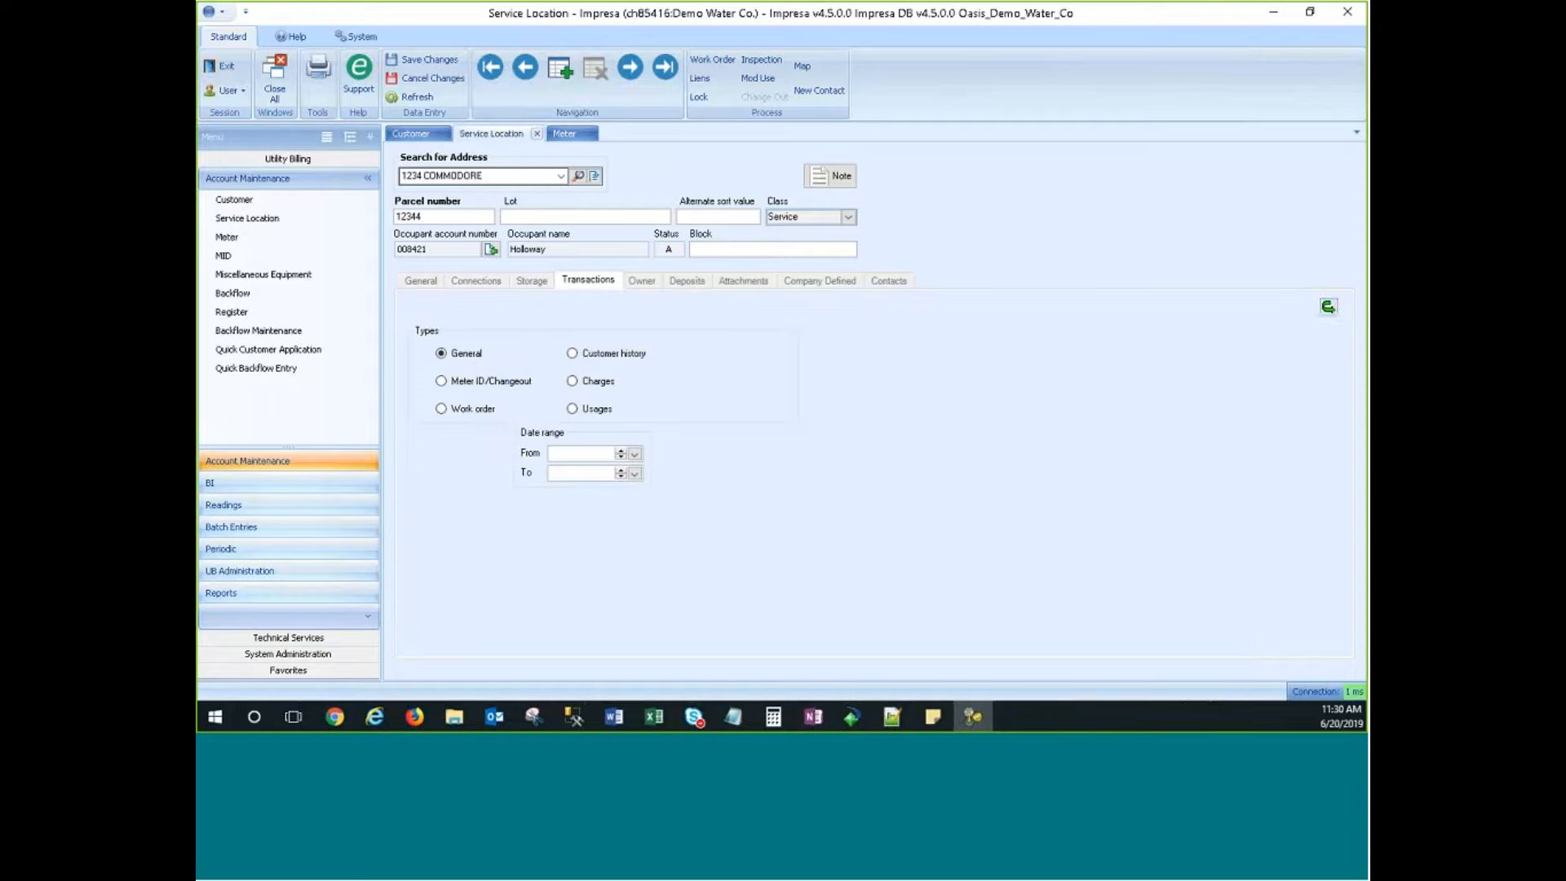
{"action": "left_click", "coordinate": [455, 384]}
{"action": "left_click", "coordinate": [470, 410]}
{"action": "left_click", "coordinate": [611, 354]}
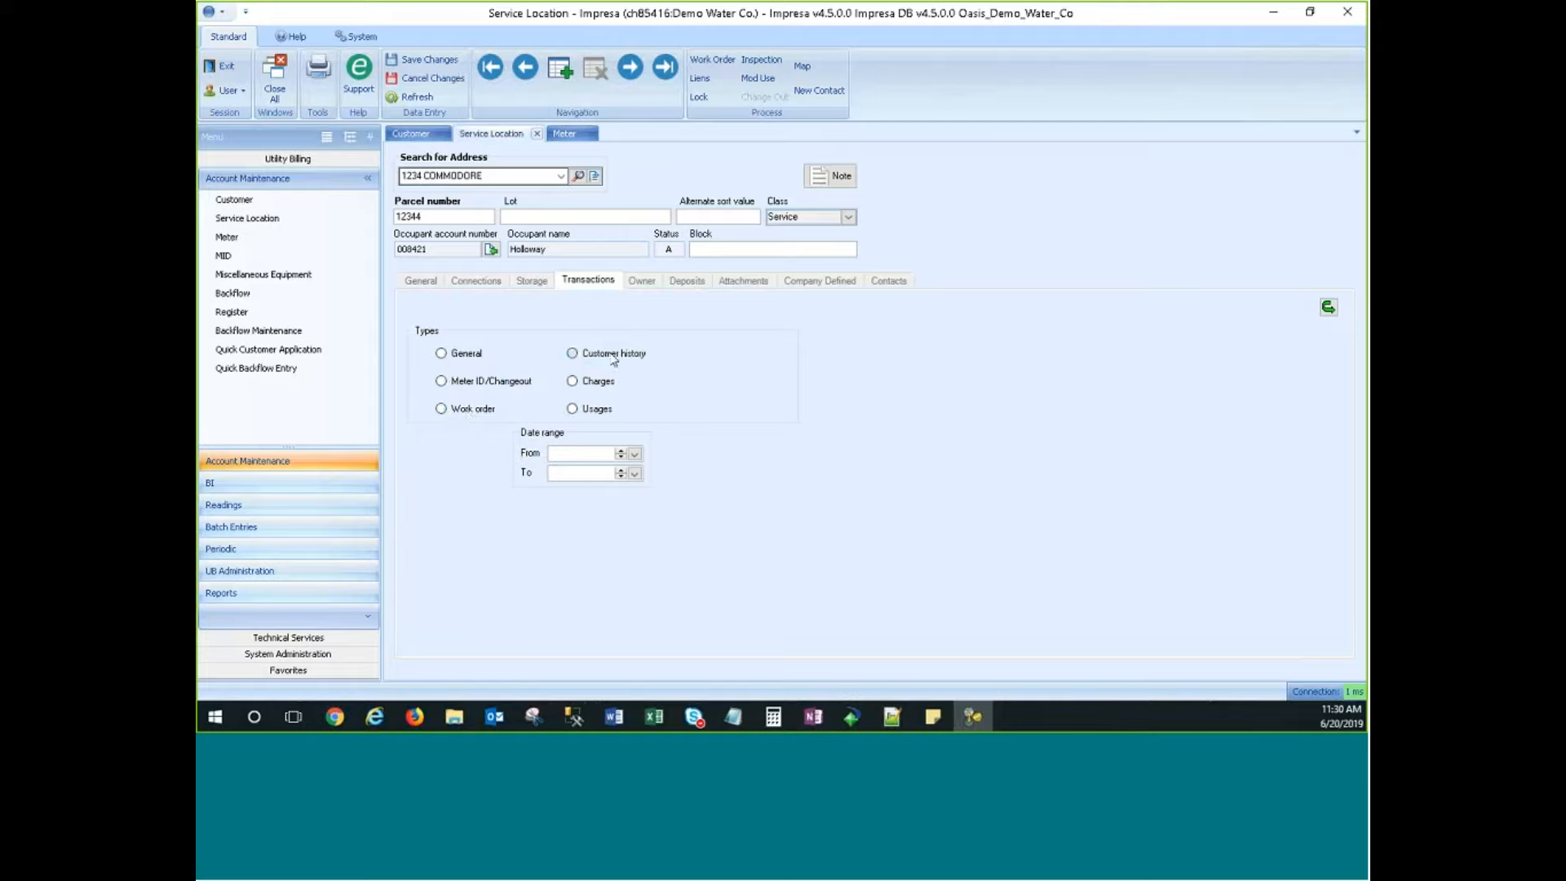
{"action": "left_click", "coordinate": [1328, 307]}
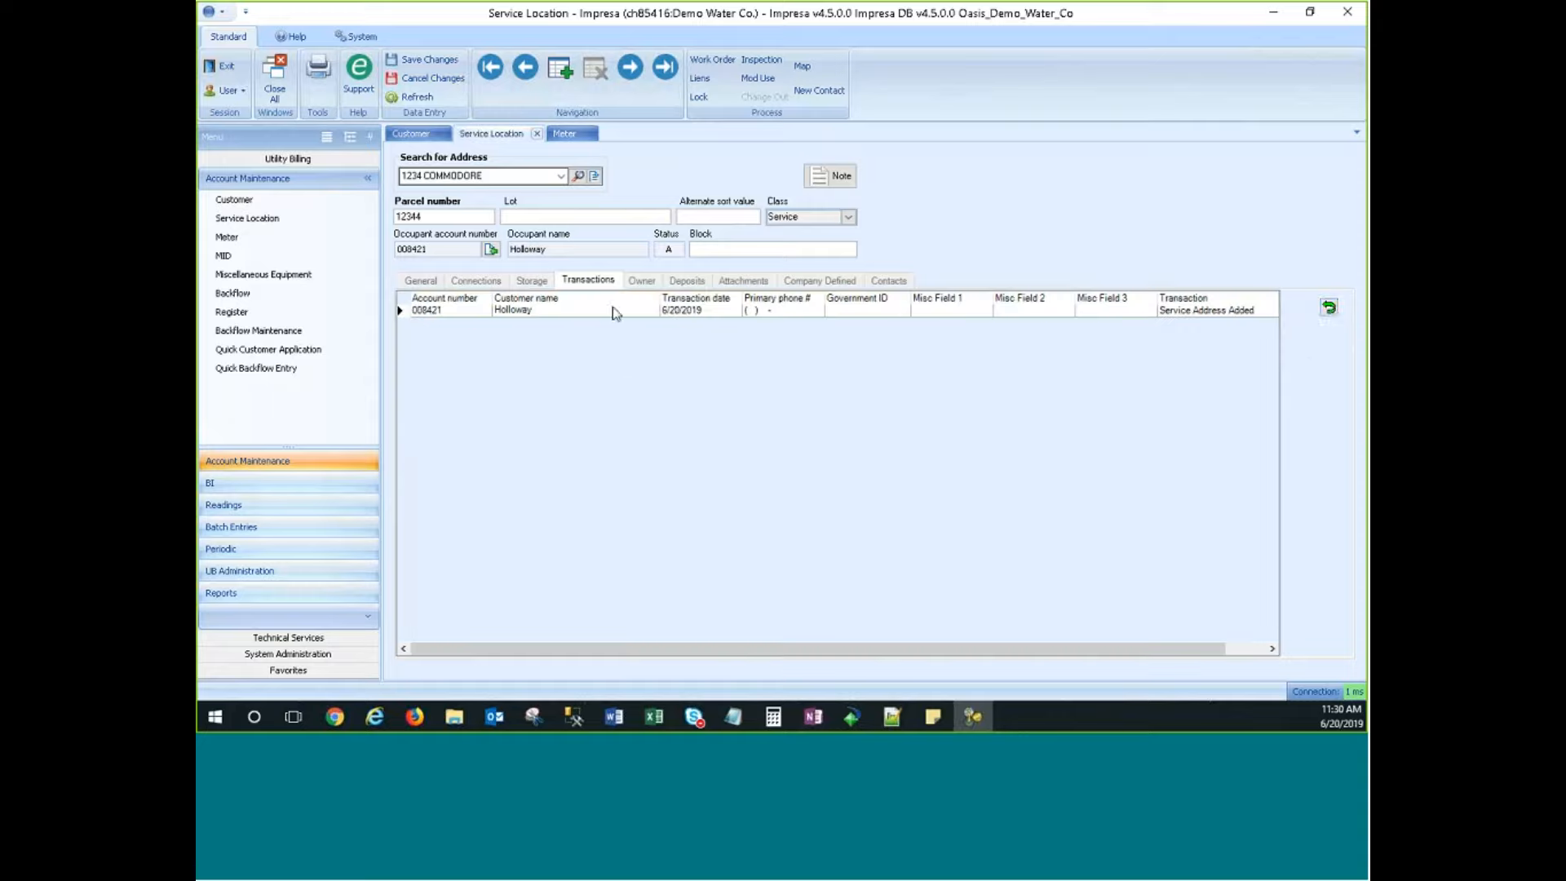
Return to the service location's transaction types and select Charges with a date range starting 6/20/2019.
{"action": "left_click", "coordinate": [1325, 310]}
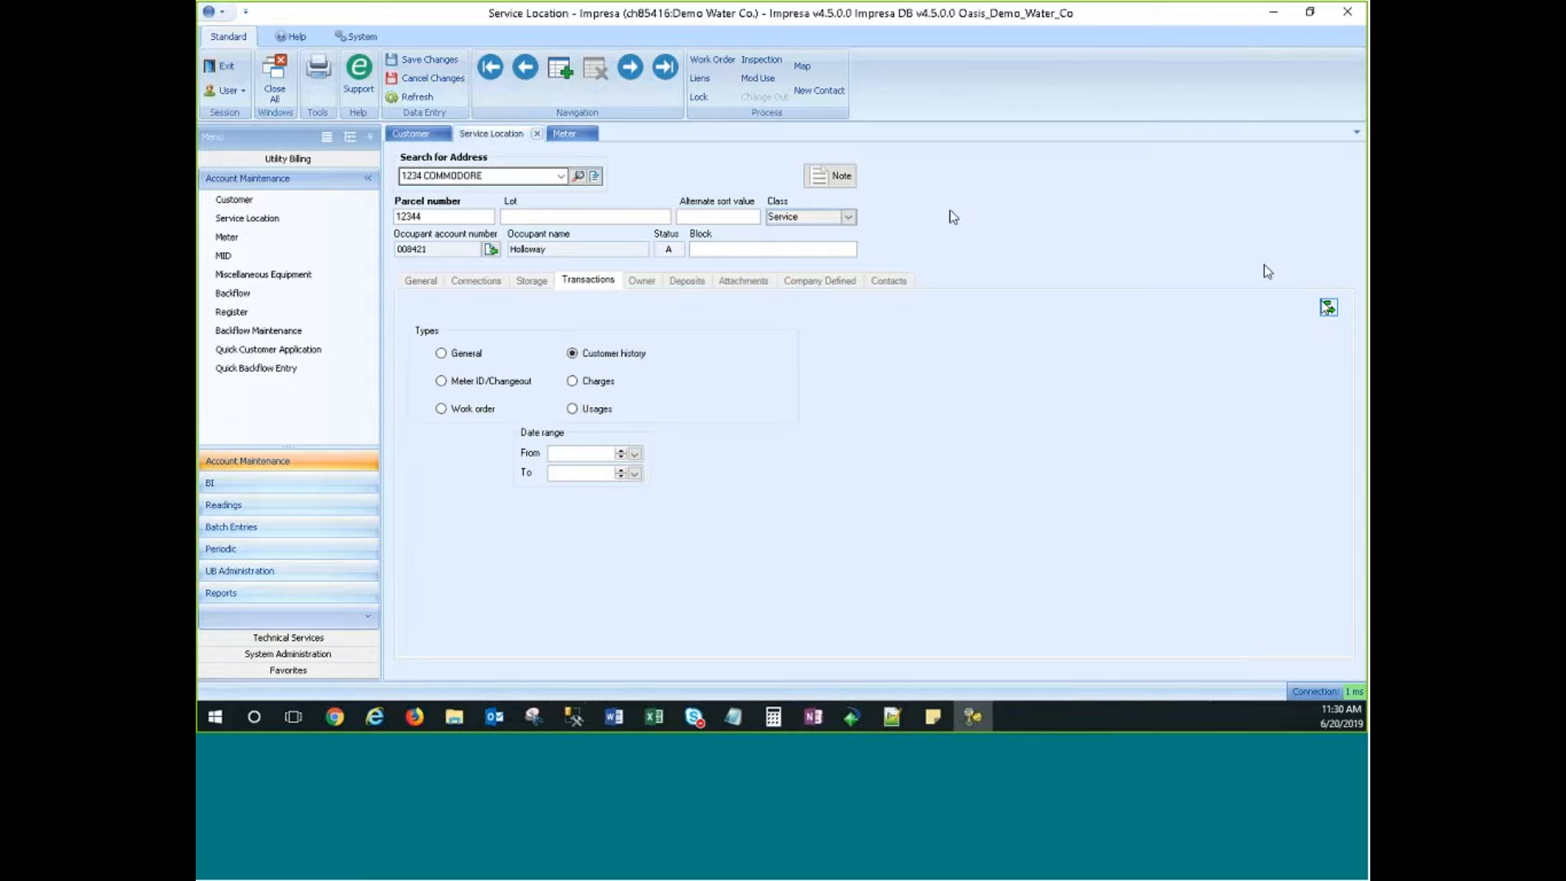
{"action": "left_click", "coordinate": [589, 409]}
{"action": "left_click", "coordinate": [598, 383]}
{"action": "left_click", "coordinate": [563, 473]}
{"action": "left_click", "coordinate": [569, 454]}
{"action": "left_click", "coordinate": [566, 473]}
Open the meter record and check its meter number against its current physical location.
{"action": "left_click", "coordinate": [566, 134]}
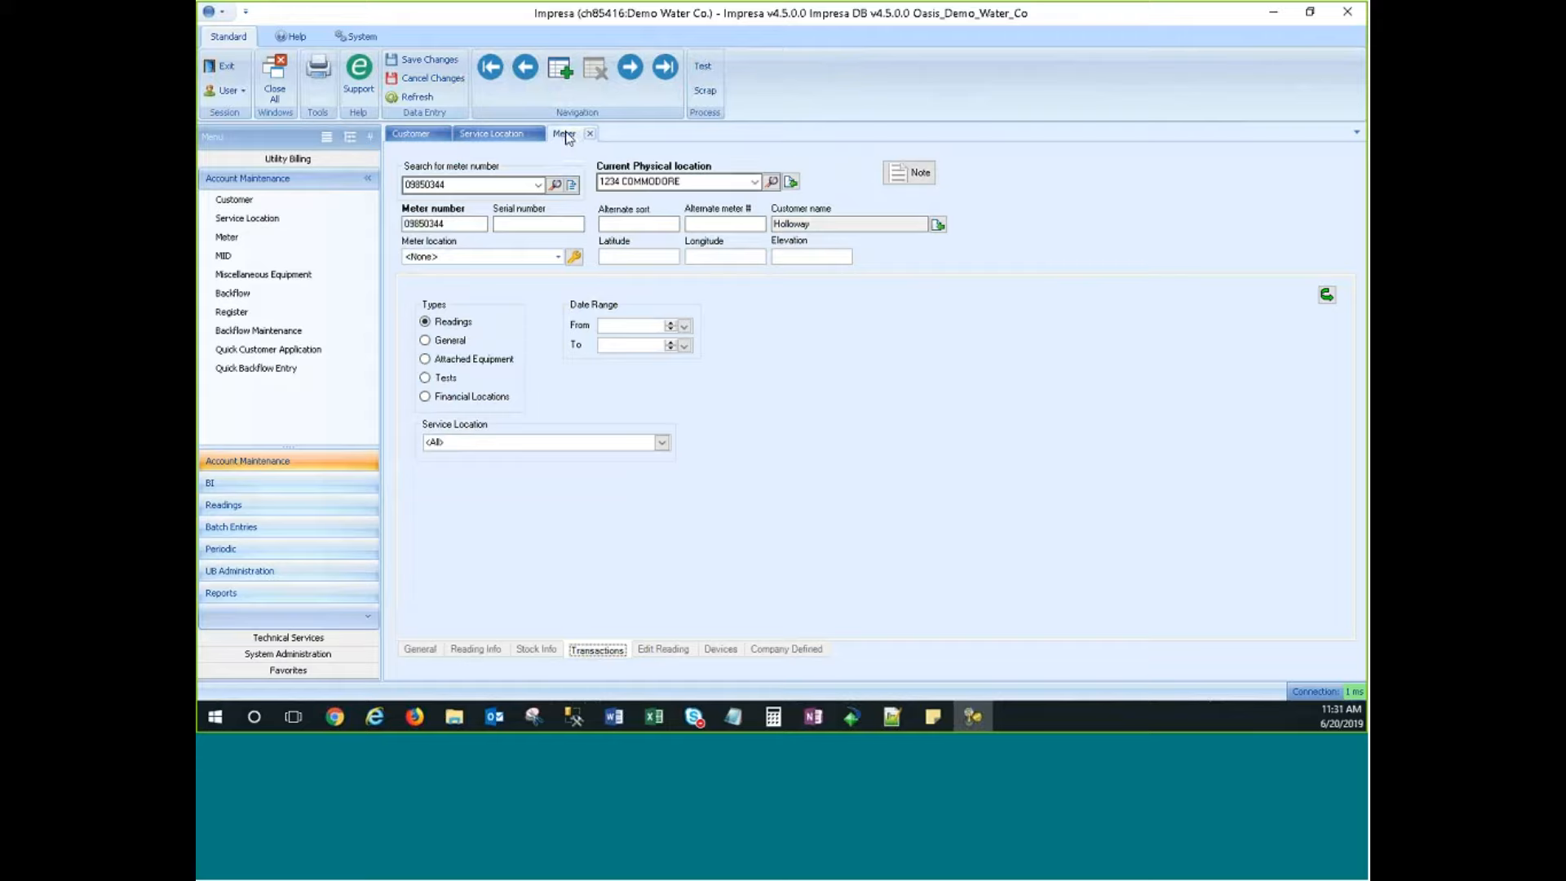
{"action": "left_click", "coordinate": [489, 186]}
{"action": "left_click", "coordinate": [488, 186]}
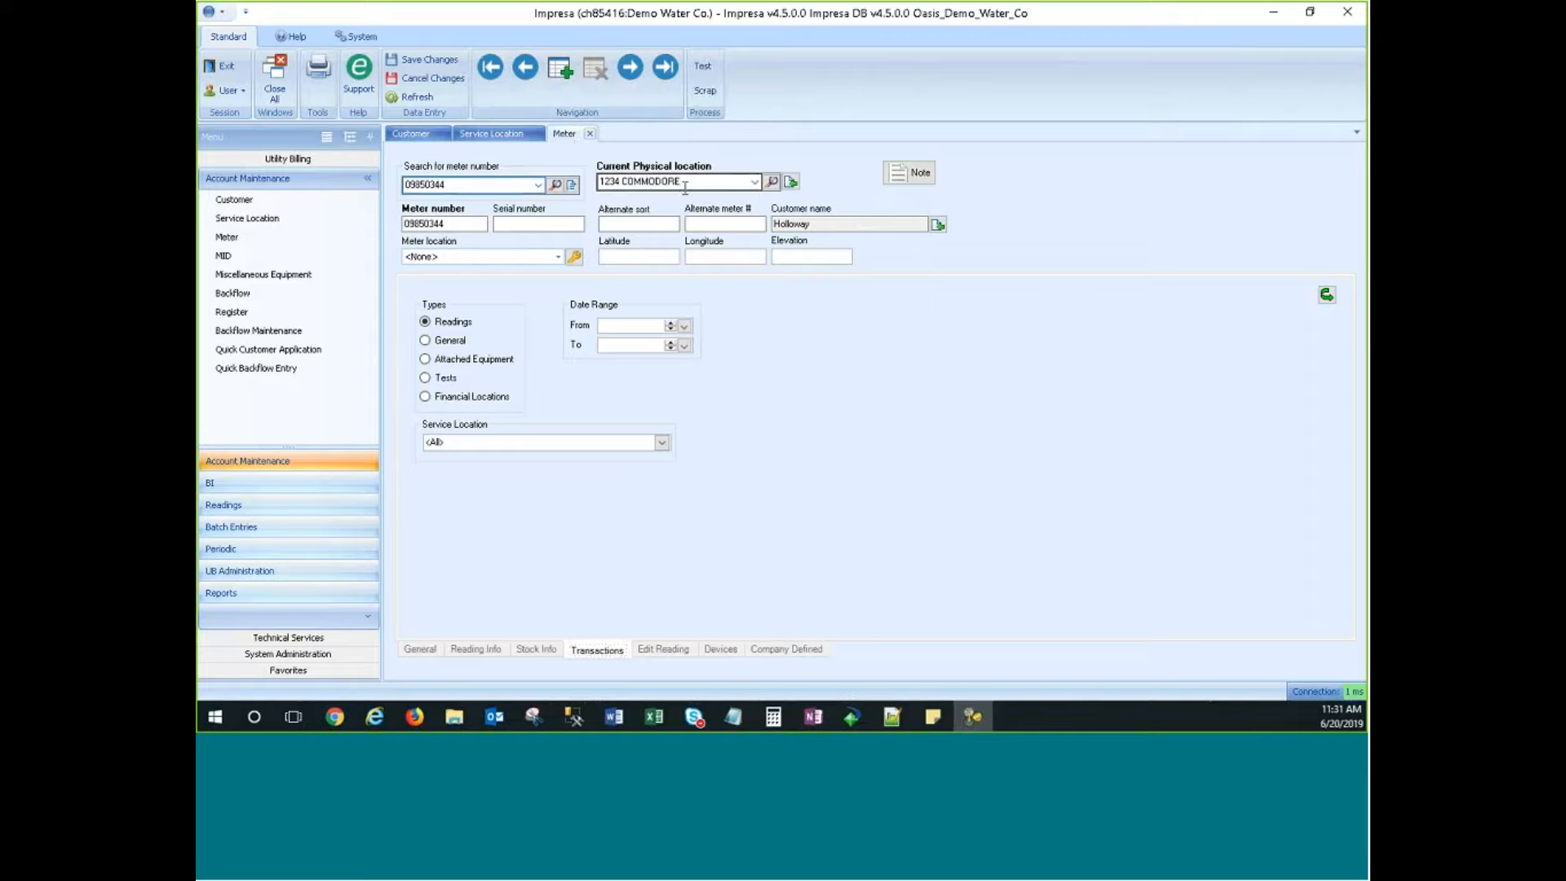
{"action": "left_click", "coordinate": [634, 181]}
{"action": "left_click", "coordinate": [633, 182]}
{"action": "left_click_drag", "start_coordinate": [694, 181], "coordinate": [574, 182]}
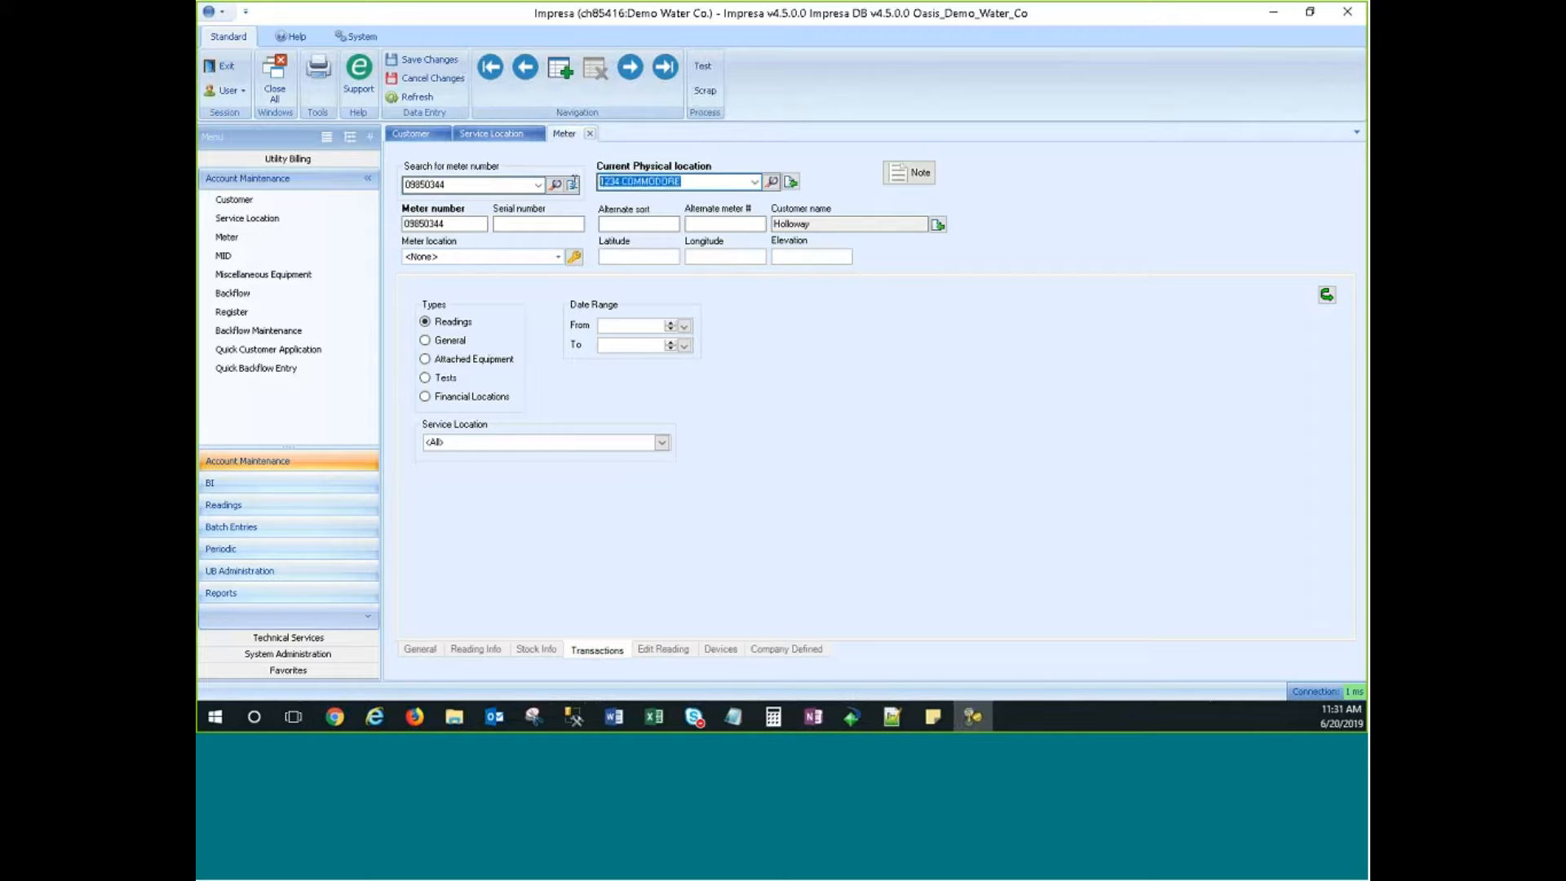
{"action": "left_click", "coordinate": [686, 182]}
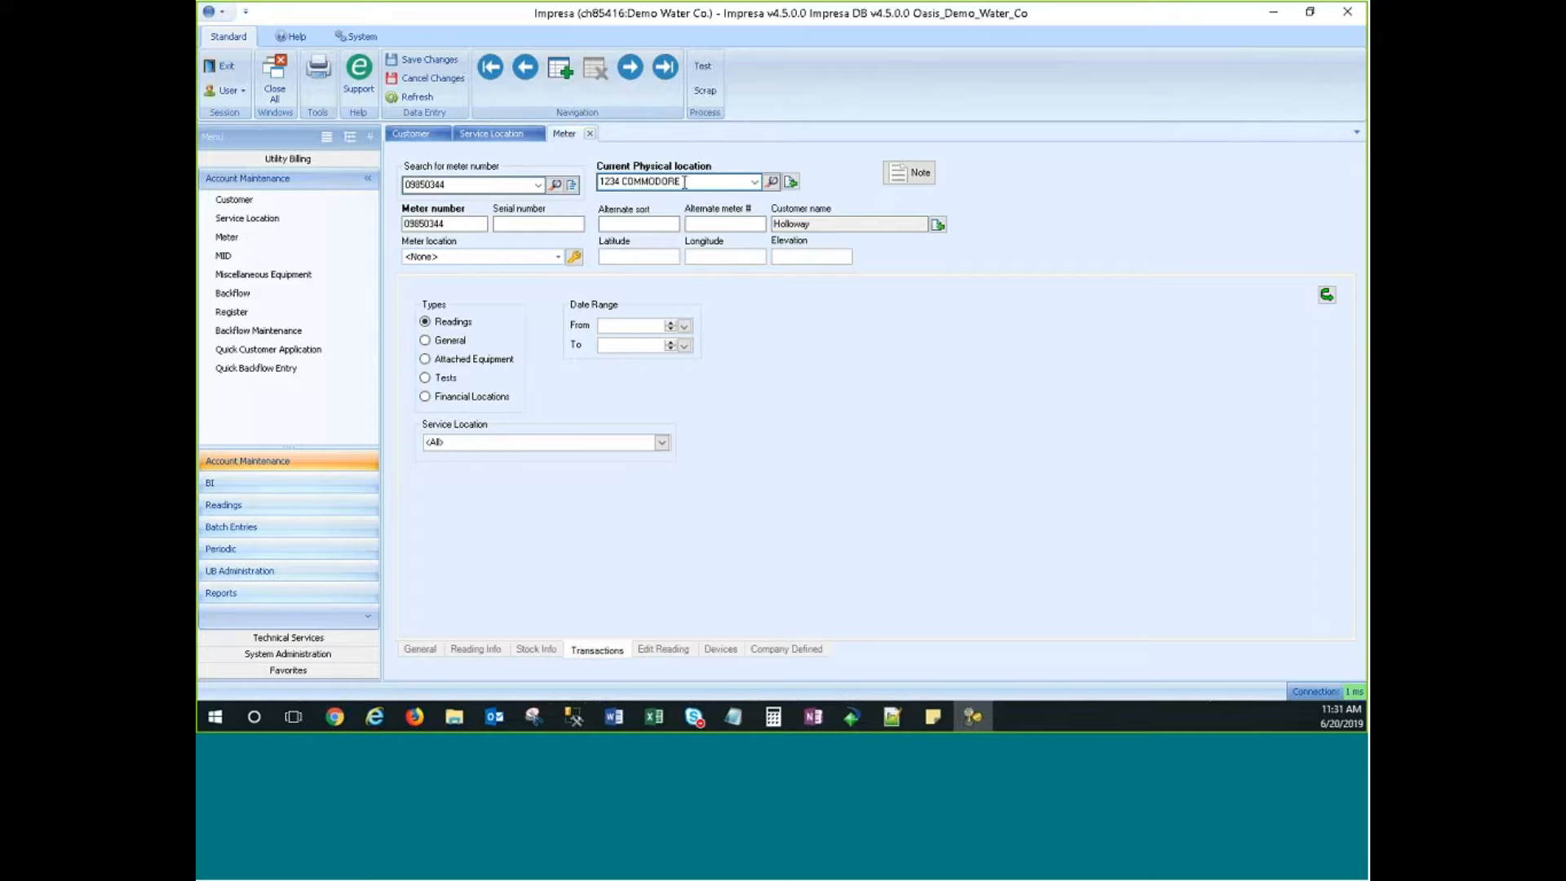
Display the meter's Financial Locations history and compare its listed address with the current physical location.
{"action": "left_click", "coordinate": [426, 396]}
{"action": "left_click", "coordinate": [1328, 294]}
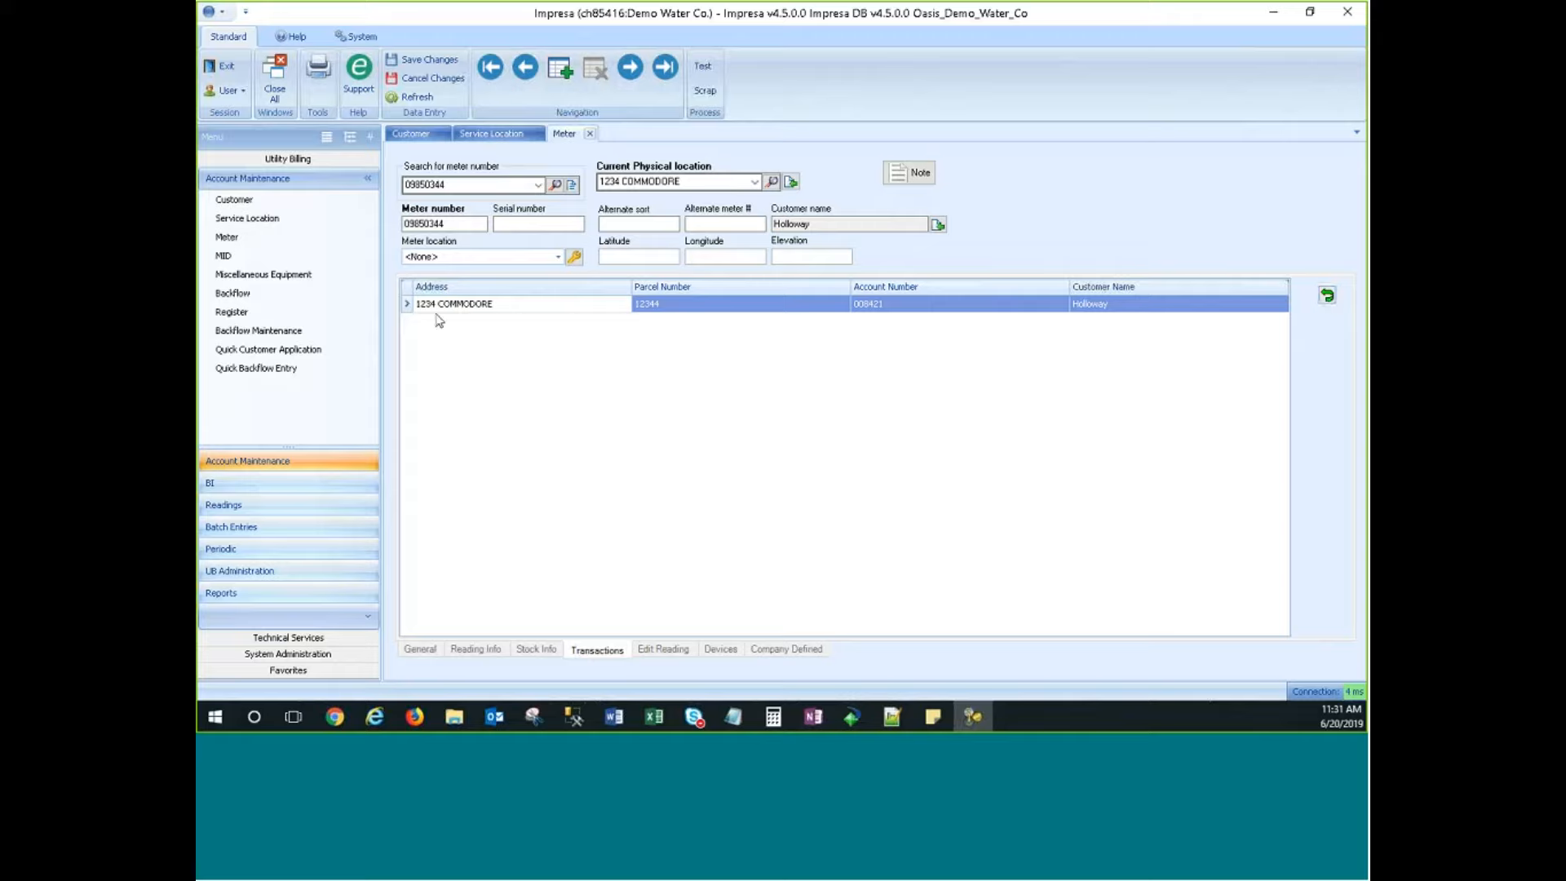
{"action": "left_click", "coordinate": [702, 182]}
{"action": "left_click", "coordinate": [700, 183]}
{"action": "double_click", "coordinate": [719, 183]}
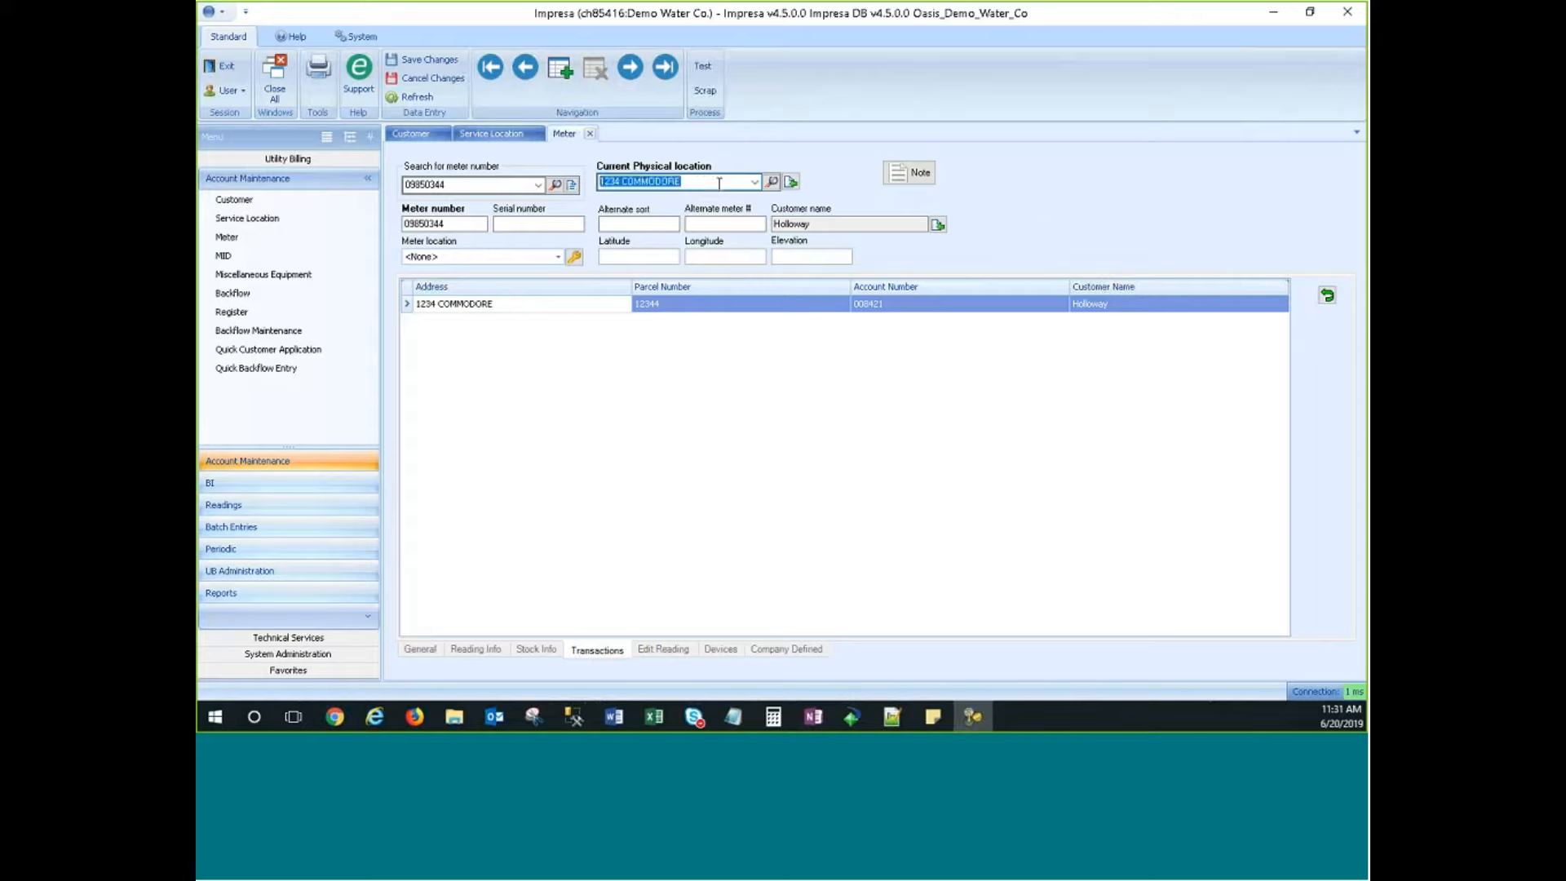
{"action": "left_click", "coordinate": [720, 184]}
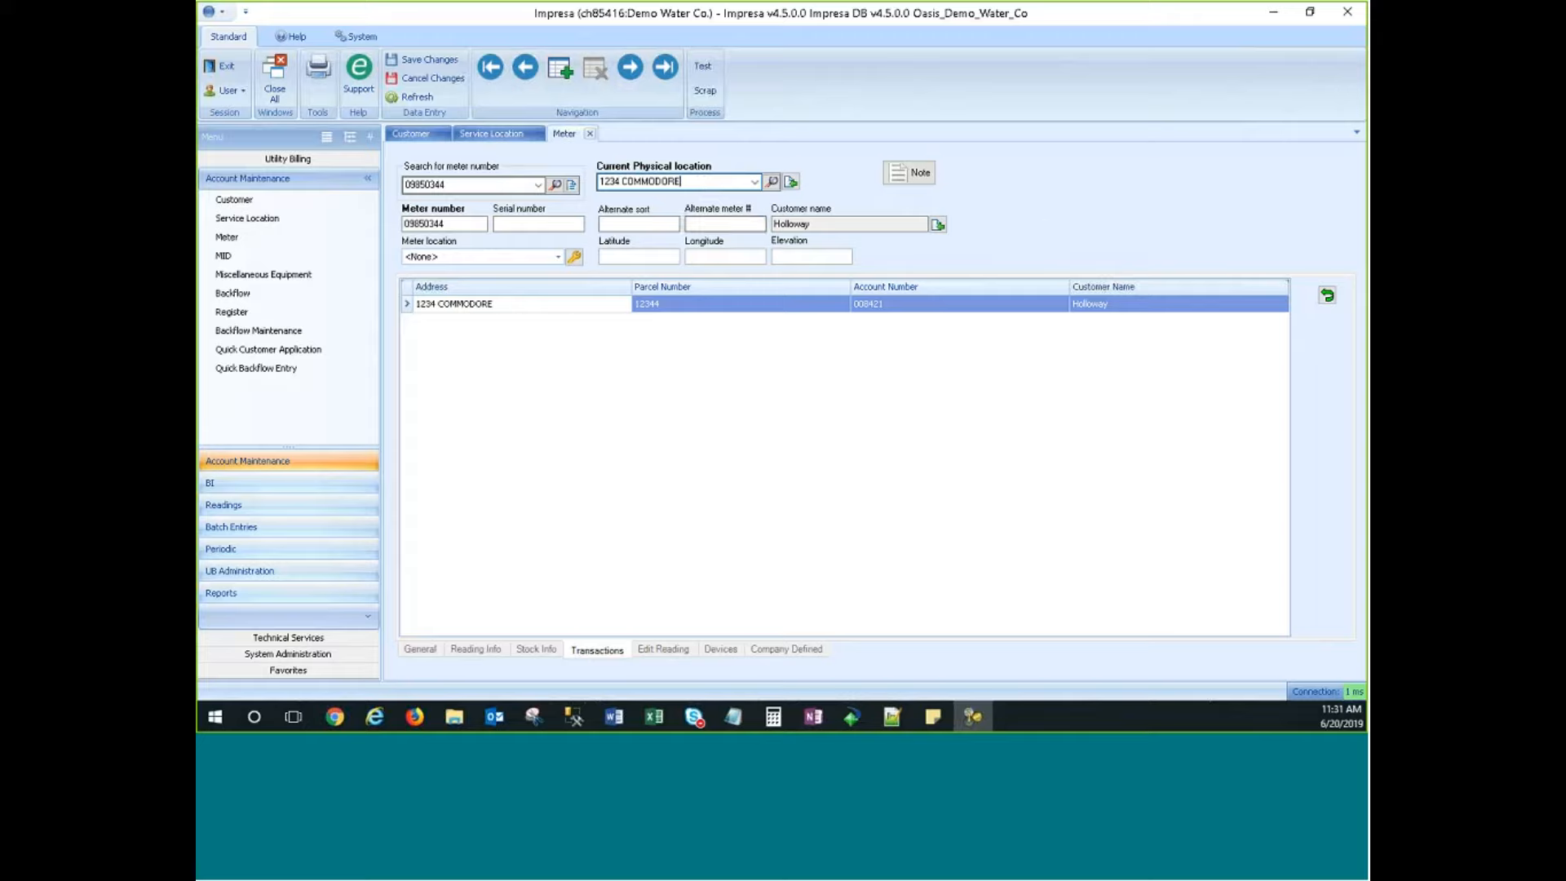
{"action": "left_click_drag", "start_coordinate": [689, 183], "coordinate": [553, 183]}
{"action": "left_click", "coordinate": [685, 183]}
{"action": "double_click", "coordinate": [715, 184]}
{"action": "left_click", "coordinate": [715, 182]}
{"action": "left_click_drag", "start_coordinate": [690, 182], "coordinate": [543, 181]}
{"action": "left_click", "coordinate": [699, 183]}
Compare the meter listed in the service location's connections with the meter held in its storage.
{"action": "left_click", "coordinate": [494, 135]}
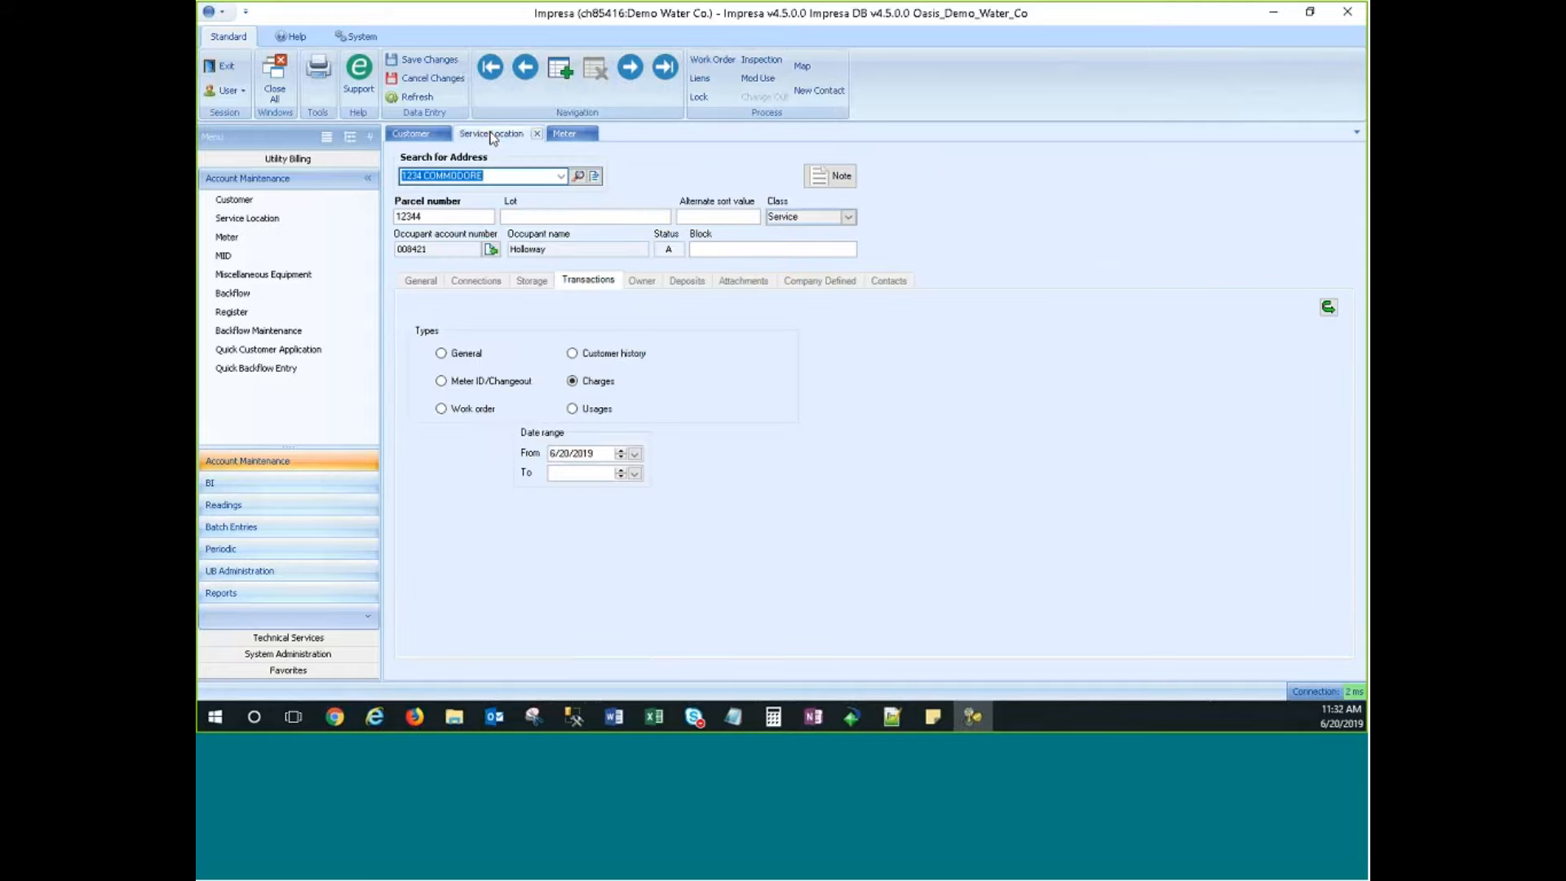
{"action": "left_click", "coordinate": [475, 281]}
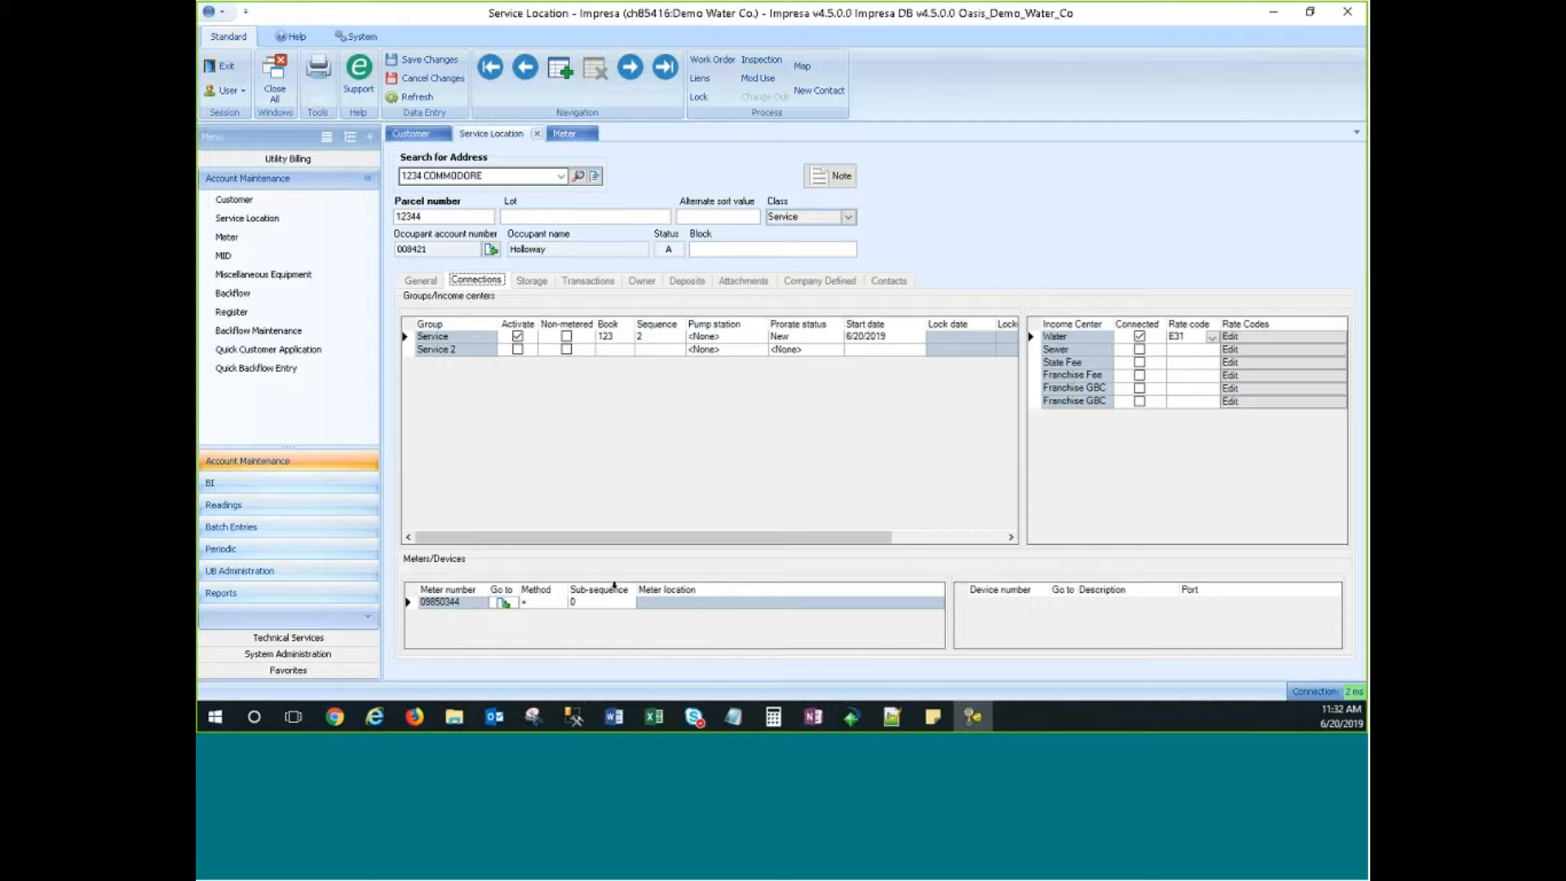
{"action": "left_click", "coordinate": [475, 628]}
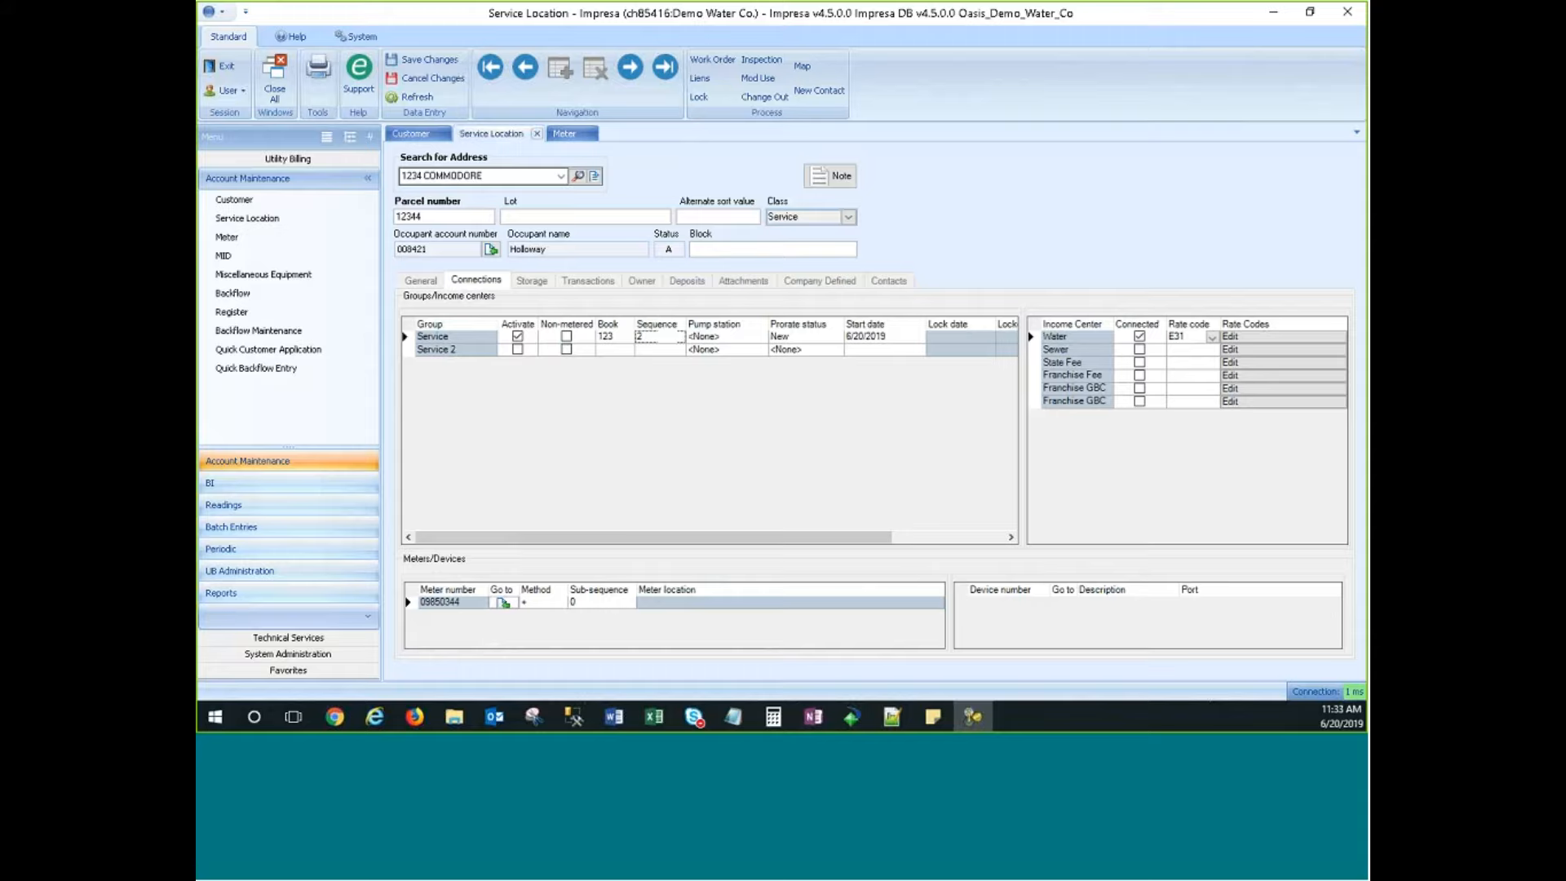
{"action": "left_click", "coordinate": [477, 281]}
{"action": "left_click", "coordinate": [444, 605]}
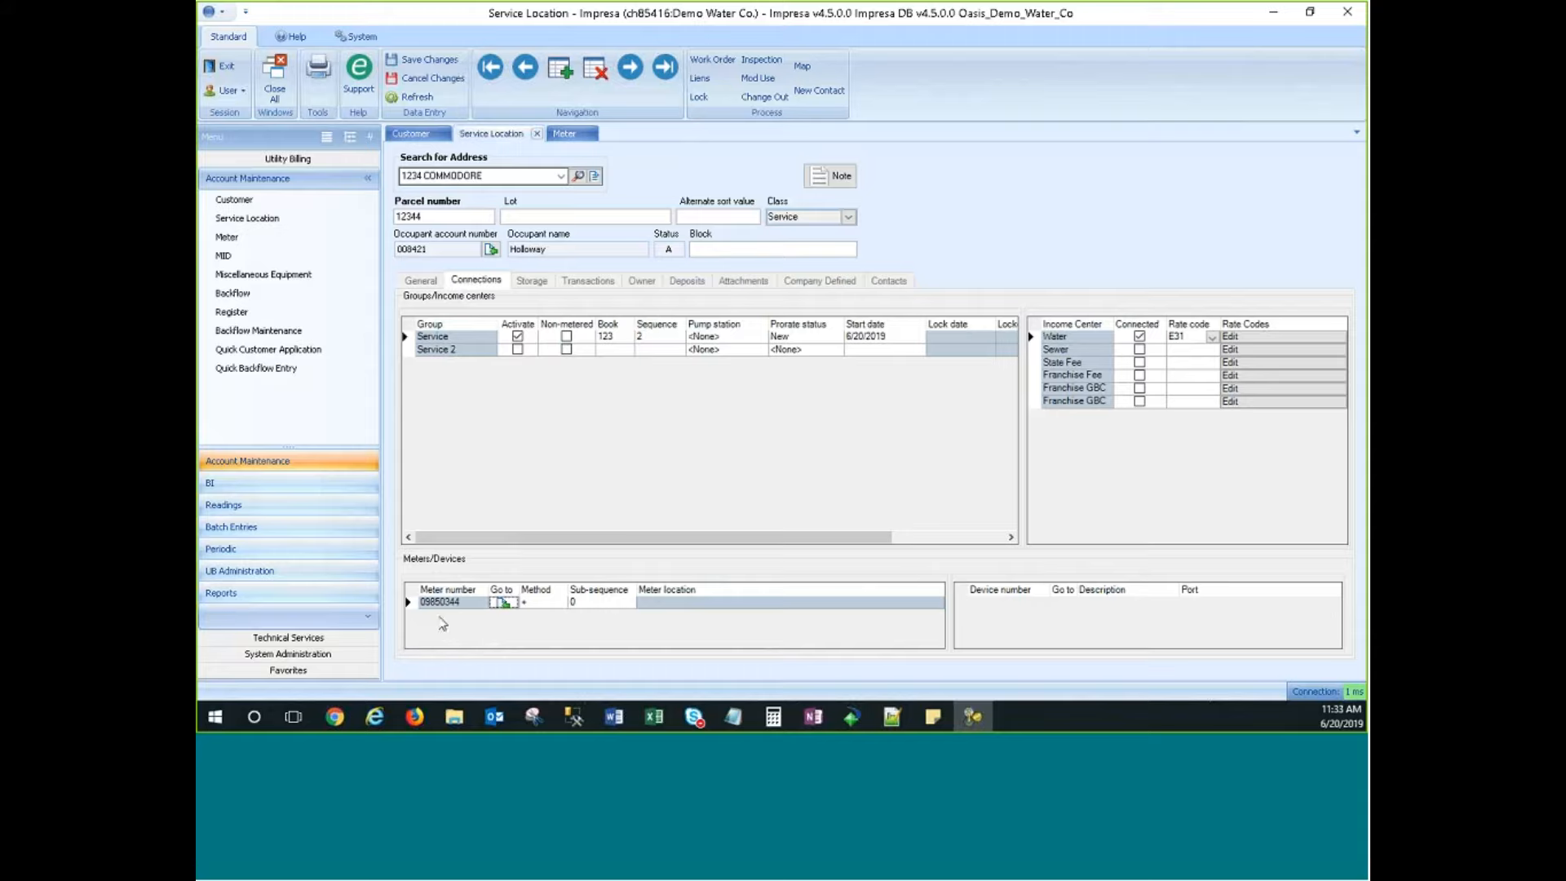
{"action": "left_click", "coordinate": [532, 281]}
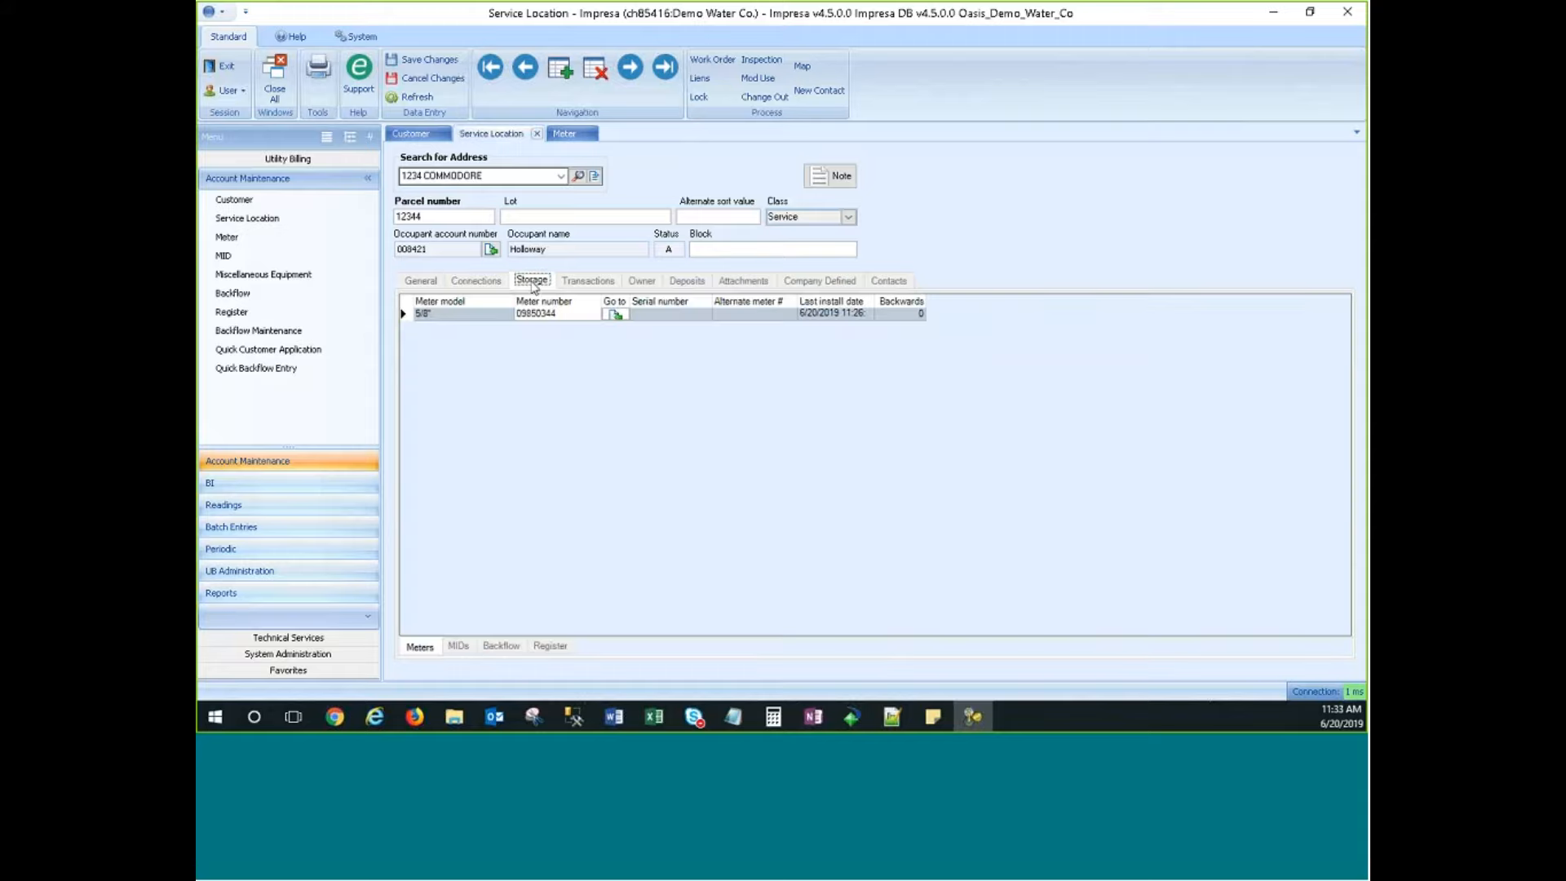
{"action": "left_click", "coordinate": [559, 320]}
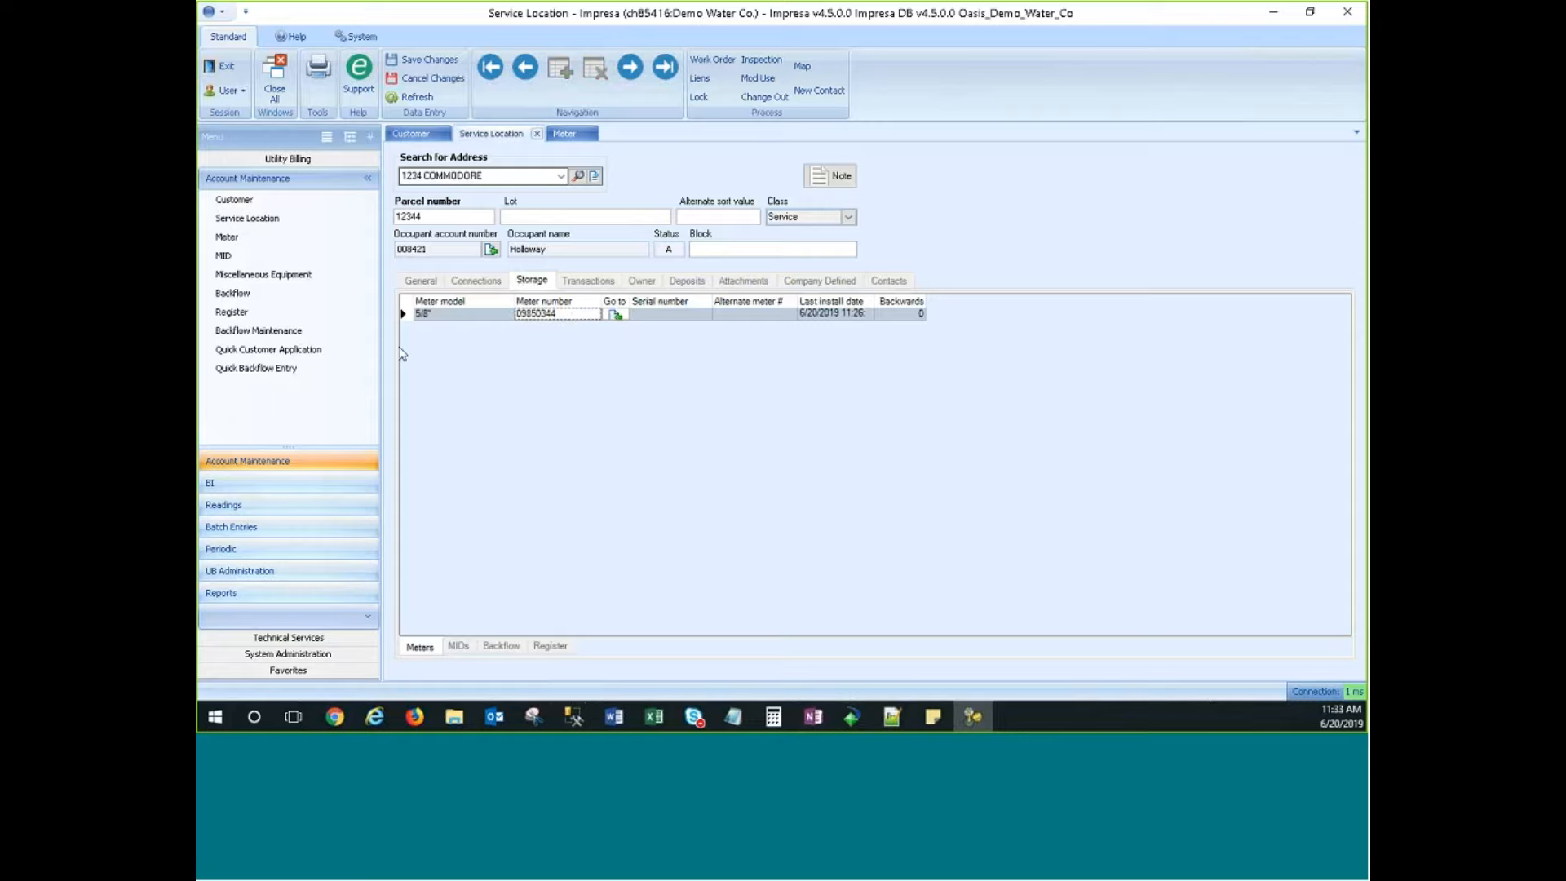
{"action": "left_click", "coordinate": [475, 282]}
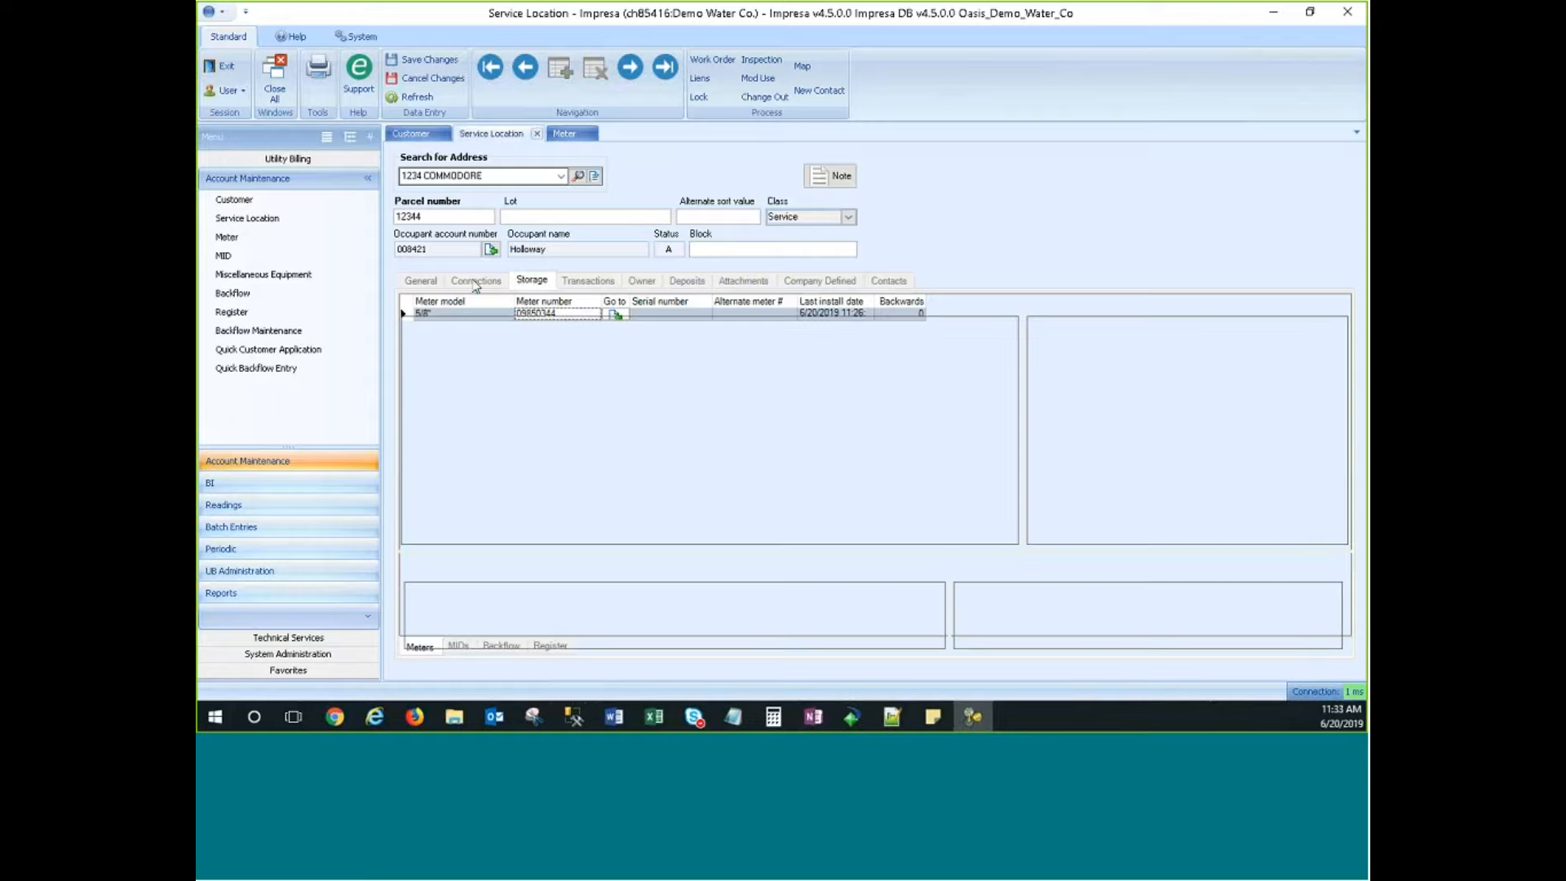
Display the meter's Financial Locations history again, check the address row, and return to the meter's transaction types.
{"action": "left_click", "coordinate": [562, 135]}
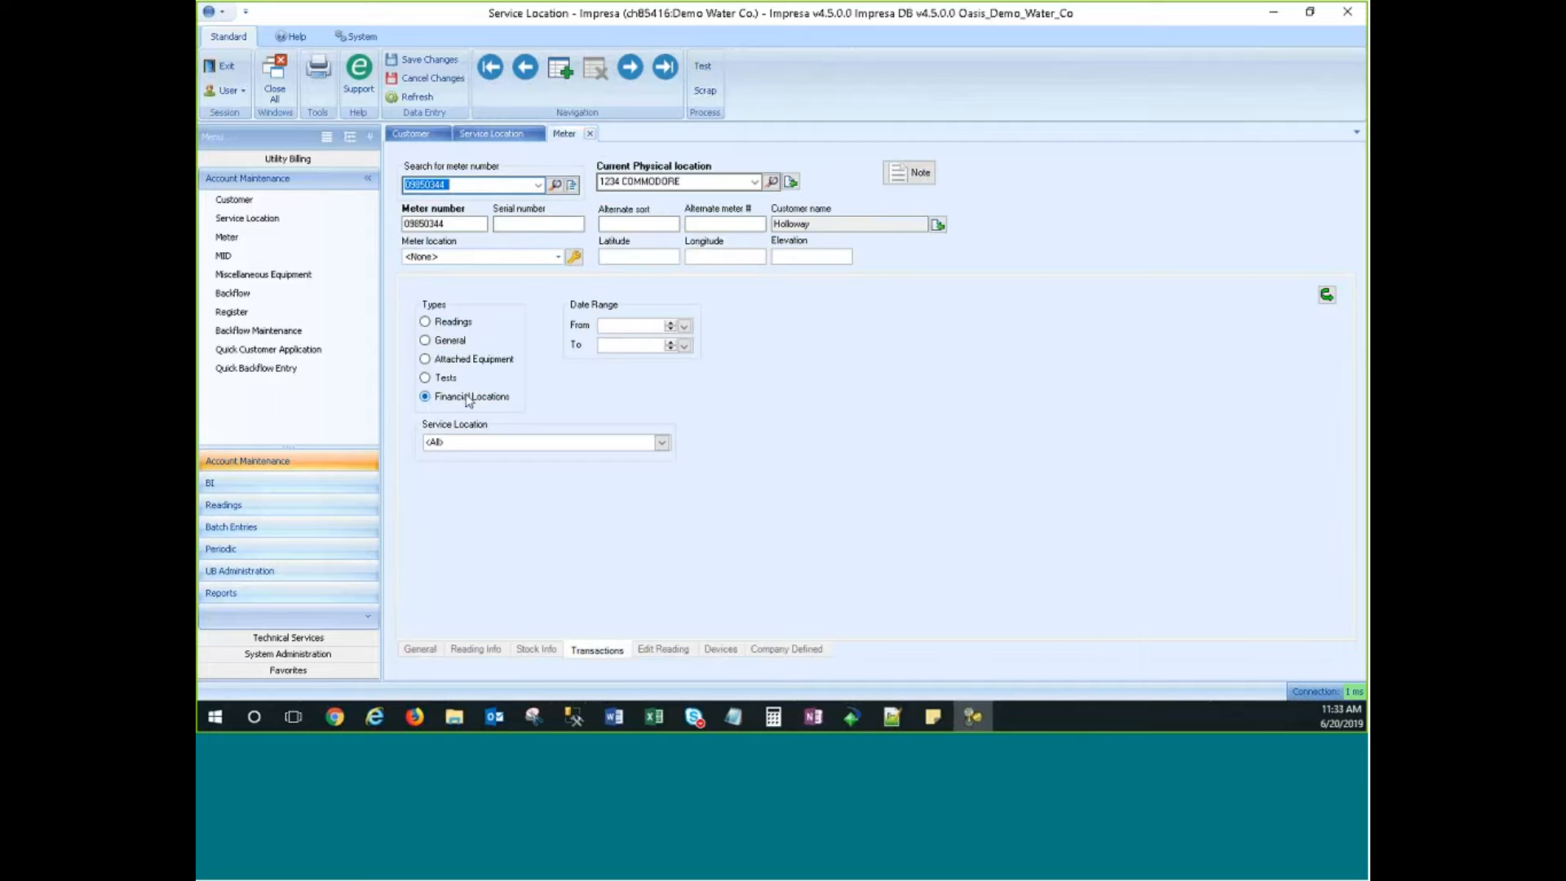
{"action": "left_click", "coordinate": [1327, 296]}
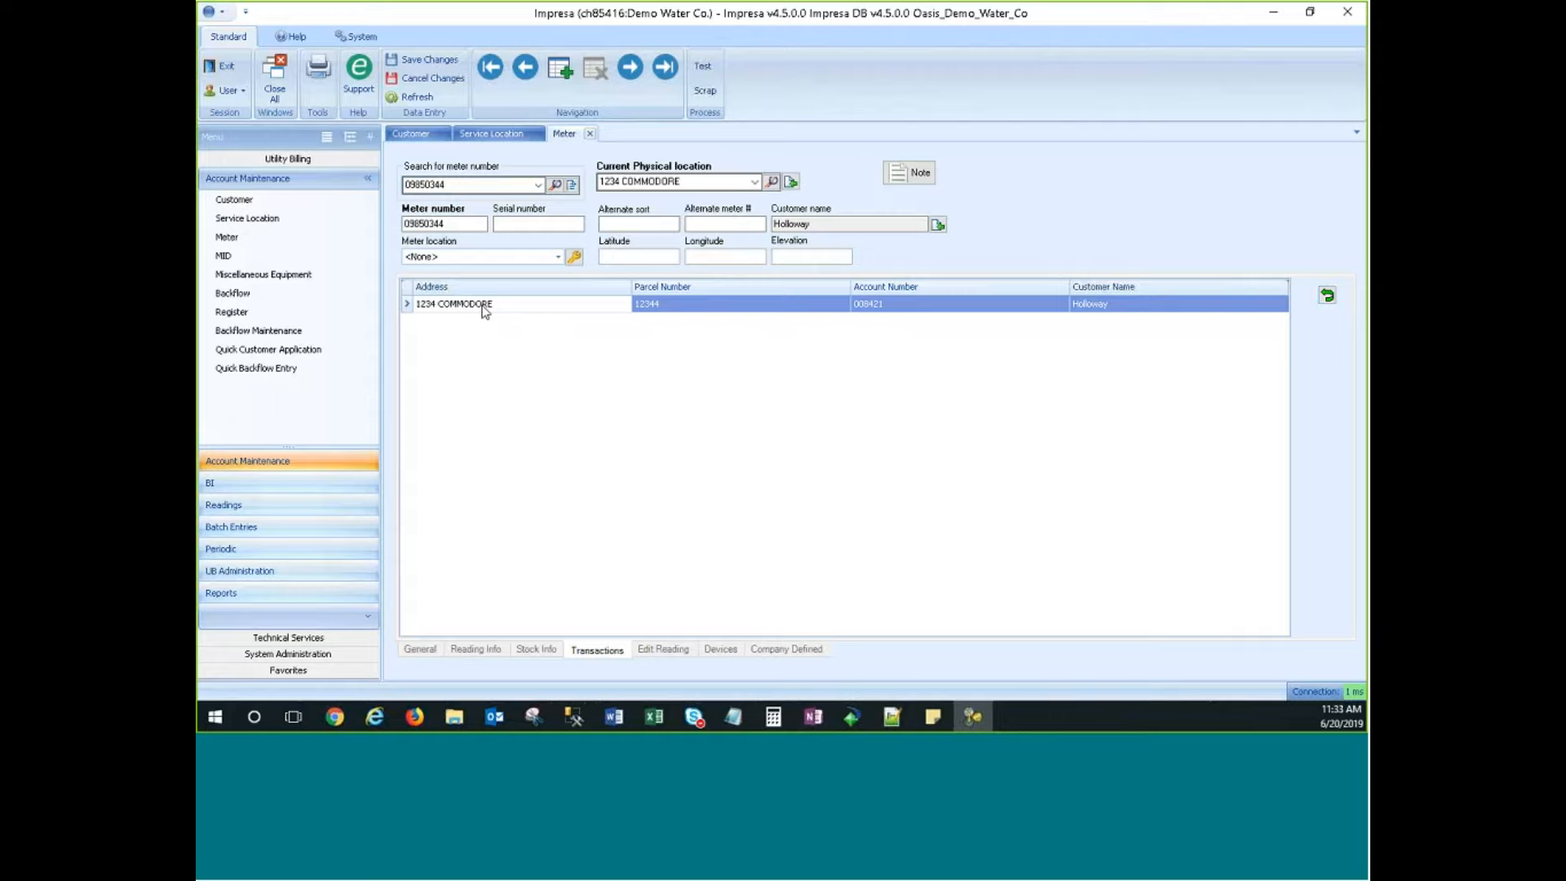
{"action": "left_click", "coordinate": [486, 351]}
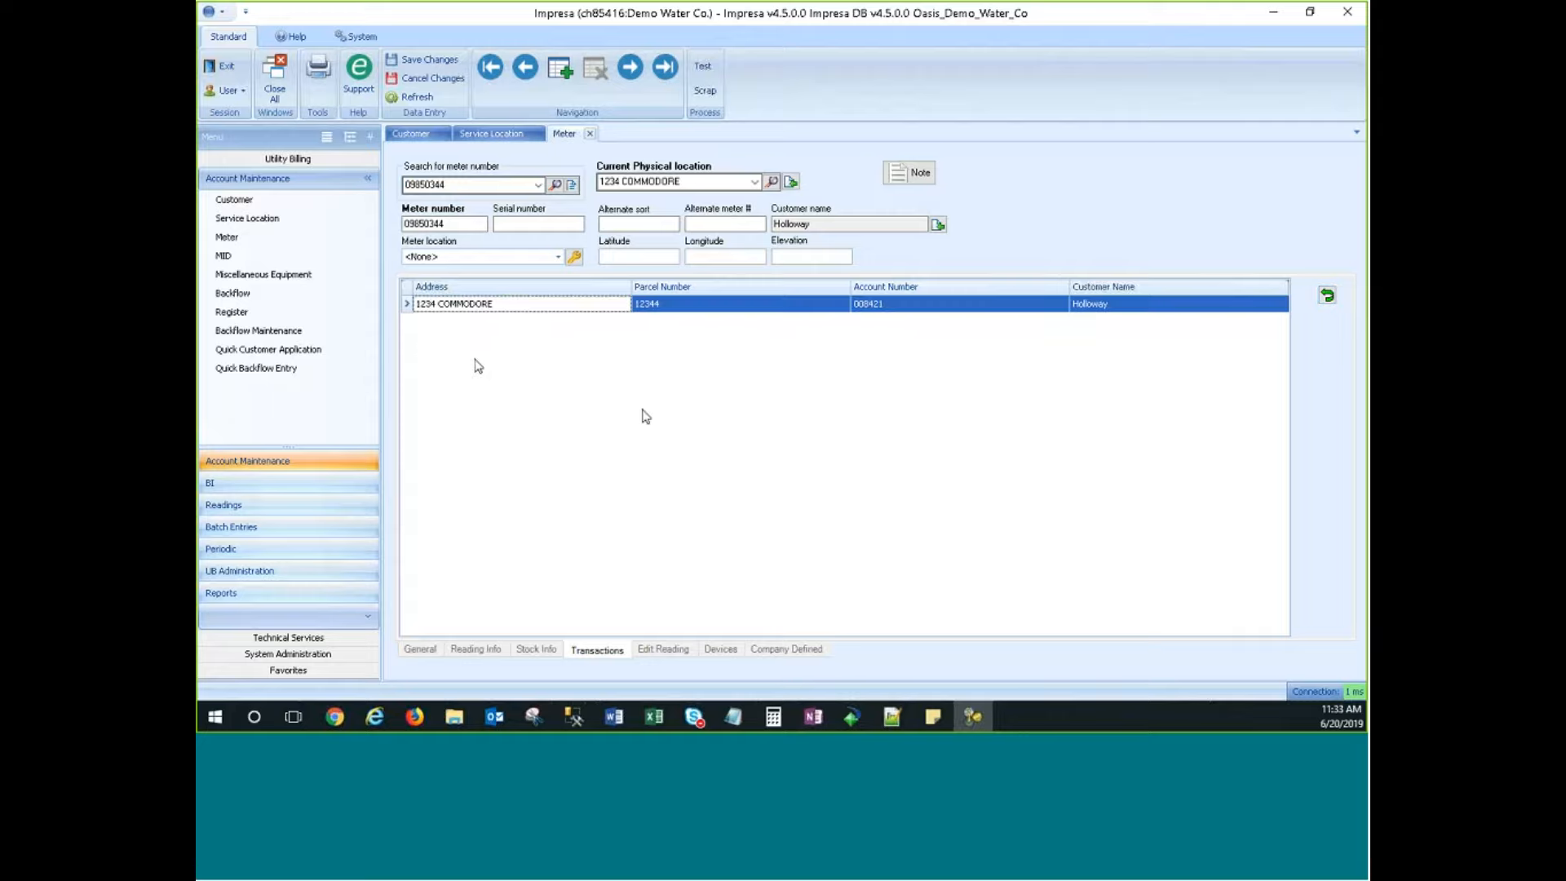
{"action": "left_click", "coordinate": [1327, 295]}
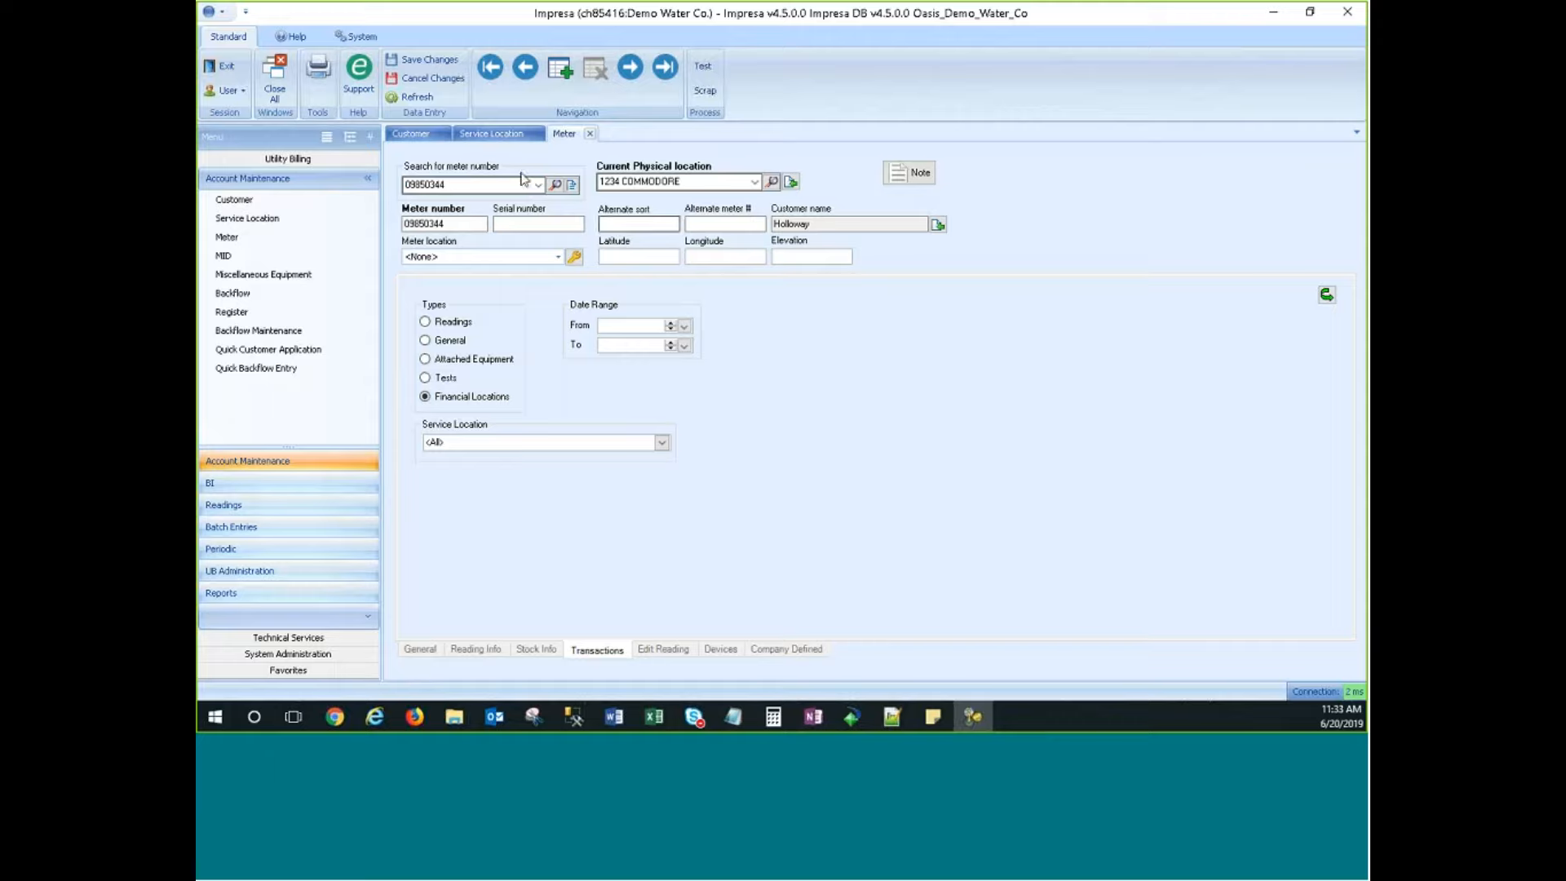
Copy the meter number, search for it in the meters lookup with a Meter Number Like criterion, and close the lookup.
{"action": "left_click", "coordinate": [455, 184]}
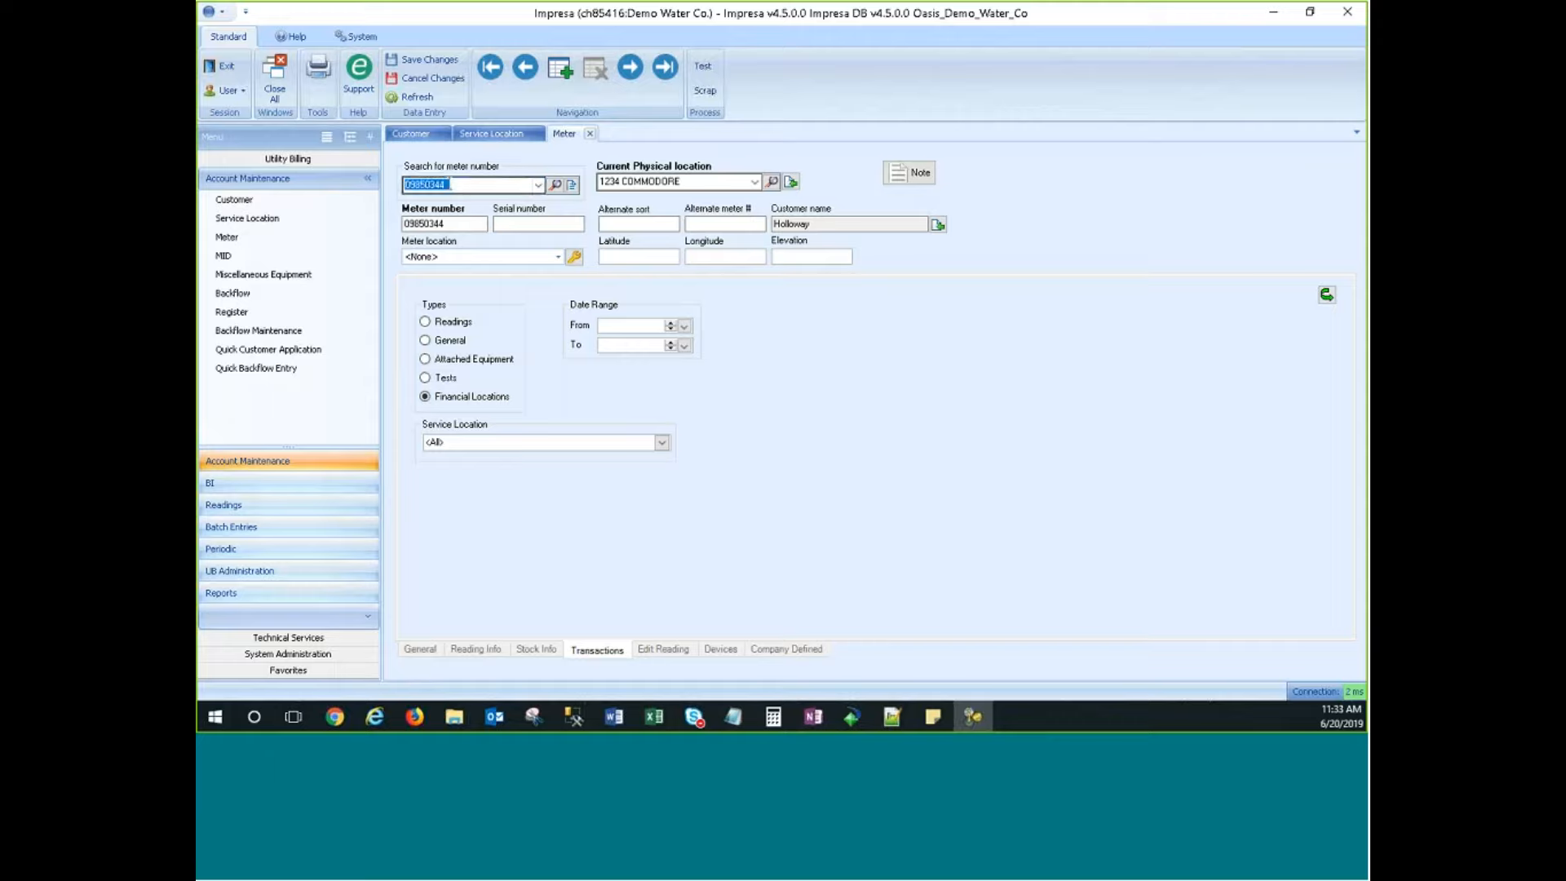
{"action": "left_click_drag", "start_coordinate": [451, 185], "coordinate": [421, 187]}
{"action": "double_click", "coordinate": [422, 189]}
{"action": "right_click", "coordinate": [425, 190]}
{"action": "left_click", "coordinate": [447, 235]}
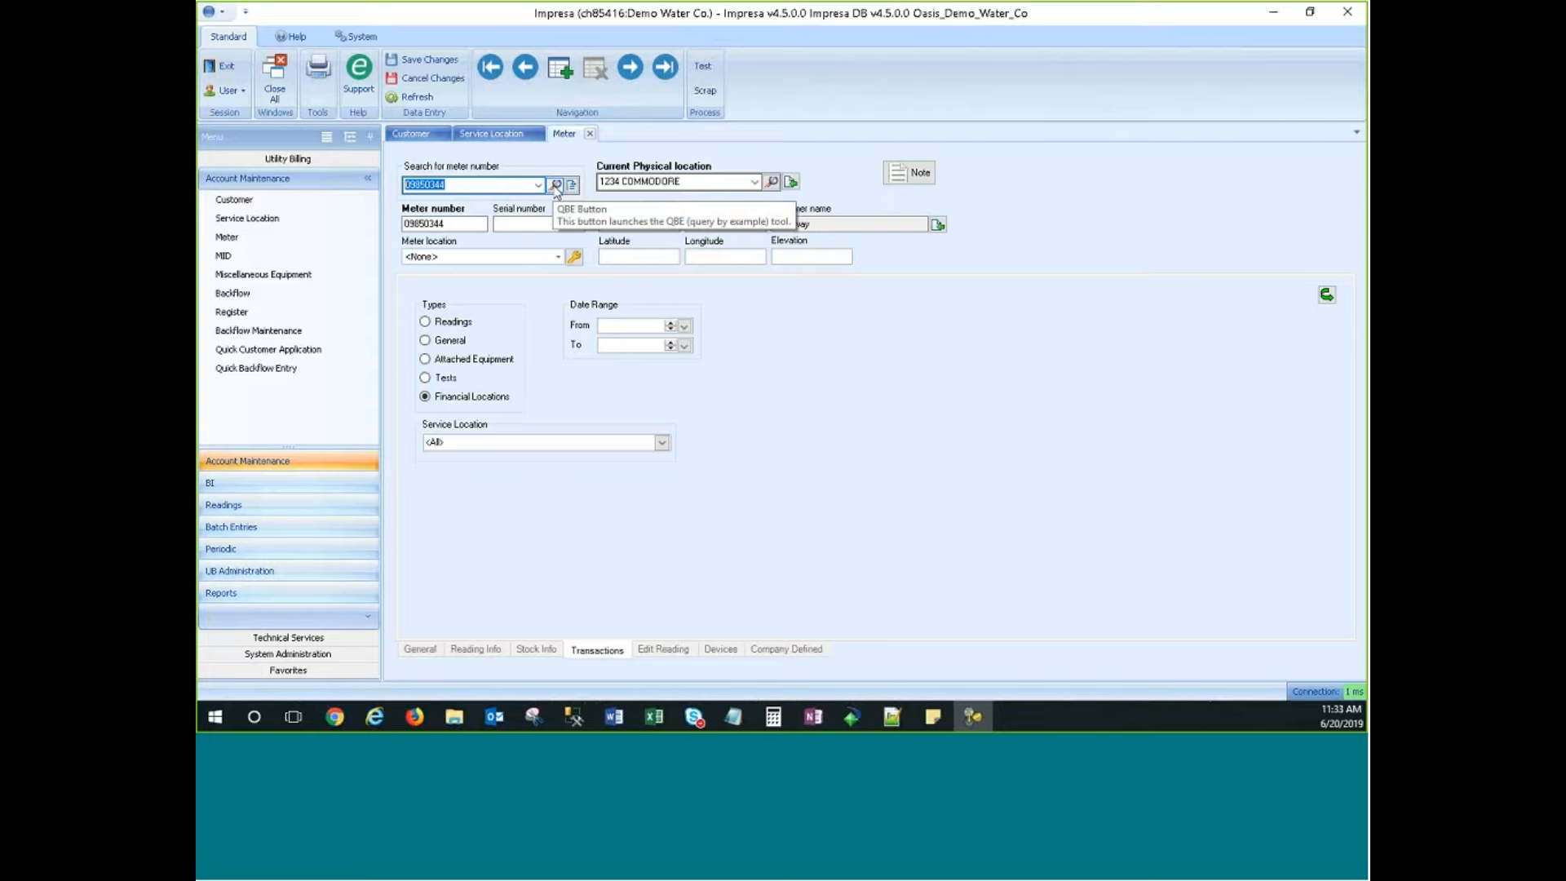
{"action": "left_click", "coordinate": [555, 186]}
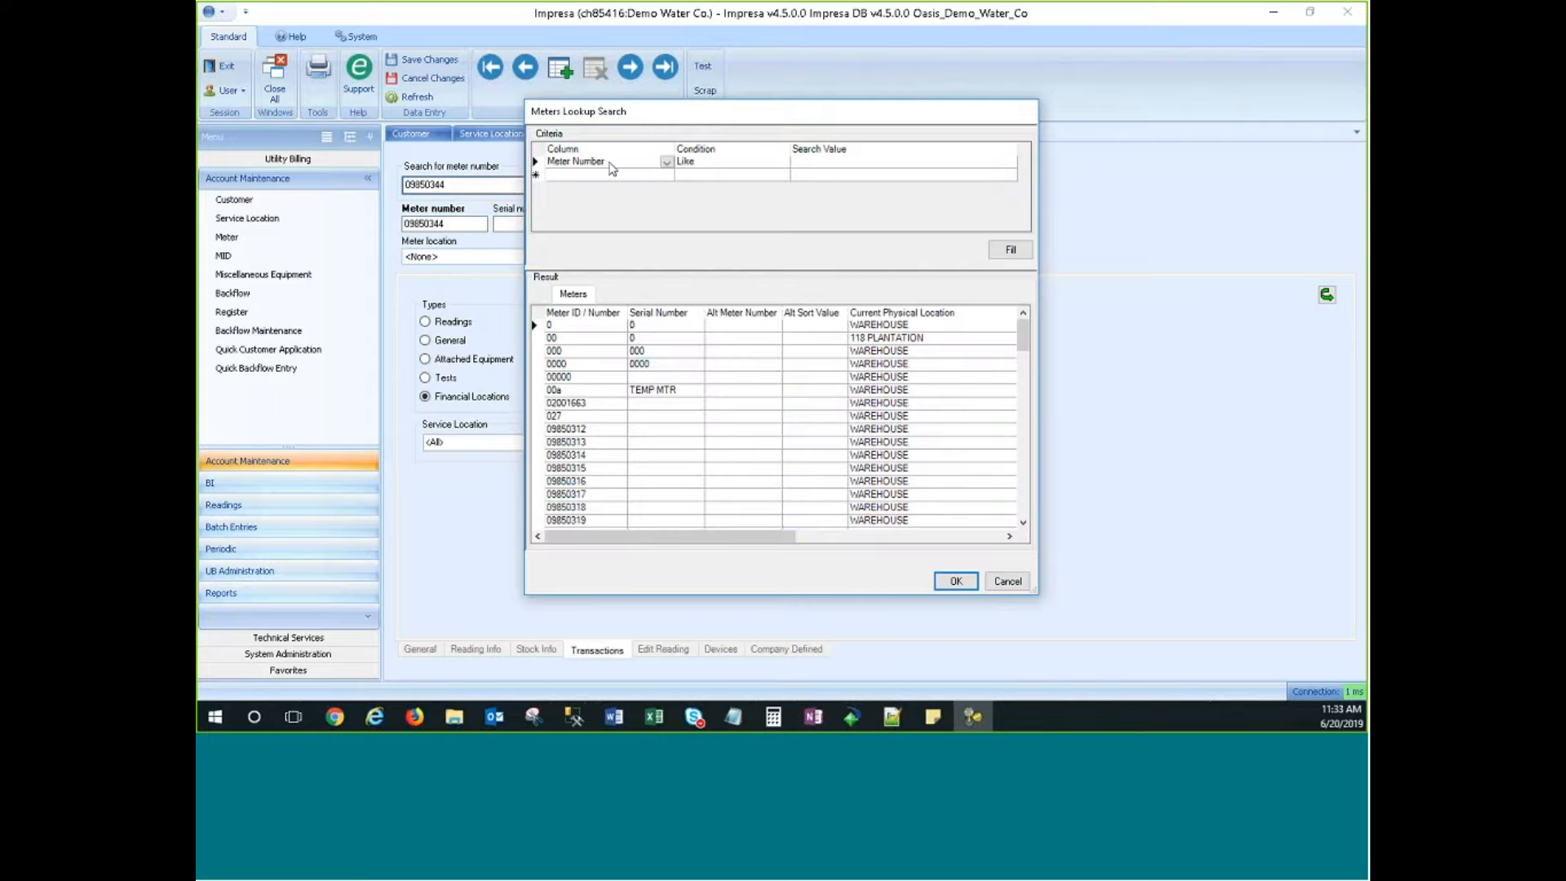
{"action": "left_click", "coordinate": [836, 167]}
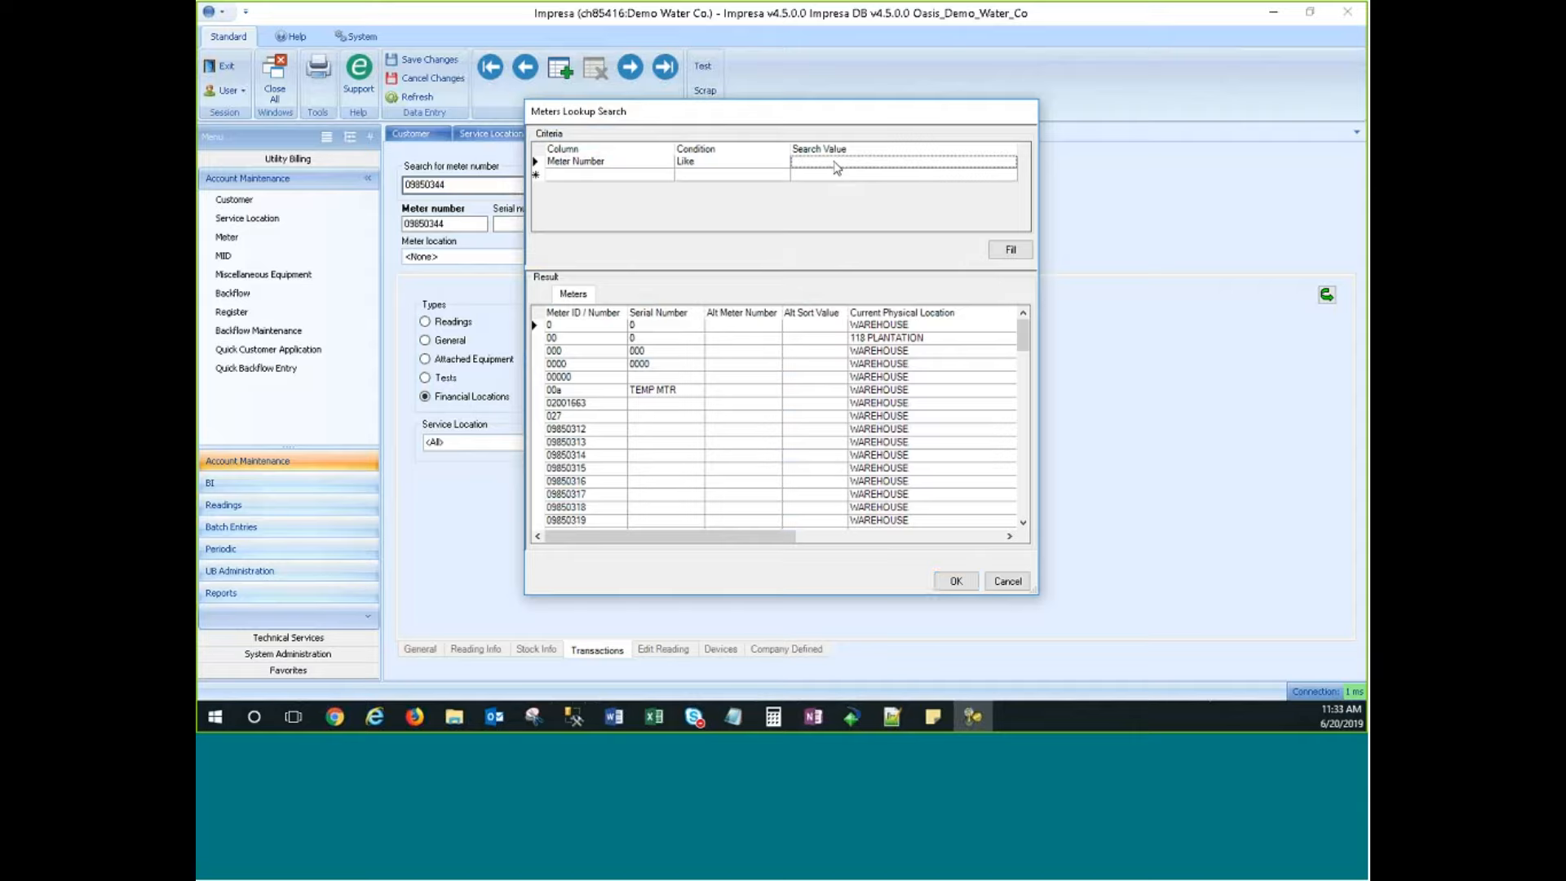
{"action": "key", "text": "ctrl+v"}
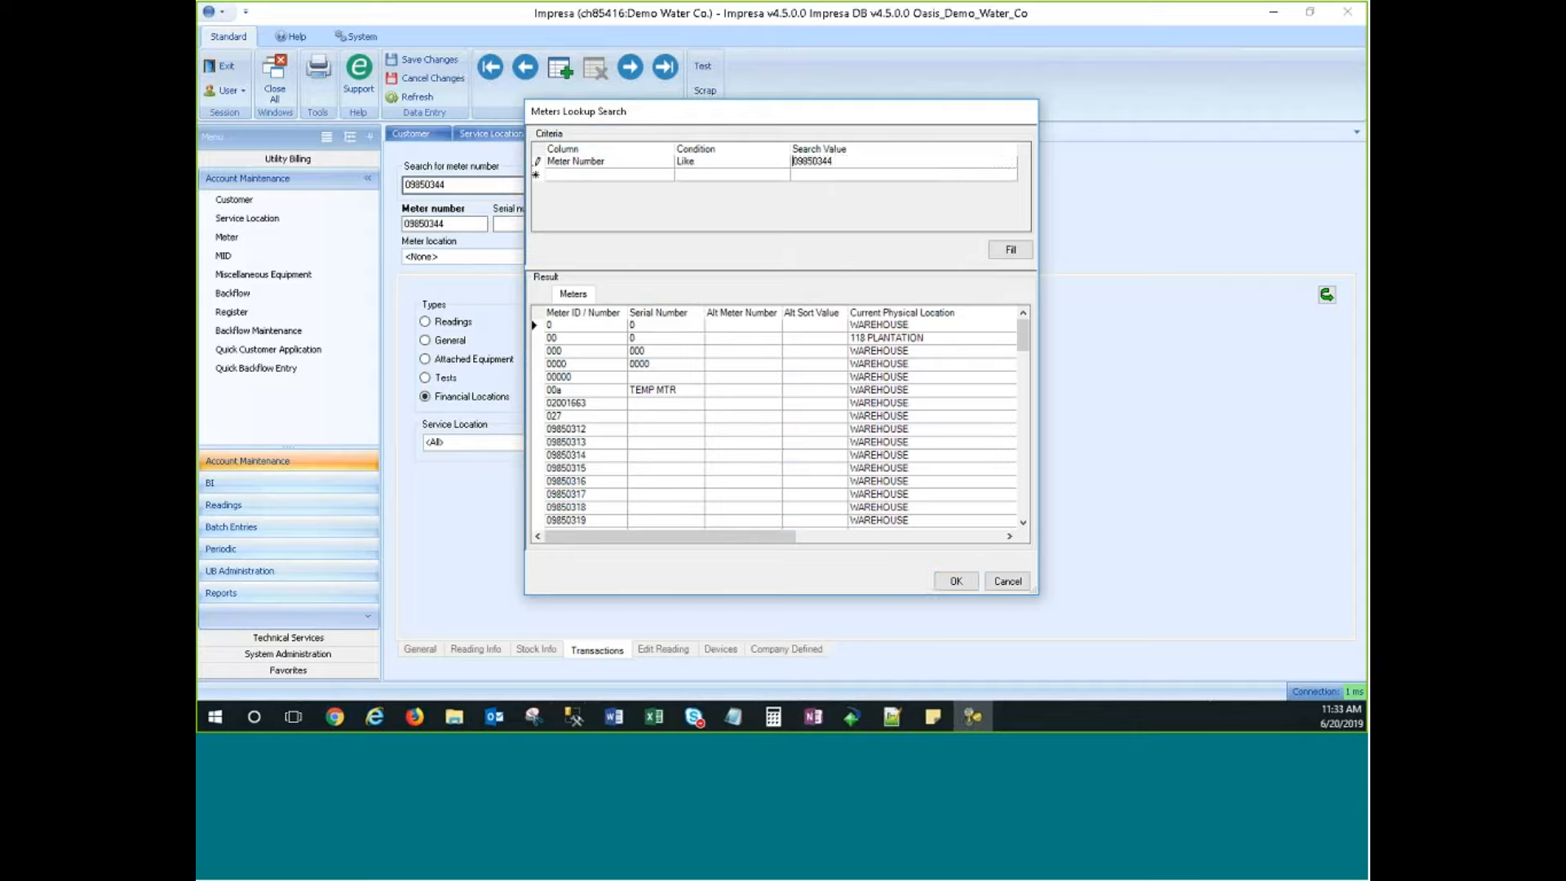
{"action": "left_click", "coordinate": [1008, 251]}
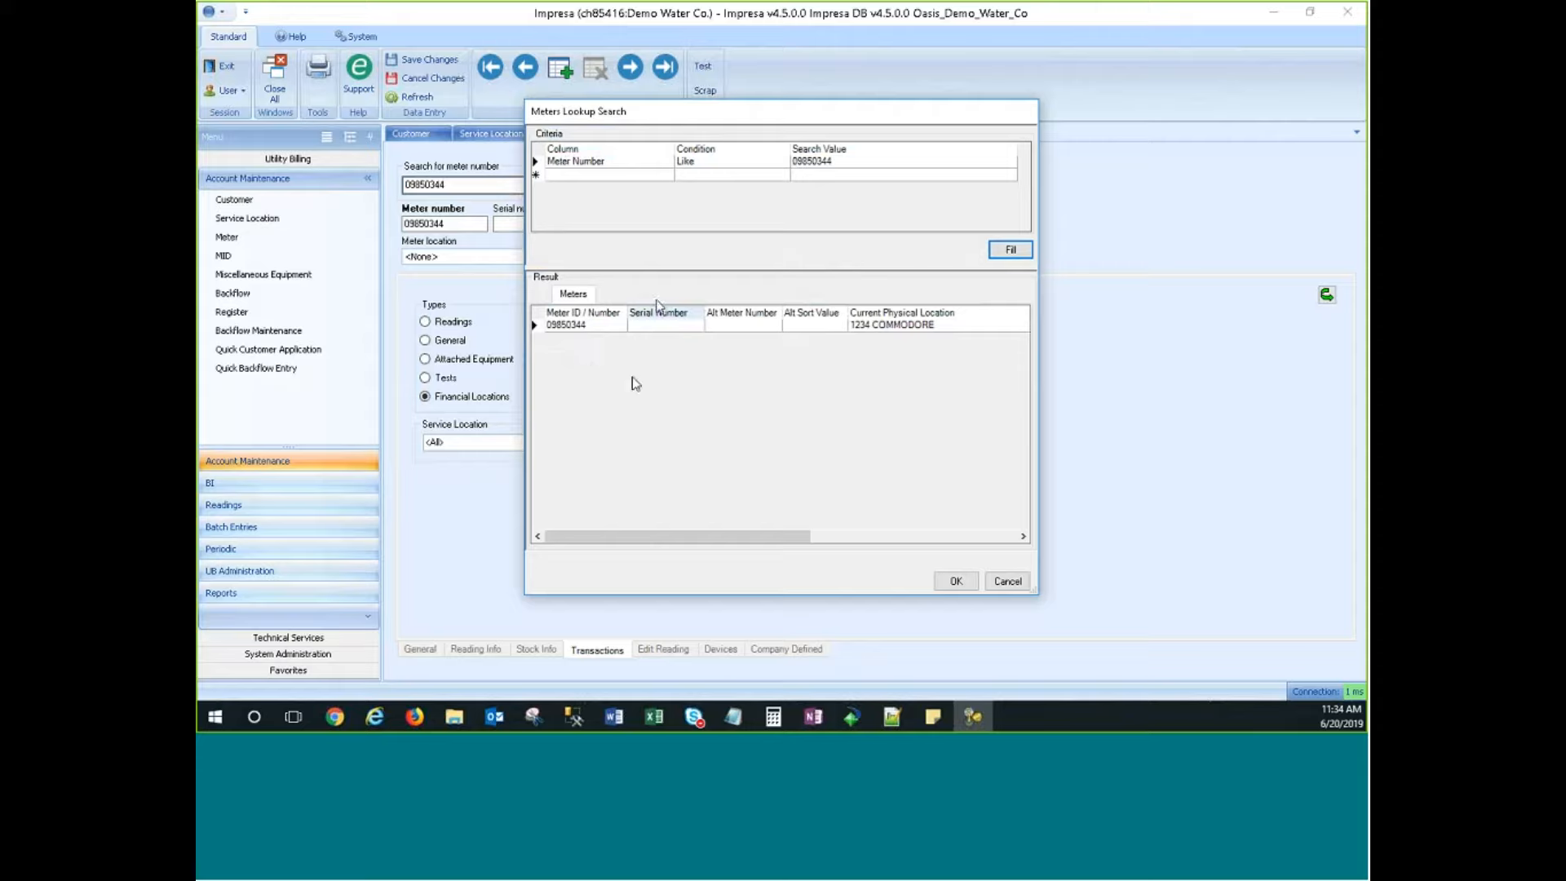
{"action": "left_click", "coordinate": [1007, 581]}
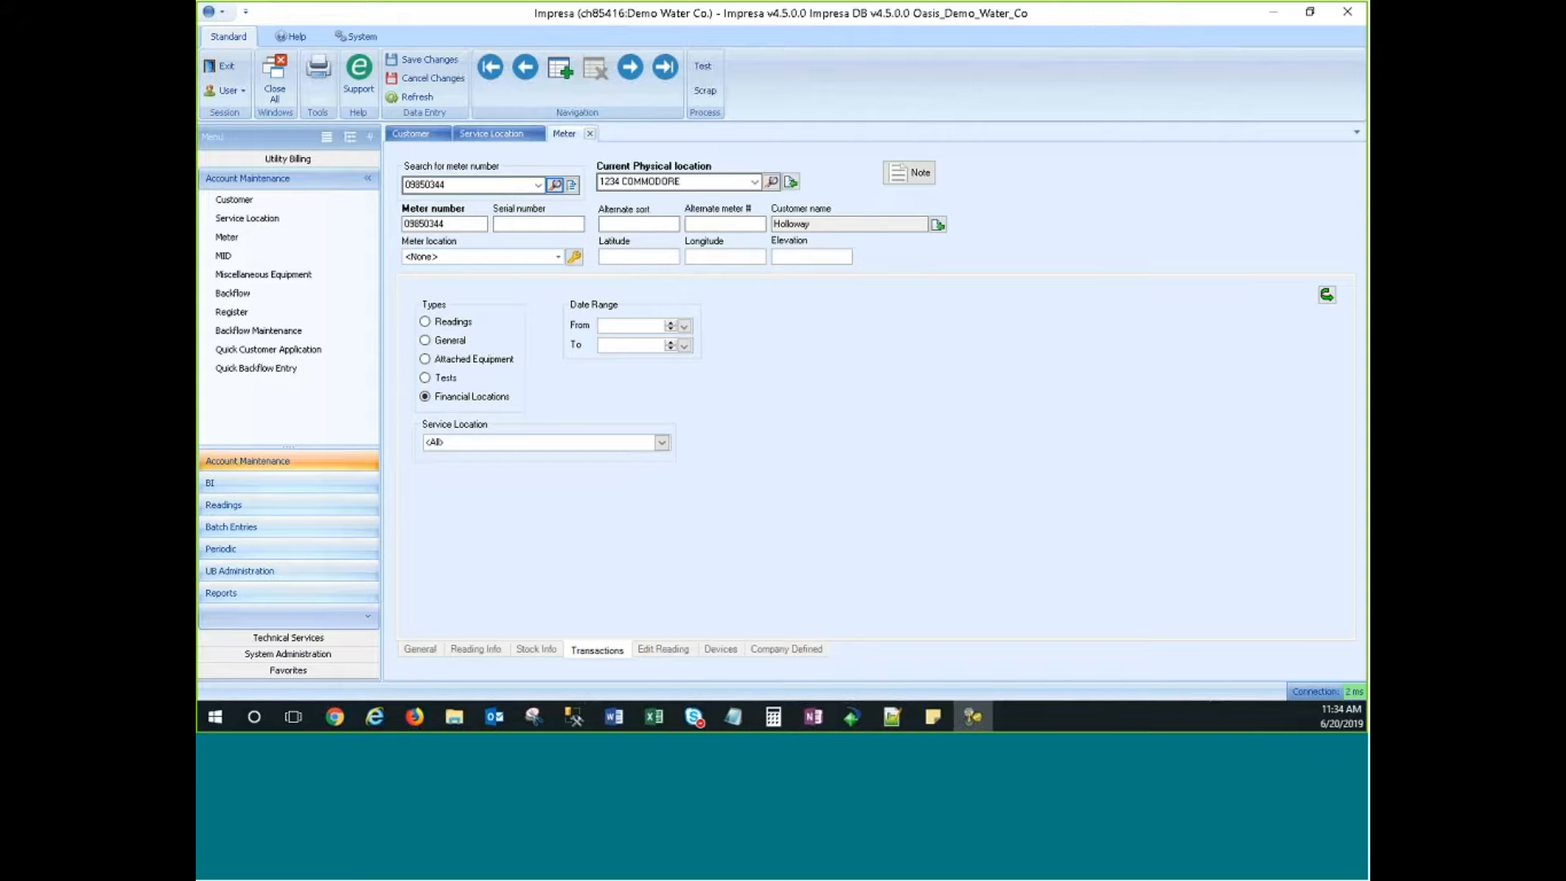
Switch to Word to view the start of The Big Three talking points.docx, and move its window clear of Impresa.
{"action": "left_click", "coordinate": [614, 716]}
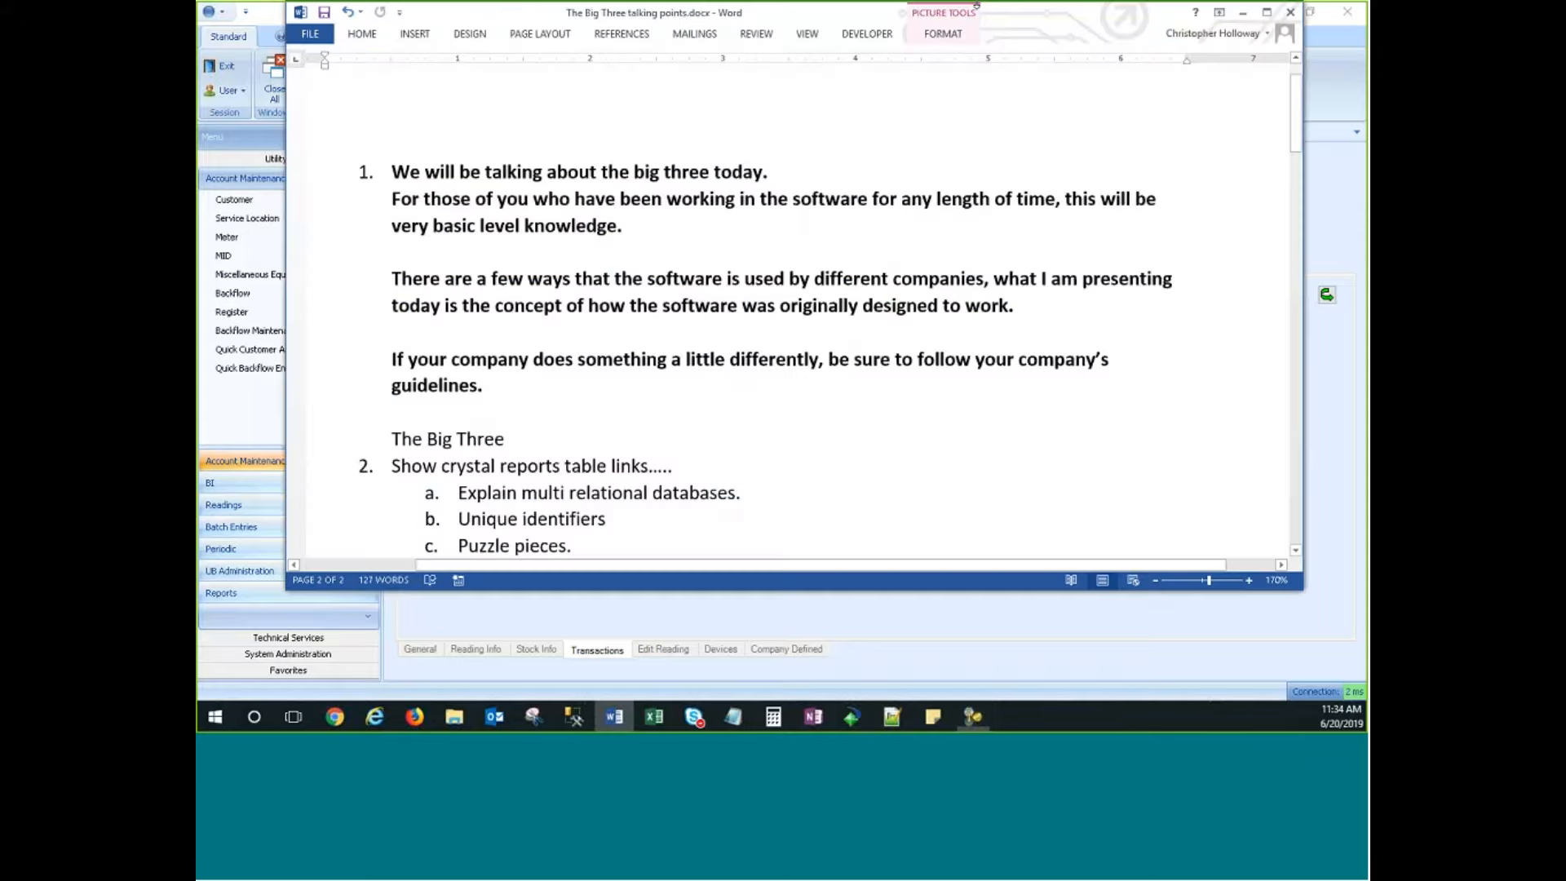
{"action": "double_click", "coordinate": [1045, 12]}
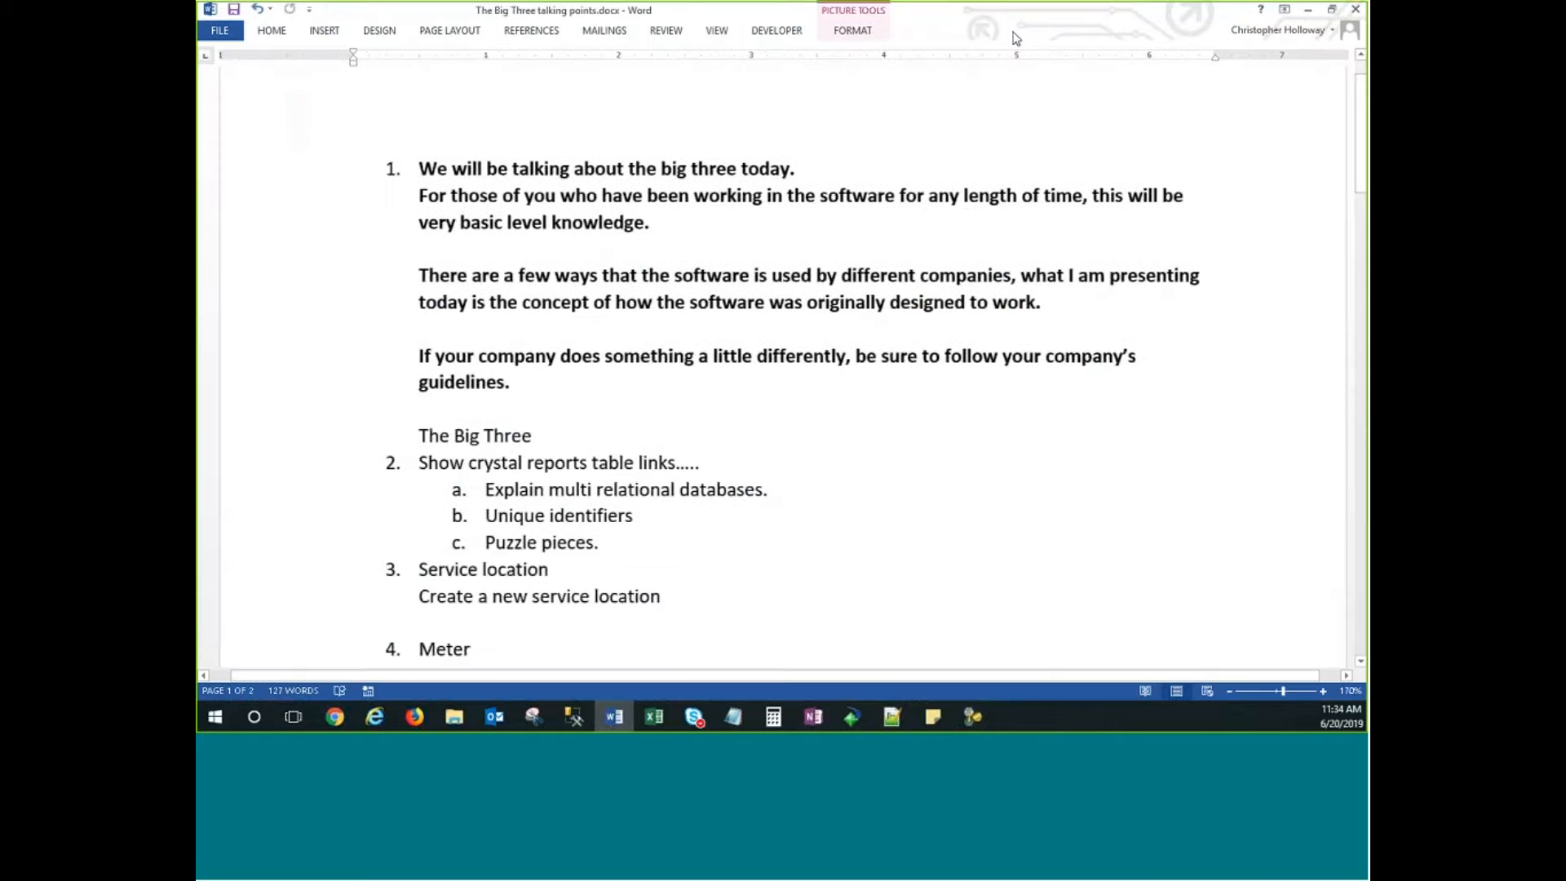
{"action": "mouse_move", "coordinate": [1362, 130]}
{"action": "left_mouse_down"}
{"action": "mouse_move", "coordinate": [1362, 204]}
{"action": "mouse_move", "coordinate": [1362, 130]}
{"action": "left_mouse_up"}
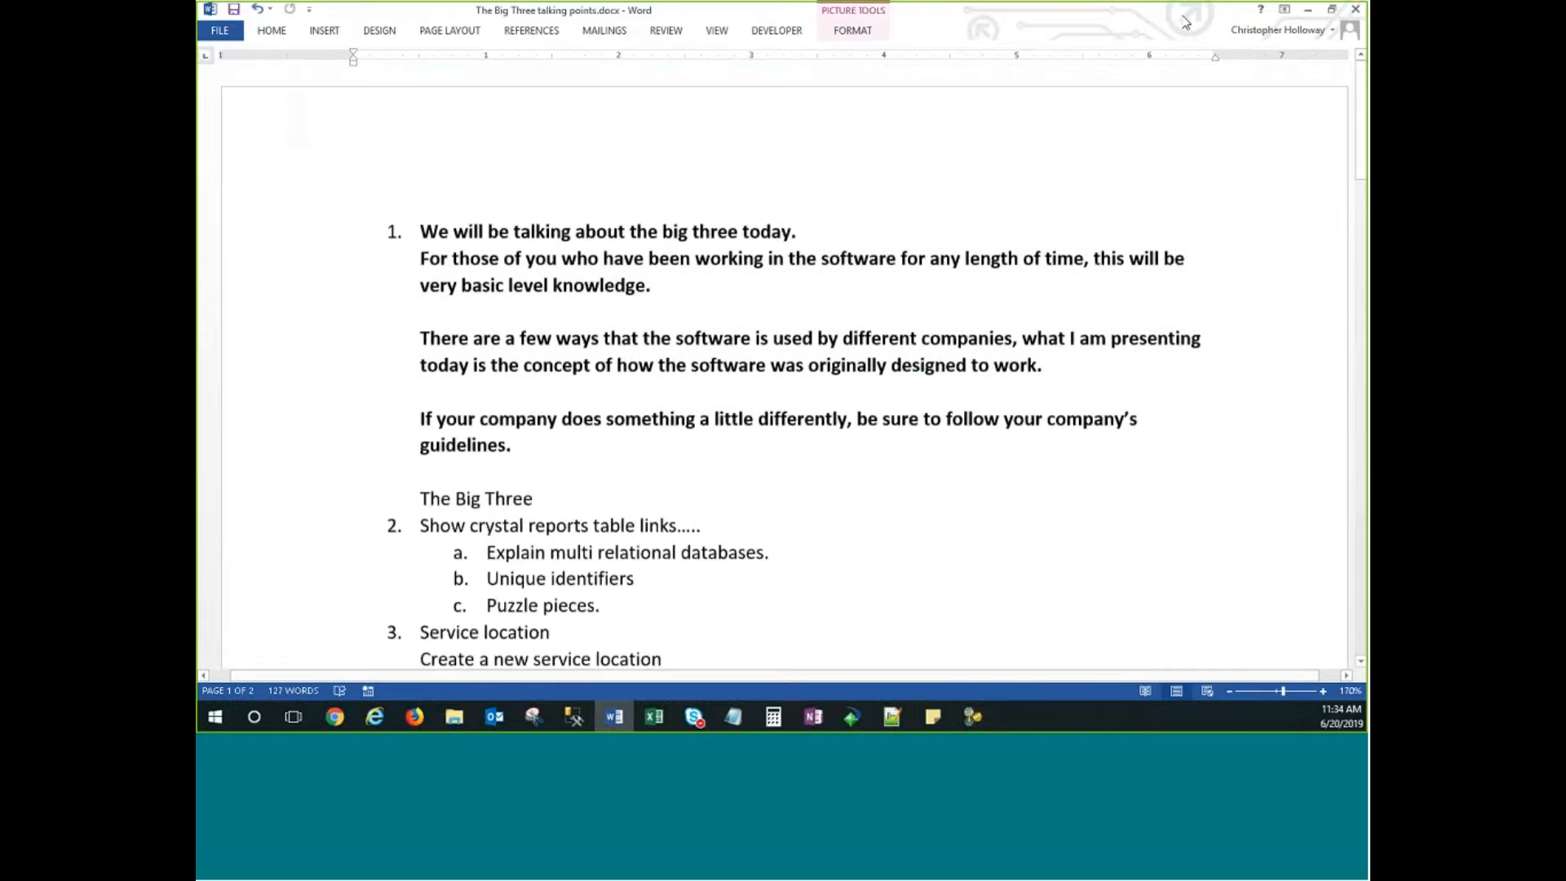
{"action": "left_click_drag", "start_coordinate": [1085, 13], "coordinate": [1006, 181]}
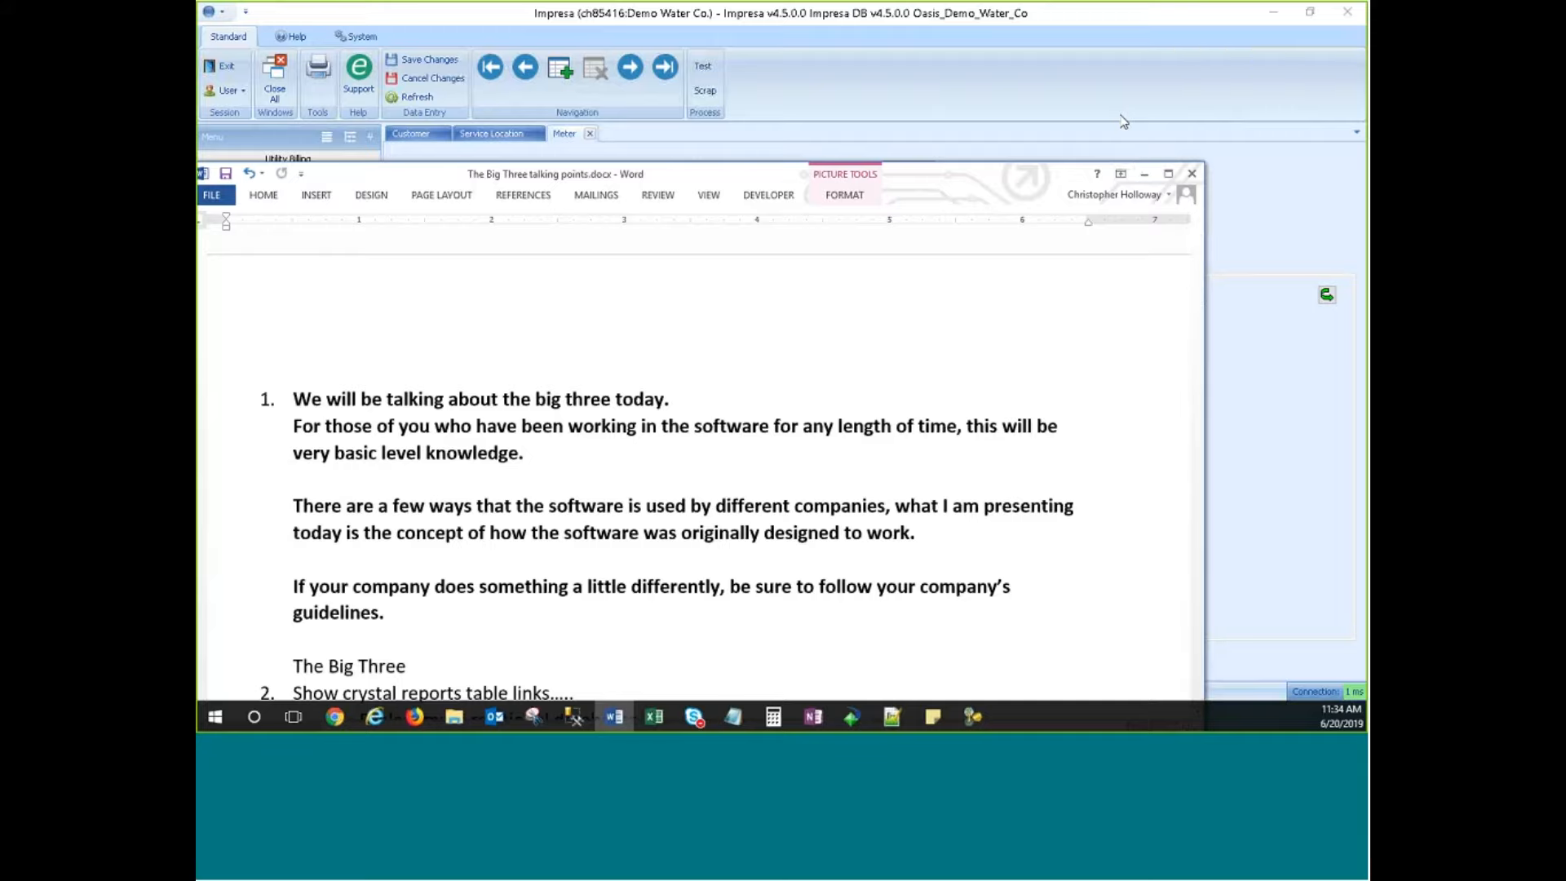
{"action": "left_click_drag", "start_coordinate": [1005, 176], "coordinate": [197, 247]}
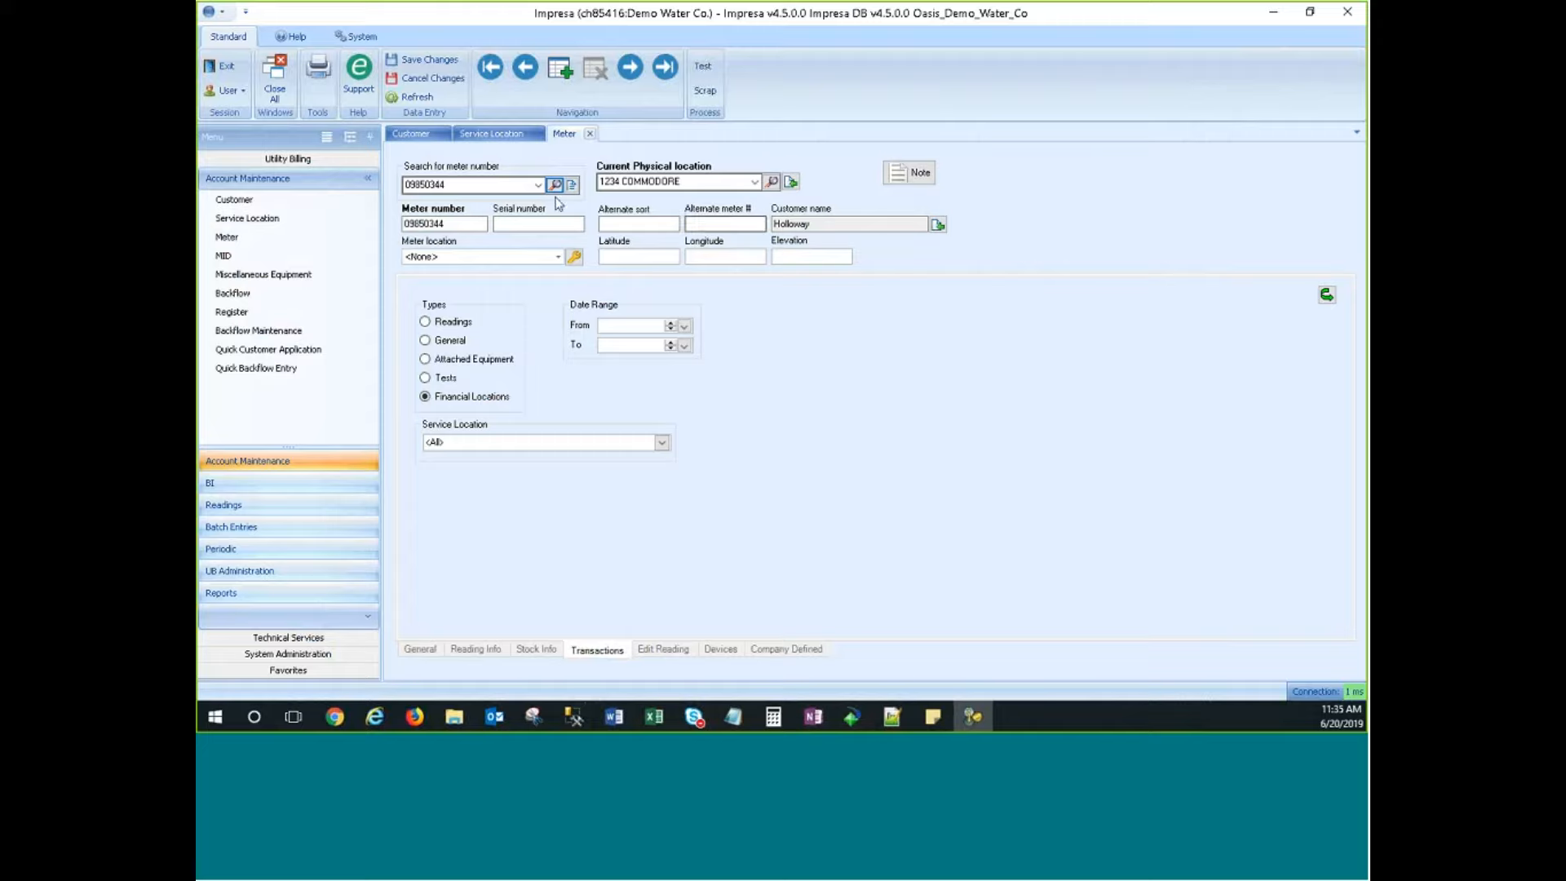
Review the customer record's bill-to address and flags alongside its name, billing cycle, class and status details.
{"action": "left_click", "coordinate": [412, 135]}
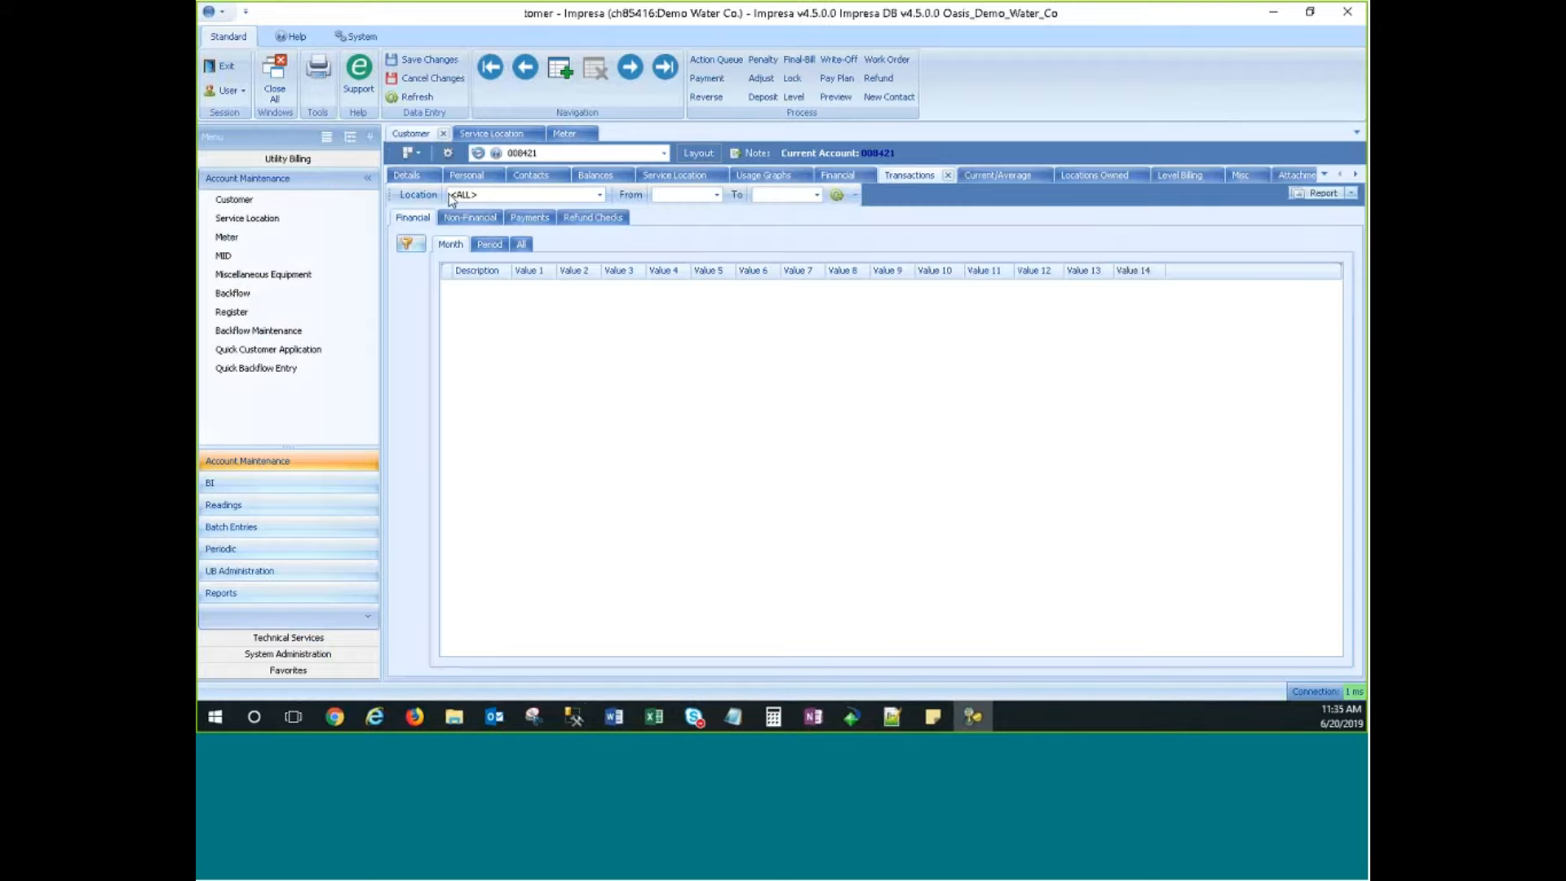
{"action": "left_click", "coordinate": [468, 178]}
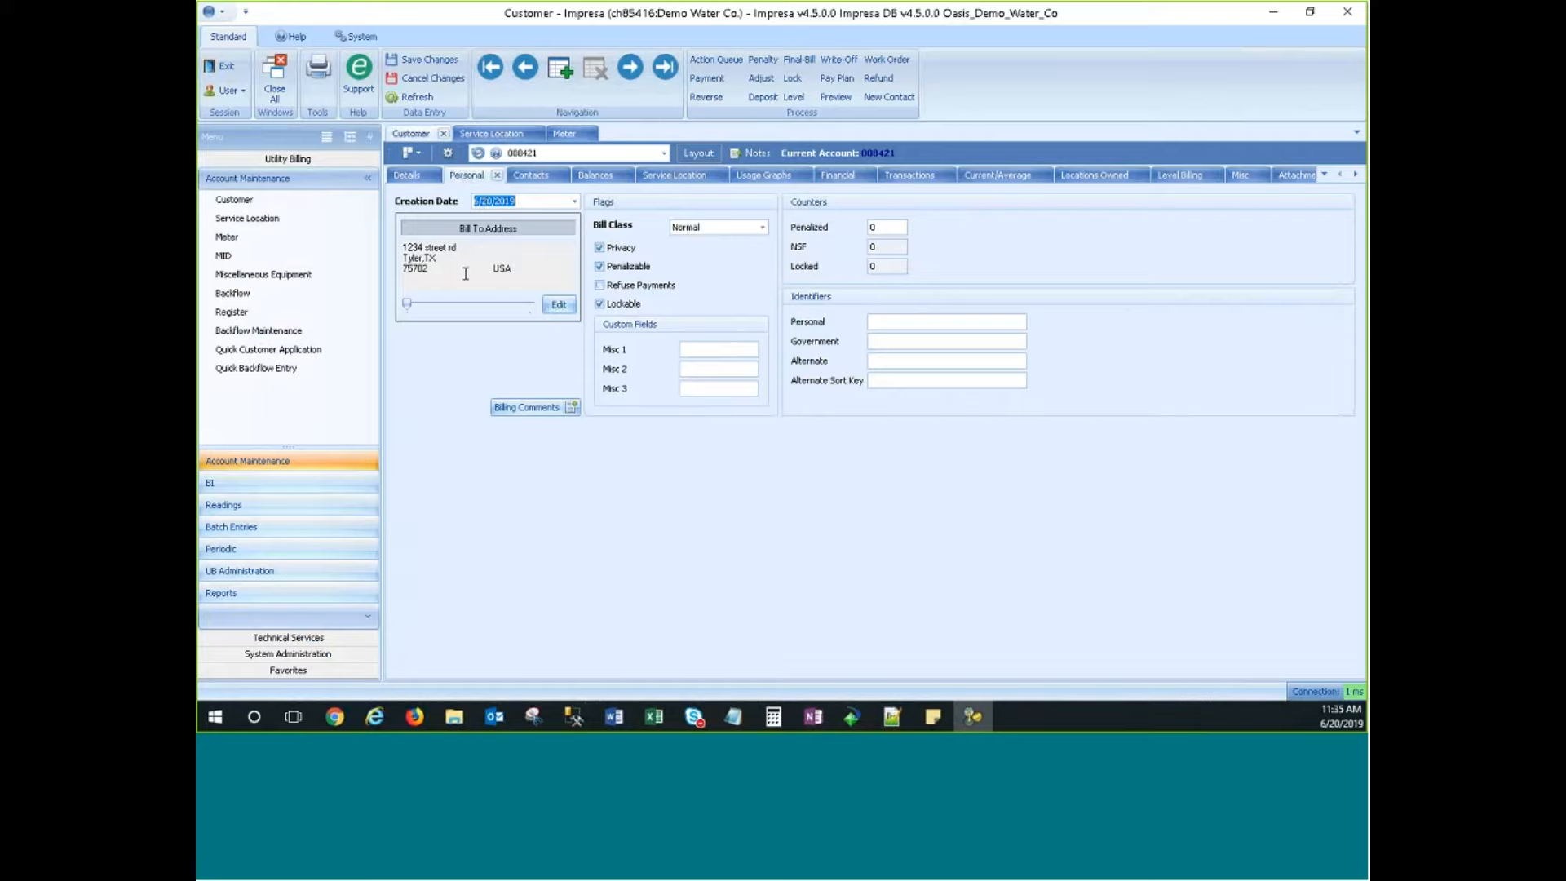
{"action": "left_click", "coordinate": [407, 175]}
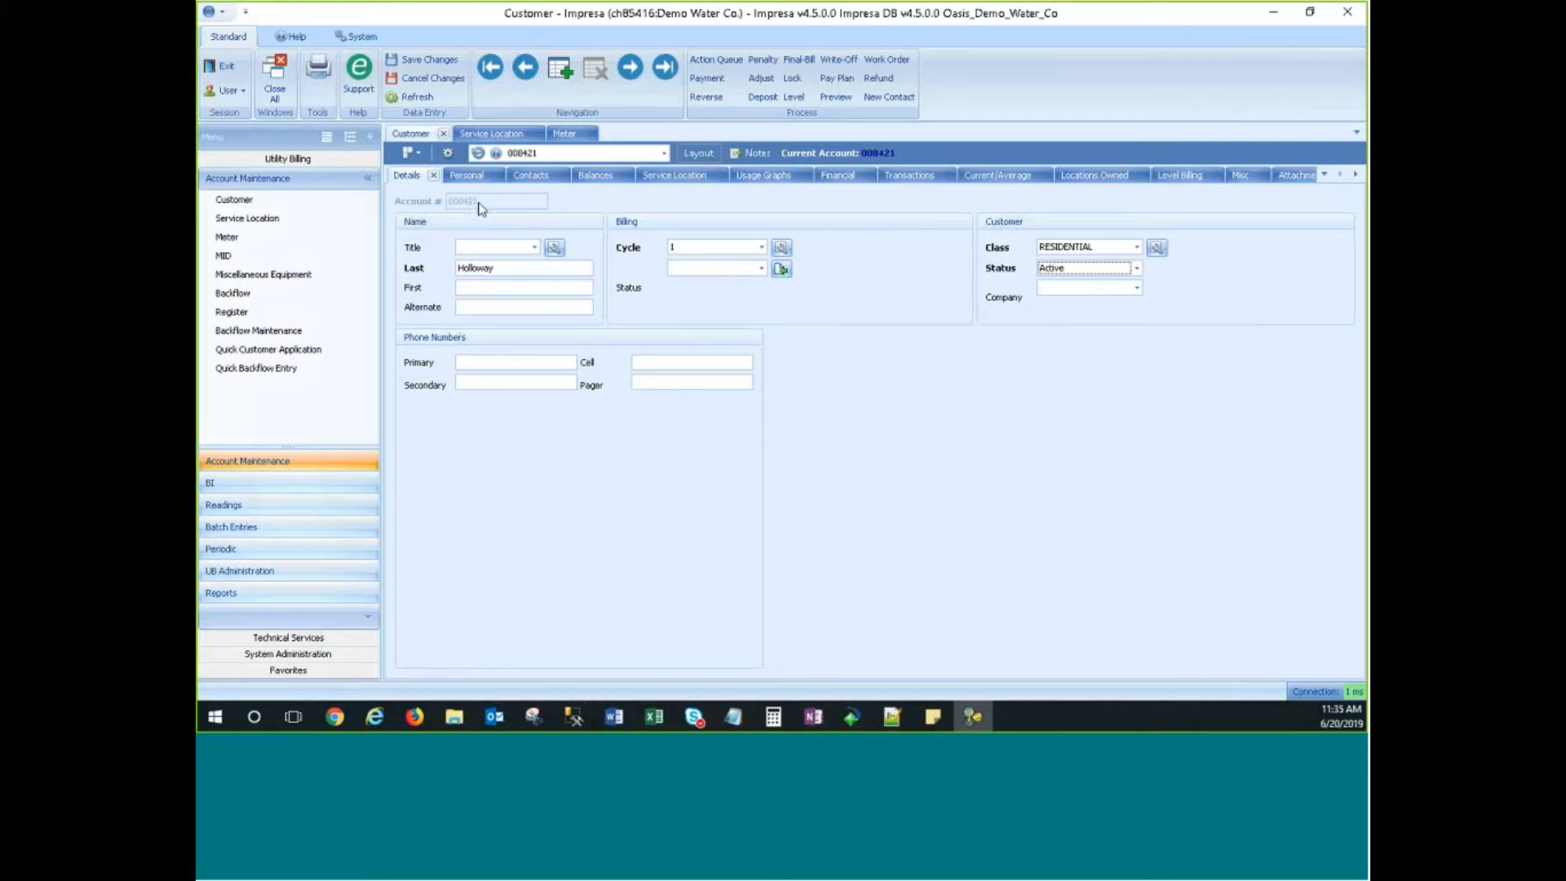
{"action": "left_click", "coordinate": [479, 180]}
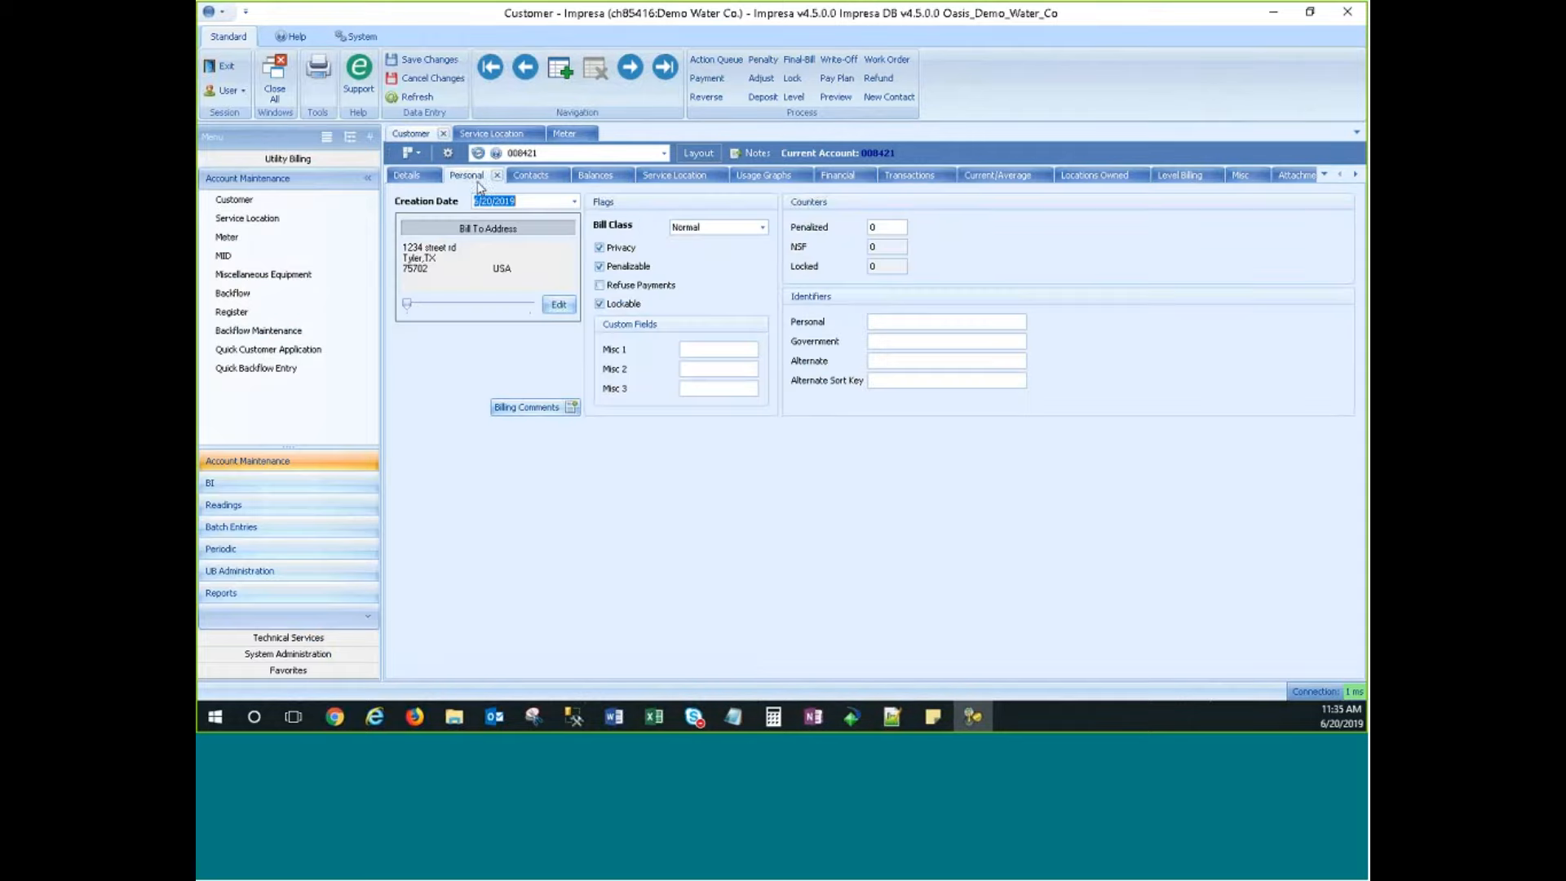
{"action": "left_click", "coordinate": [408, 174]}
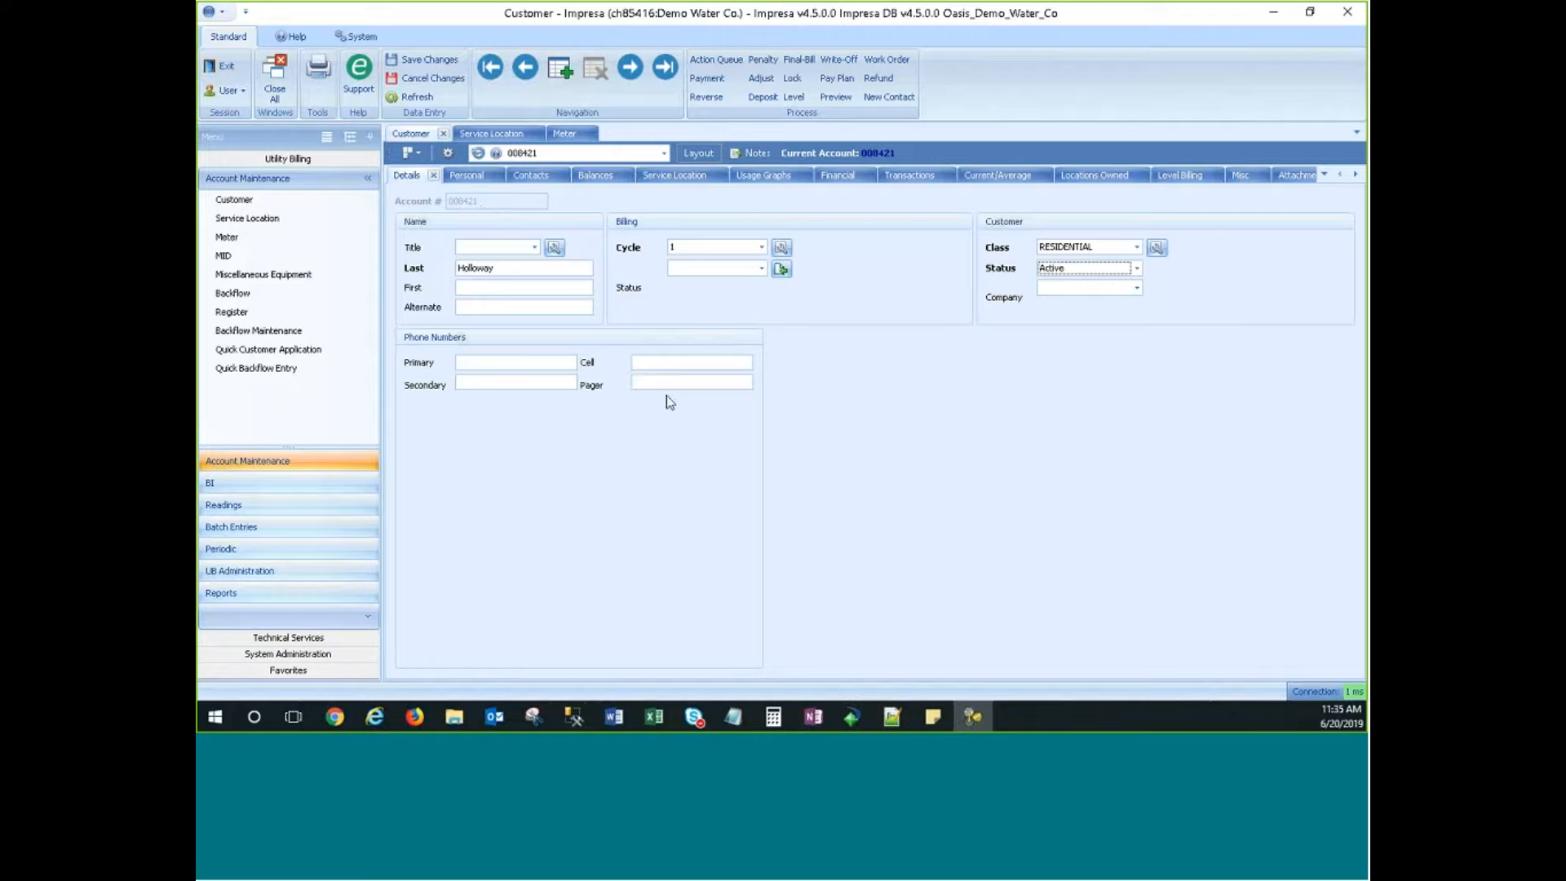
{"action": "left_click", "coordinate": [467, 176]}
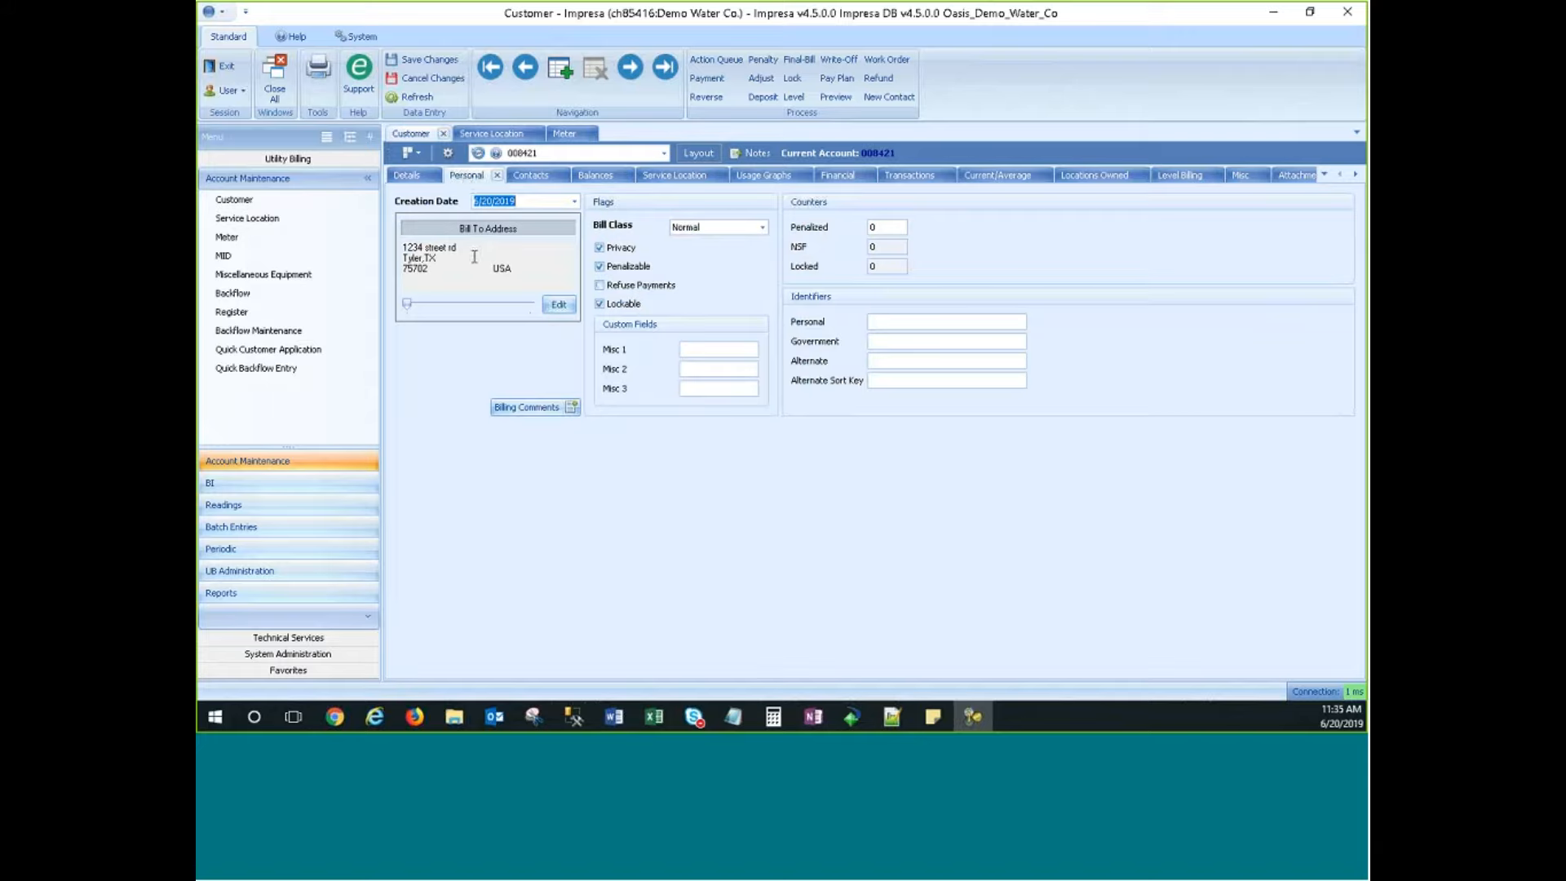
{"action": "left_click", "coordinate": [405, 176]}
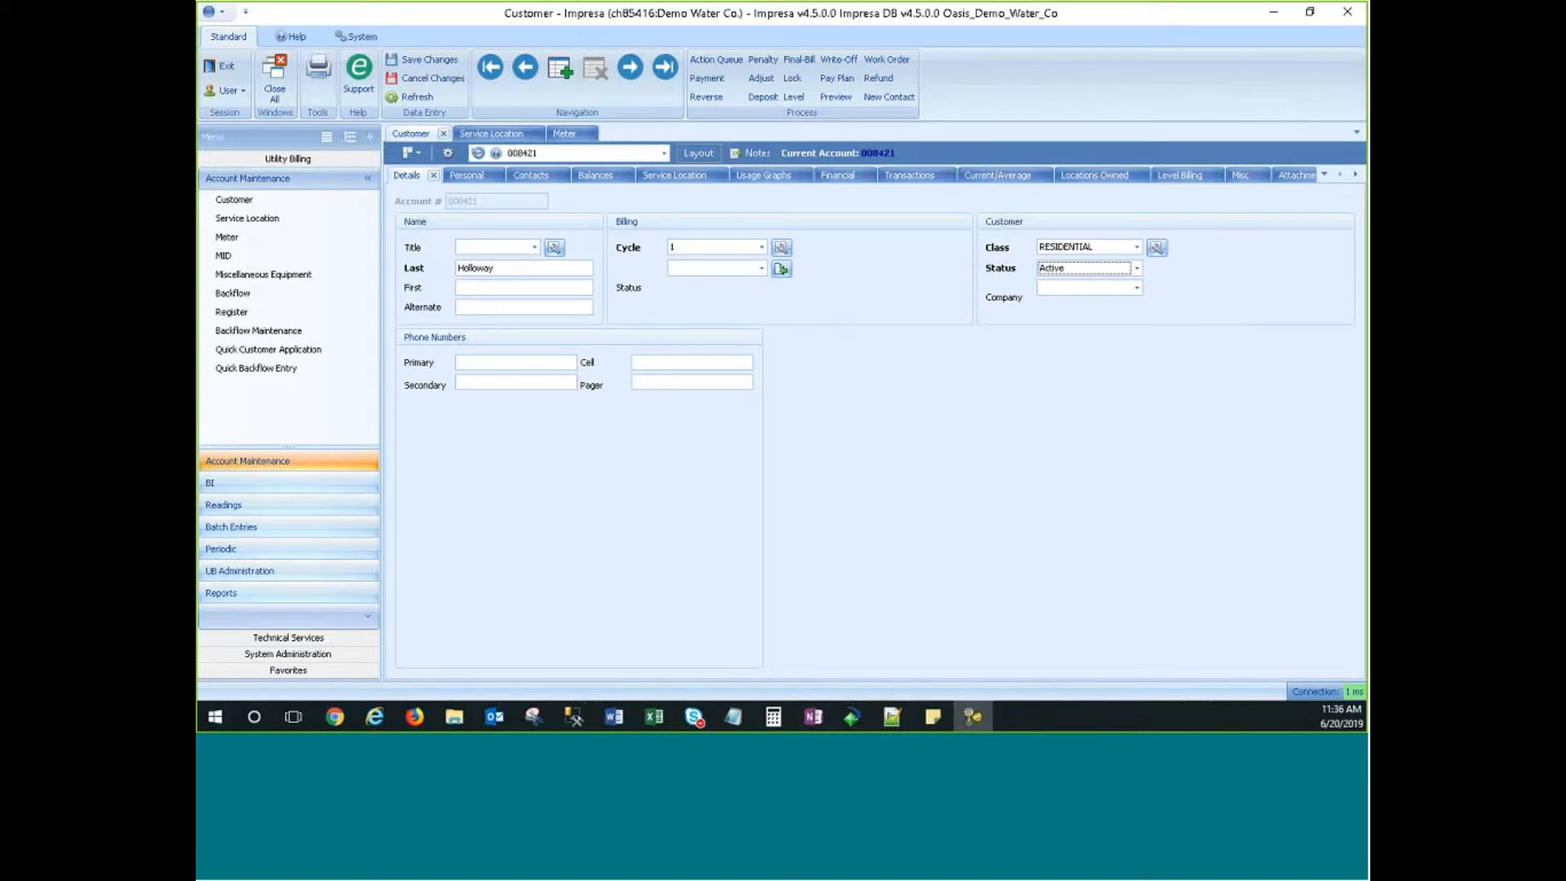
Return to the meter record and check the meter number used to search for it.
{"action": "left_click", "coordinate": [564, 133]}
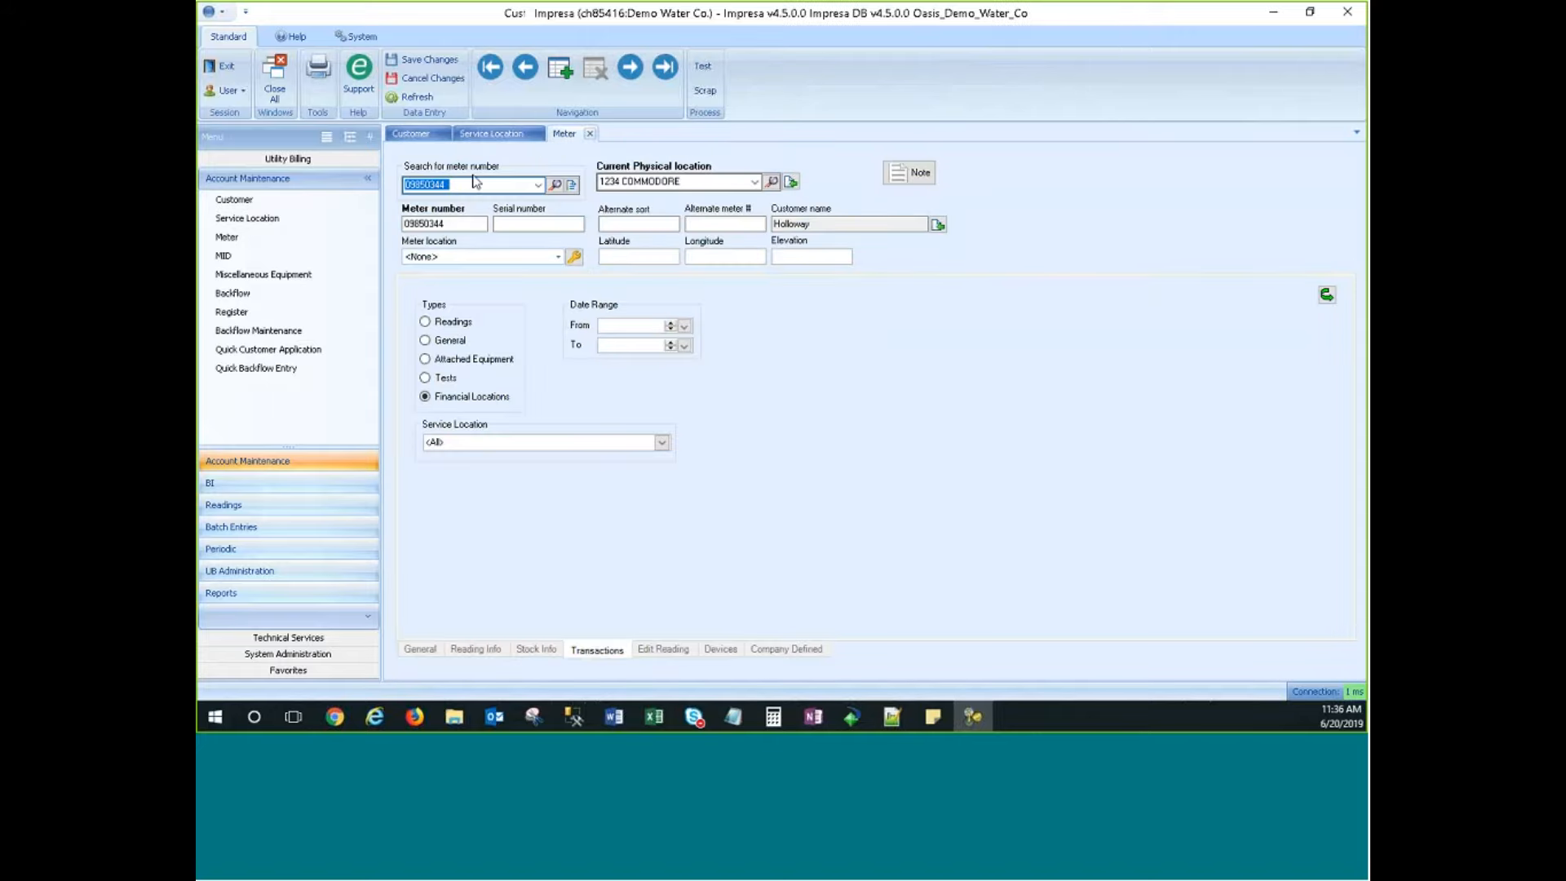
{"action": "left_click", "coordinate": [475, 182]}
{"action": "double_click", "coordinate": [444, 185]}
{"action": "left_click", "coordinate": [456, 188]}
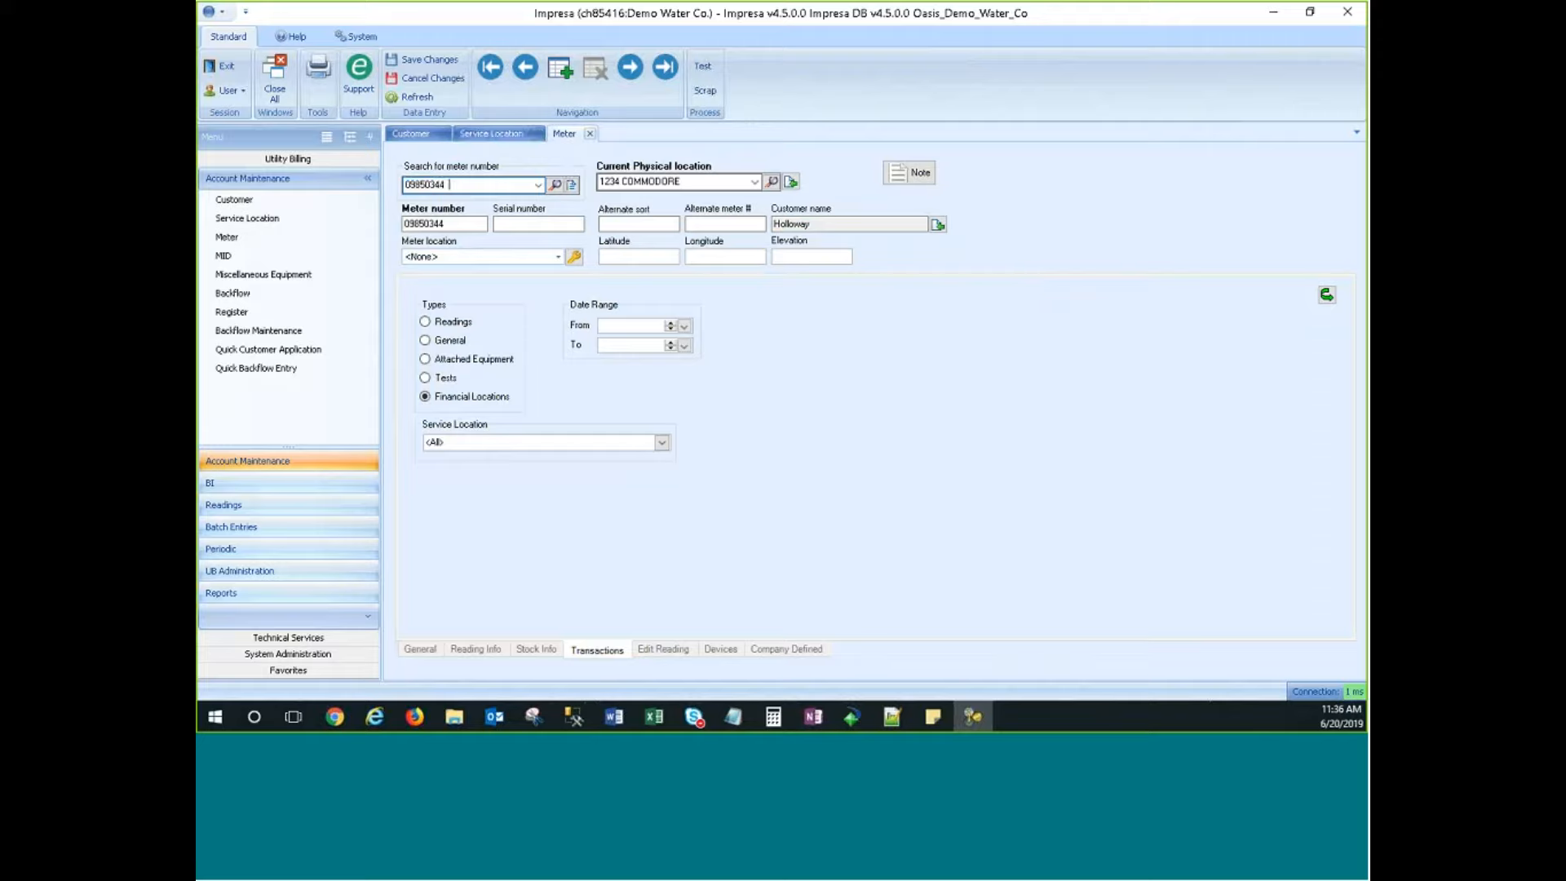